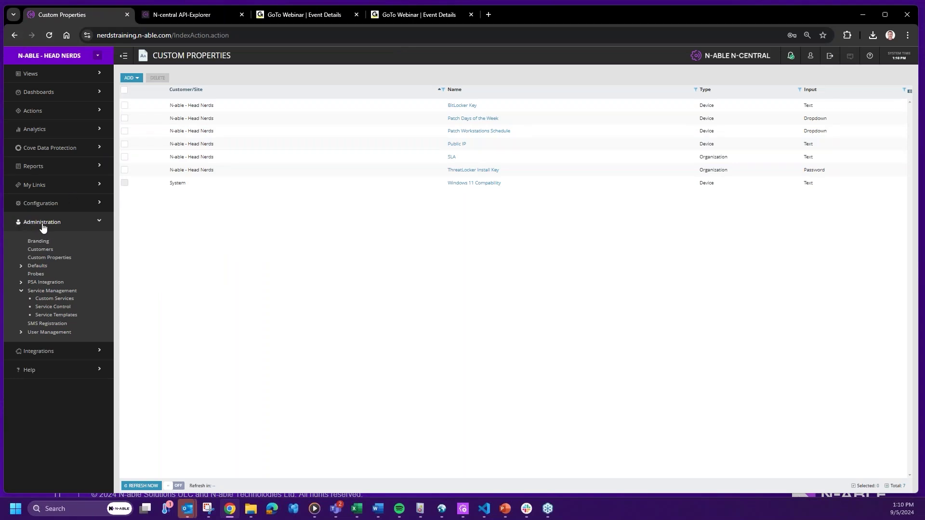
# Step: Open the Head Nerds custom properties list and view the property types that can be added by customers
pyautogui.click(60, 259)
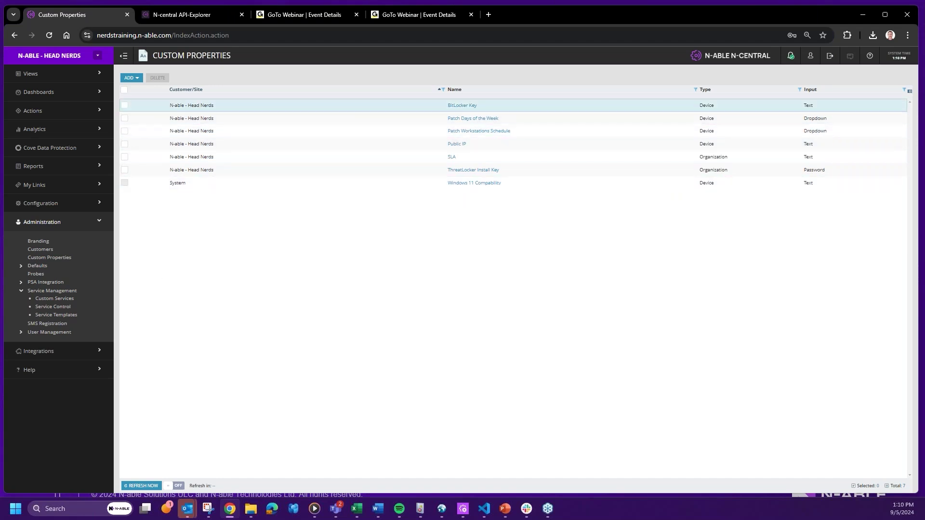
pyautogui.click(136, 78)
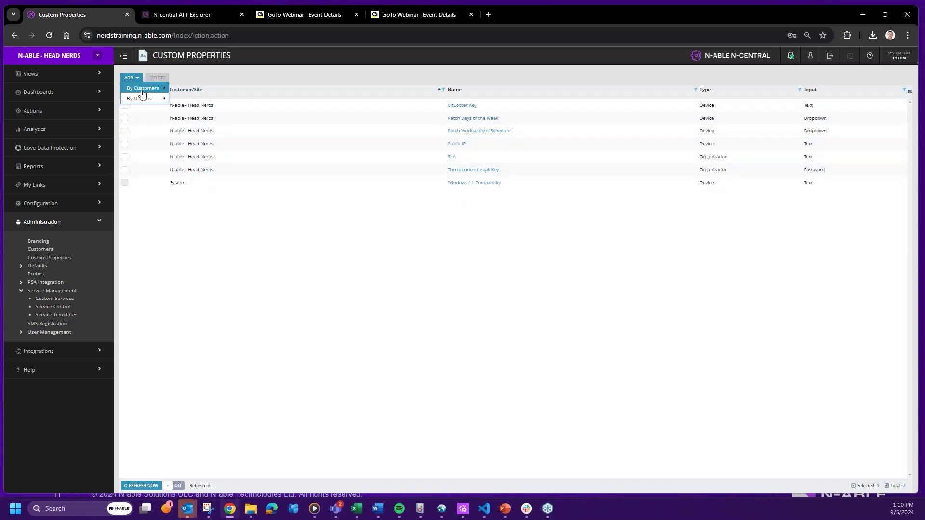
pyautogui.moveTo(142, 91)
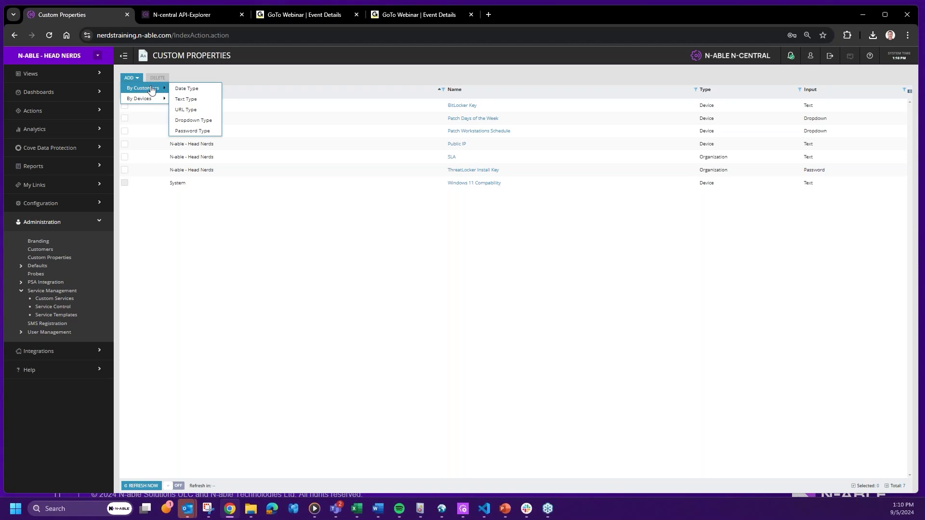
# Step: Switch the organization level to Red321 Company and open its custom properties
pyautogui.click(98, 55)
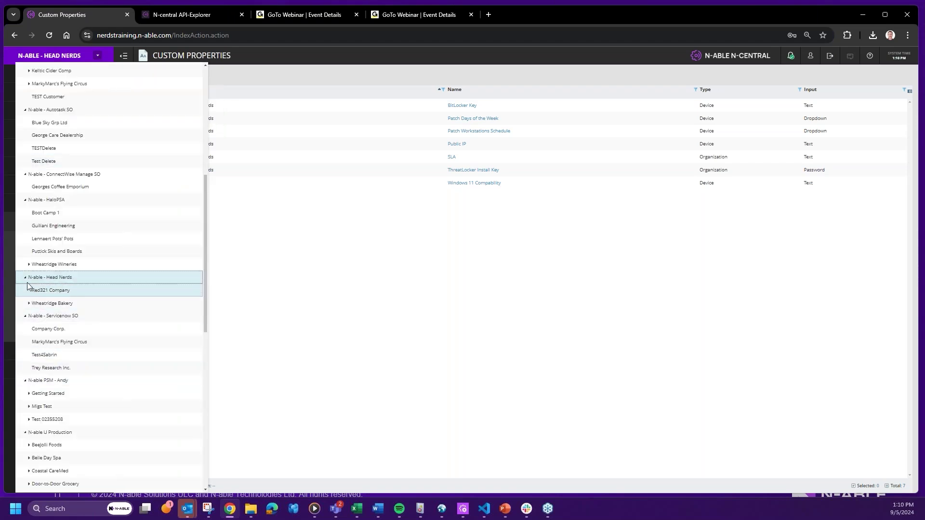
pyautogui.click(44, 292)
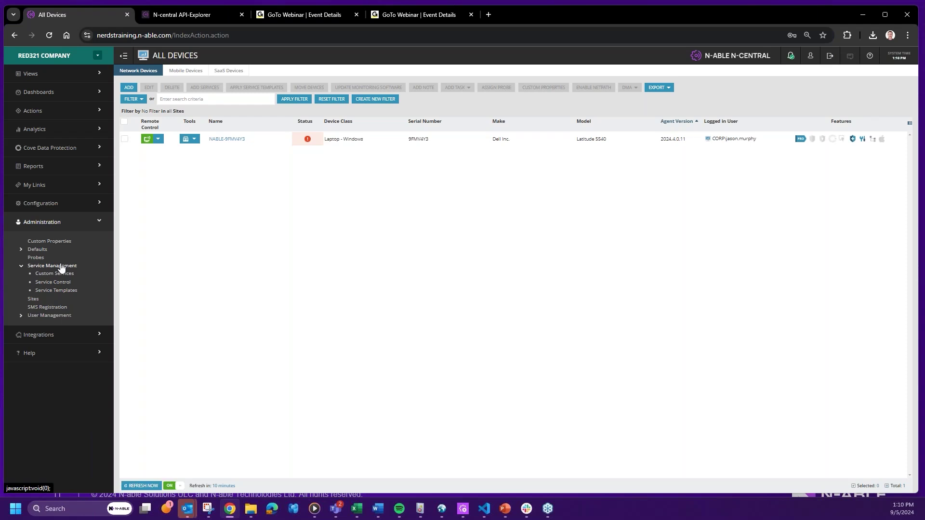
pyautogui.click(49, 241)
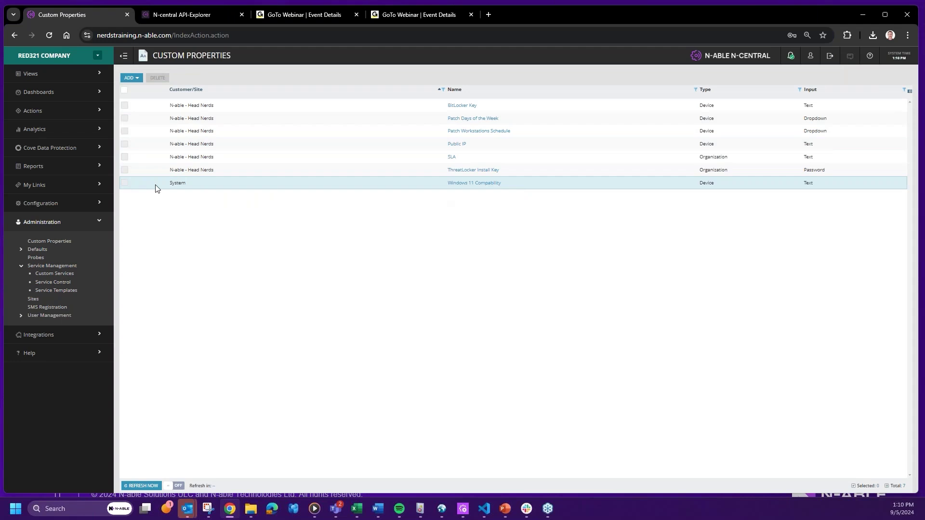
# Step: Add and save a text-type custom property by customers named "Program Level" with the default text GOLD
pyautogui.click(131, 77)
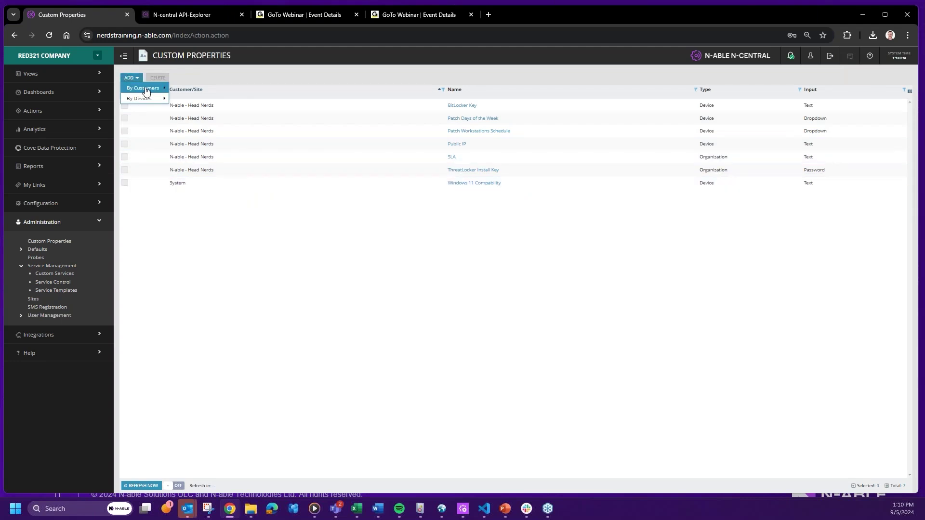
pyautogui.moveTo(146, 89)
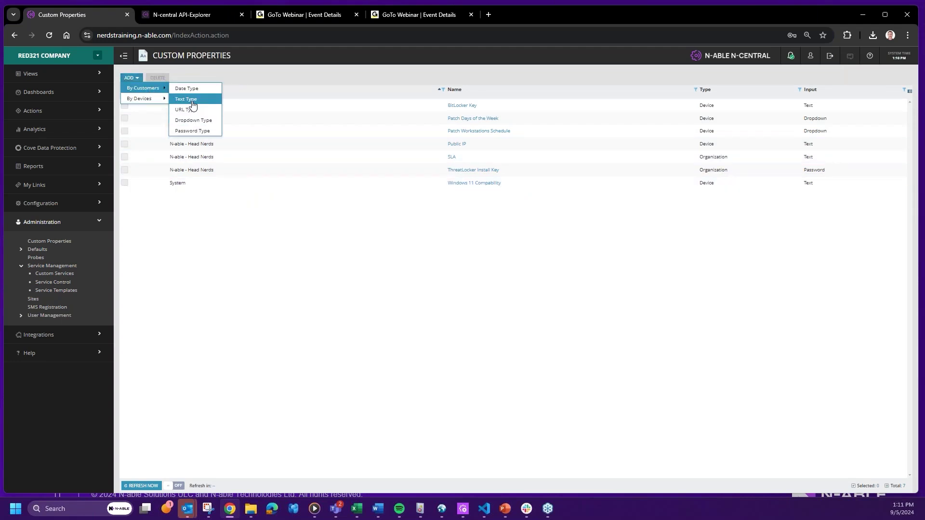
pyautogui.click(192, 100)
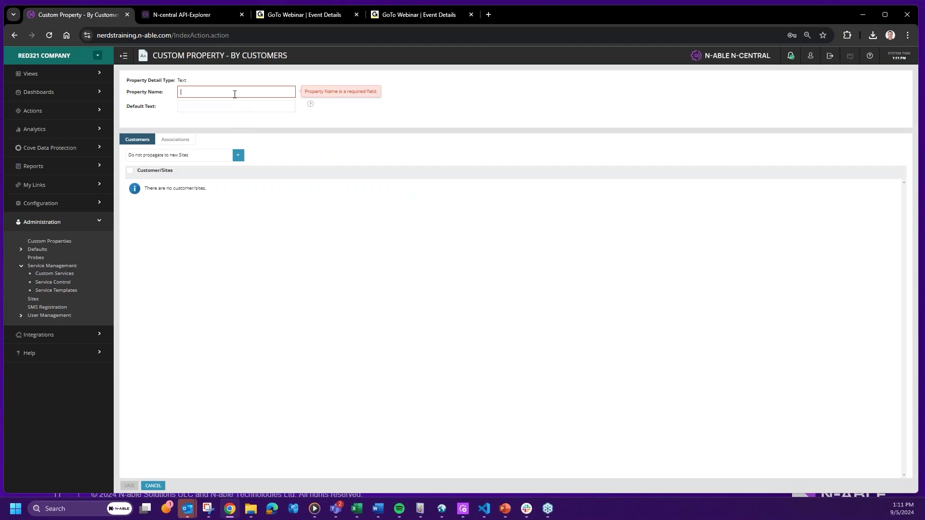
pyautogui.write('Program Level')
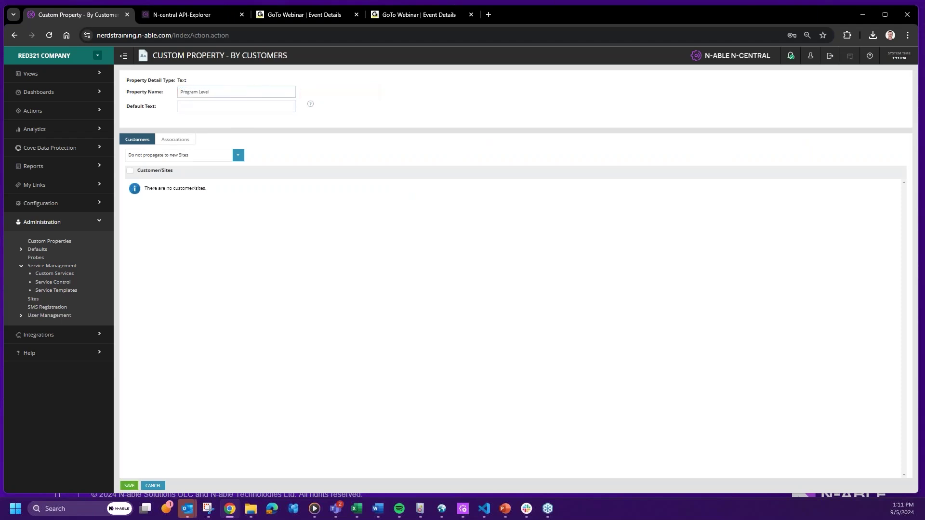
pyautogui.click(259, 108)
pyautogui.moveTo(72, 56); pyautogui.dragTo(1, 64)
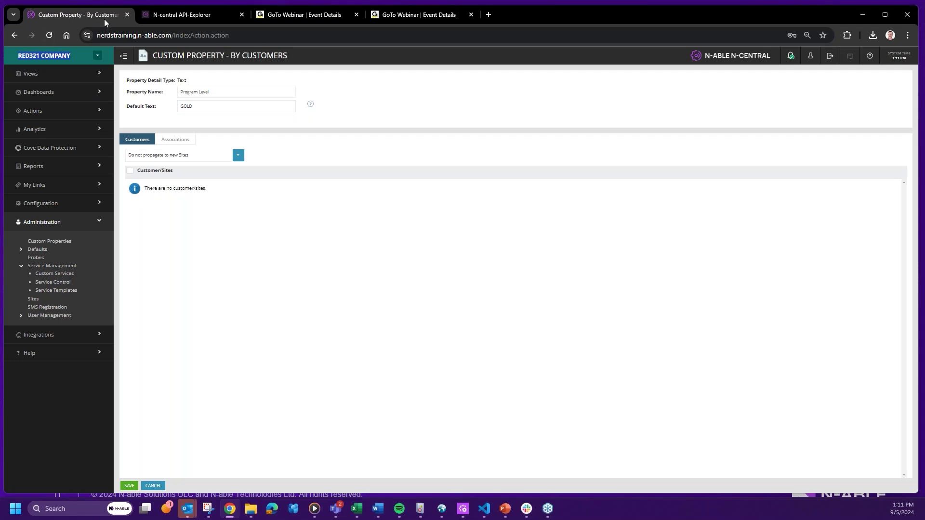
pyautogui.click(68, 59)
pyautogui.click(129, 486)
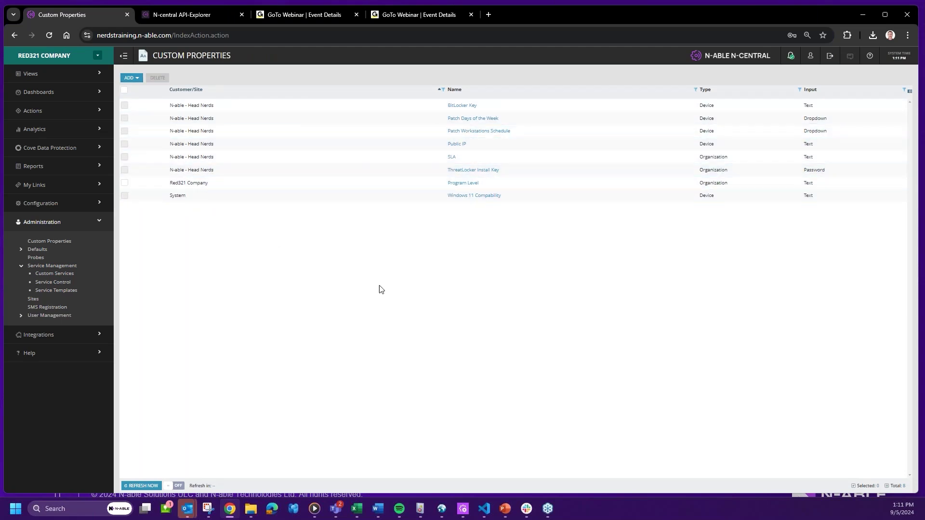
# Step: Switch the organization level back to N-able - Head Nerds and open its custom properties
pyautogui.click(98, 55)
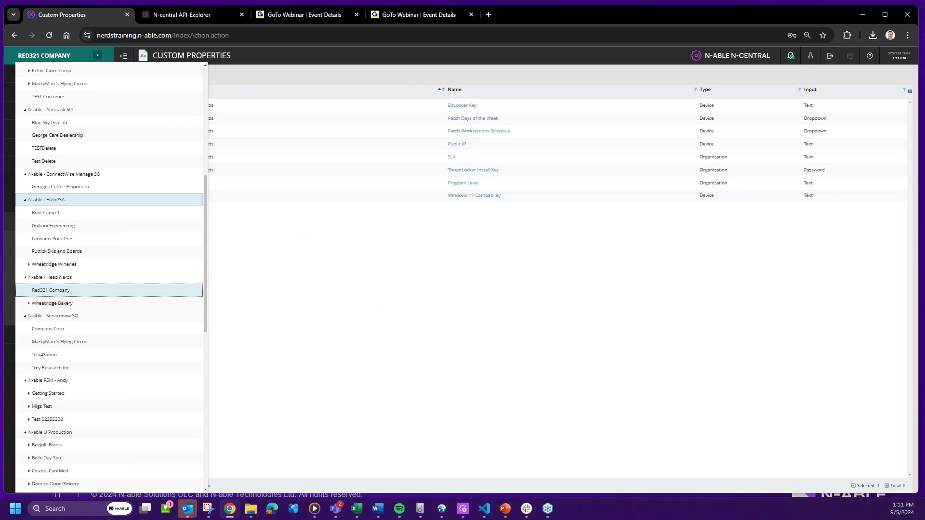
pyautogui.click(51, 278)
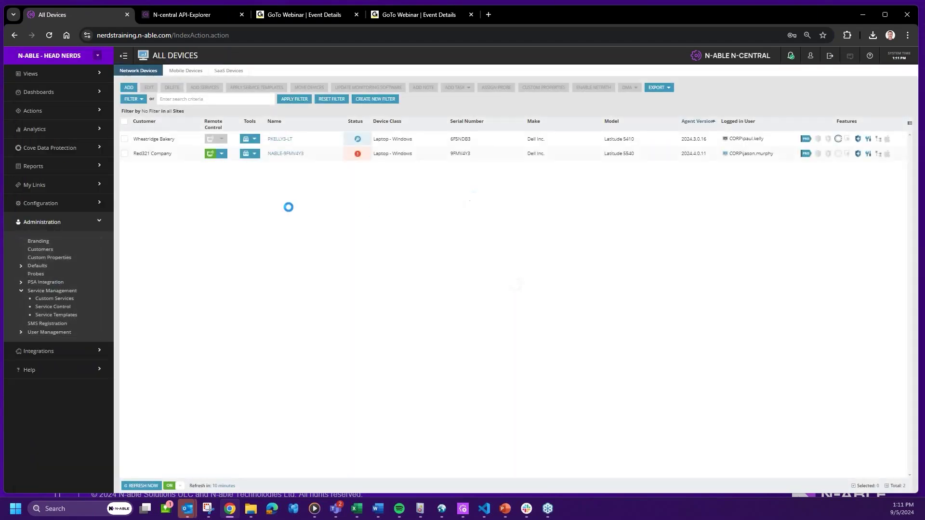
pyautogui.click(52, 259)
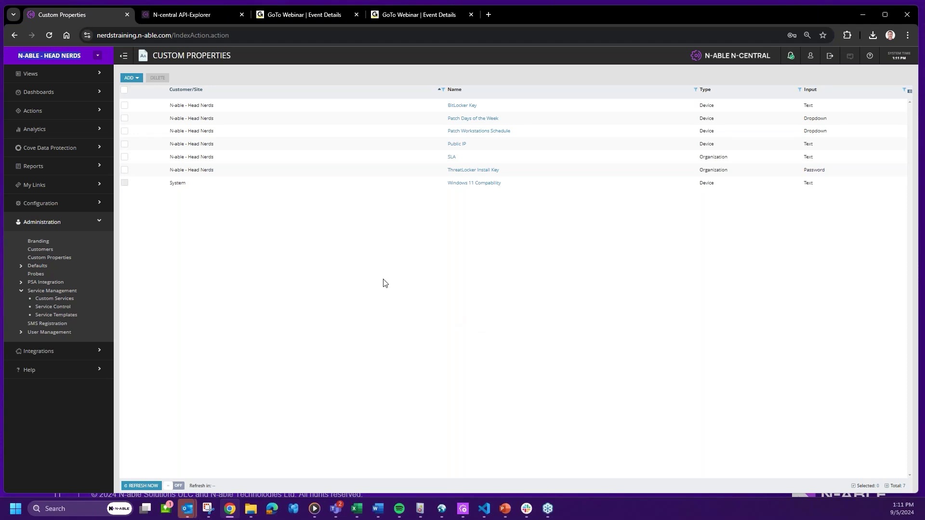
# Step: Start a text-type custom property by customers and apply it to Red321 Company only
pyautogui.click(130, 78)
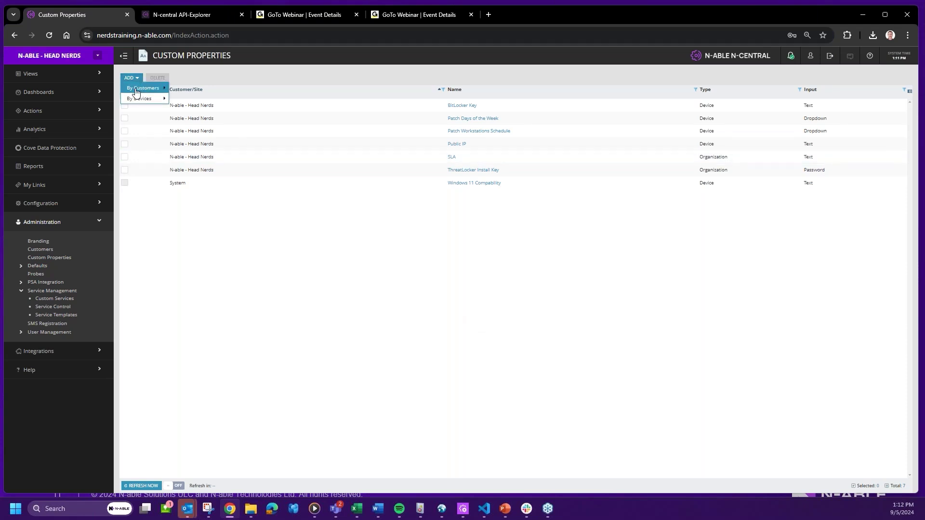
pyautogui.moveTo(147, 88)
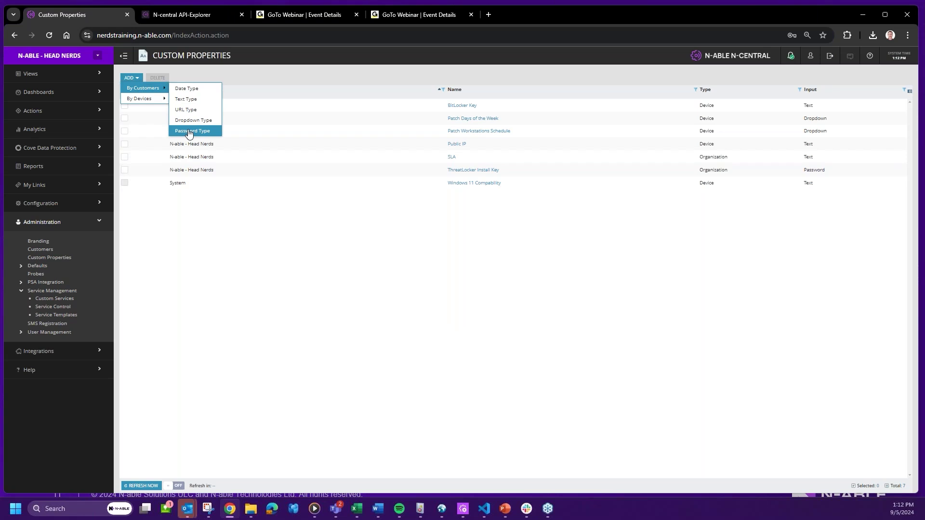
pyautogui.click(183, 100)
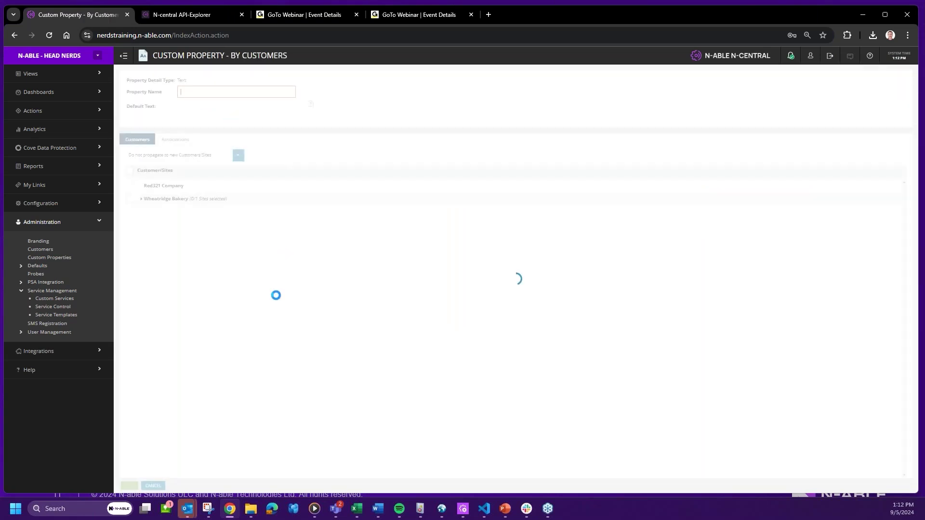
pyautogui.click(130, 185)
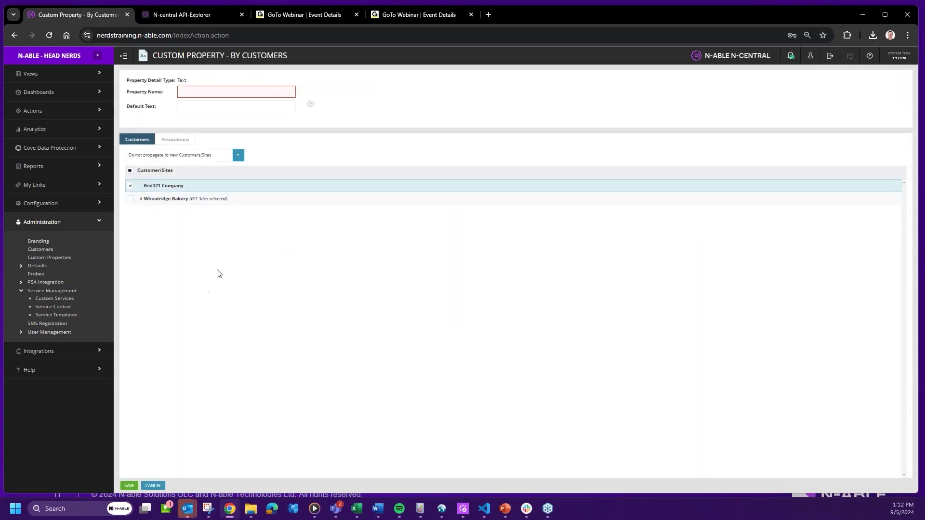
# Step: Name the new customer property "Program Level" and set its default text to Platnum
pyautogui.click(239, 91)
pyautogui.write('Prog')
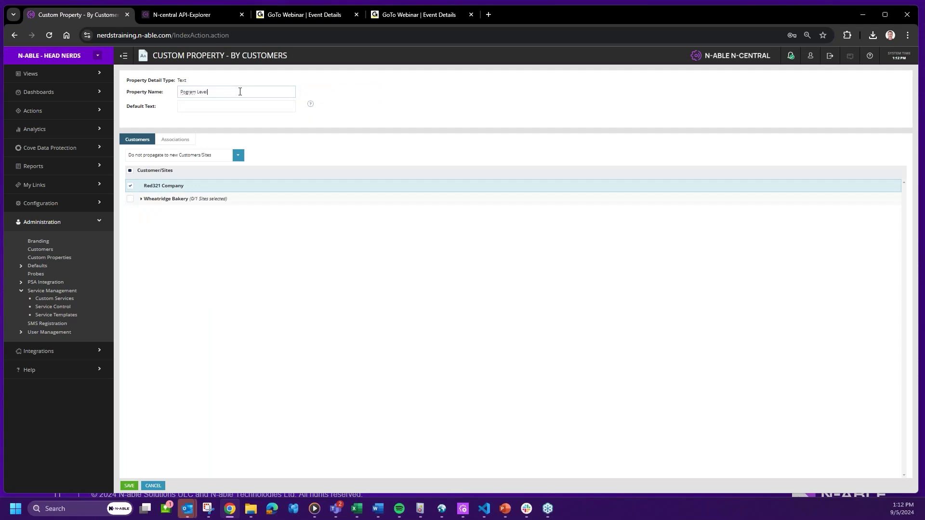
pyautogui.write('ram Level')
pyautogui.rightClick(188, 98)
pyautogui.click(220, 103)
pyautogui.click(222, 107)
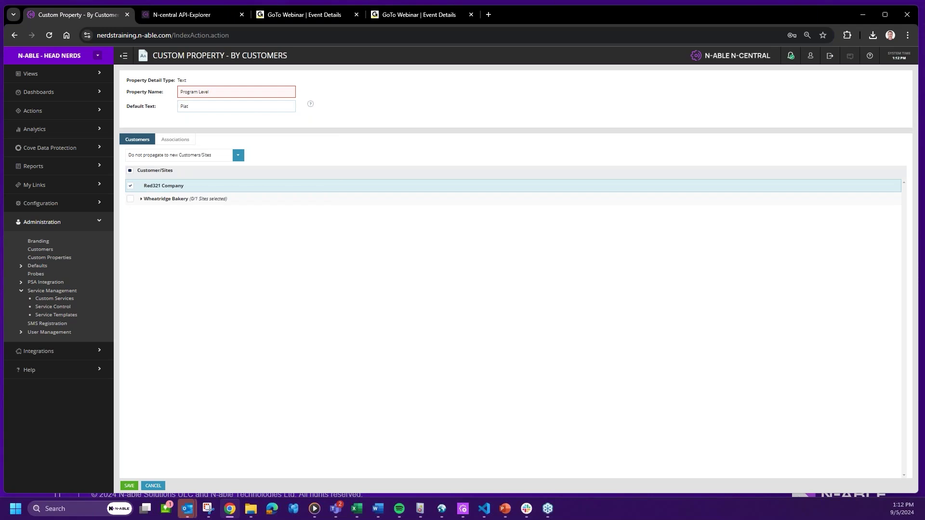
# Step: Change the new property's name to "Program Levels" and save it
pyautogui.click(233, 88)
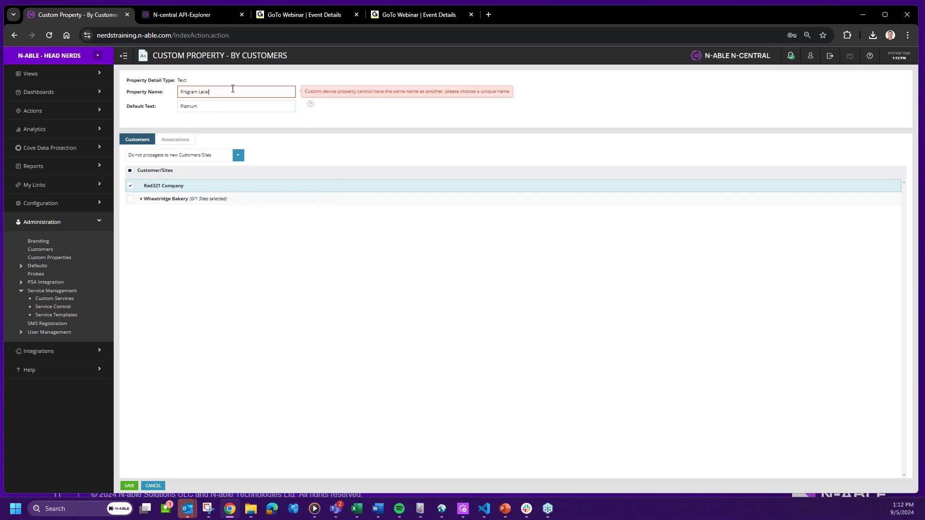
pyautogui.write('s')
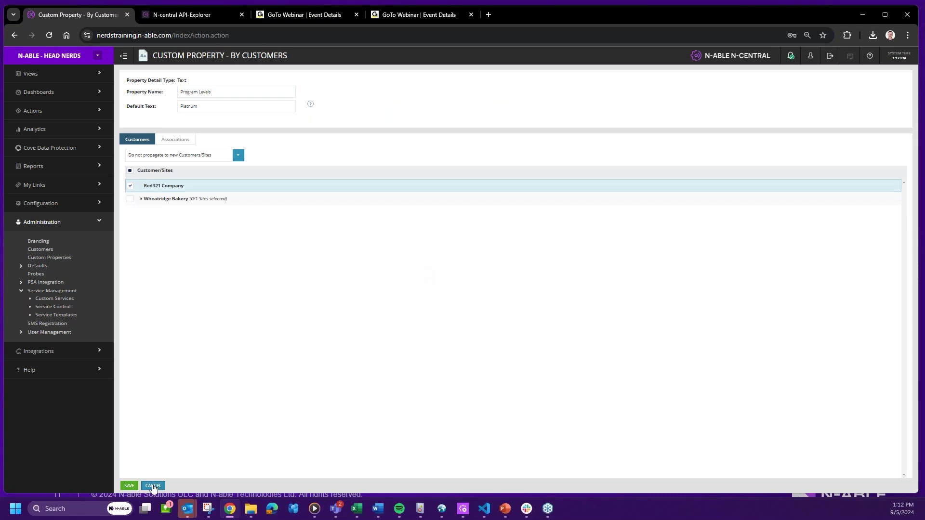
pyautogui.click(129, 486)
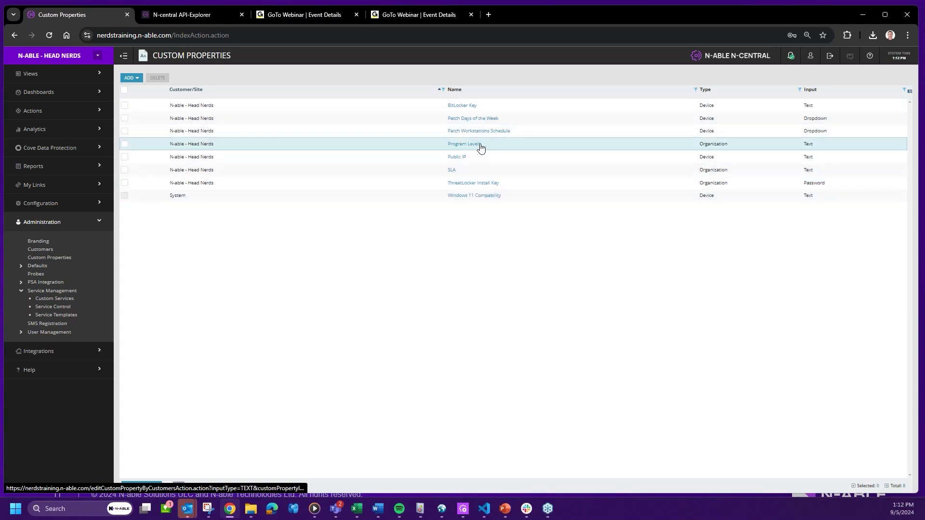
# Step: Delete the "Program Levels" custom property from the Head Nerds list
pyautogui.click(124, 144)
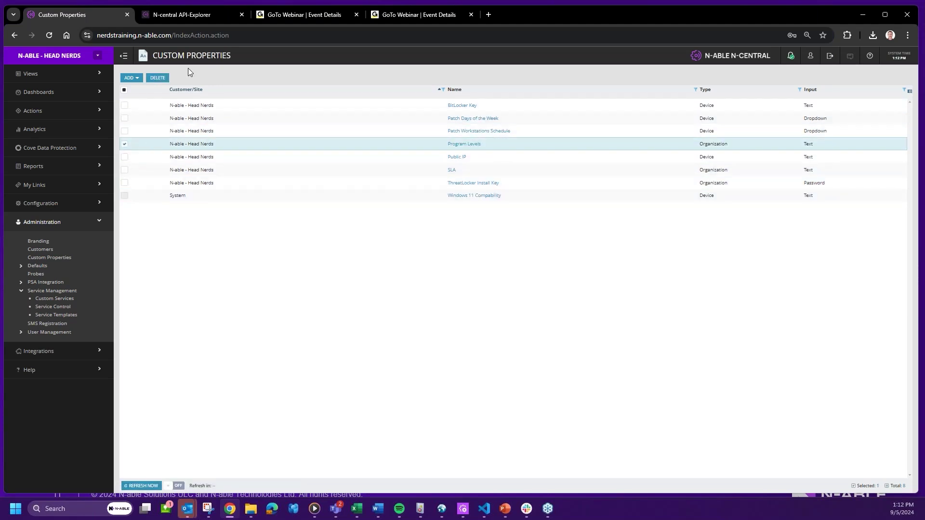
pyautogui.click(165, 80)
pyautogui.click(343, 279)
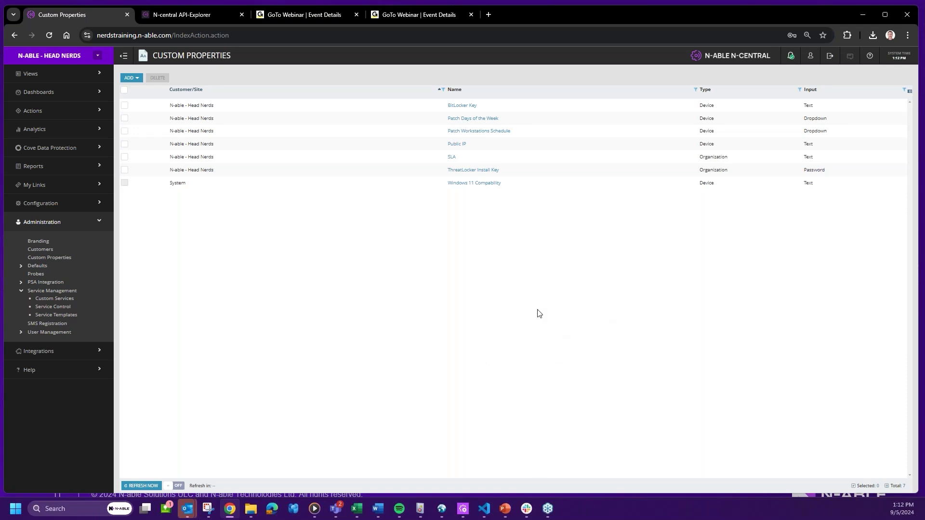
# Step: Start a dropdown-type custom property by devices and add four empty dropdown options to it
pyautogui.click(137, 80)
pyautogui.moveTo(132, 99)
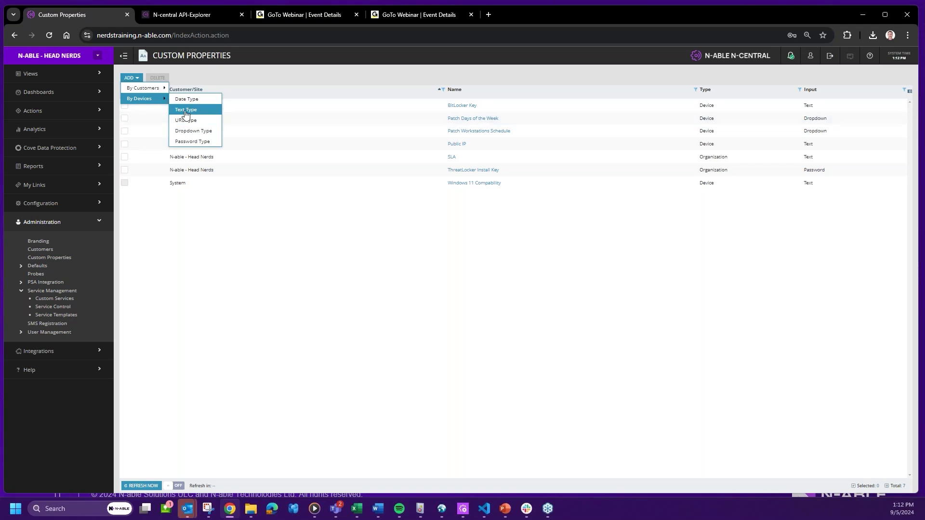
pyautogui.click(190, 134)
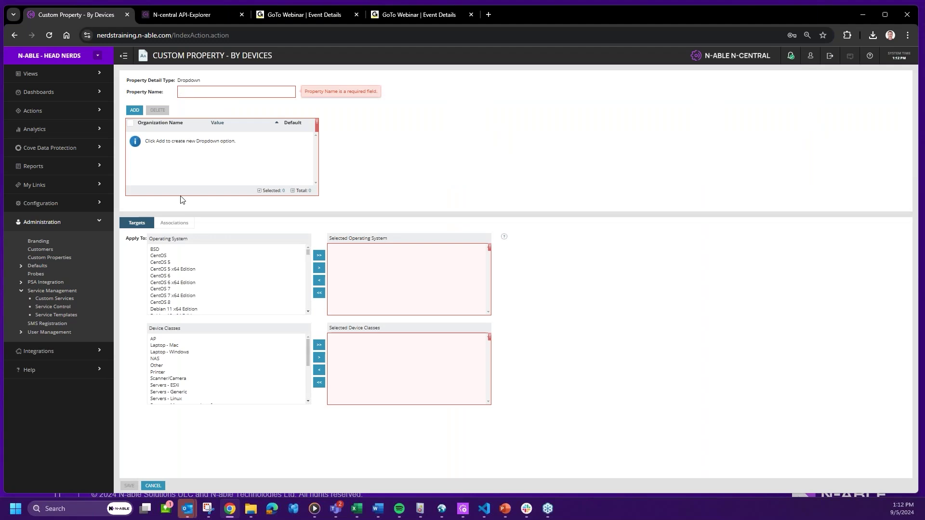
pyautogui.click(134, 109)
pyautogui.click(135, 109)
pyautogui.click(134, 110)
pyautogui.click(134, 110)
pyautogui.click(283, 177)
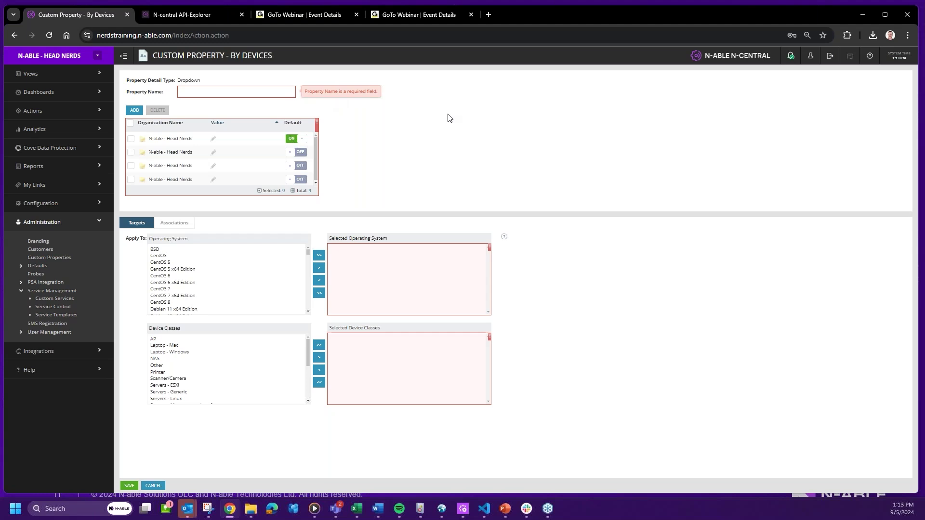
pyautogui.write('tch Days of the')
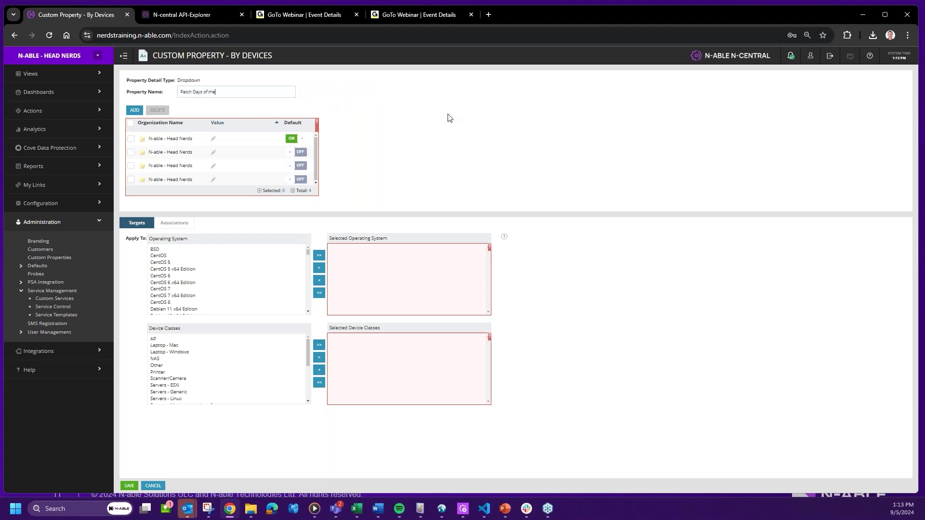
pyautogui.press('BackSpace')
pyautogui.press('BackSpace')
pyautogui.press('BackSpace')
pyautogui.press('BackSpace')
pyautogui.press('BackSpace')
pyautogui.press('BackSpace')
pyautogui.press('BackSpace')
pyautogui.press('BackSpace')
pyautogui.press('BackSpace')
pyautogui.press('BackSpace')
pyautogui.press('BackSpace')
pyautogui.press('BackSpace')
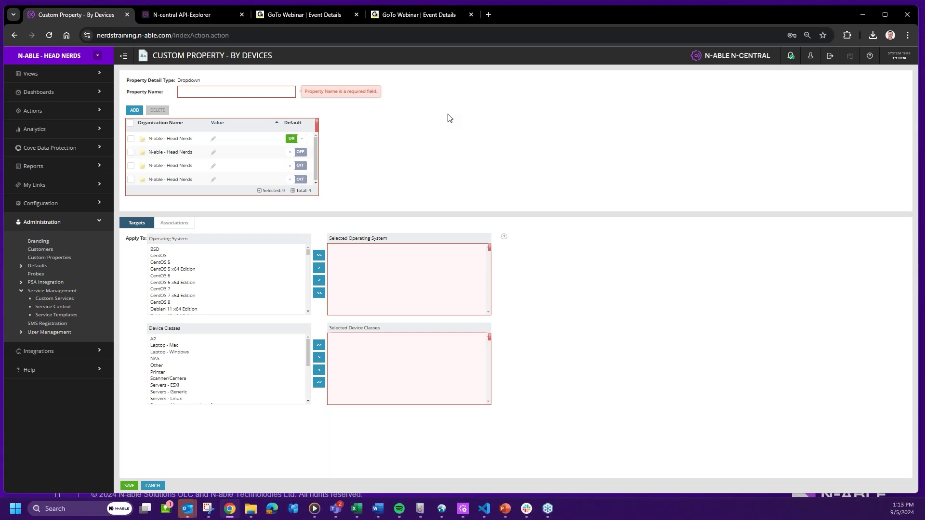
# Step: Name the device property "PAtch - Reboots of the Week" and set the default dropdown option's value to Monday 3am
pyautogui.write('PAtch - Reboots of the Week')
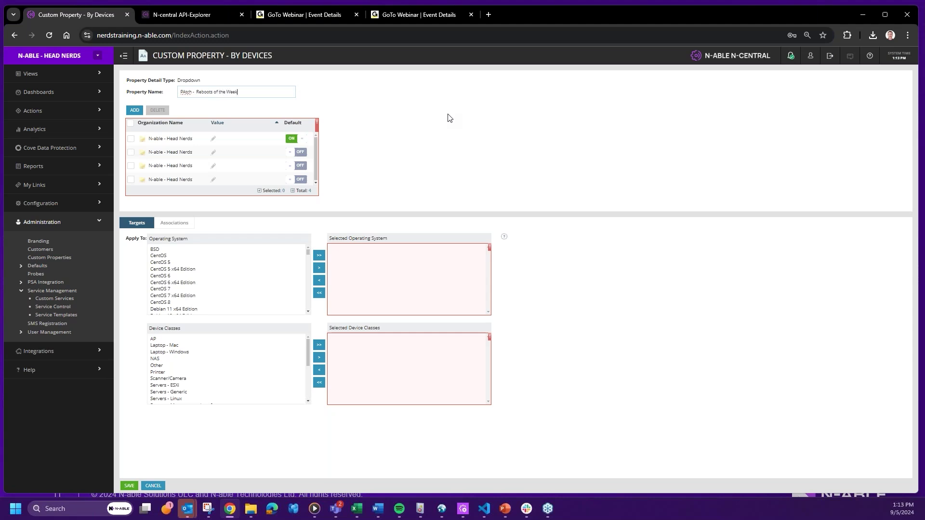
pyautogui.click(243, 138)
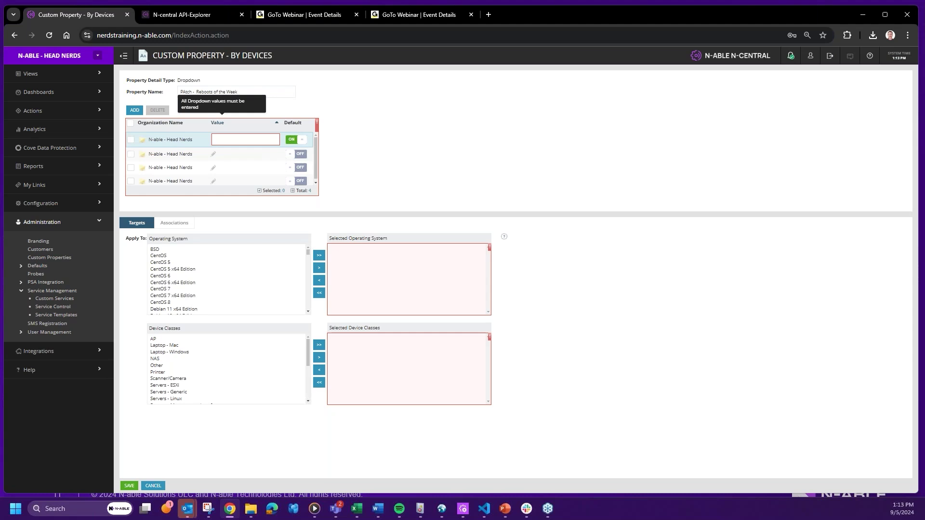
pyautogui.write('Monday 3am')
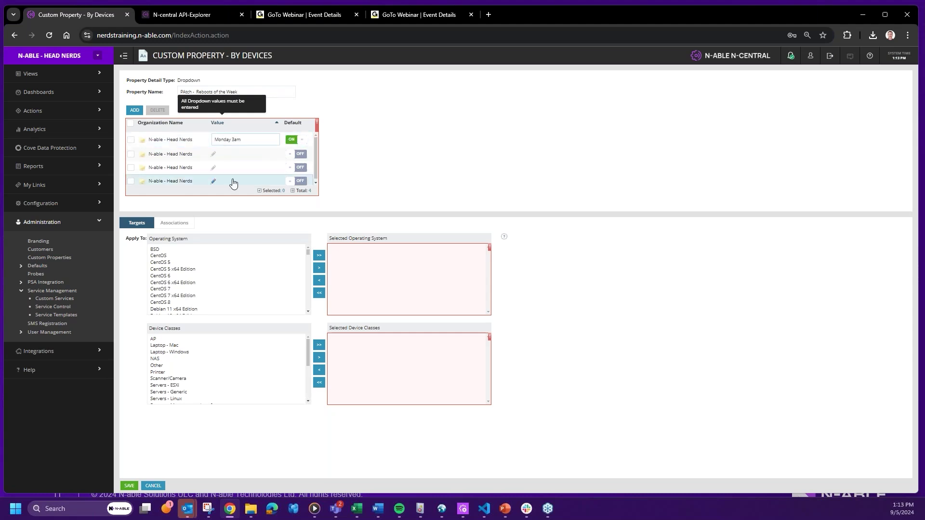
pyautogui.click(224, 168)
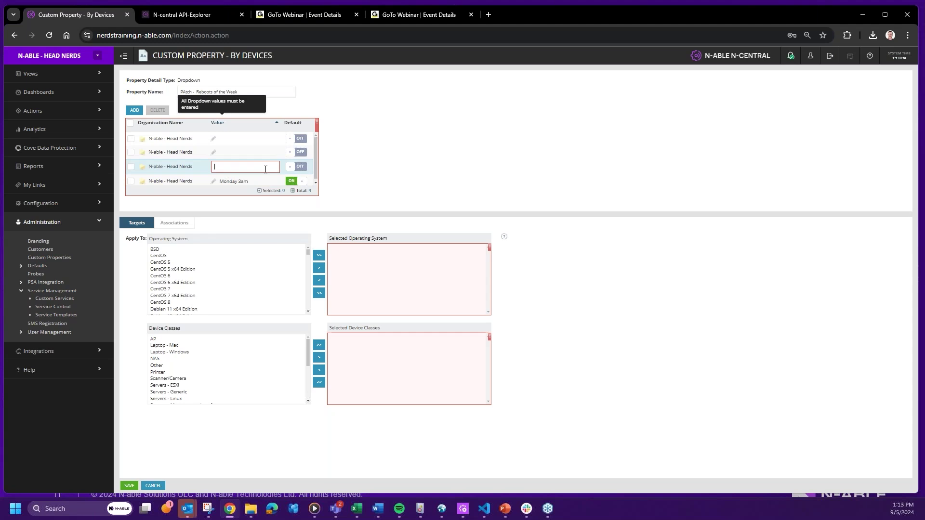
# Step: Fill in the remaining dropdown options as Tuesday 1am, Thurs at 5am and NOT DEFINED, and make NOT DEFINED the default
pyautogui.write('1am')
pyautogui.click(269, 152)
pyautogui.write('Thurs at 5am')
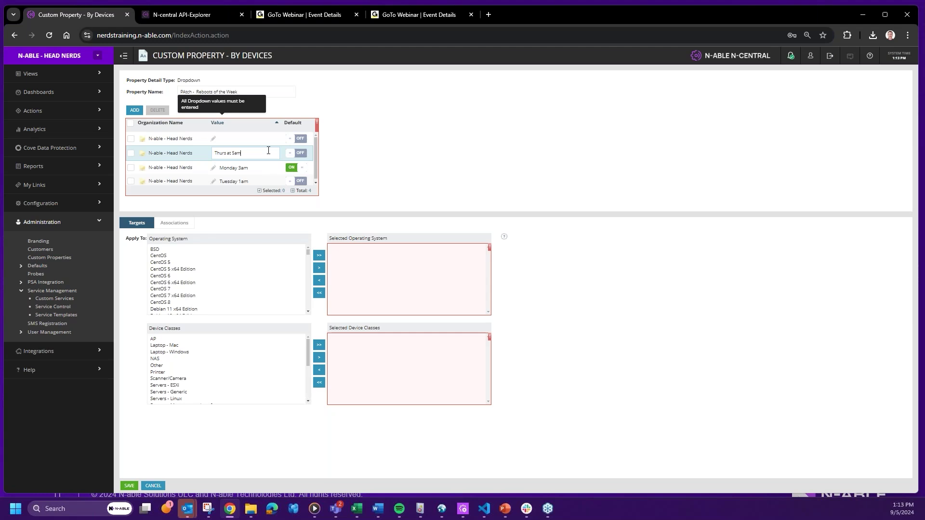
pyautogui.click(243, 140)
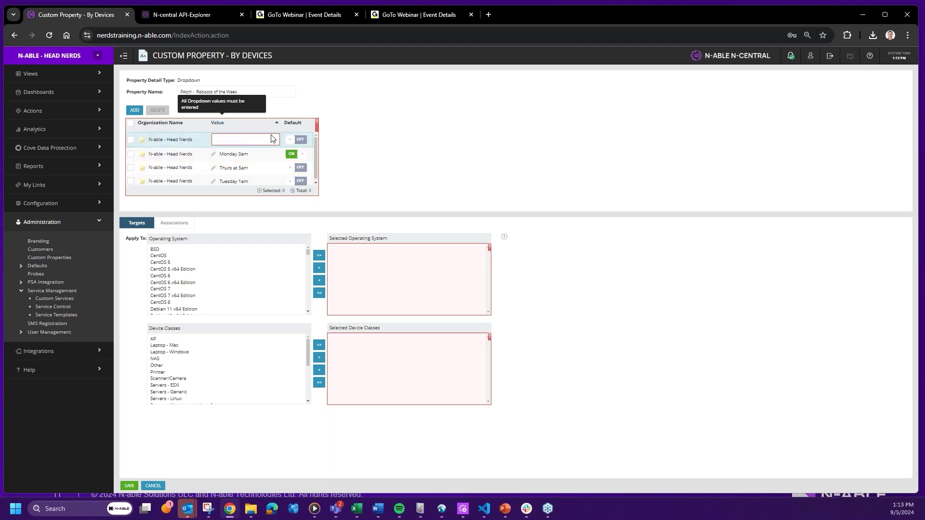
pyautogui.write('NOT DEFINED')
pyautogui.click(302, 140)
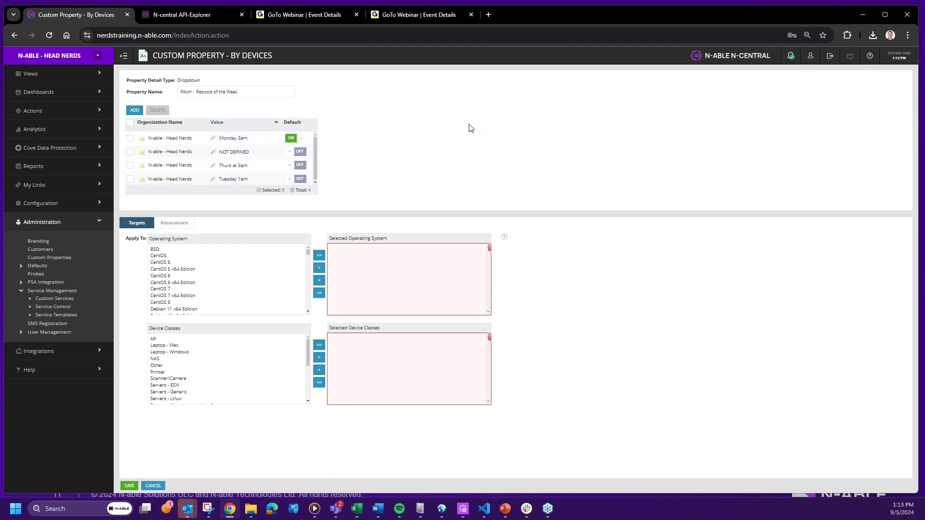
pyautogui.click(300, 152)
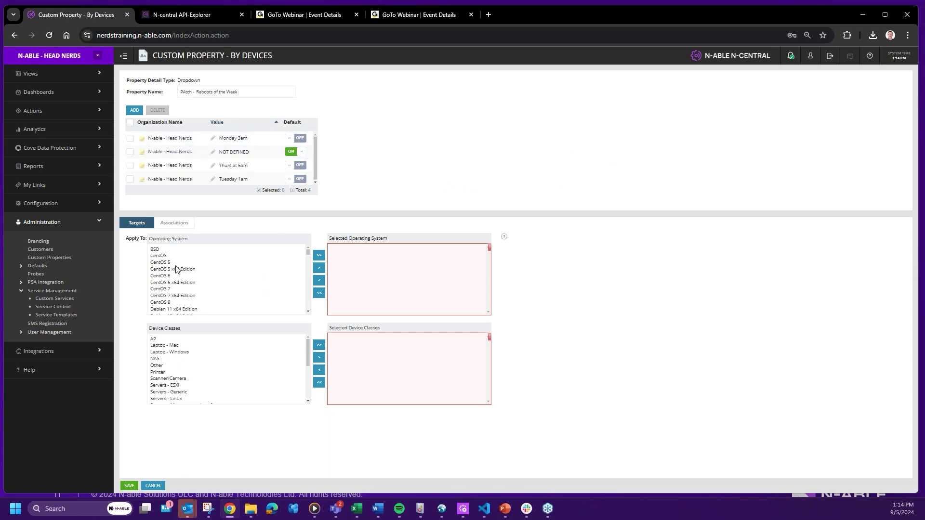
# Step: Move every operating system into the property's selected targets and return them all to the available list
pyautogui.click(159, 256)
pyautogui.scroll(-1, 162, 273)
pyautogui.scroll(-5, 162, 274)
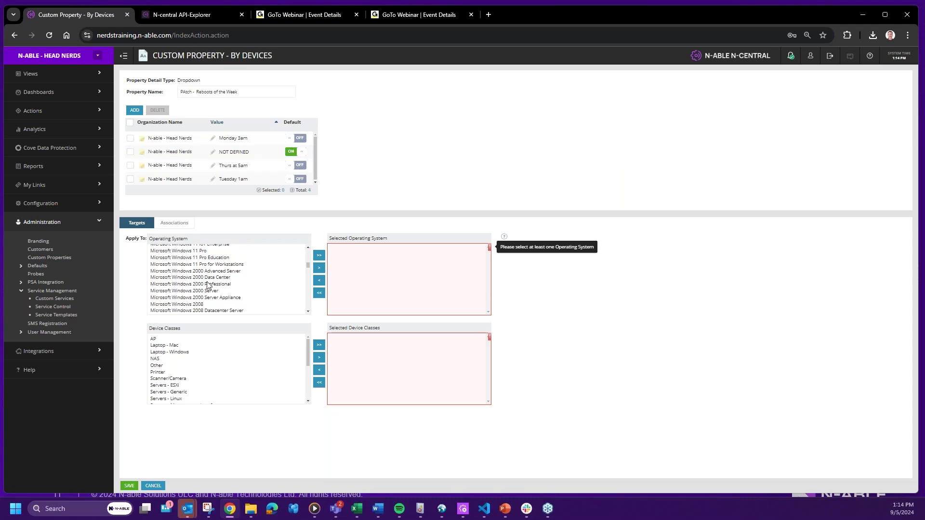
pyautogui.click(271, 263)
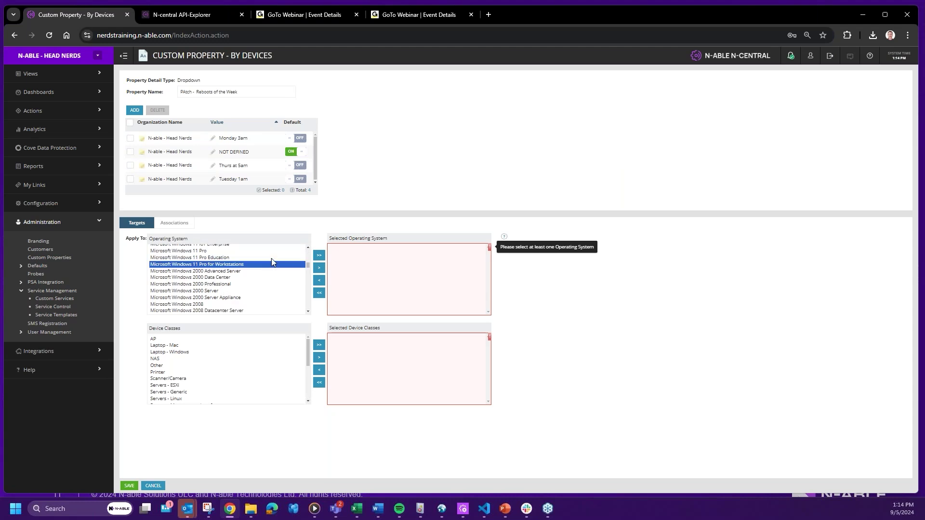
pyautogui.click(309, 252)
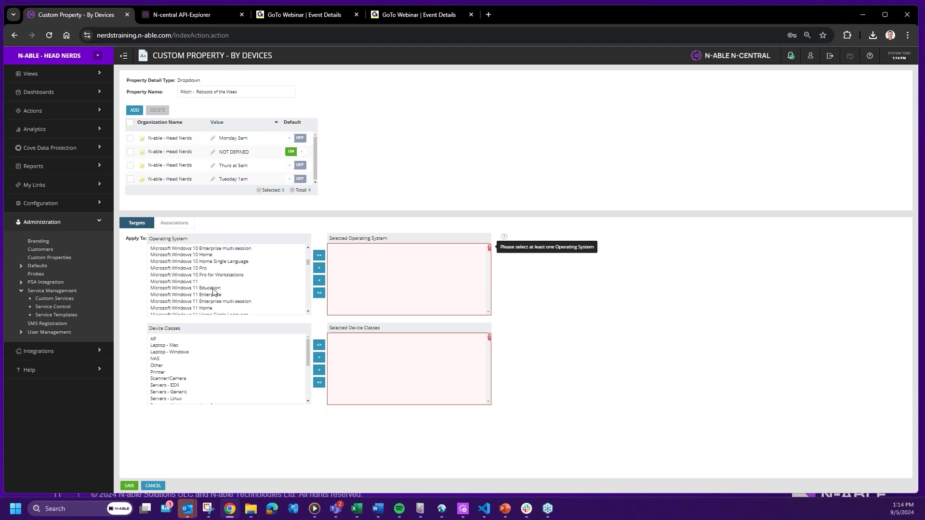
pyautogui.keyDown('shift'); pyautogui.click(201, 282); pyautogui.keyUp('shift')
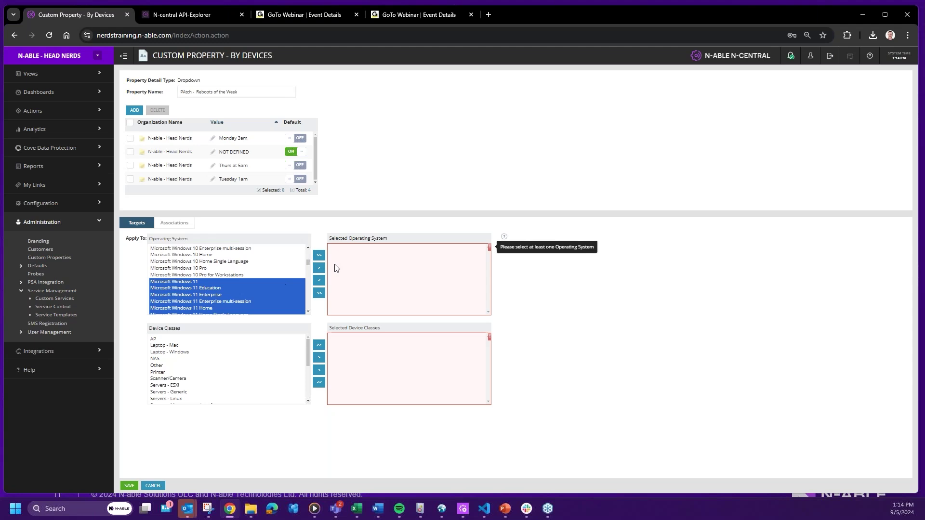
pyautogui.click(319, 256)
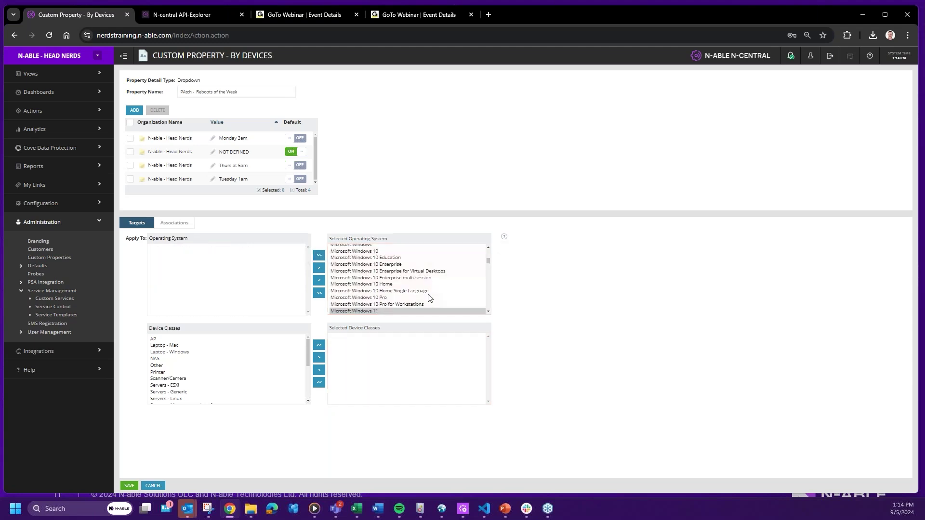
pyautogui.click(318, 293)
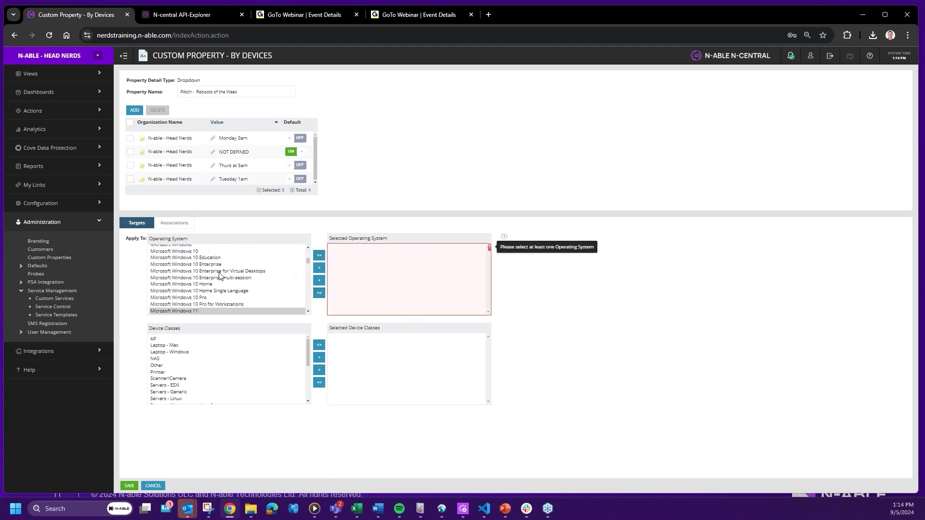
# Step: Add all Microsoft Windows 11 editions to the selected operating systems and remove them again
pyautogui.scroll(-3, 219, 275)
pyautogui.keyDown('shift'); pyautogui.click(274, 266); pyautogui.keyUp('shift')
pyautogui.click(319, 267)
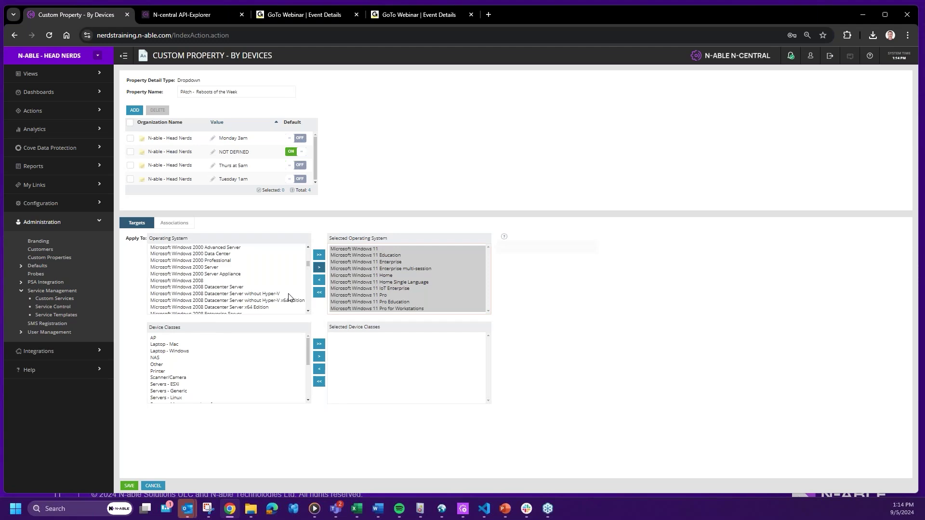
pyautogui.click(368, 275)
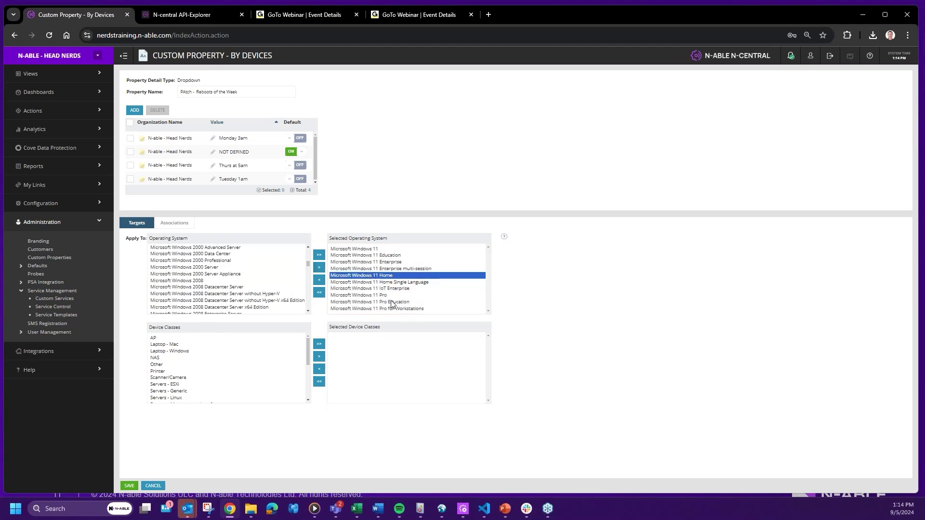
pyautogui.moveTo(372, 248); pyautogui.dragTo(373, 308)
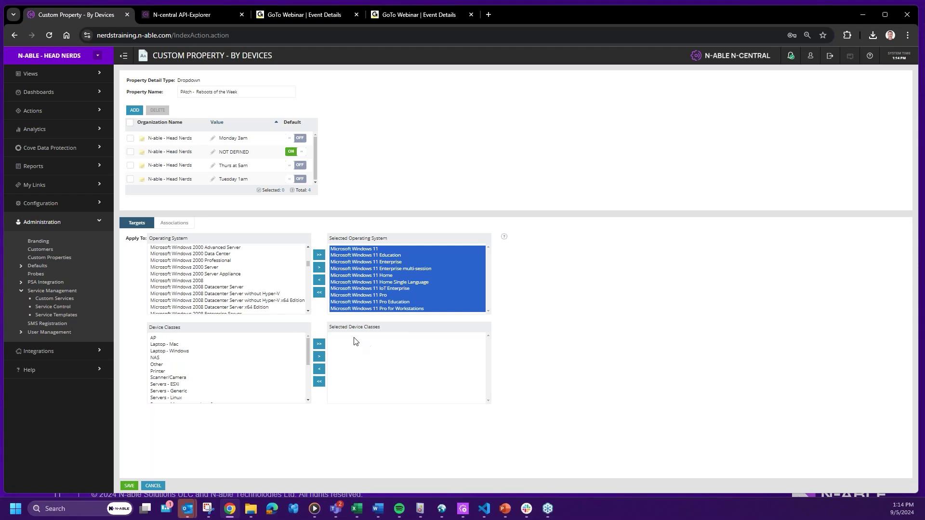
pyautogui.click(319, 292)
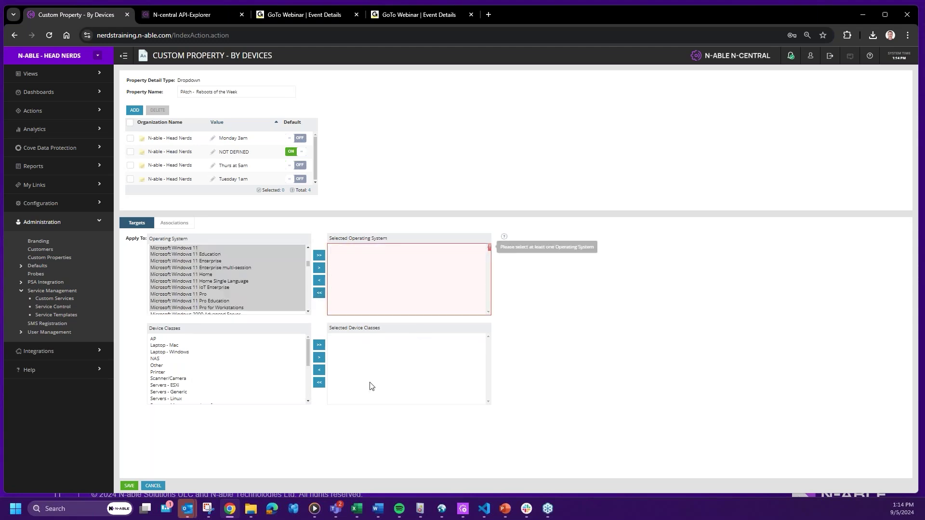
# Step: Add Laptop - Windows and Workstations - Windows to the selected device classes and remove both again
pyautogui.click(182, 352)
pyautogui.scroll(-5, 261, 359)
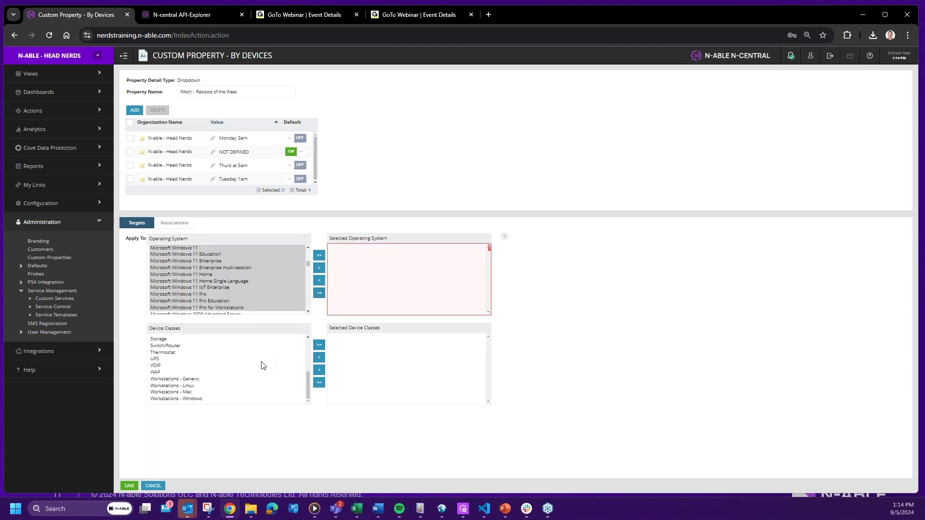
pyautogui.click(205, 399)
pyautogui.click(320, 359)
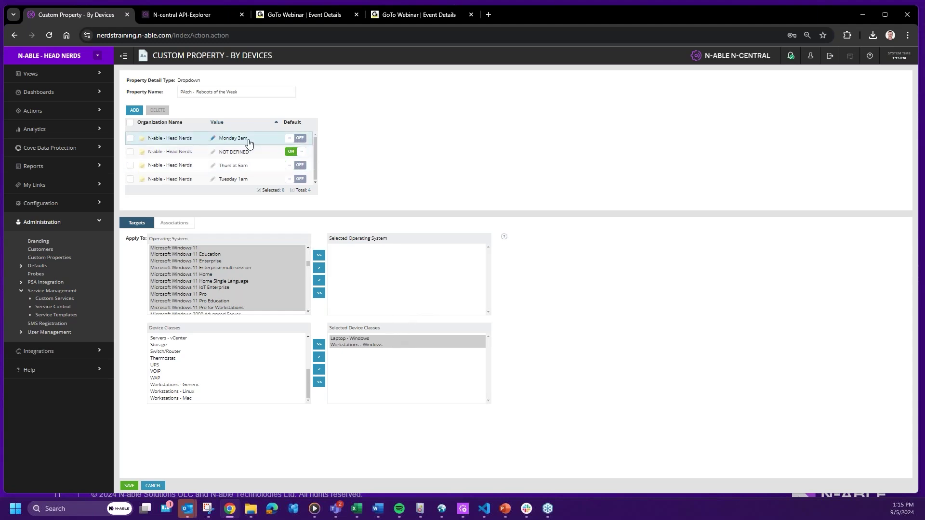
pyautogui.click(205, 92)
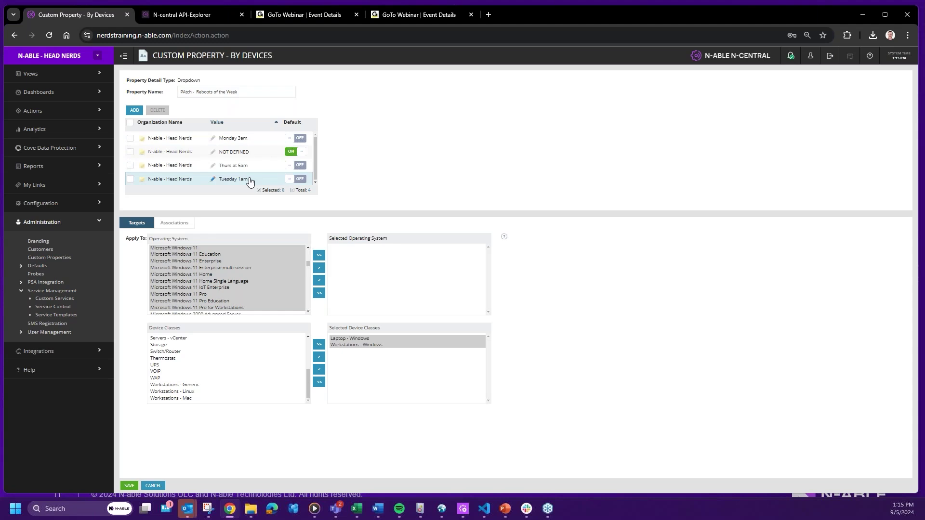
pyautogui.click(319, 371)
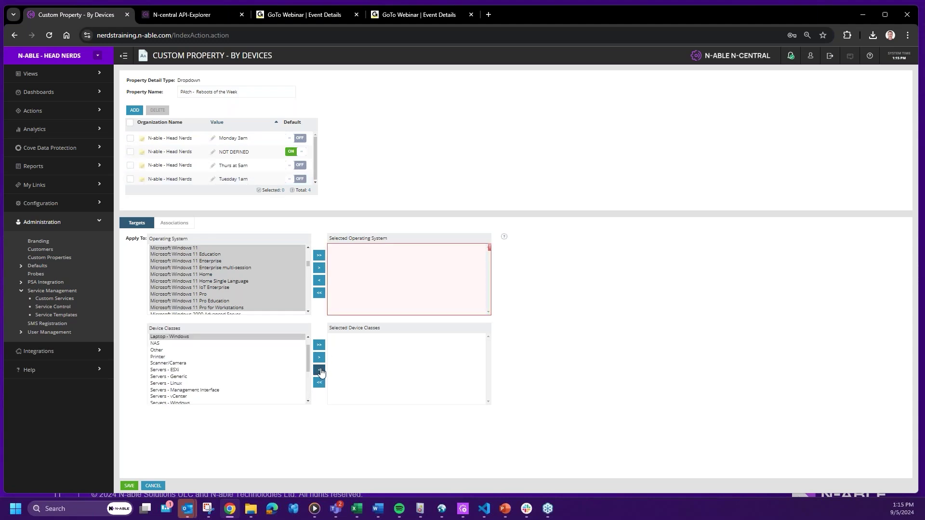
# Step: Target the reboot property at the Servers - Windows device class
pyautogui.scroll(-3, 224, 363)
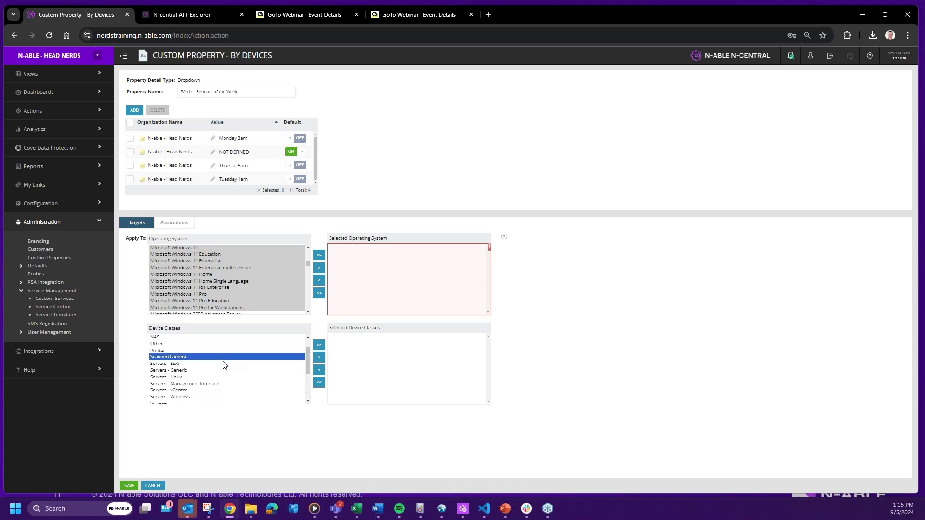
pyautogui.scroll(2, 183, 350)
pyautogui.click(173, 380)
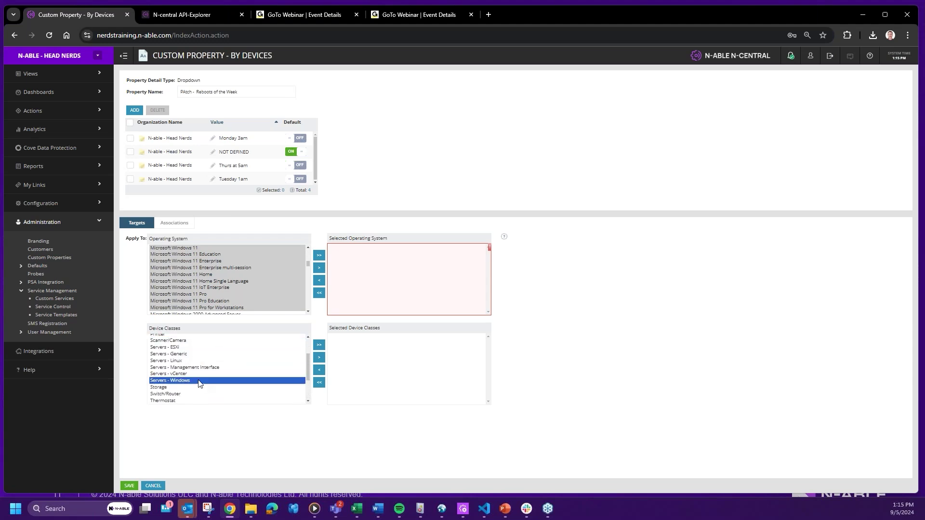
pyautogui.click(321, 372)
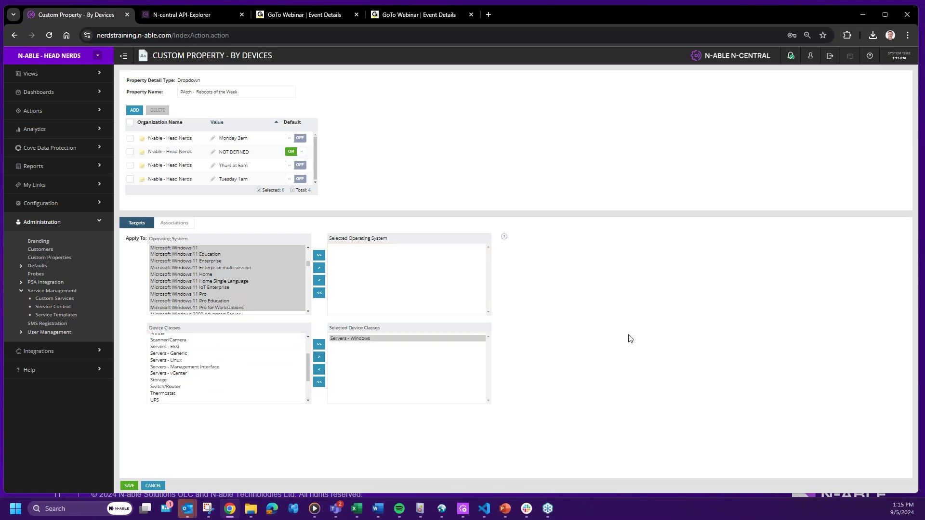
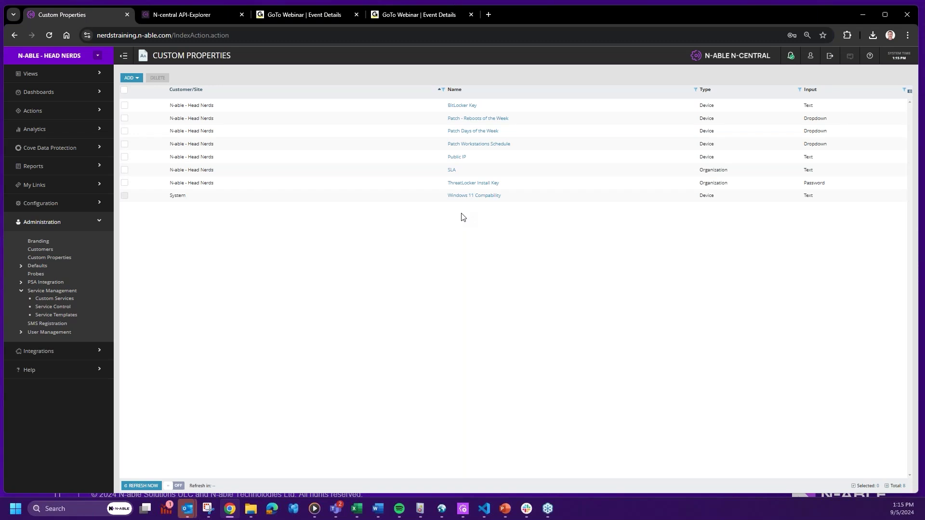
# Step: Start a text-type custom property by devices named BitlockerKey with the default text SOMETHING
pyautogui.click(134, 78)
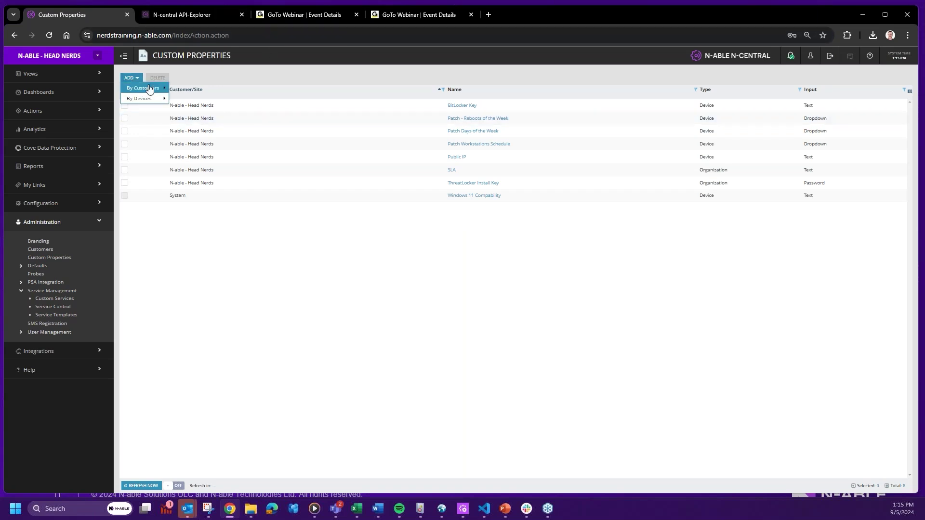
pyautogui.moveTo(155, 99)
pyautogui.click(187, 110)
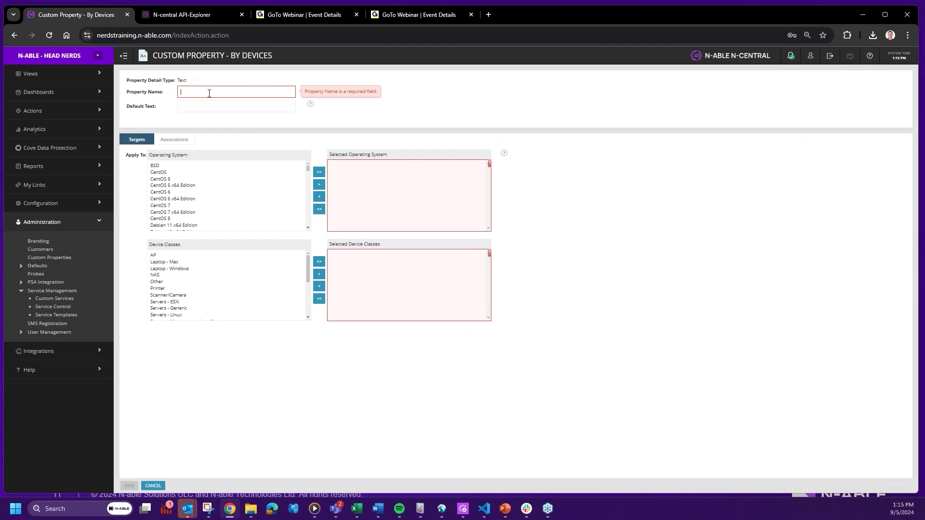
pyautogui.write('BitlockerKey')
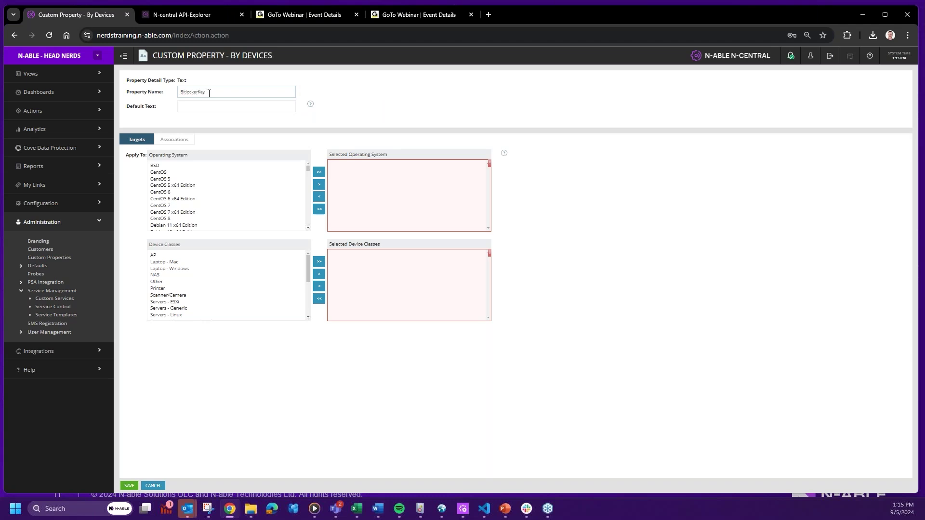
pyautogui.press('Tab')
pyautogui.write('SOMETHING')
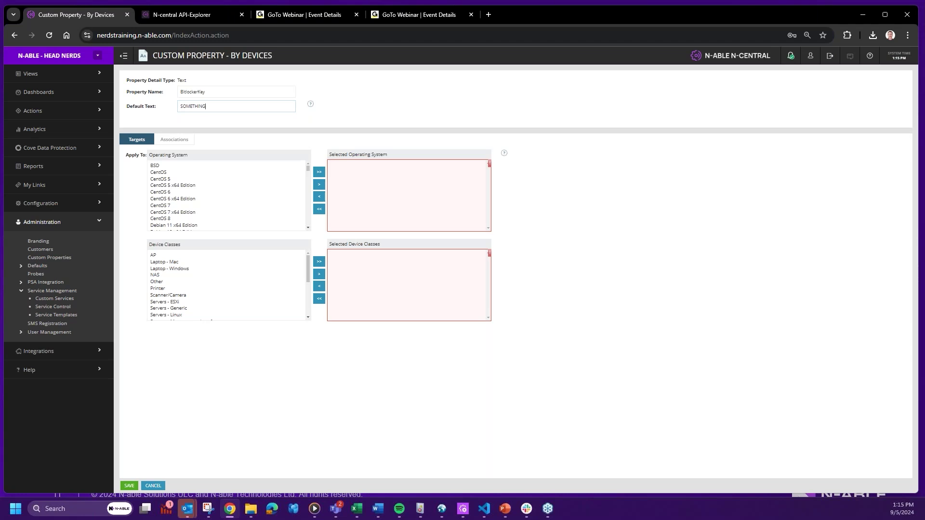
# Step: Replace the BitlockerKey property's default text with NULL
pyautogui.press('BackSpace')
pyautogui.press('BackSpace')
pyautogui.press('BackSpace')
pyautogui.press('BackSpace')
pyautogui.press('BackSpace')
pyautogui.press('BackSpace')
pyautogui.press('BackSpace')
pyautogui.press('BackSpace')
pyautogui.press('BackSpace')
pyautogui.moveTo(192, 106); pyautogui.dragTo(169, 106)
# Step: Add Servers - Windows to the BitlockerKey property's selected device classes
pyautogui.scroll(-2, 193, 299)
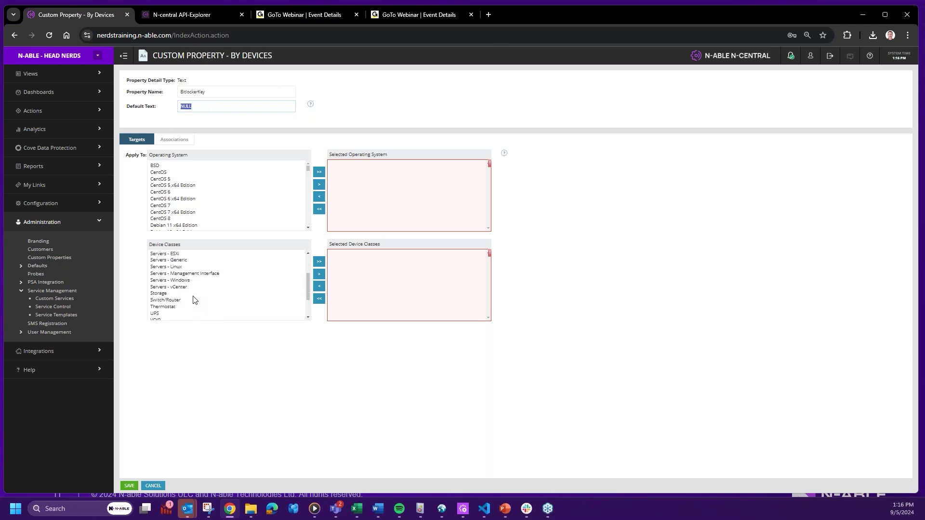
pyautogui.click(188, 287)
pyautogui.click(192, 280)
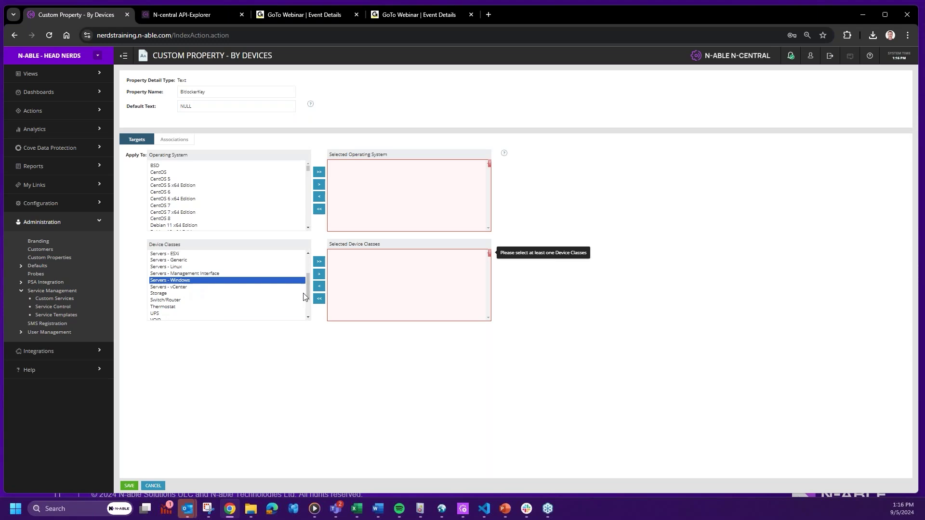
pyautogui.click(319, 274)
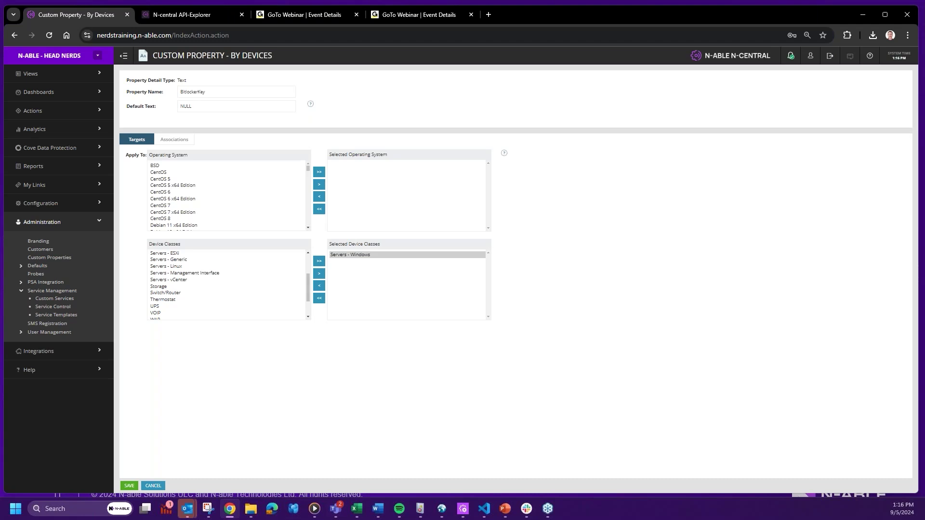
# Step: Leave the BitlockerKey property form and show the custom properties in the settings of device NABLE-9FMV4Y3
pyautogui.click(48, 223)
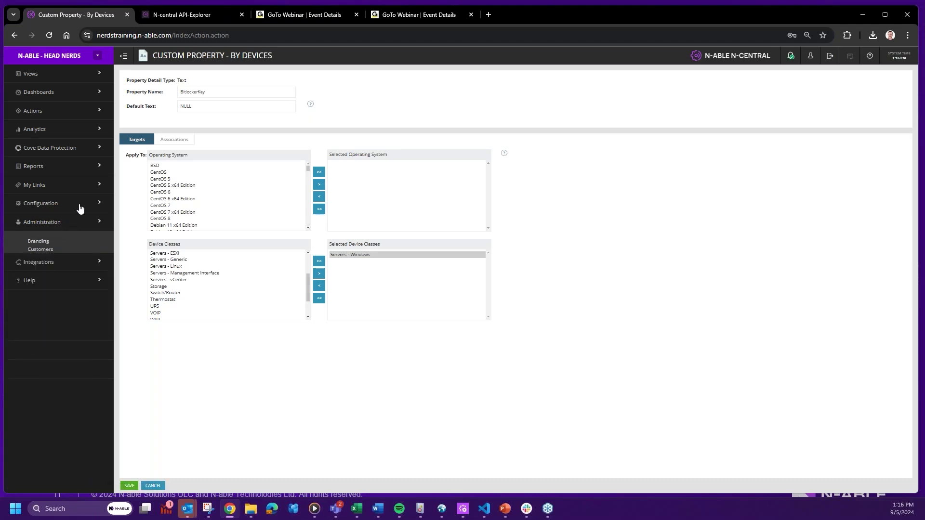
pyautogui.click(31, 74)
pyautogui.click(36, 100)
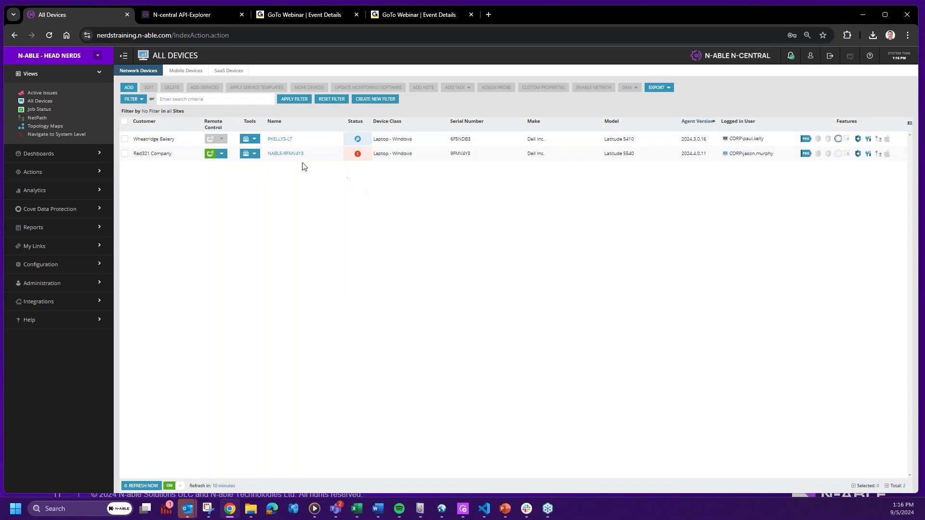
pyautogui.click(288, 154)
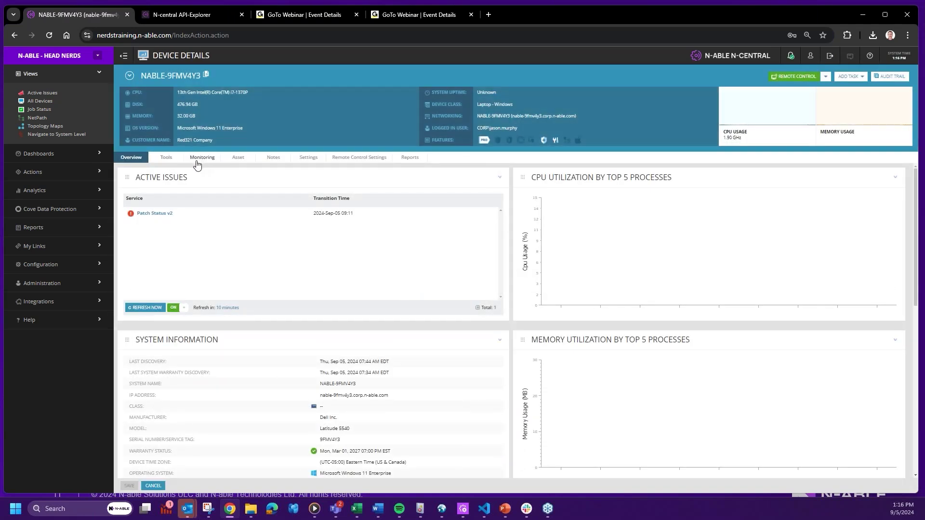
pyautogui.click(311, 159)
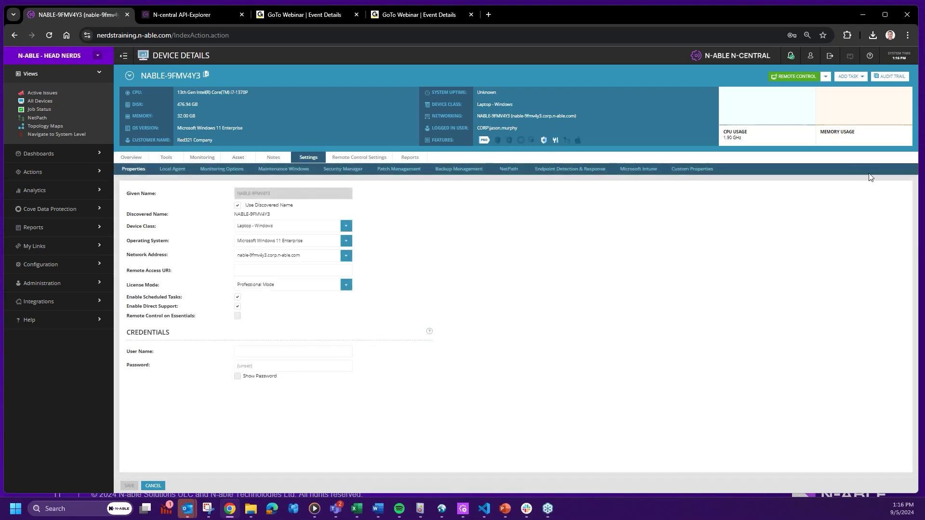
pyautogui.click(699, 174)
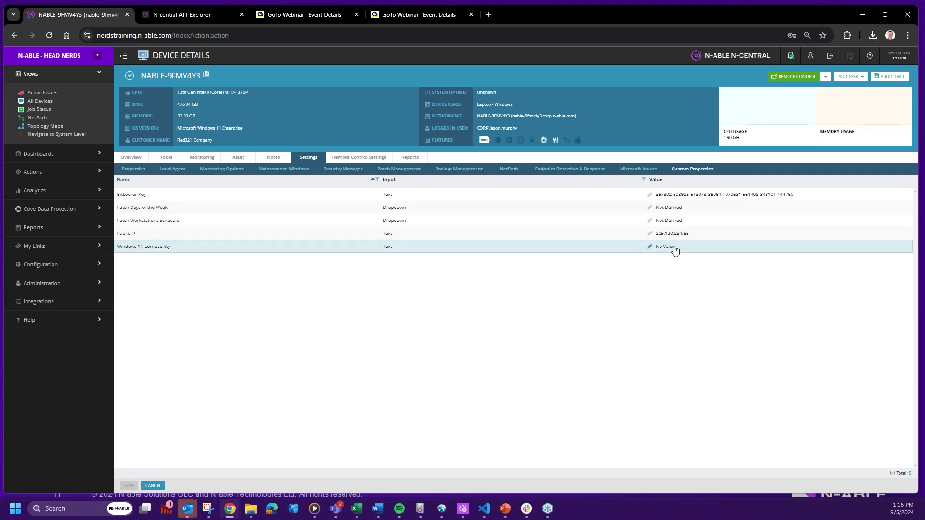
# Step: Set the device's Patch Days of the Week custom property to Thursday at 2am
pyautogui.click(671, 207)
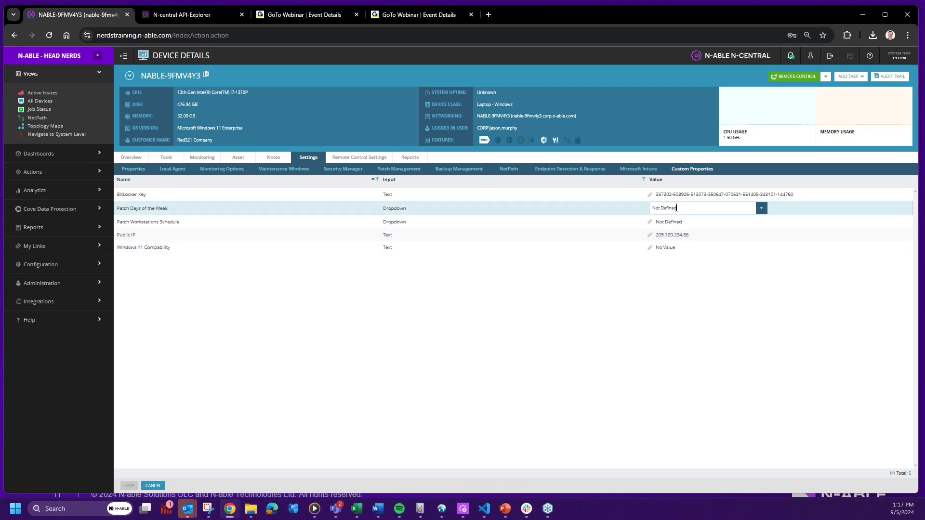
pyautogui.click(760, 210)
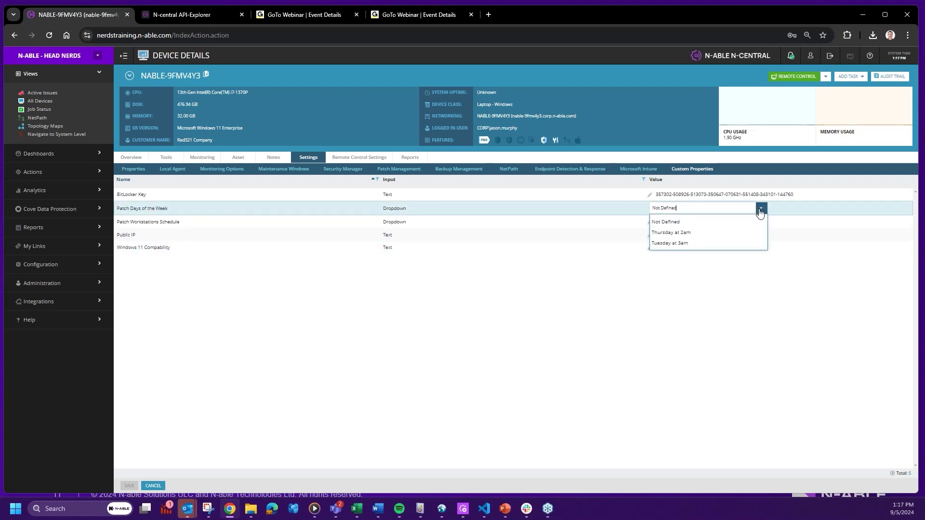
pyautogui.click(728, 233)
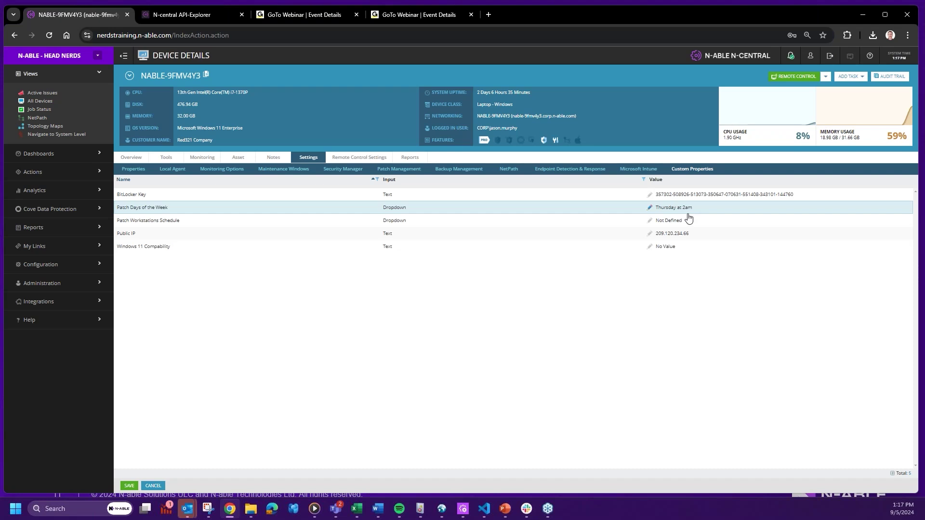
# Step: Return the device's Patch Days of the Week property to Not Defined
pyautogui.click(674, 207)
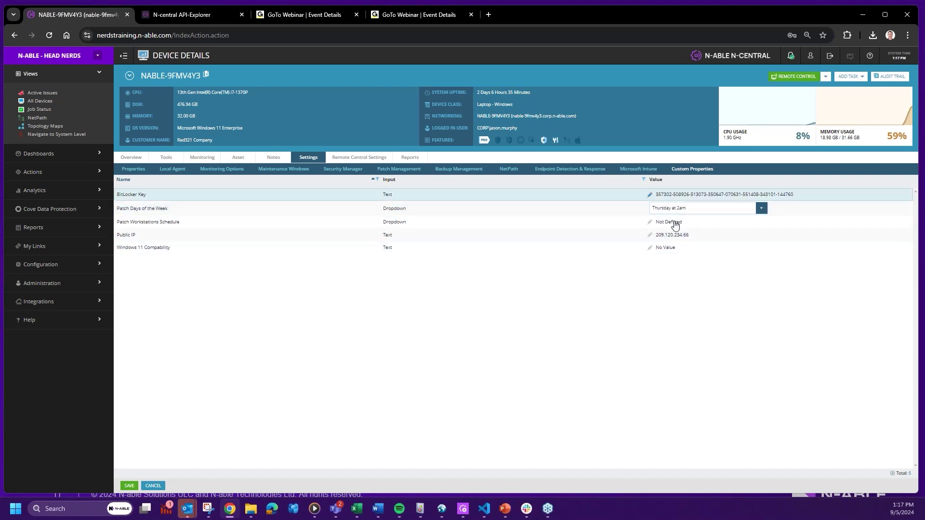
pyautogui.click(760, 208)
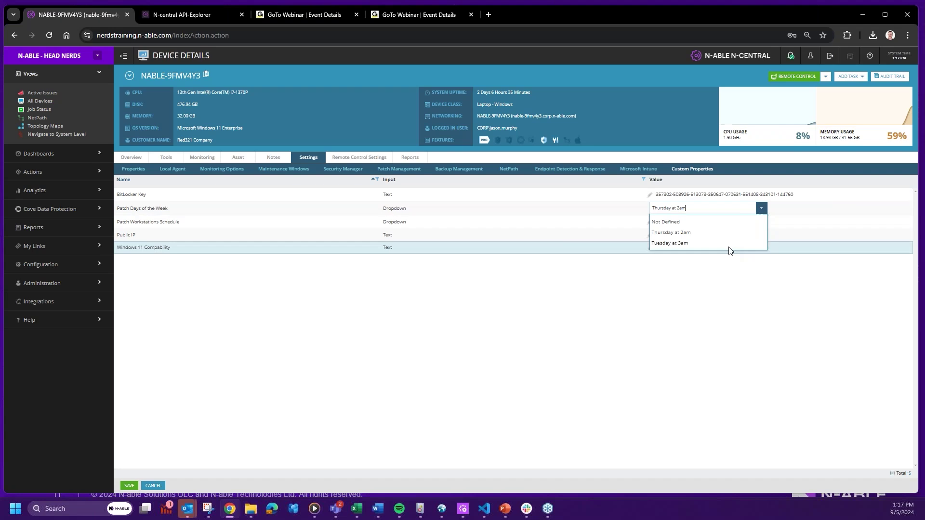
pyautogui.click(683, 221)
pyautogui.click(742, 309)
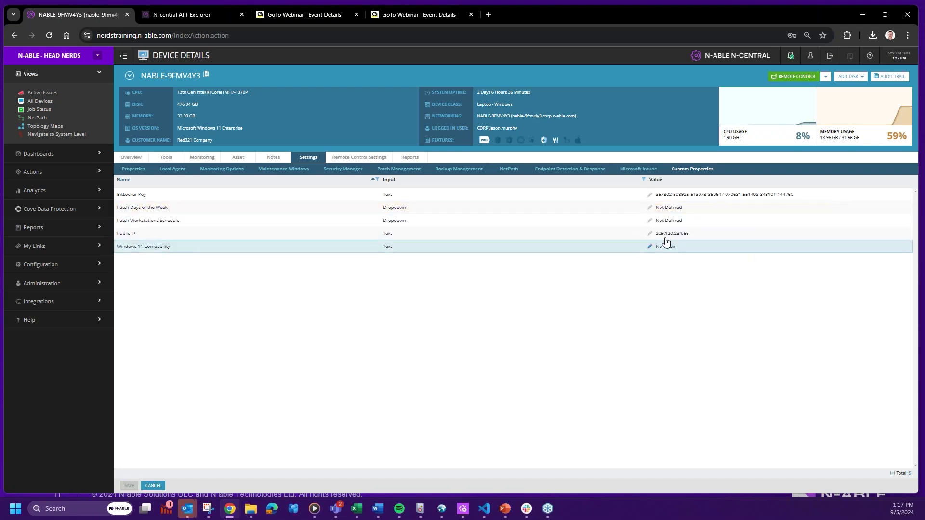
# Step: Examine the available values for the device's Patch Workstations Schedule property
pyautogui.click(672, 223)
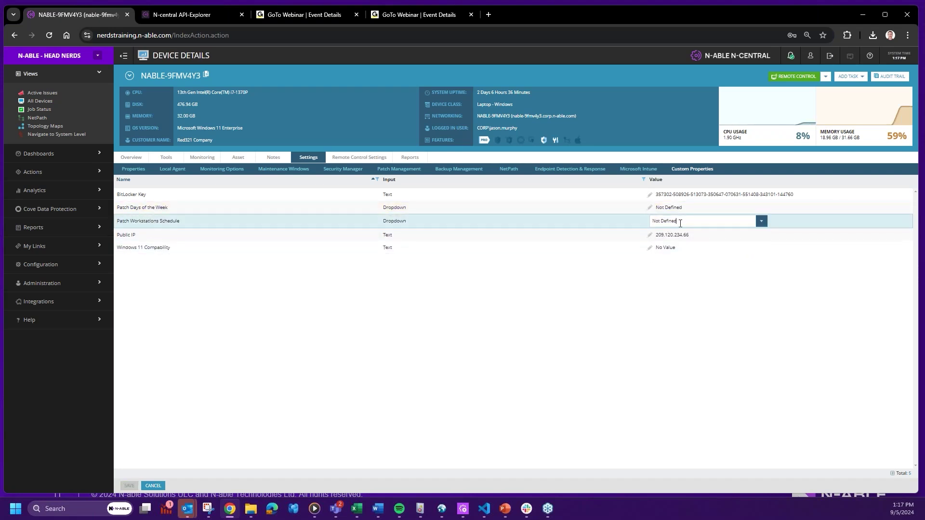
pyautogui.click(761, 221)
pyautogui.click(713, 246)
pyautogui.click(702, 318)
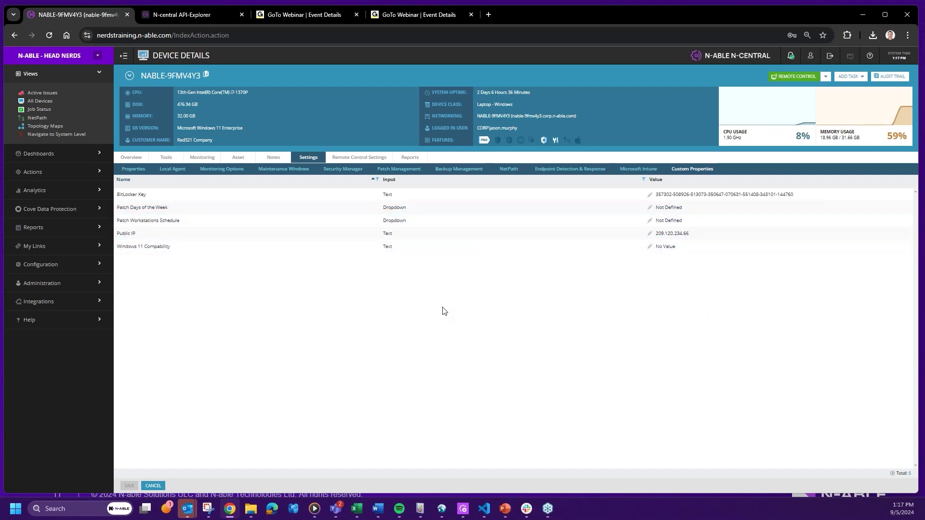
# Step: Show the custom properties of the customer Red321 Company
pyautogui.click(45, 283)
pyautogui.click(41, 310)
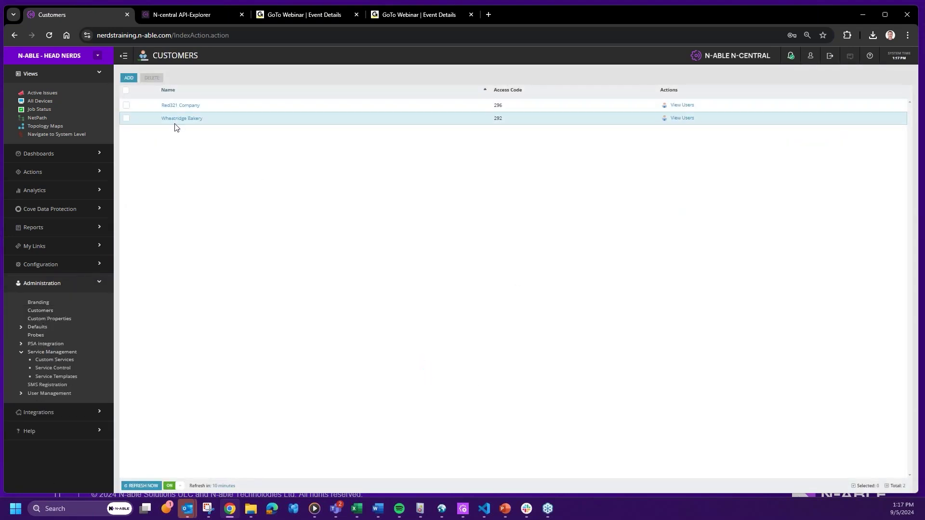
pyautogui.click(195, 105)
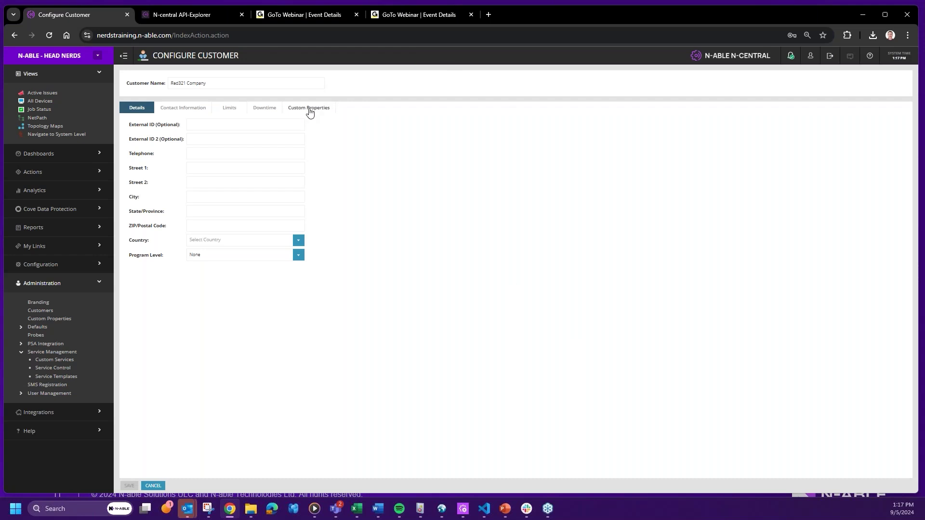
pyautogui.click(316, 109)
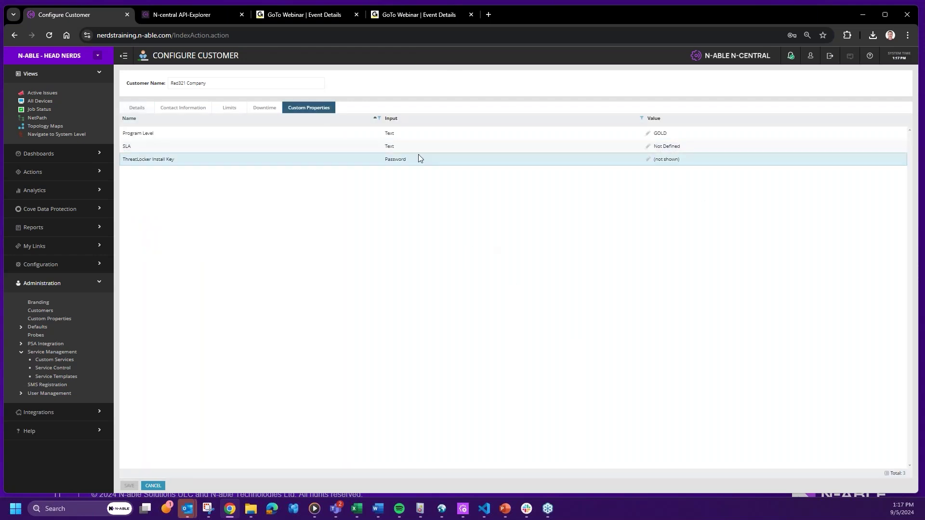
# Step: Set Red321 Company's Program Level custom property to PLATINUM
pyautogui.tripleClick(187, 83)
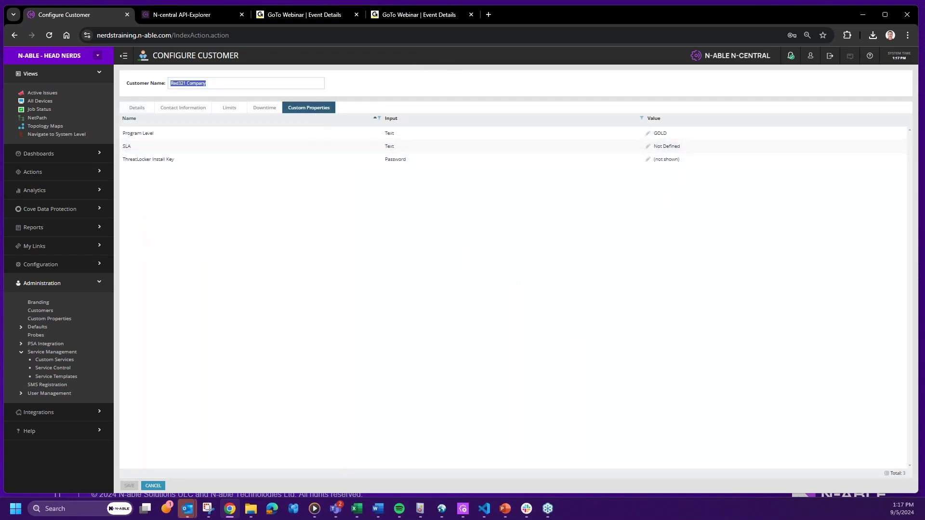
pyautogui.click(679, 134)
pyautogui.moveTo(679, 135); pyautogui.dragTo(562, 131)
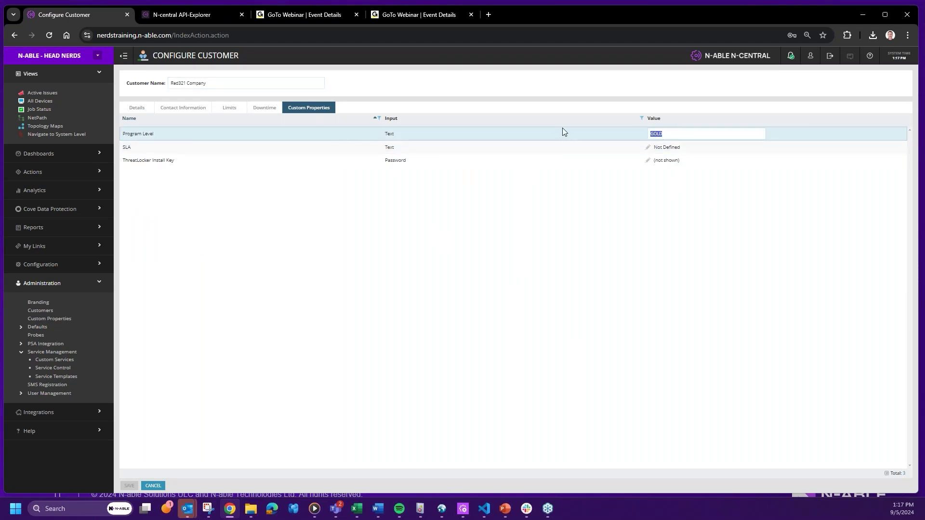
pyautogui.write('PLAT')
pyautogui.write('IN')
pyautogui.write('NUM')
pyautogui.press('Return')
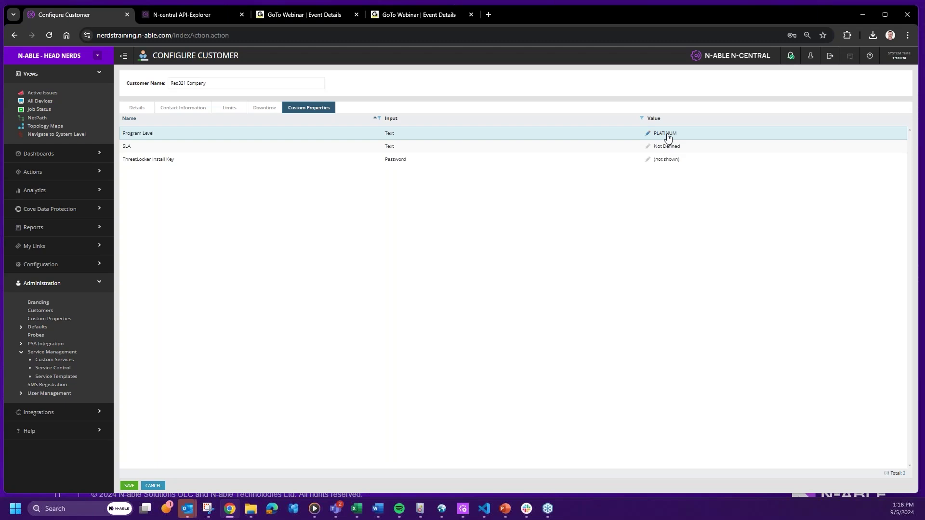
pyautogui.click(666, 139)
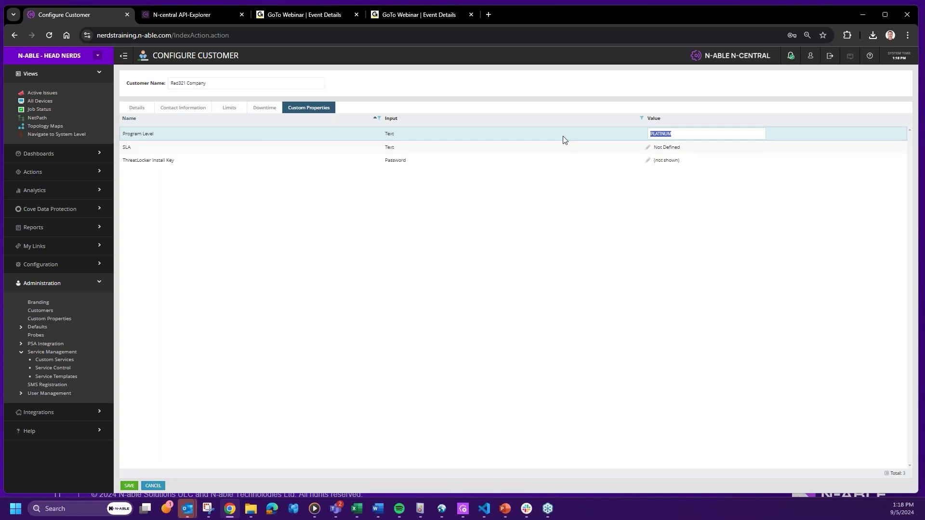
pyautogui.click(691, 179)
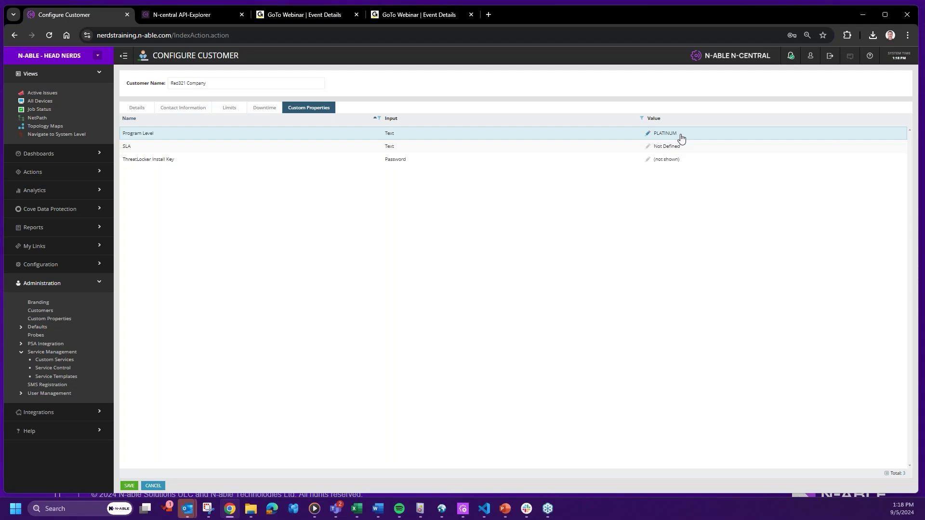
pyautogui.click(686, 137)
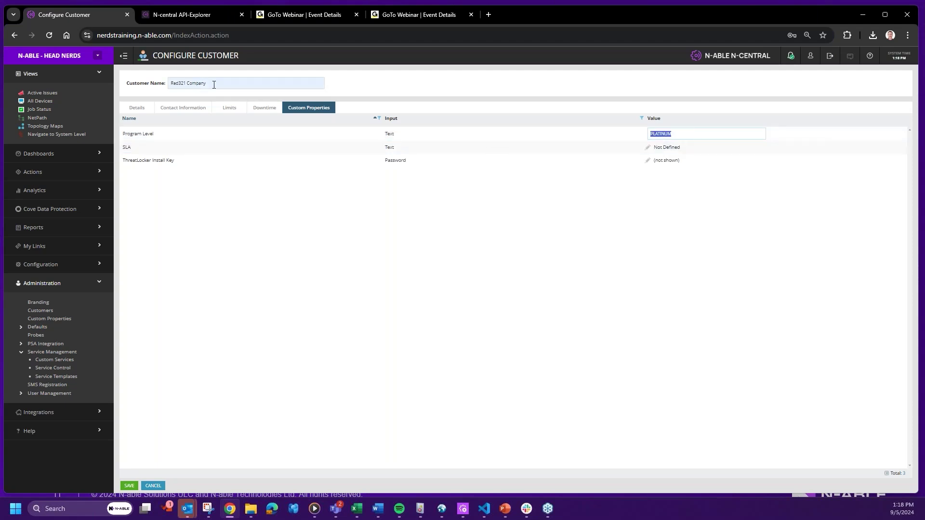
pyautogui.moveTo(212, 82); pyautogui.dragTo(145, 86)
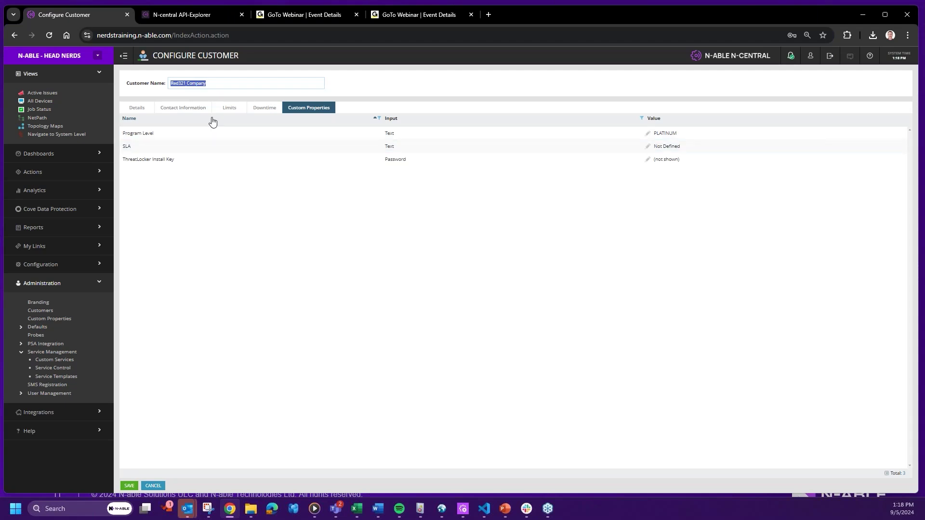
pyautogui.click(677, 289)
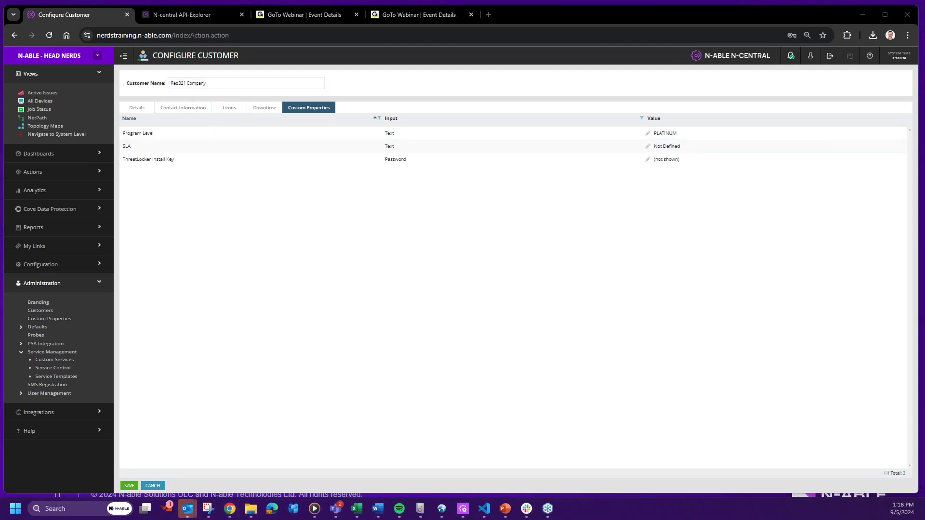
pyautogui.hotkey('alt', 'Tab')
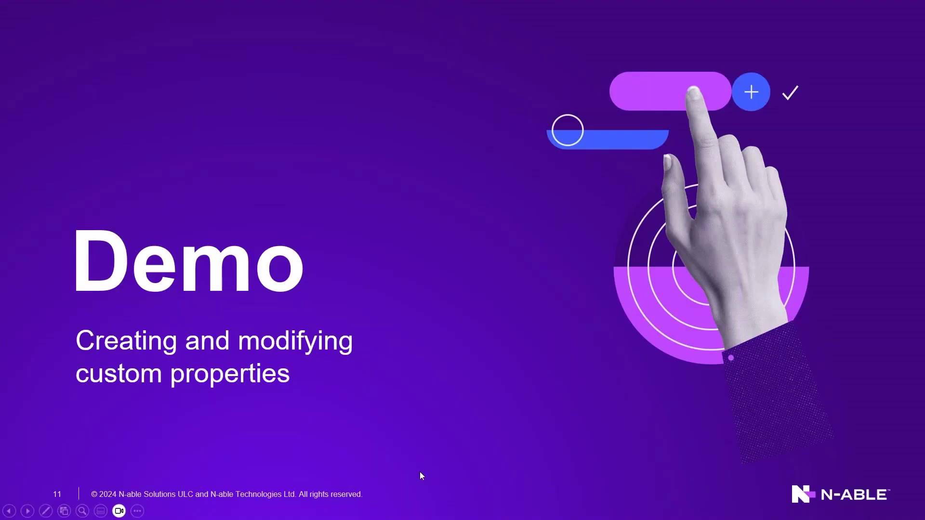
pyautogui.press('Right')
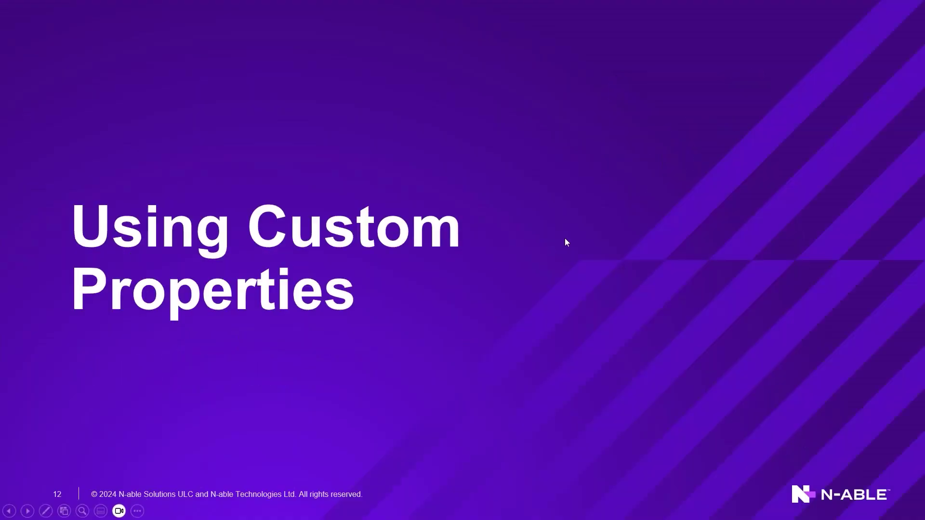
pyautogui.click(456, 203)
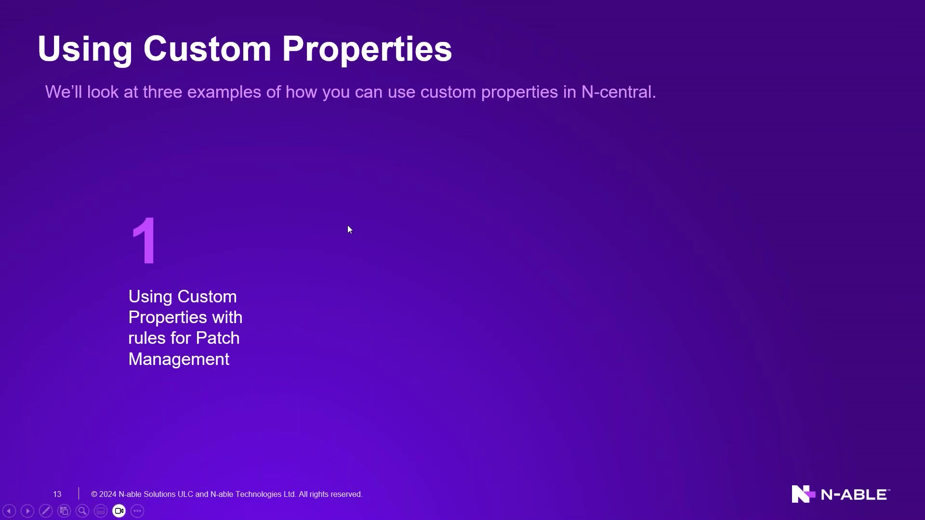
pyautogui.click(382, 195)
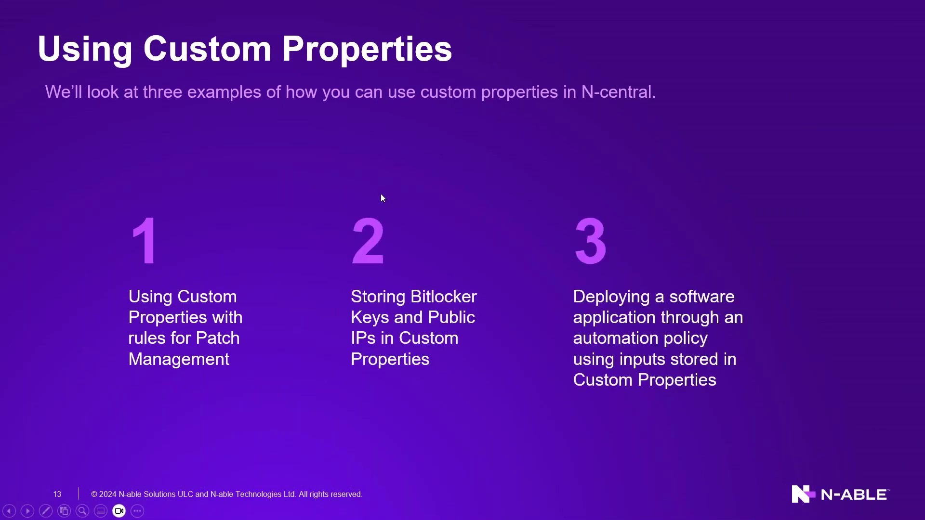
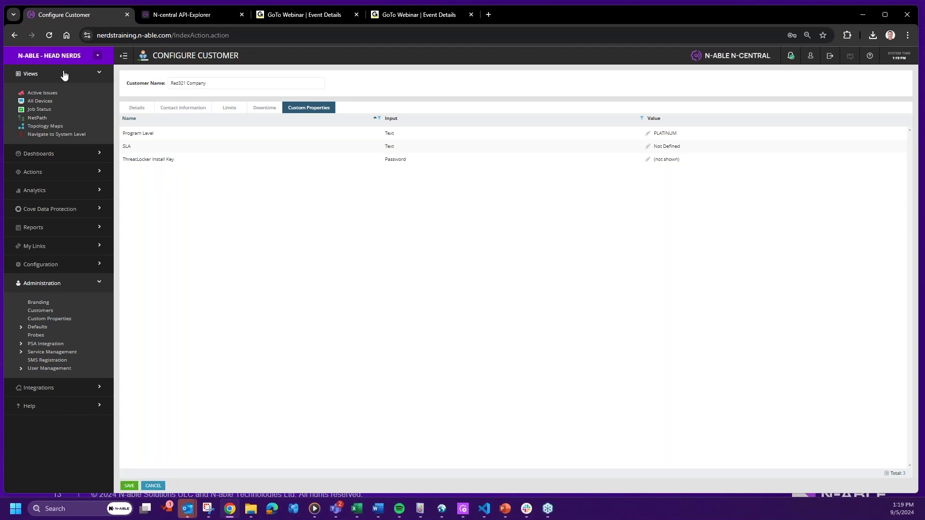
# Step: Open the Patch - Reboots of the Week custom property to review its dropdown values and targets
pyautogui.click(48, 318)
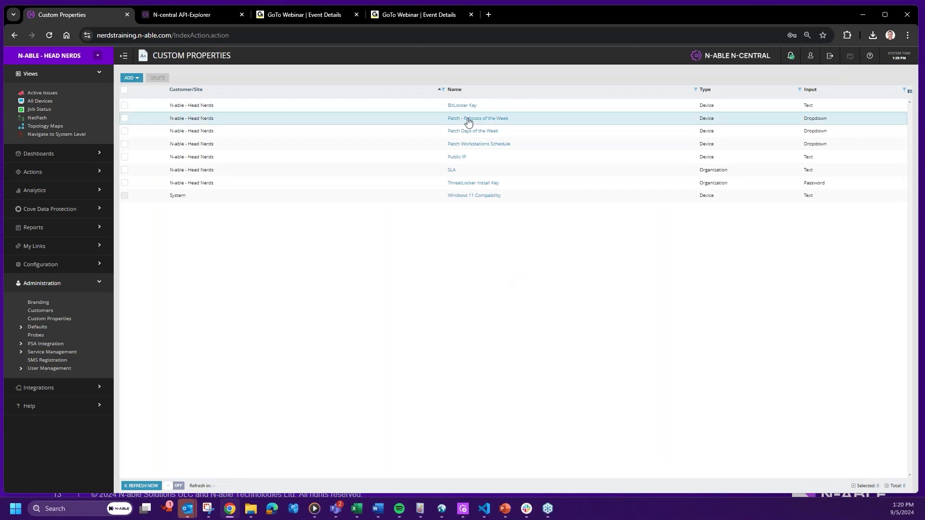
pyautogui.click(500, 125)
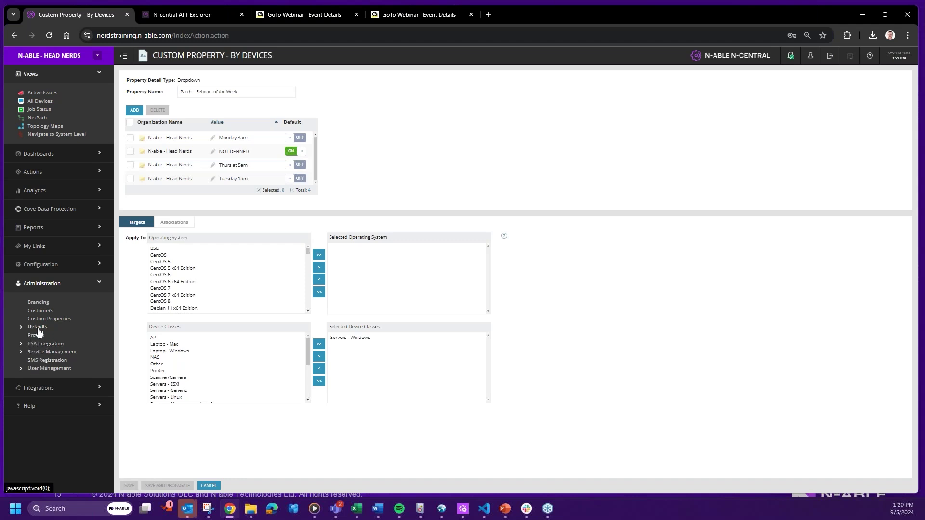
# Step: Start a new device filter on the custom device property Patch - Reboots of the Week
pyautogui.click(40, 264)
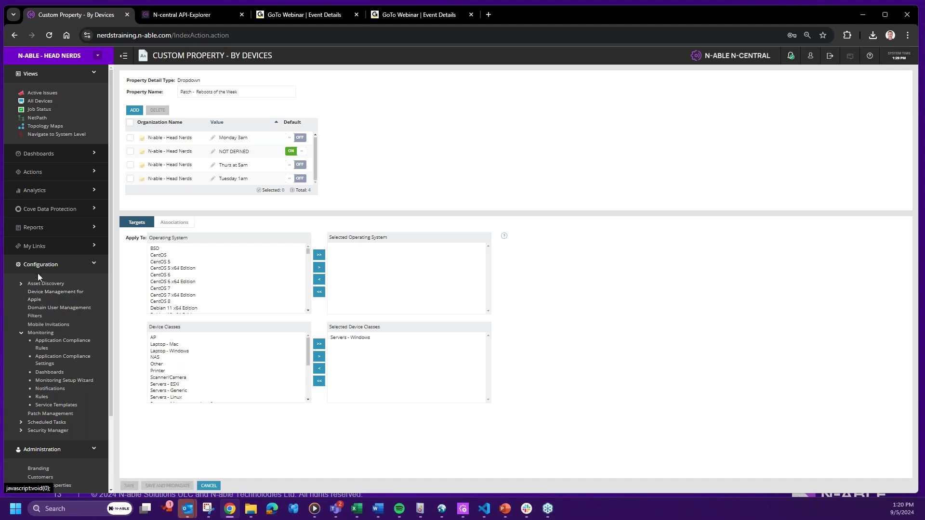
pyautogui.click(35, 316)
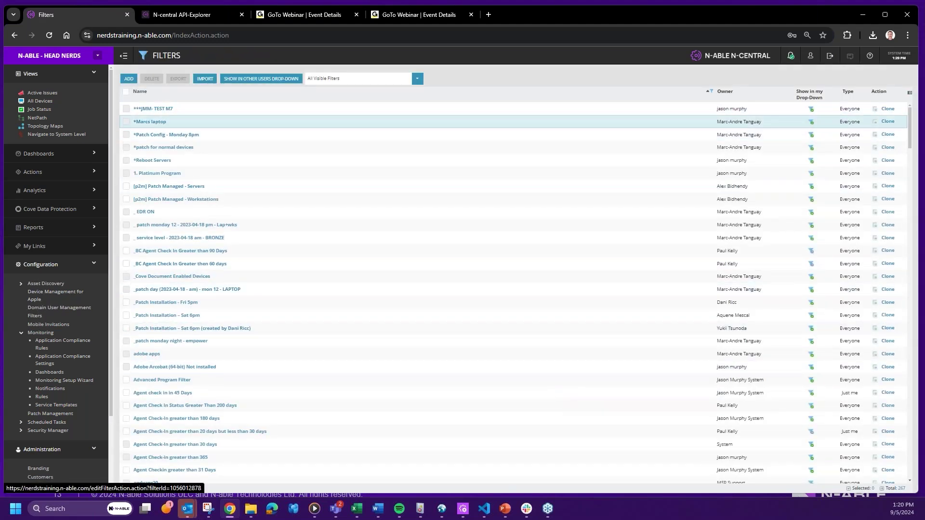
pyautogui.click(129, 79)
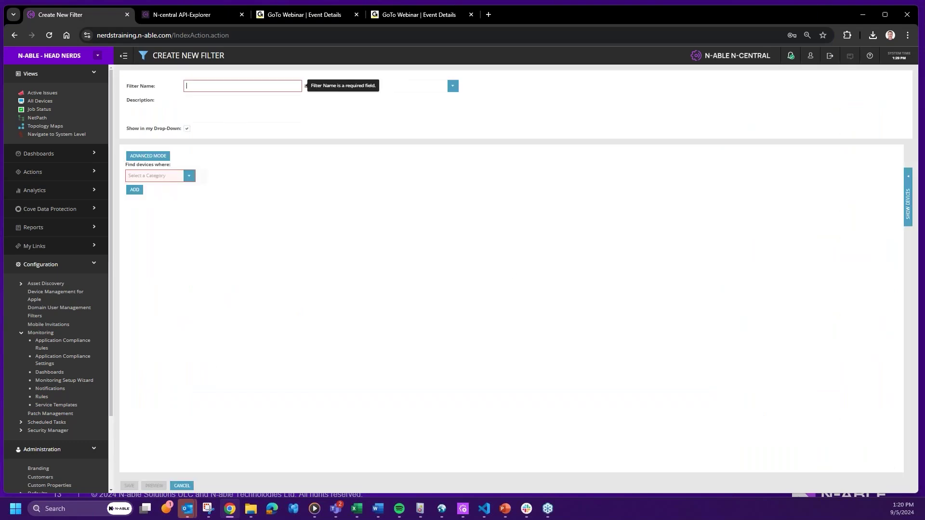
pyautogui.click(189, 176)
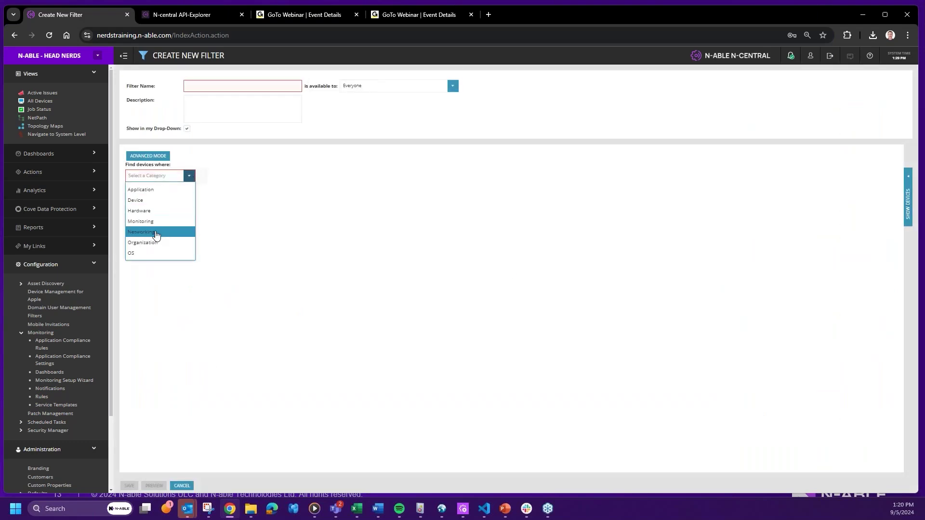
pyautogui.click(146, 200)
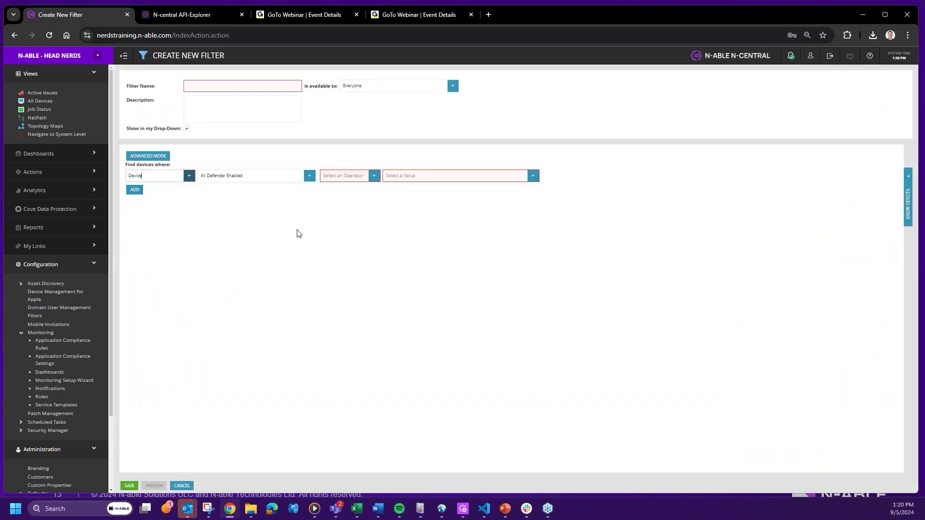
pyautogui.click(308, 176)
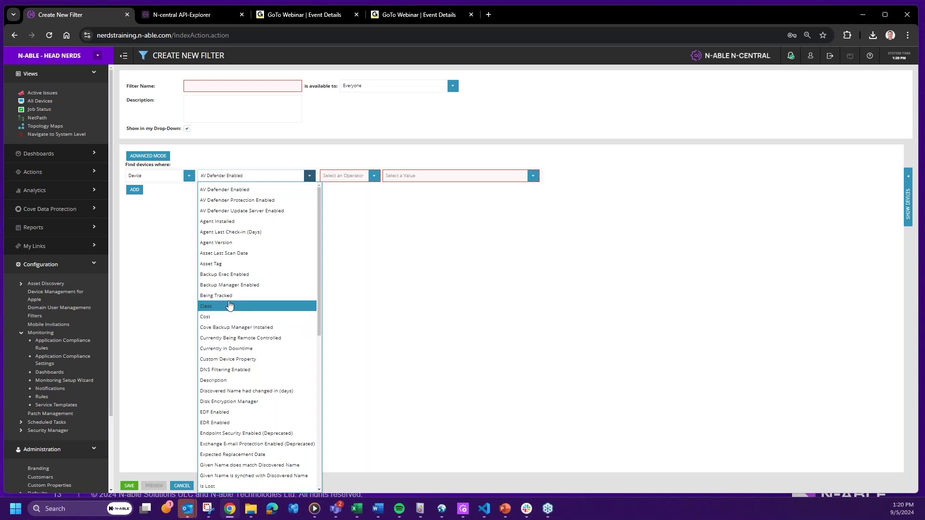
pyautogui.click(249, 360)
pyautogui.click(429, 176)
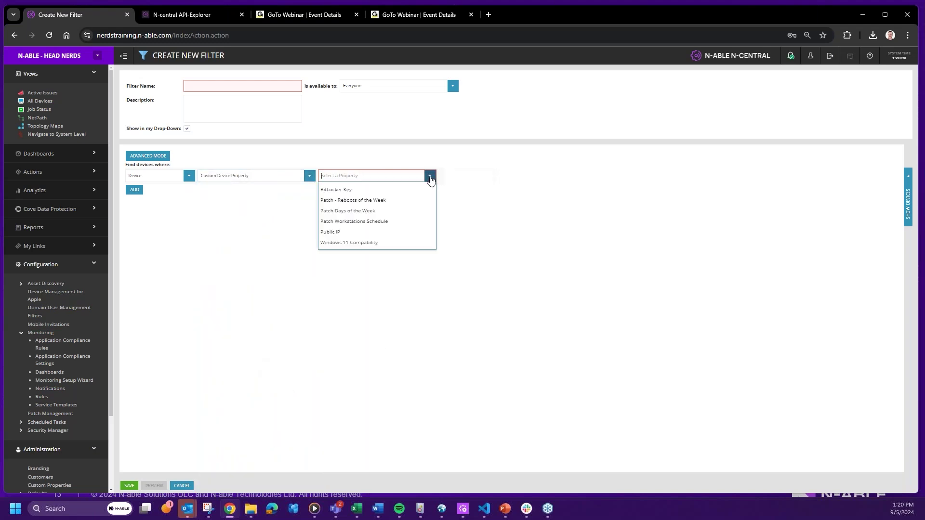
pyautogui.click(348, 201)
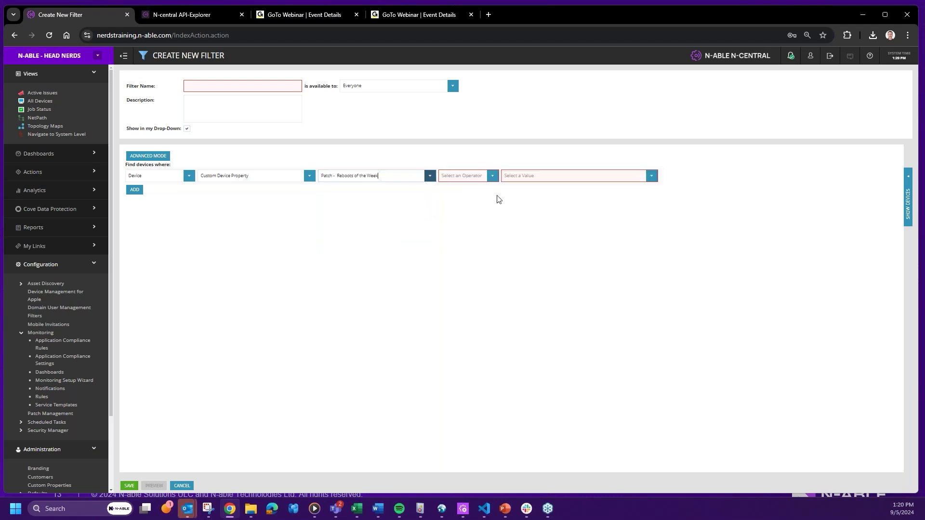
# Step: Set the filter condition to EQUAL TO with the value NOT DEFINED
pyautogui.click(492, 177)
pyautogui.click(452, 190)
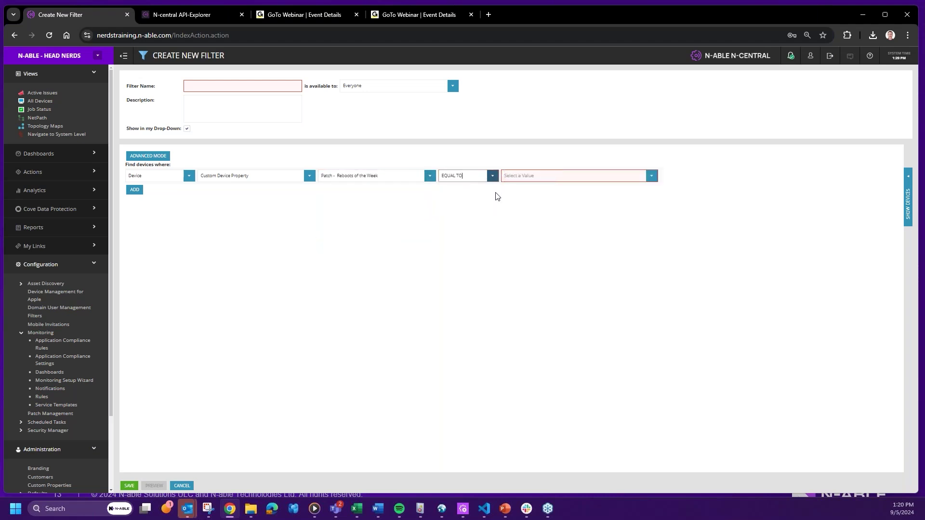
pyautogui.click(651, 176)
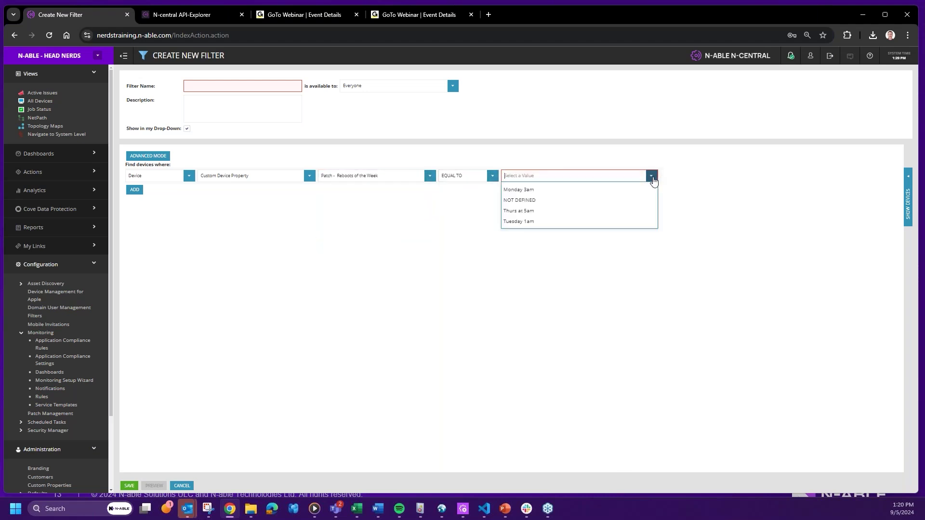
pyautogui.click(554, 201)
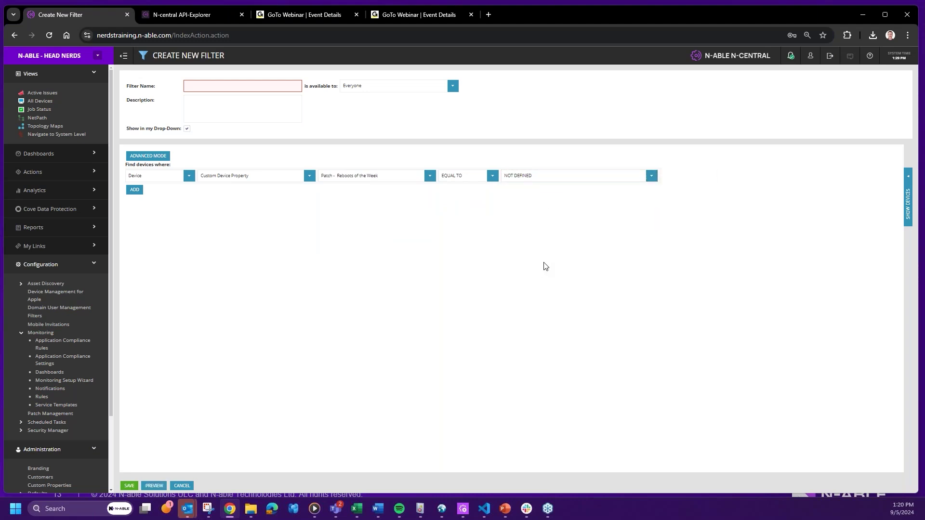
pyautogui.click(651, 176)
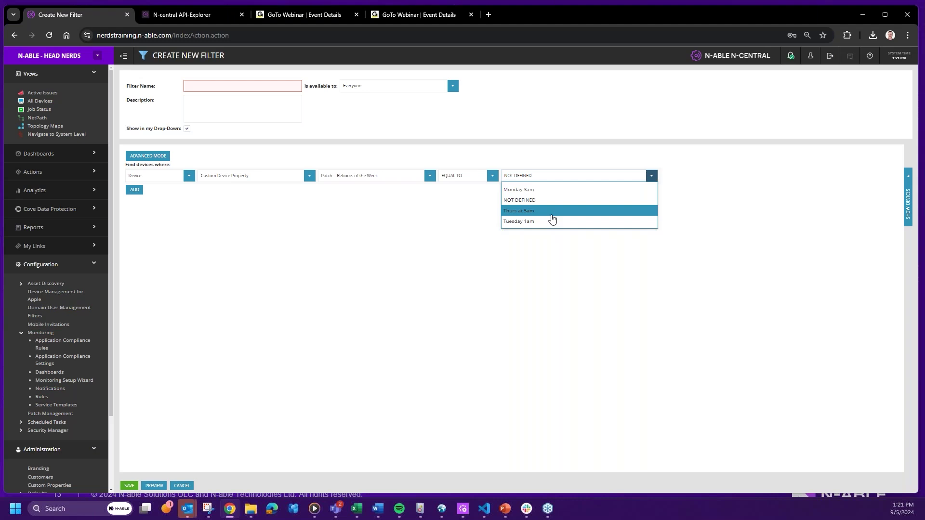
pyautogui.click(529, 200)
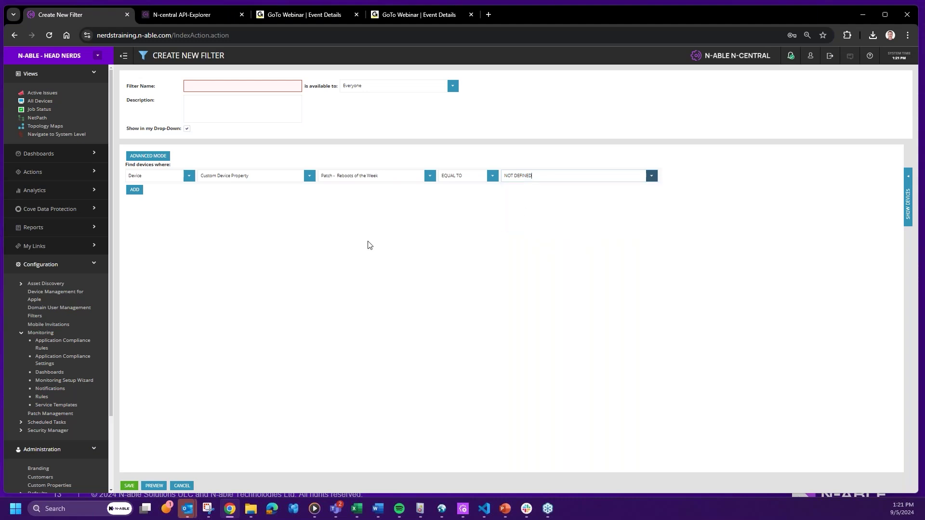
# Step: Name the filter "Patch - Reboots for the week", reuse that text as its description, and save it
pyautogui.click(210, 88)
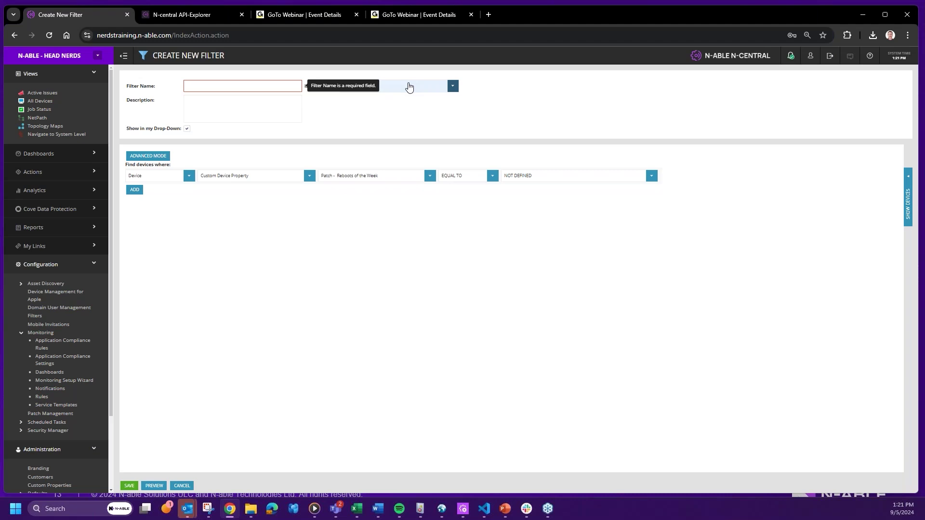
pyautogui.write('Patch - Reboots for the week')
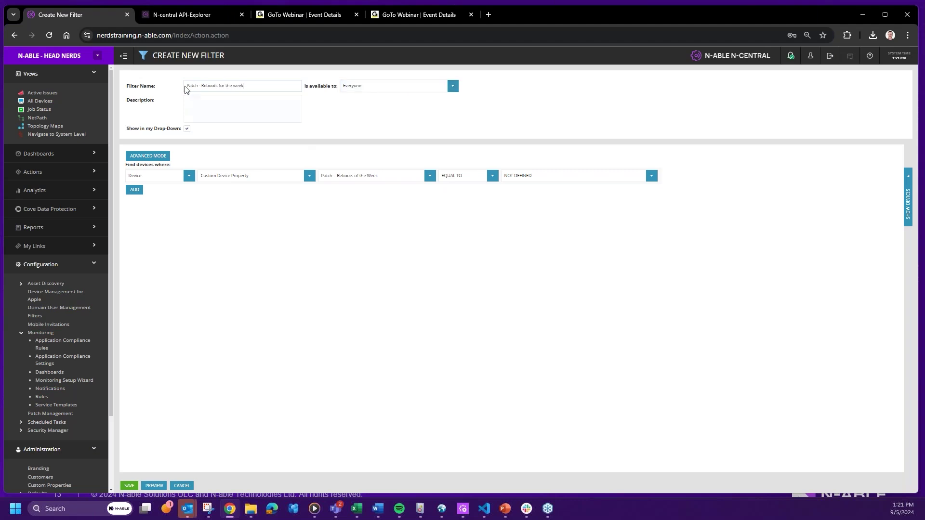
pyautogui.moveTo(251, 85); pyautogui.dragTo(80, 83)
pyautogui.hotkey('ctrl', 'c')
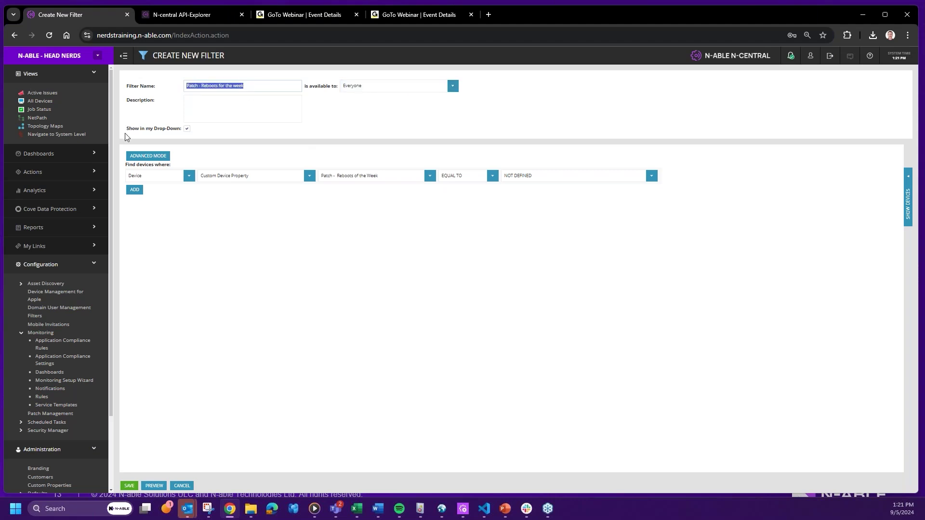
pyautogui.press('Tab')
pyautogui.hotkey('ctrl', 'v')
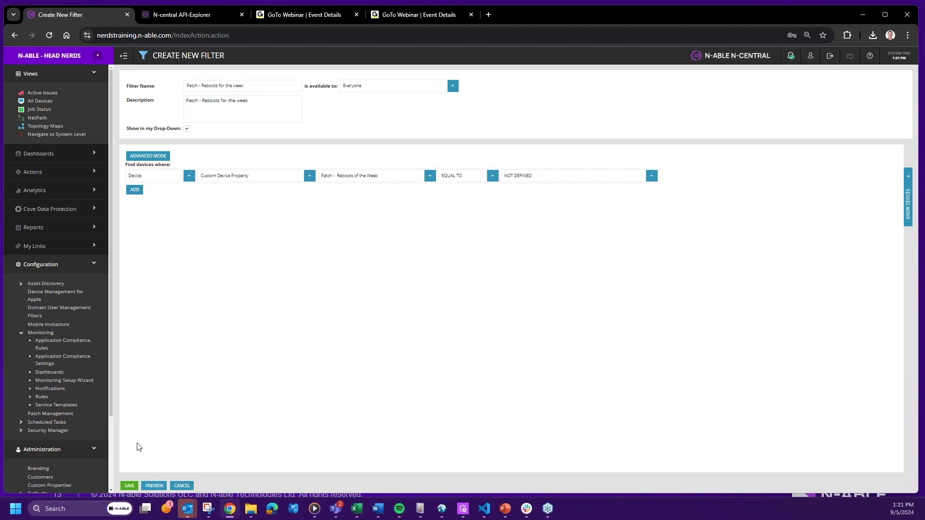
pyautogui.click(128, 486)
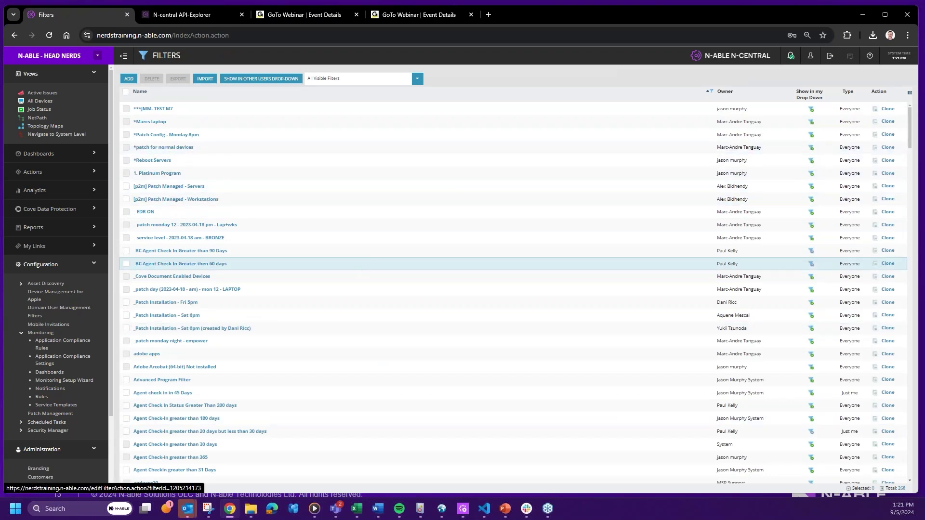
# Step: Create a monitoring rule with "Patch - Emergency Reboots schedule" as both its name and description
pyautogui.click(42, 398)
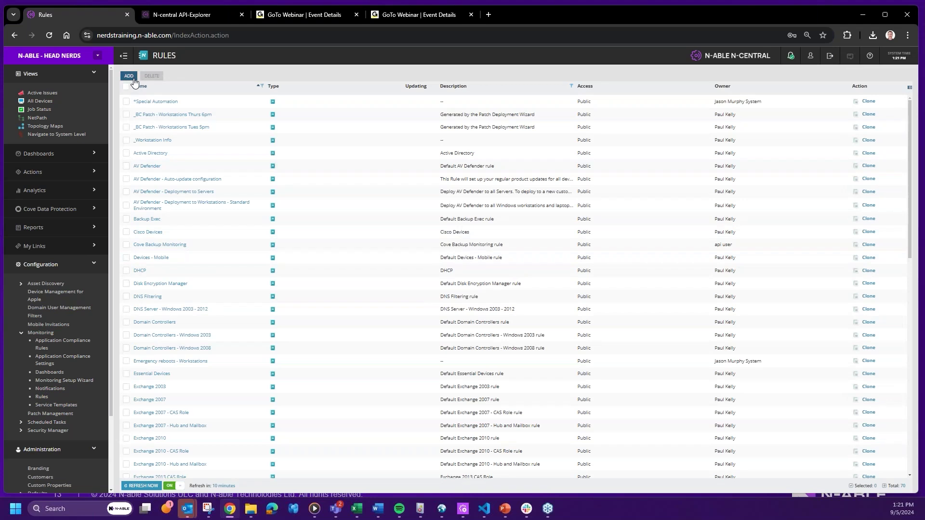
pyautogui.click(129, 77)
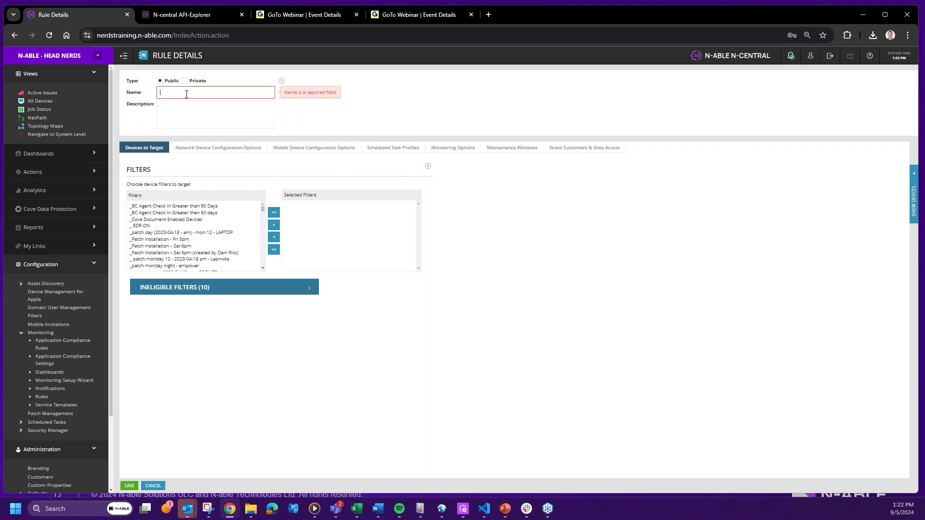
pyautogui.write('P')
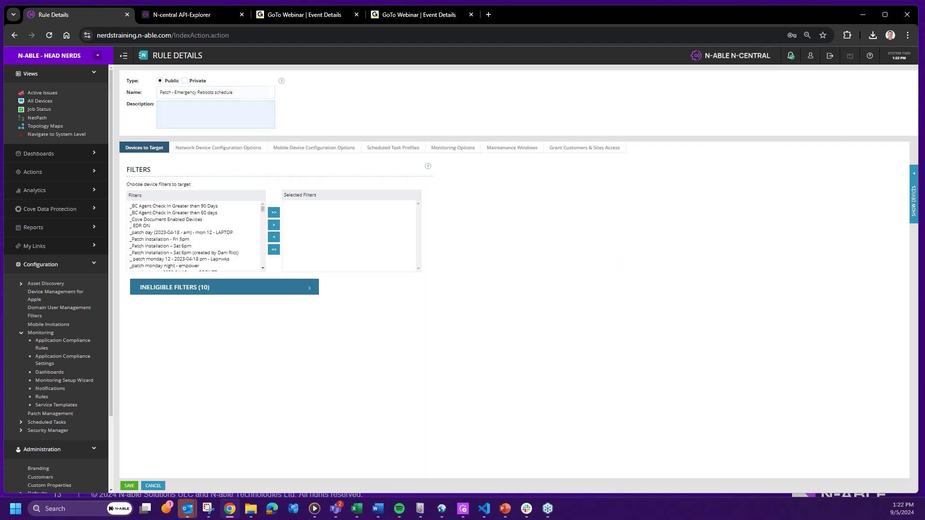
pyautogui.click(221, 125)
pyautogui.write('Patch - Emergency Reboots schedule')
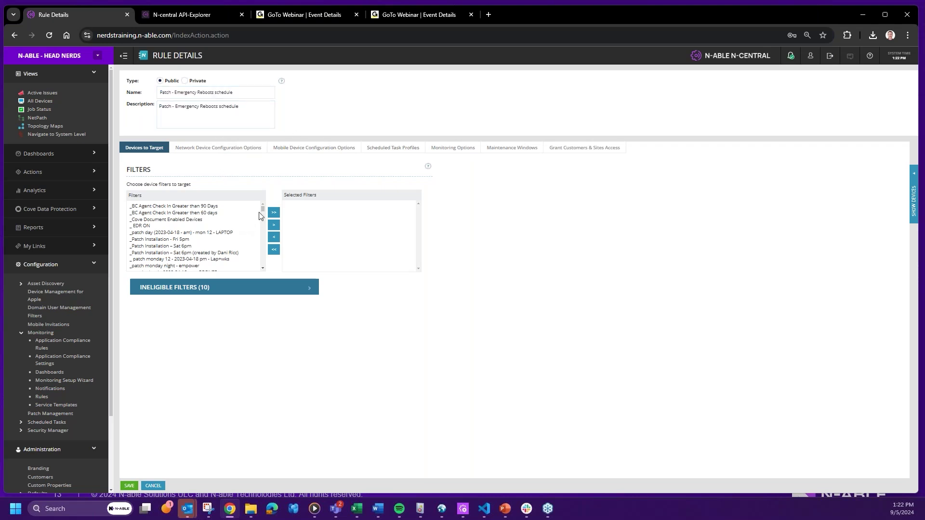
# Step: Target the rule at the "Patch - Reboots for the week" filter and grant it to all listed customers and sites
pyautogui.scroll(-10, 258, 216)
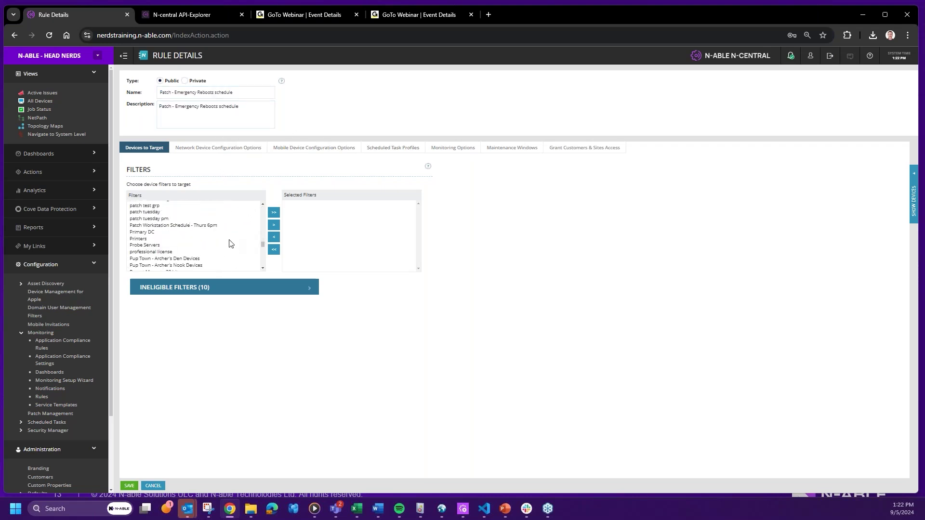
pyautogui.scroll(3, 230, 243)
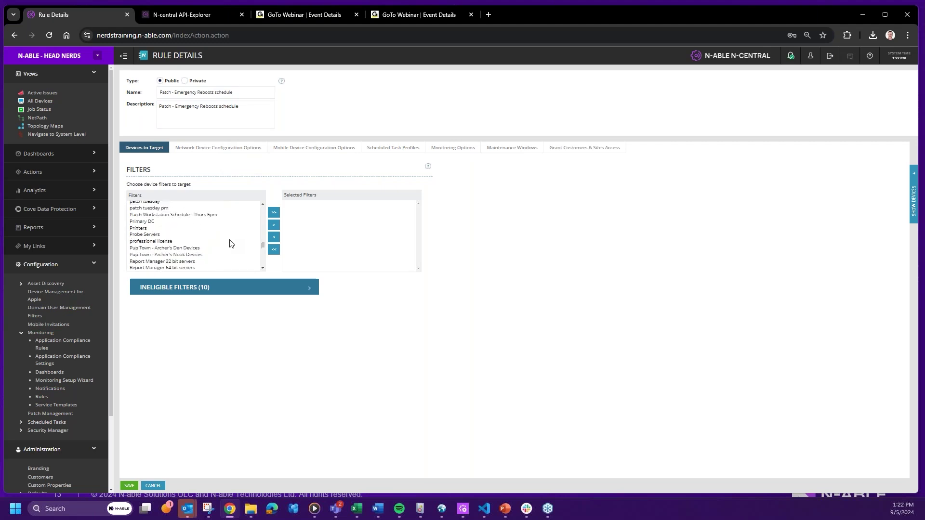
pyautogui.scroll(3, 229, 243)
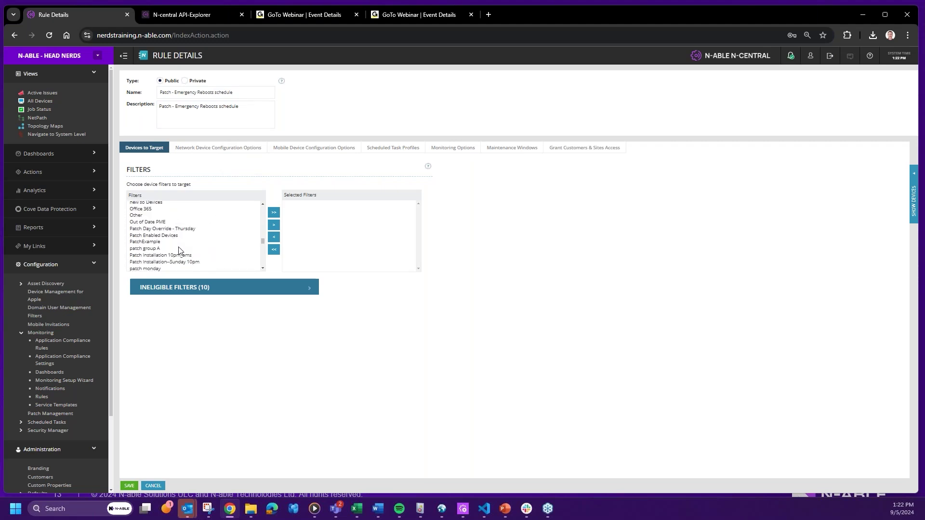
pyautogui.scroll(-2, 178, 249)
pyautogui.click(163, 241)
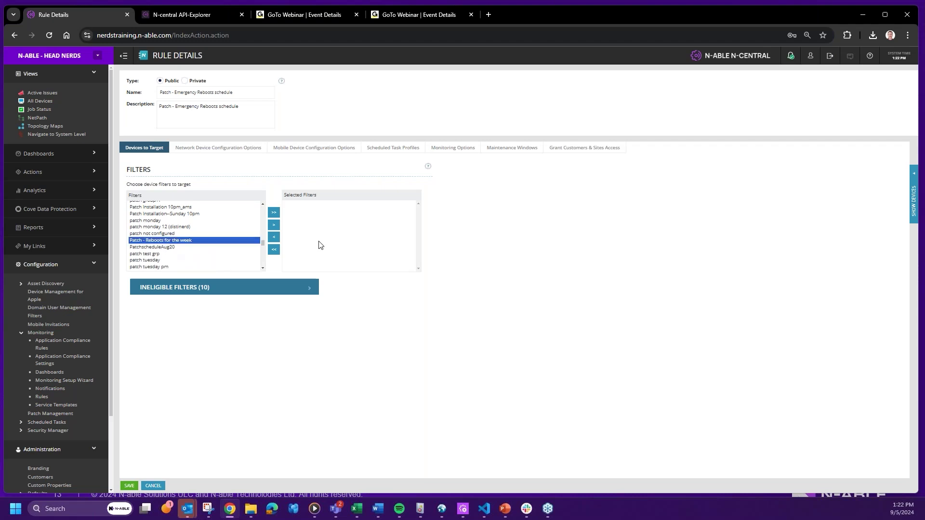
pyautogui.click(274, 224)
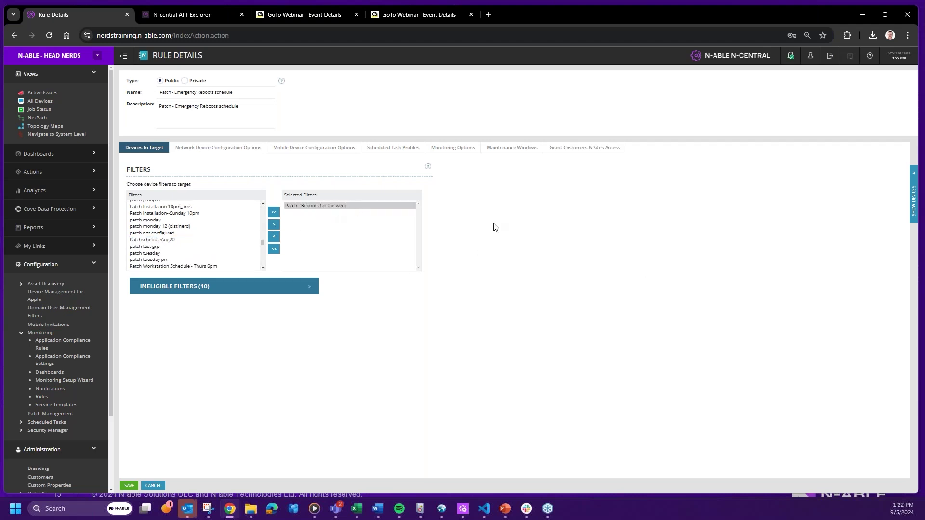
pyautogui.click(560, 150)
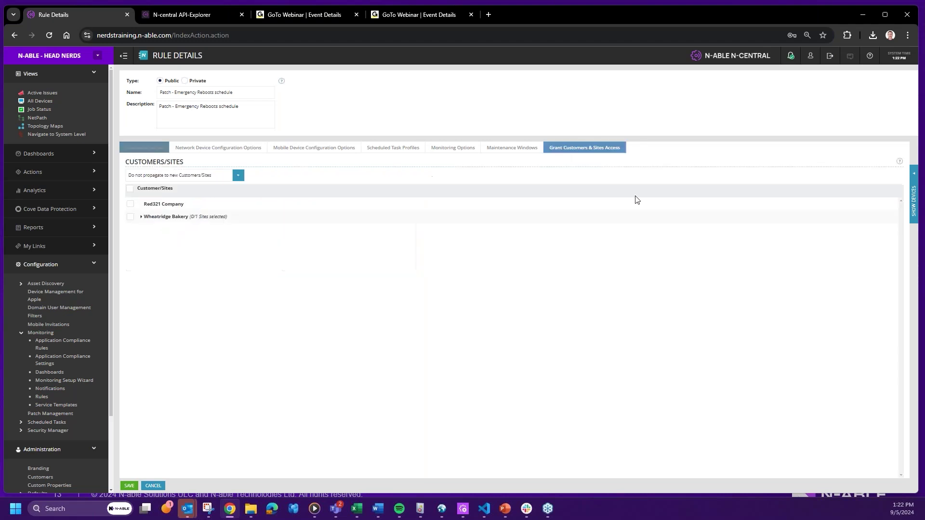
pyautogui.click(130, 189)
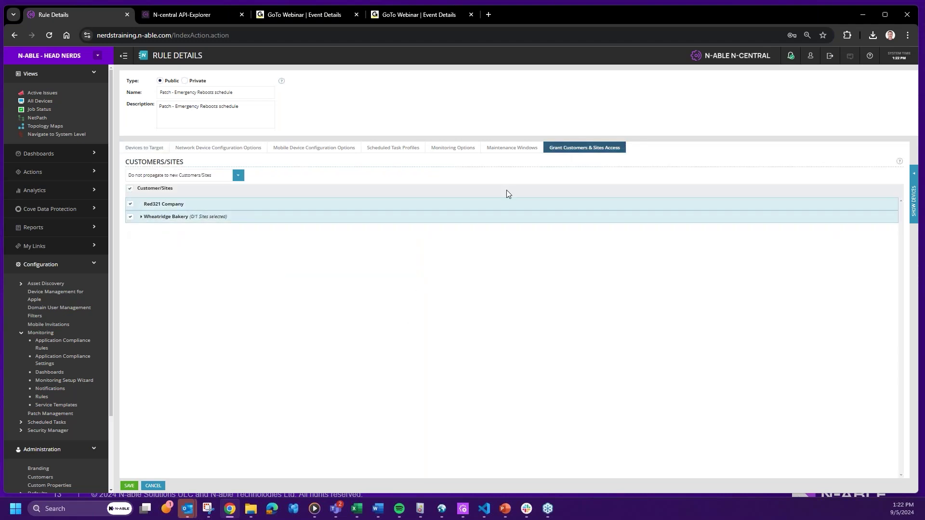
# Step: Add a scheduled reboot maintenance window to the rule and name it "Thursday at 3am"
pyautogui.click(500, 150)
pyautogui.click(137, 191)
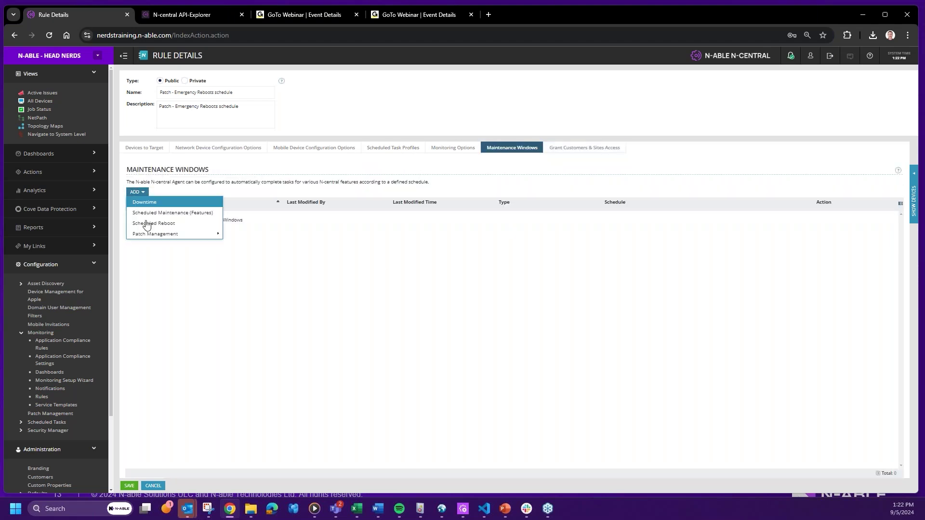
pyautogui.moveTo(145, 236)
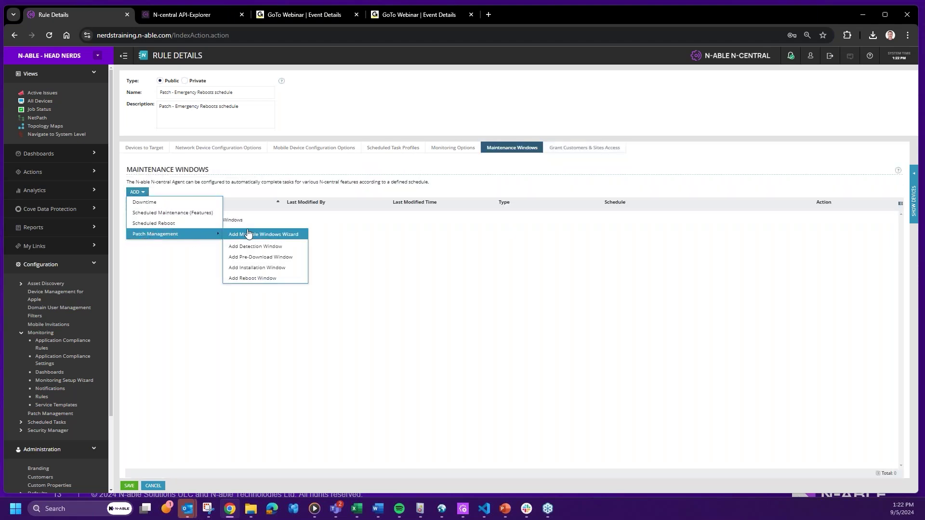
pyautogui.click(153, 224)
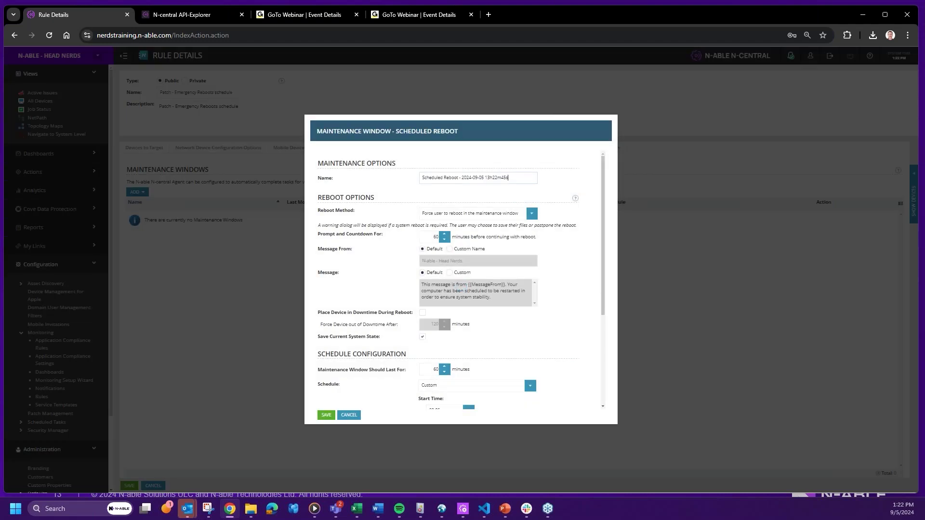
pyautogui.moveTo(511, 176); pyautogui.dragTo(324, 182)
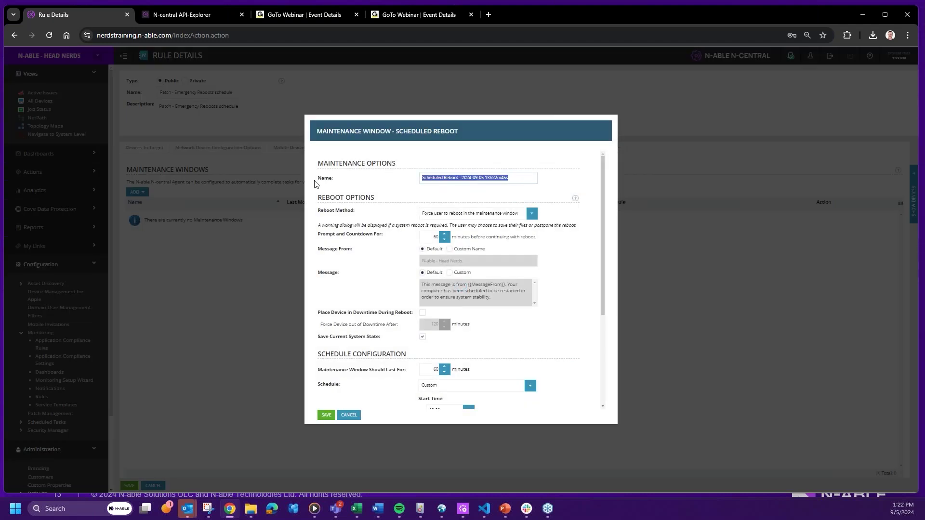
pyautogui.write('1')
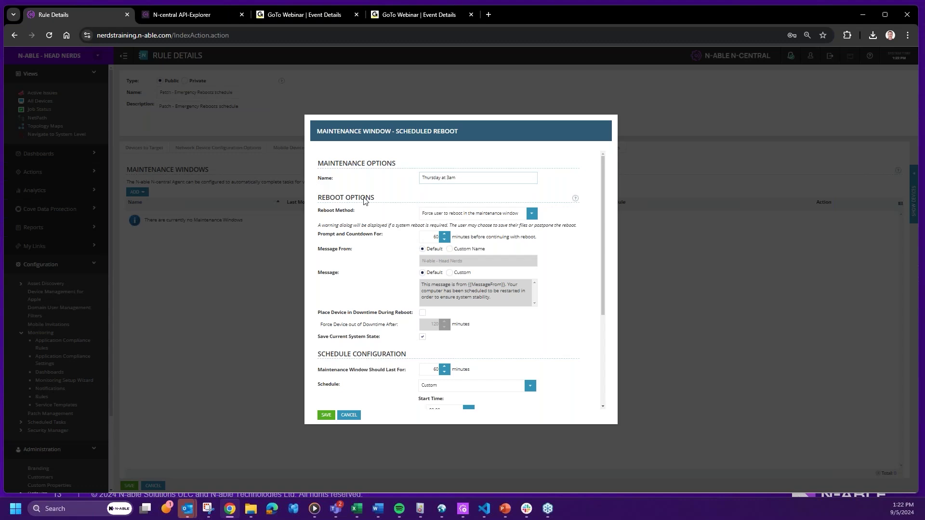
# Step: Review the reboot methods, set the maintenance window's start time to 03:00, and save the window and the rule
pyautogui.click(532, 214)
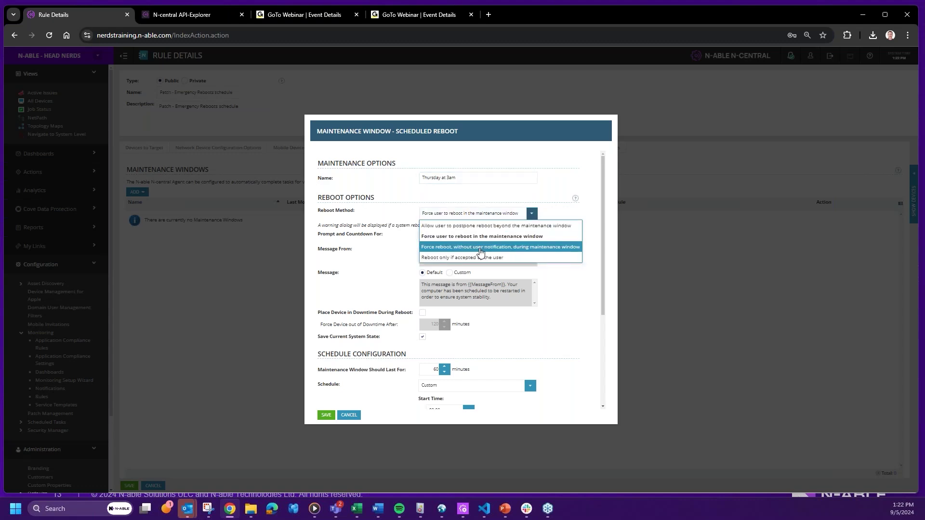
pyautogui.click(374, 273)
pyautogui.scroll(-3, 390, 301)
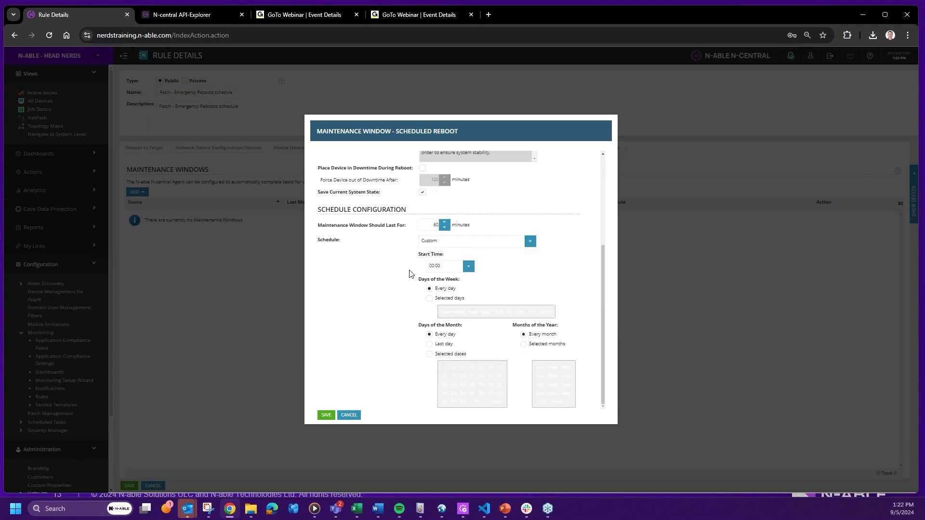
pyautogui.click(436, 266)
pyautogui.write('3')
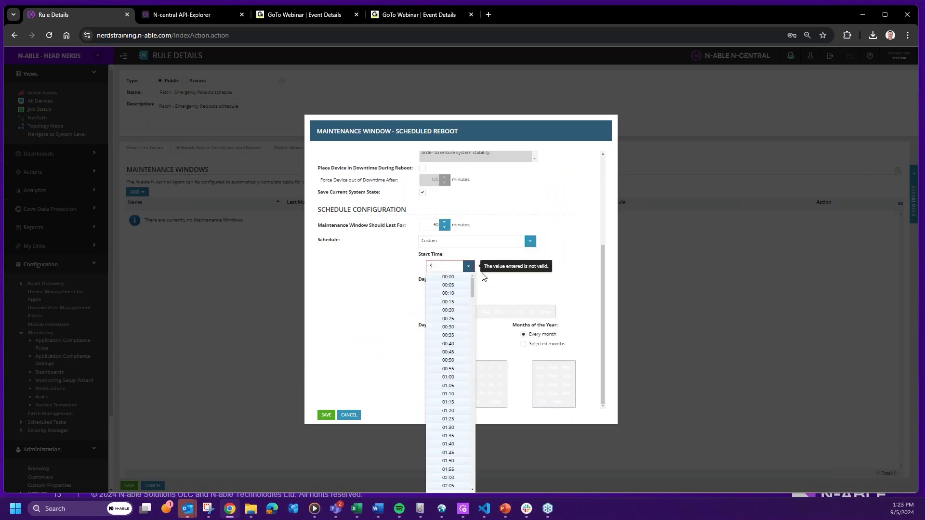
pyautogui.write(':00')
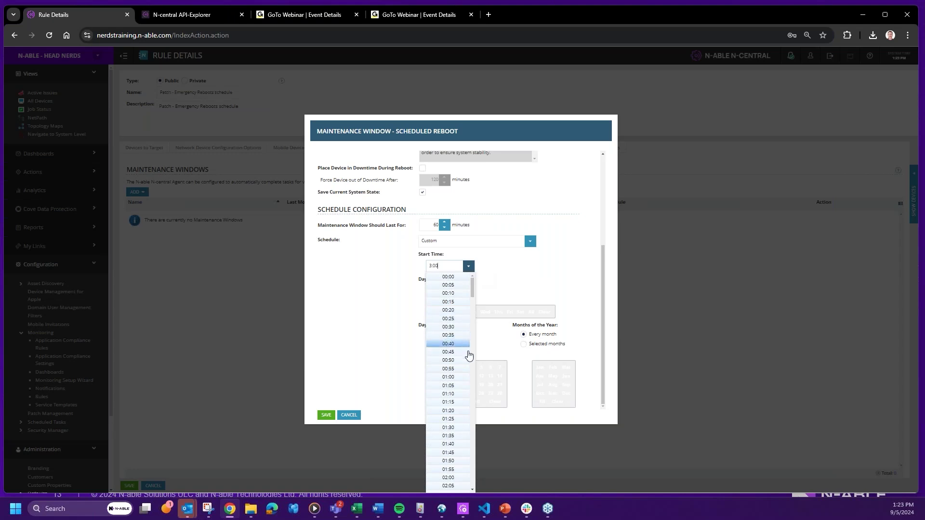
pyautogui.scroll(-7, 464, 358)
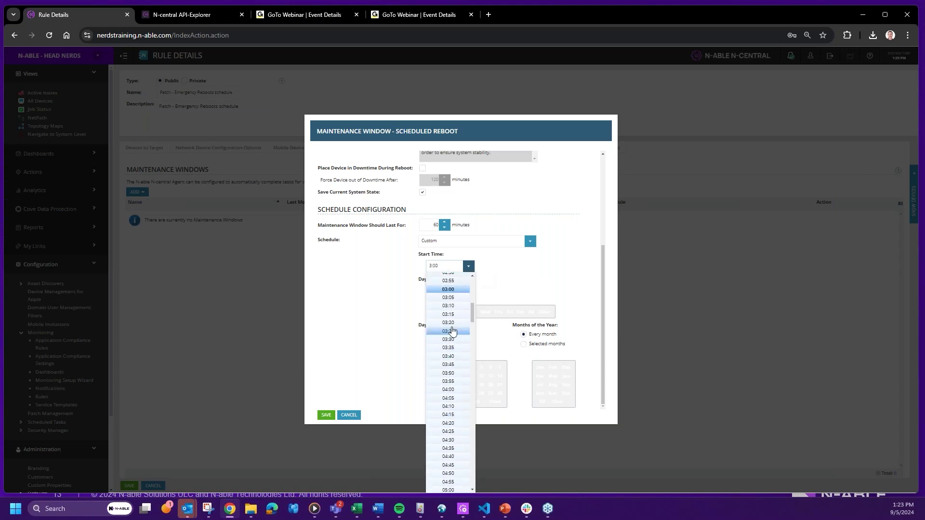
pyautogui.click(536, 284)
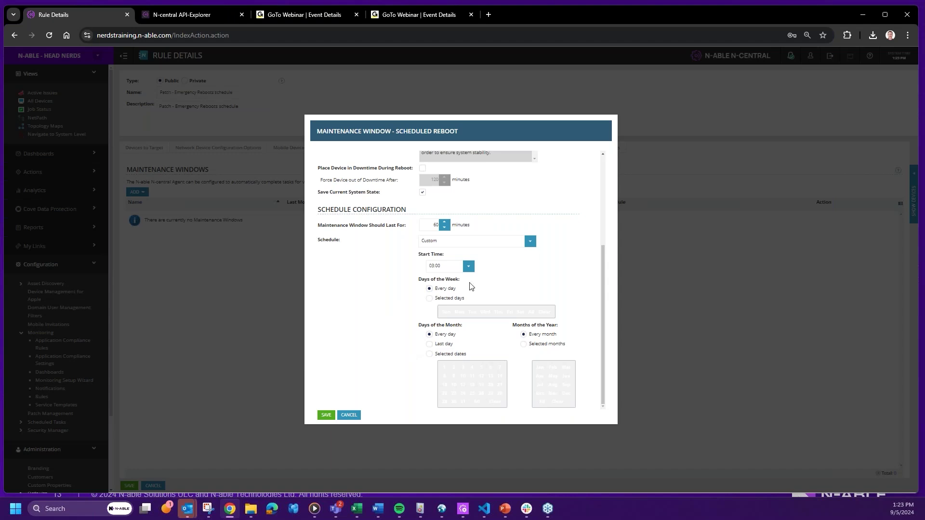
pyautogui.scroll(3, 374, 322)
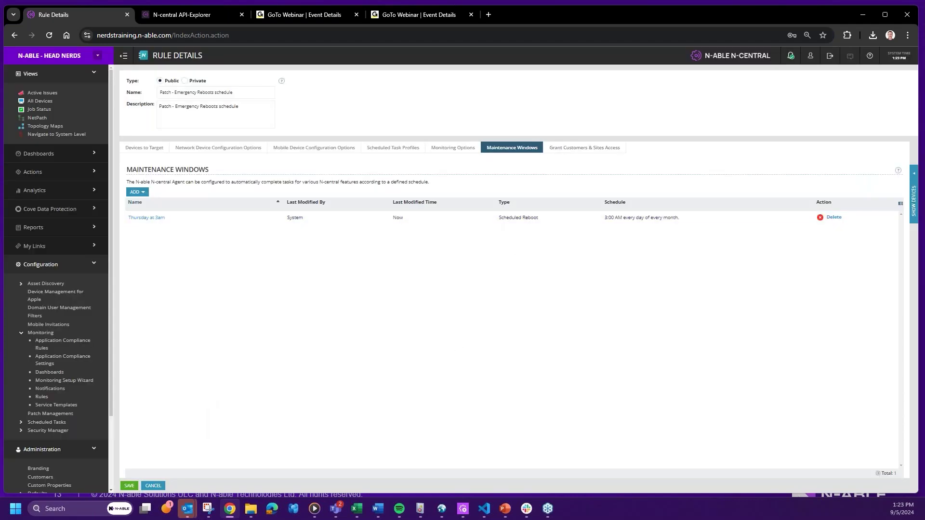
pyautogui.click(146, 149)
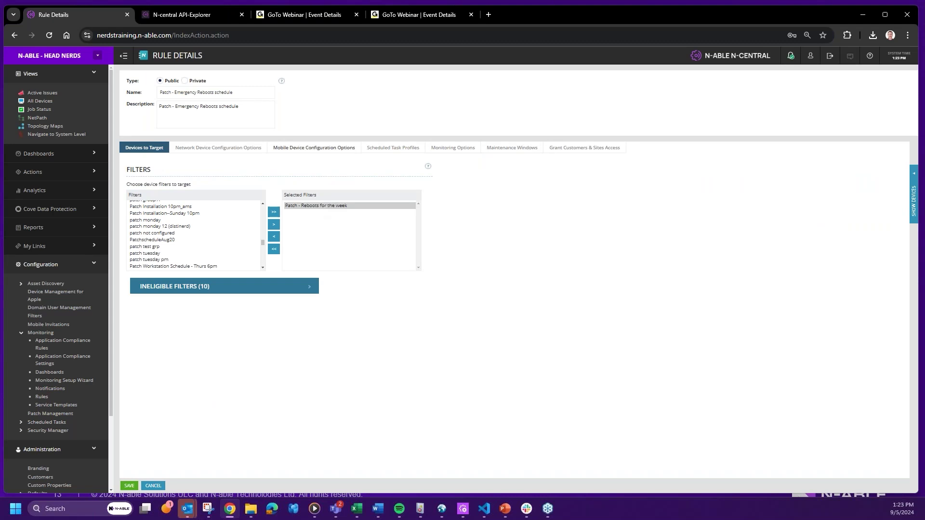
pyautogui.click(135, 486)
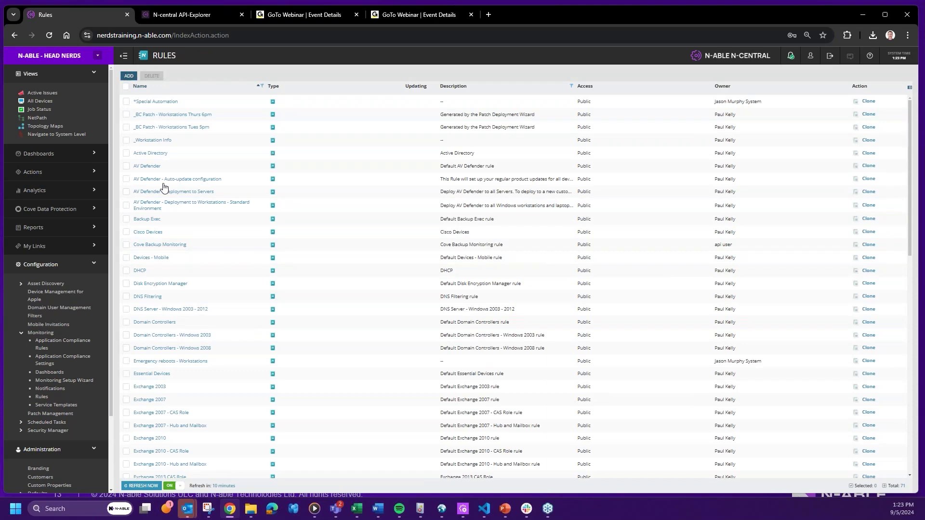
# Step: Reopen the "Patch - Emergency Reboots schedule" rule from the rules list and rename it "*Patch - Emergency Reboots schedule"
pyautogui.scroll(-10, 176, 318)
pyautogui.scroll(-3, 158, 347)
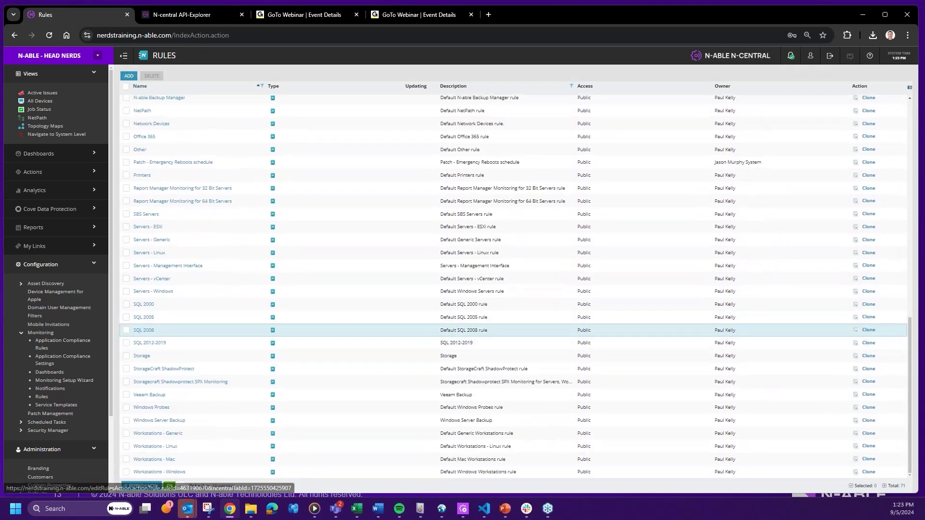
pyautogui.scroll(15, 159, 343)
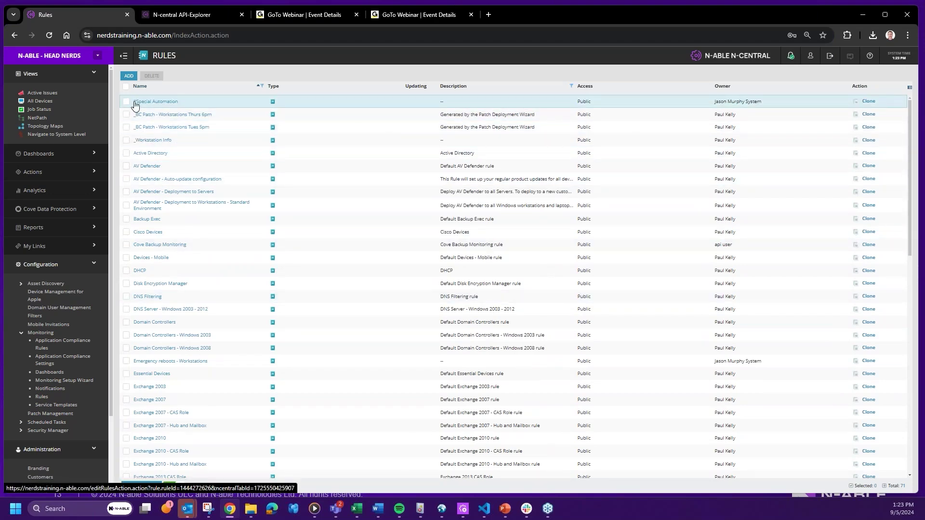
pyautogui.scroll(-15, 139, 296)
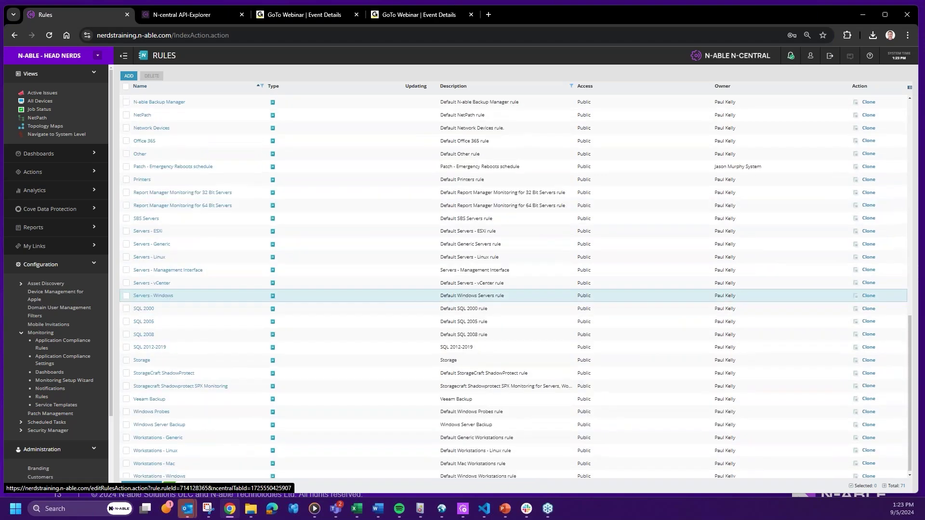
pyautogui.scroll(3, 151, 304)
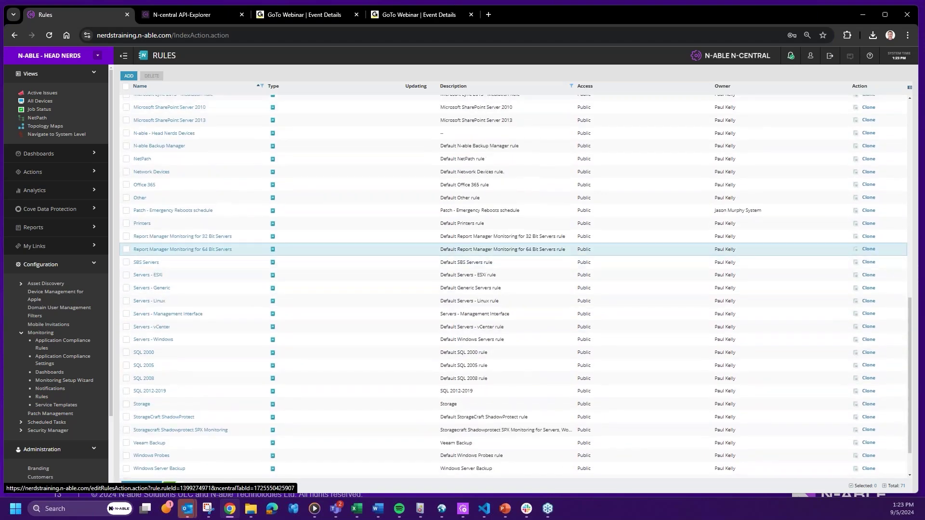
pyautogui.click(179, 211)
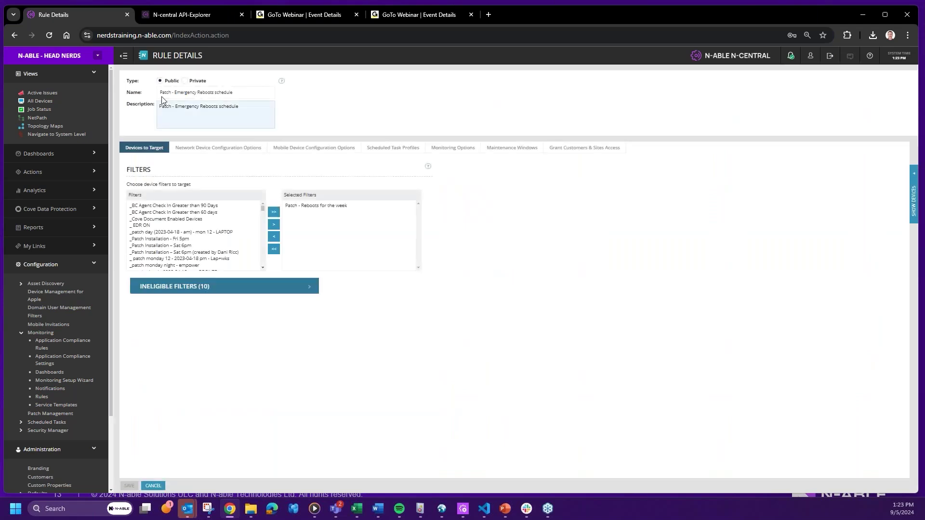
pyautogui.click(162, 95)
pyautogui.write('*')
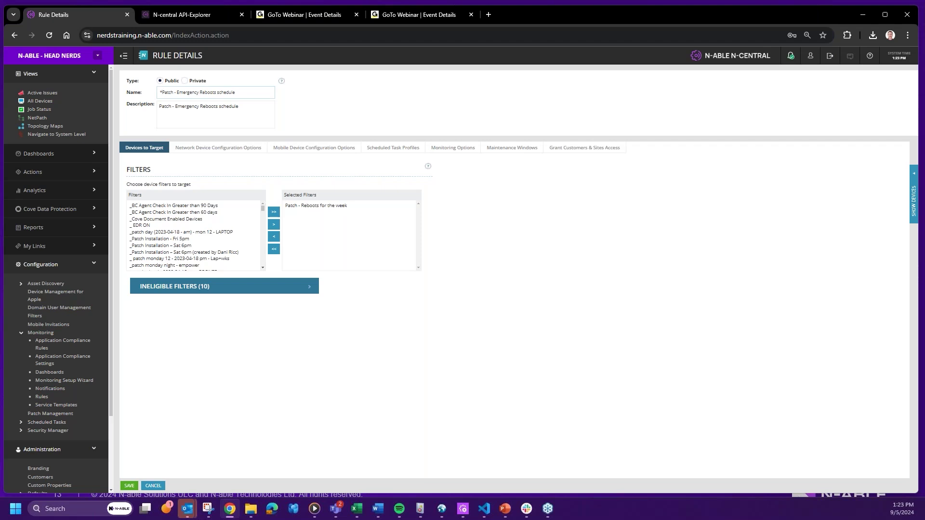
# Step: Check the rule's target filter, customer access and maintenance window, and save the renamed rule
pyautogui.click(306, 208)
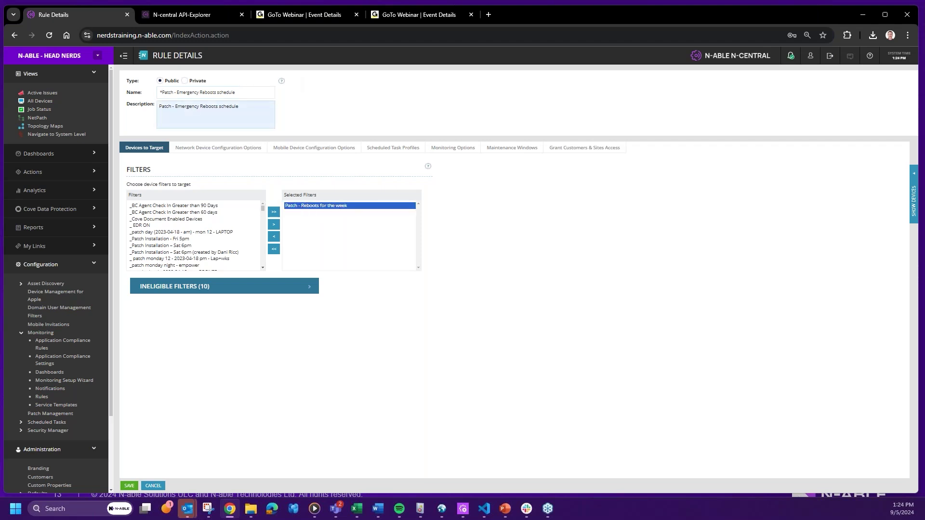
pyautogui.click(161, 92)
pyautogui.tripleClick(247, 93)
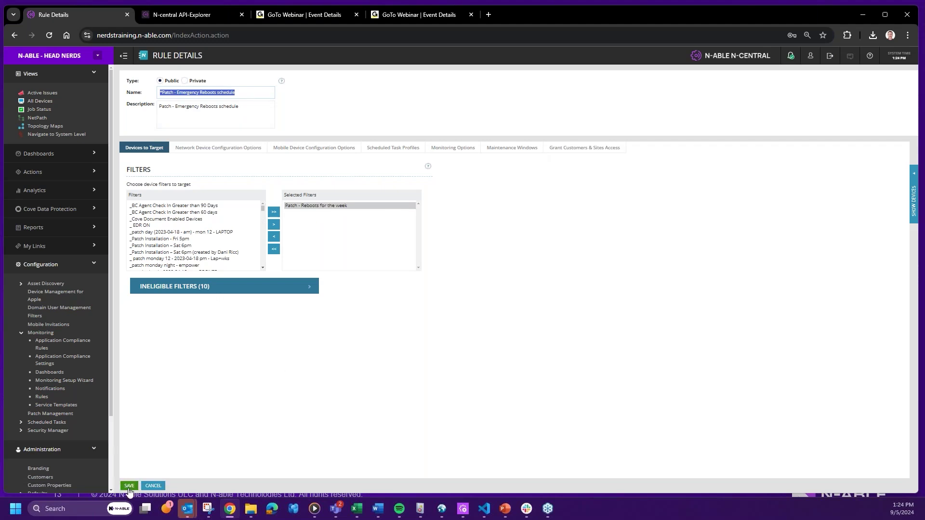
pyautogui.click(584, 147)
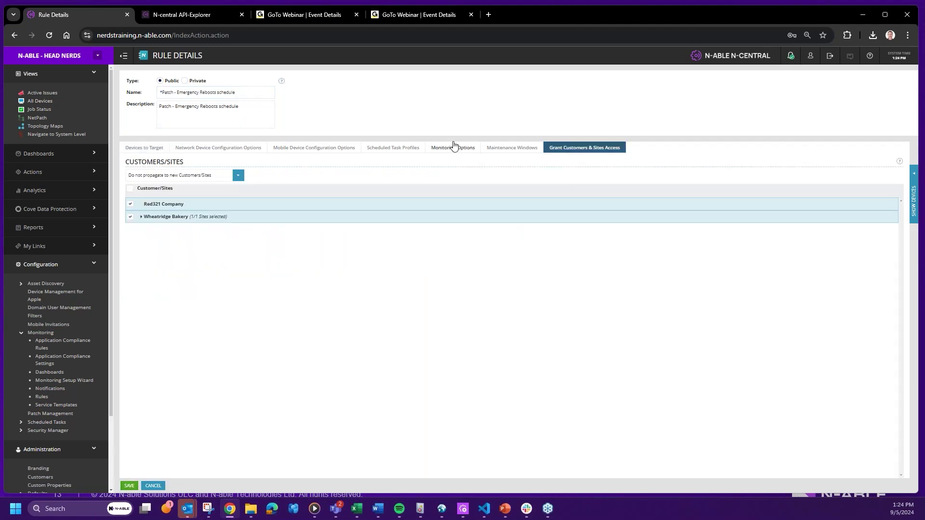
pyautogui.click(512, 149)
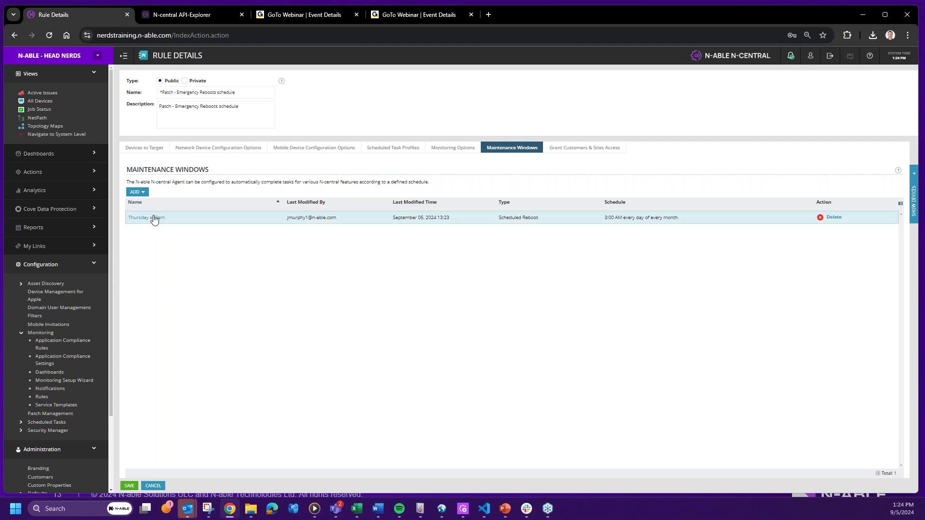
pyautogui.click(136, 487)
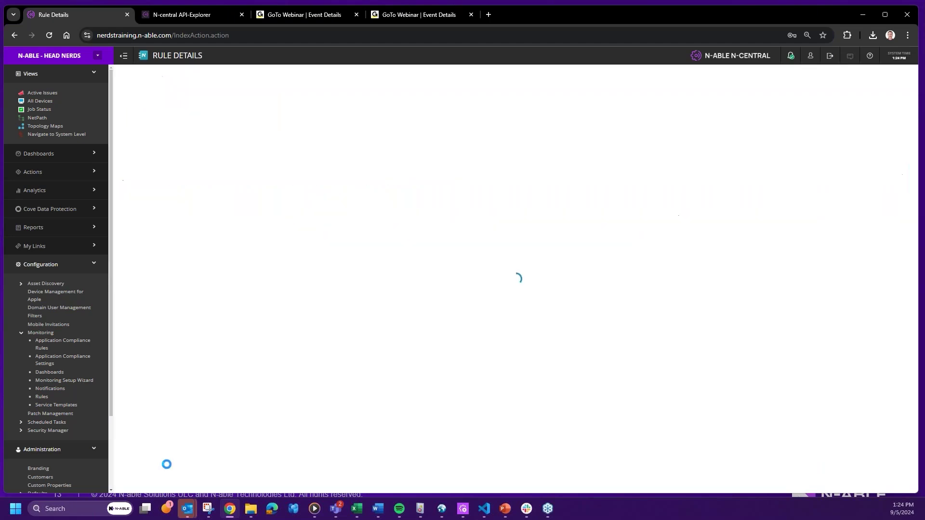
# Step: Reopen the "*Patch - Emergency Reboots schedule" rule and examine which devices match its target filter
pyautogui.click(165, 101)
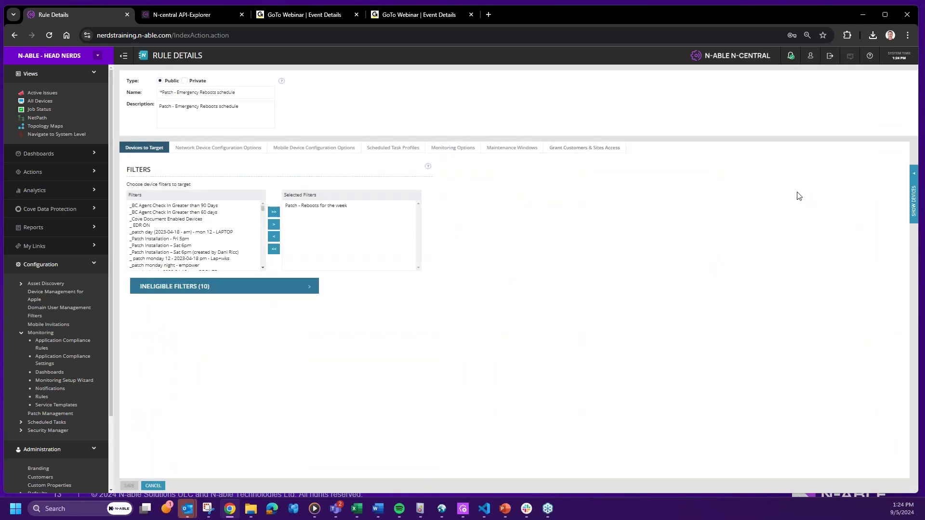
pyautogui.click(917, 192)
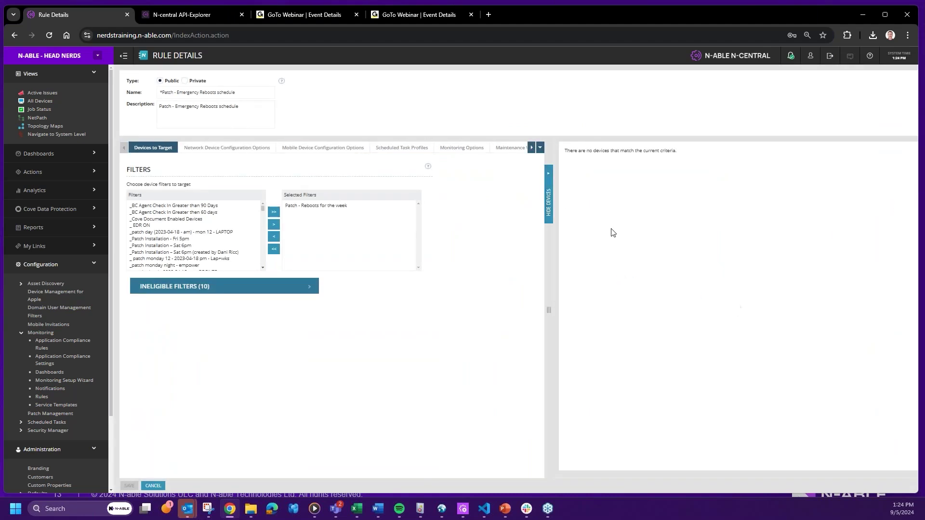
pyautogui.click(549, 214)
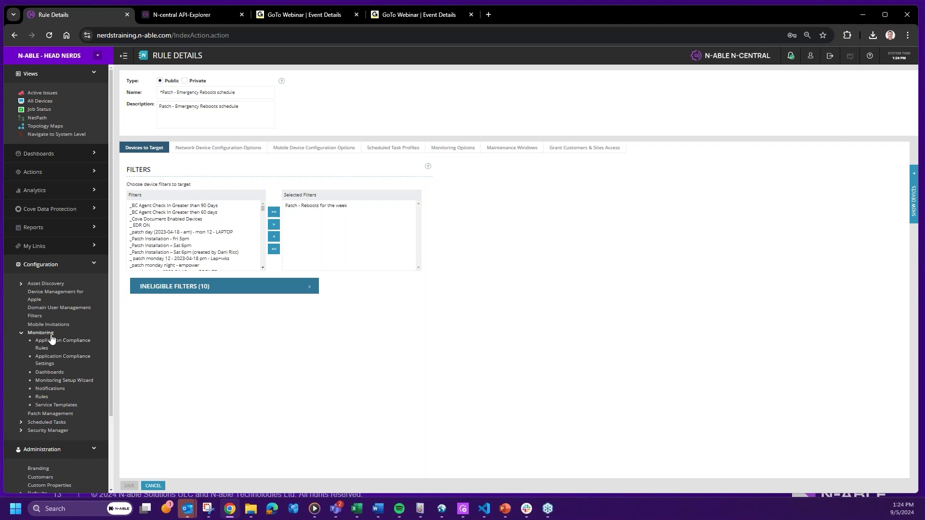
# Step: Open the "Patch - Reboots of the Week" custom property and select its assigned device class, Servers - Windows
pyautogui.click(21, 333)
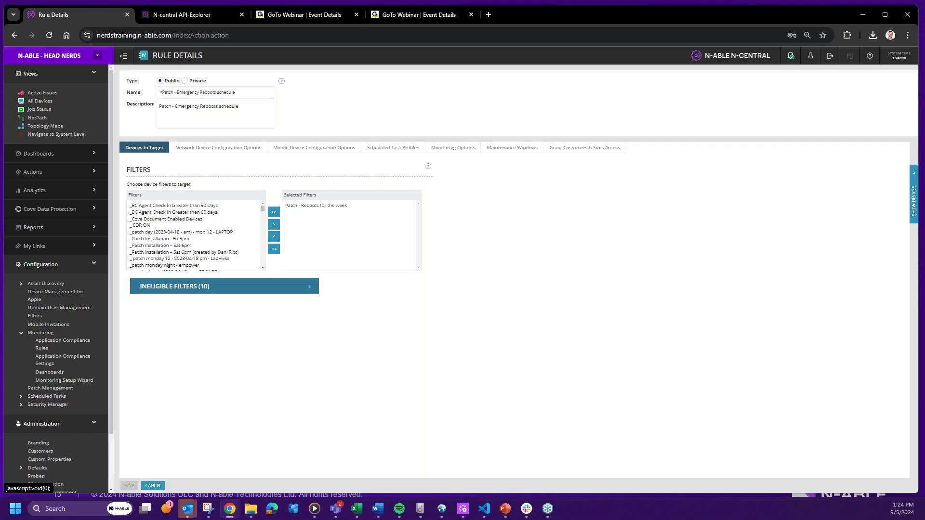
pyautogui.scroll(-1, 58, 409)
pyautogui.click(65, 400)
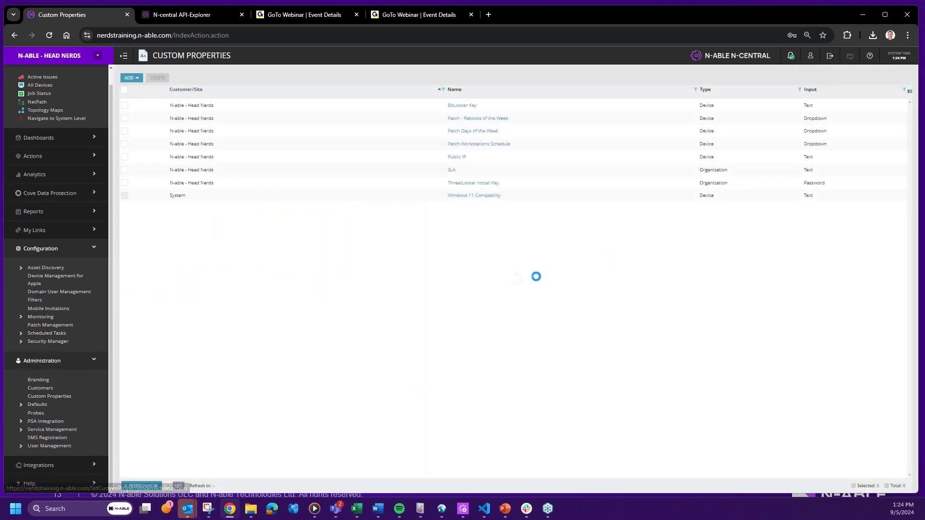
pyautogui.click(468, 119)
pyautogui.click(357, 338)
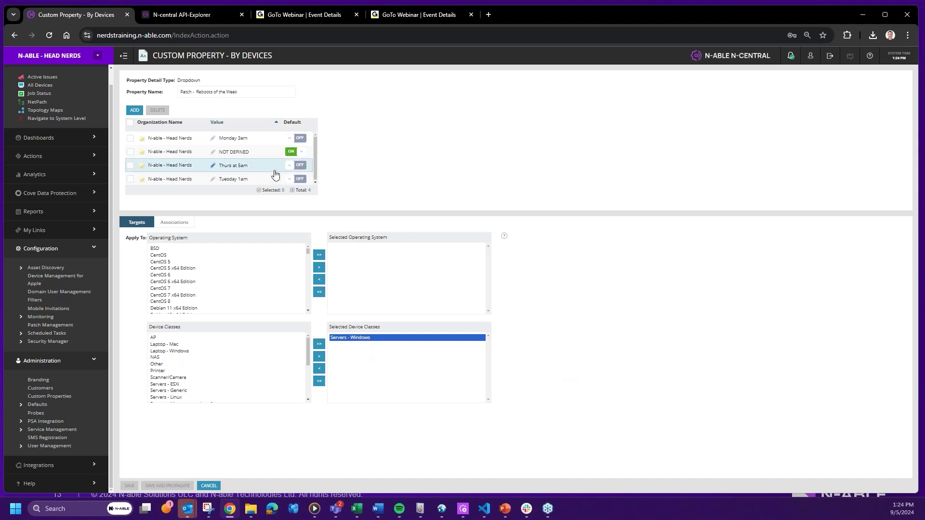
# Step: Make "Thurs at 5am" the default value of the custom property and save the changes over already configured instances
pyautogui.click(290, 151)
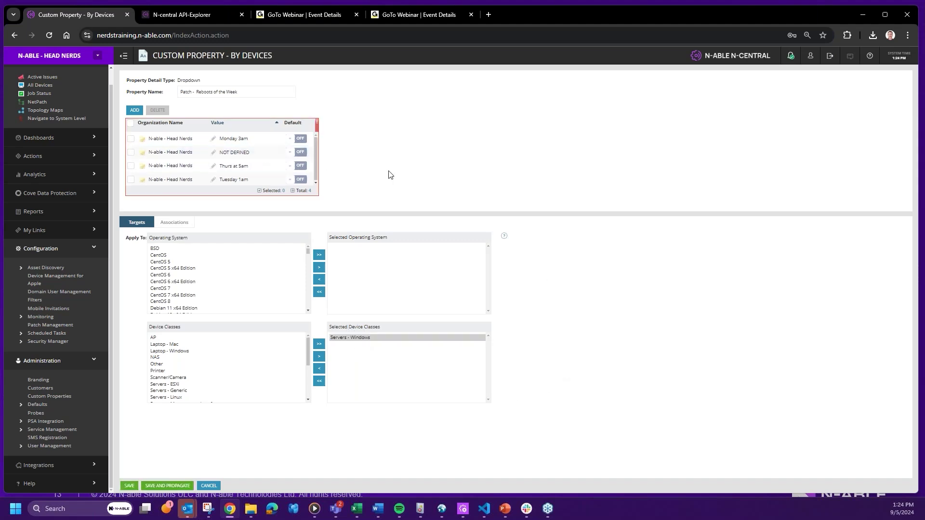
pyautogui.click(300, 167)
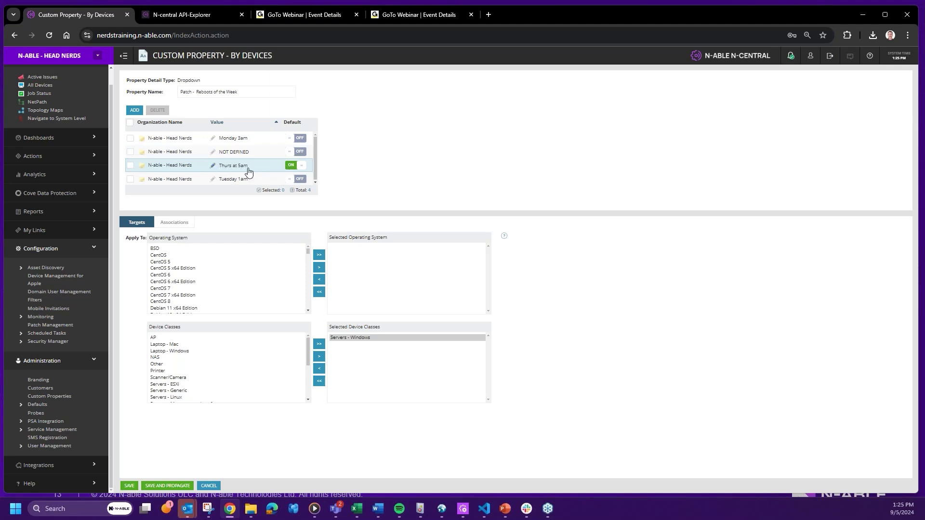
pyautogui.click(129, 486)
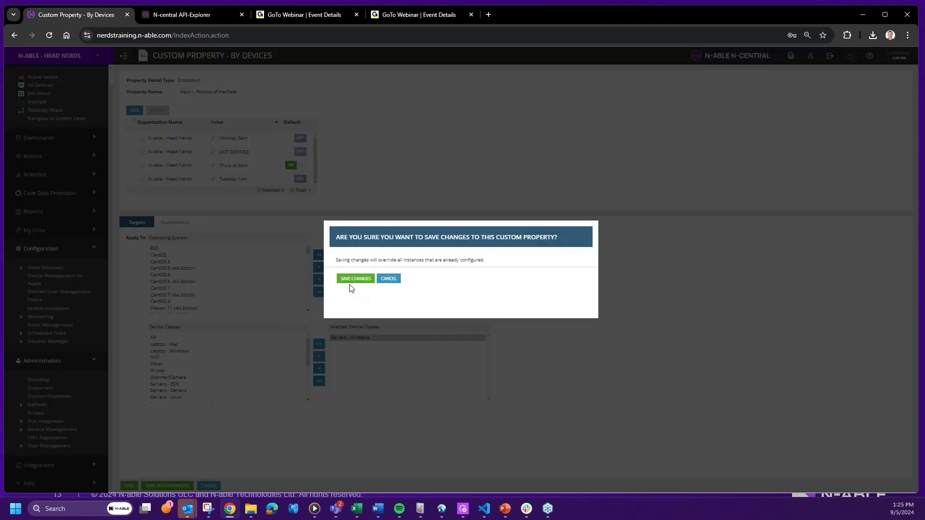
pyautogui.click(366, 279)
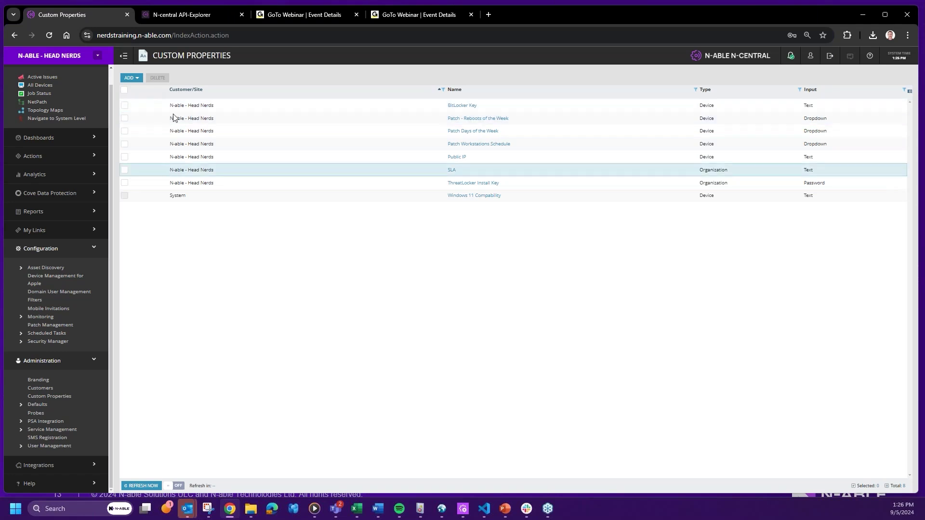
# Step: Reopen the "*Patch - Emergency Reboots schedule" rule and examine its target filter, maintenance window and customer access
pyautogui.moveTo(143, 56); pyautogui.dragTo(265, 52)
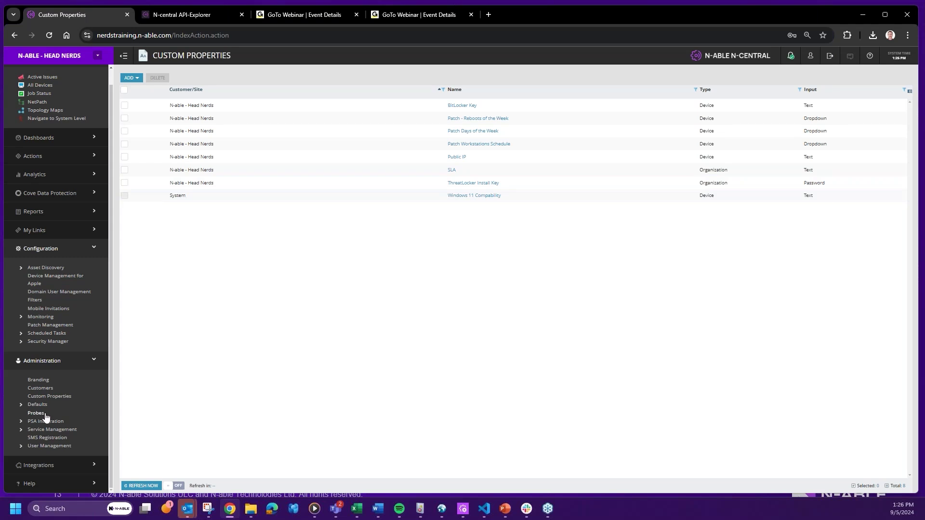
pyautogui.click(41, 317)
pyautogui.click(41, 381)
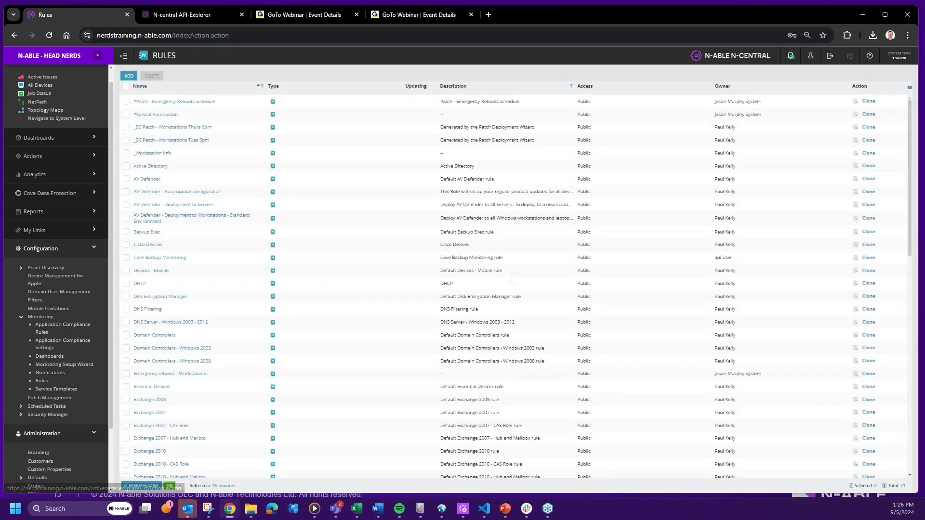
pyautogui.click(166, 102)
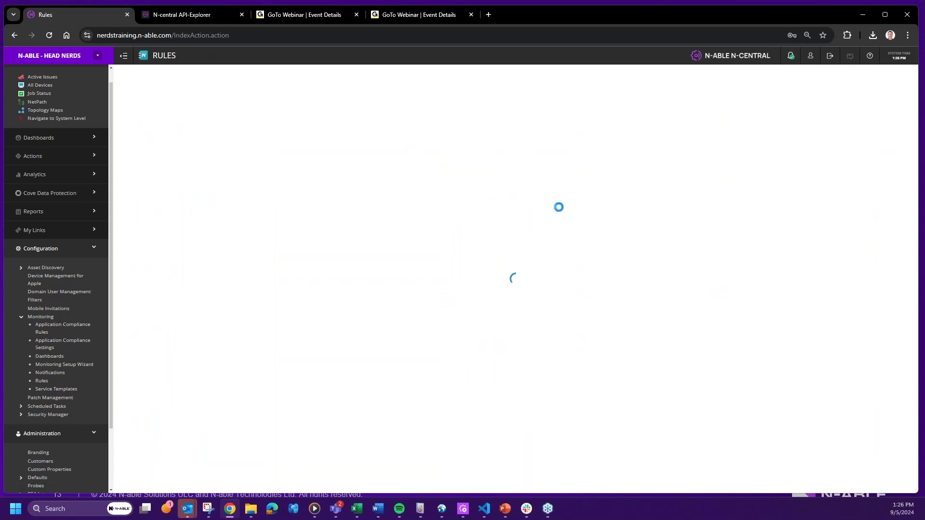
pyautogui.click(295, 206)
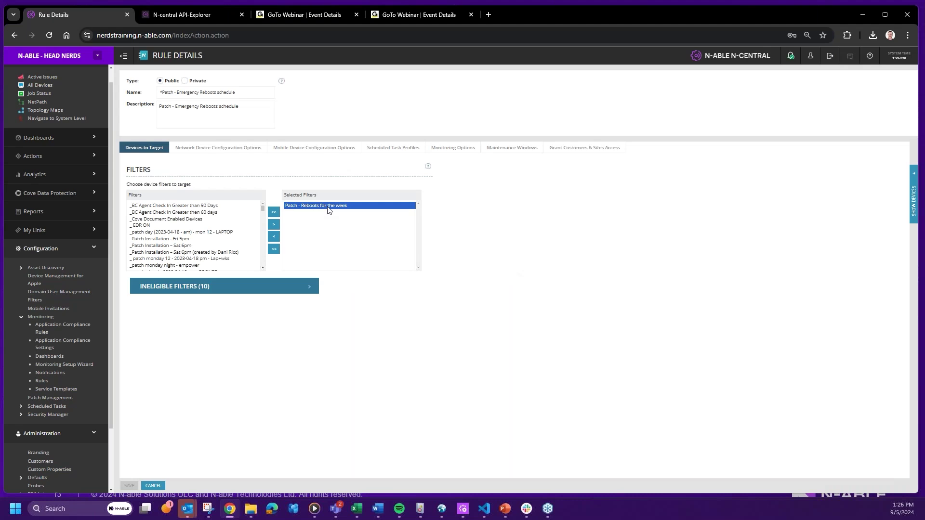
pyautogui.click(491, 150)
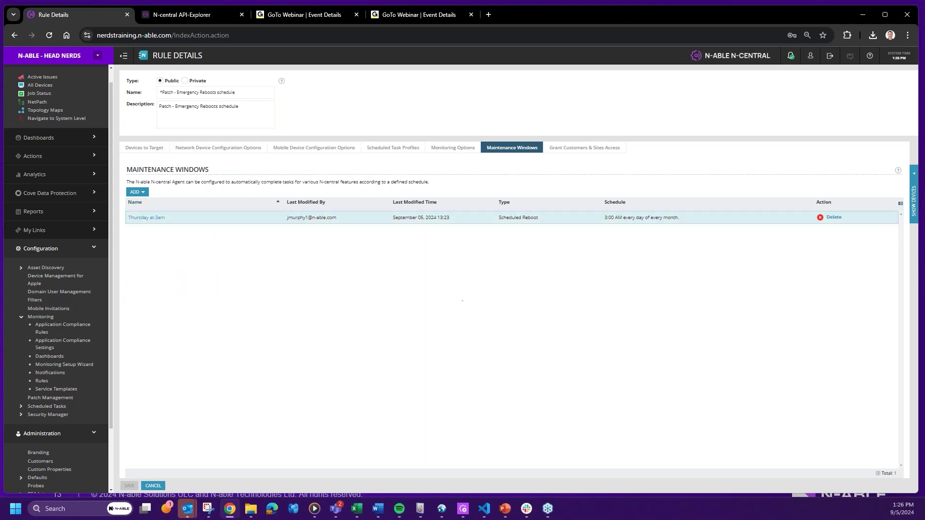
pyautogui.click(575, 153)
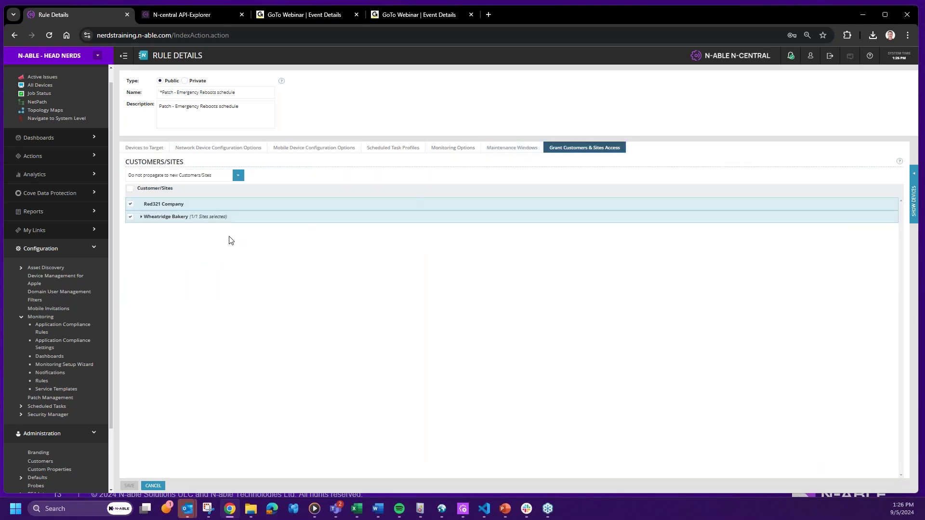
pyautogui.click(130, 217)
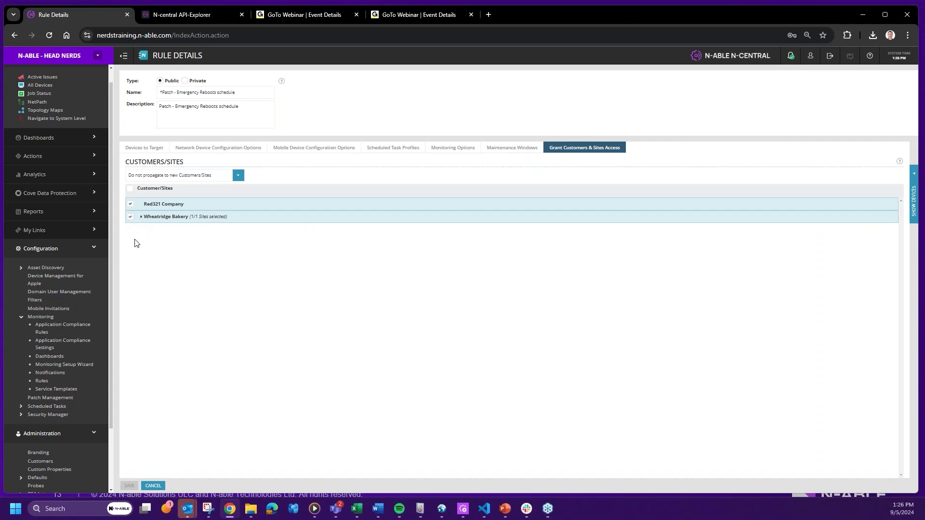
pyautogui.click(130, 203)
pyautogui.scroll(1, 53, 203)
# Step: Try setting the Patch Workstations Schedule custom property to "Mon 10pm" on all listed network devices at once, and cancel the edit
pyautogui.click(47, 103)
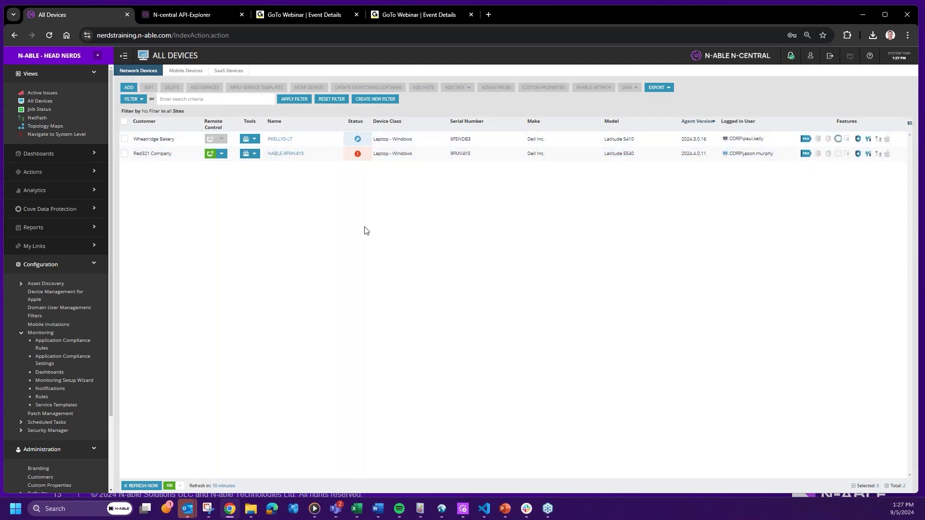
pyautogui.click(124, 122)
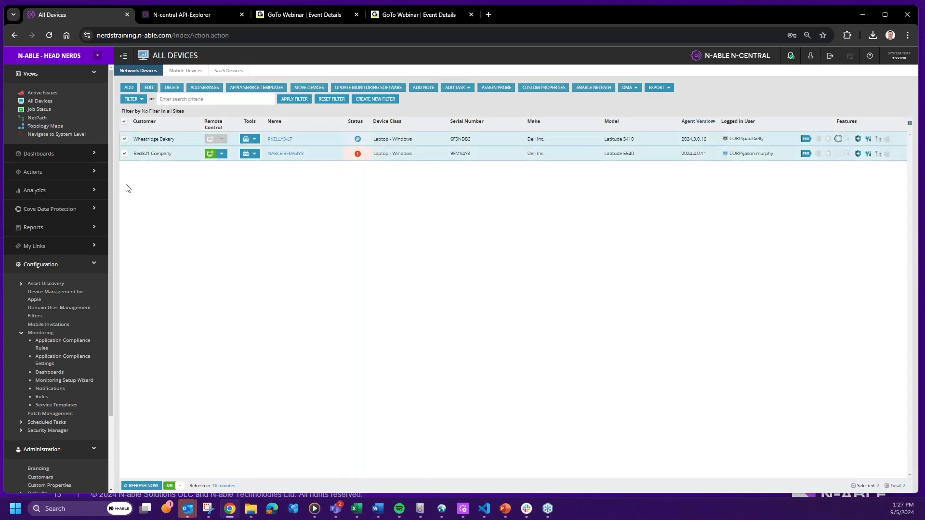
pyautogui.click(549, 89)
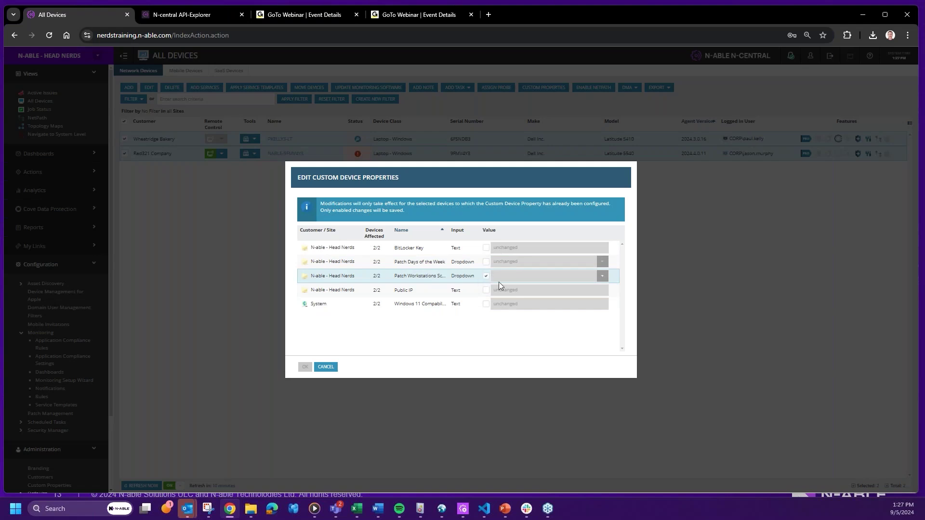
pyautogui.click(602, 275)
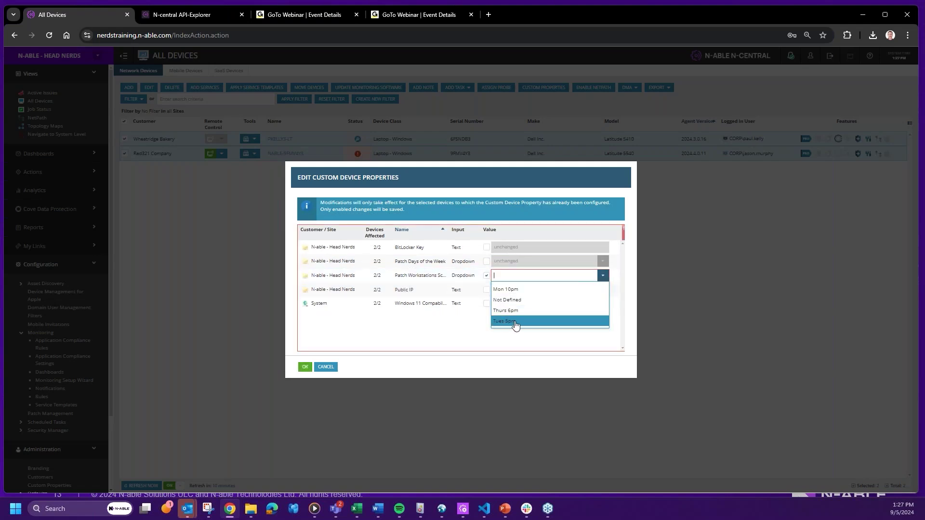
pyautogui.click(516, 289)
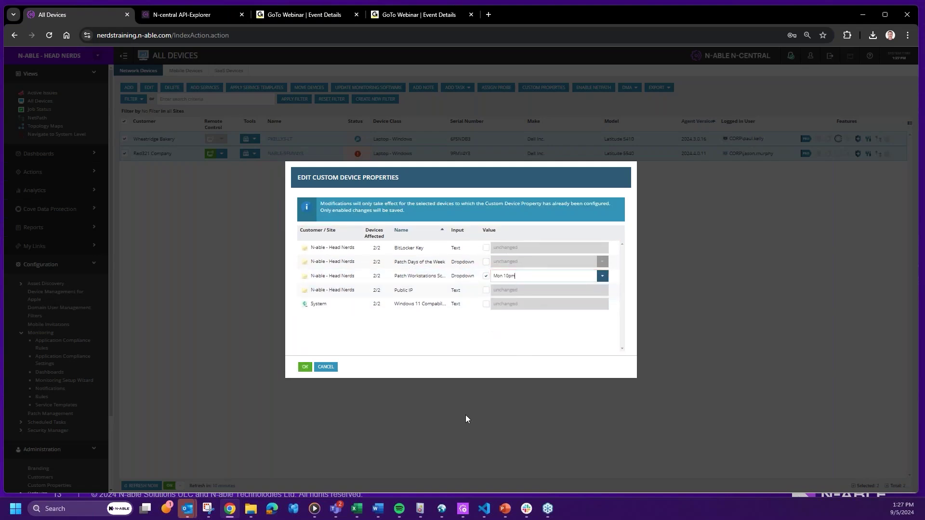
pyautogui.moveTo(476, 273); pyautogui.dragTo(438, 276)
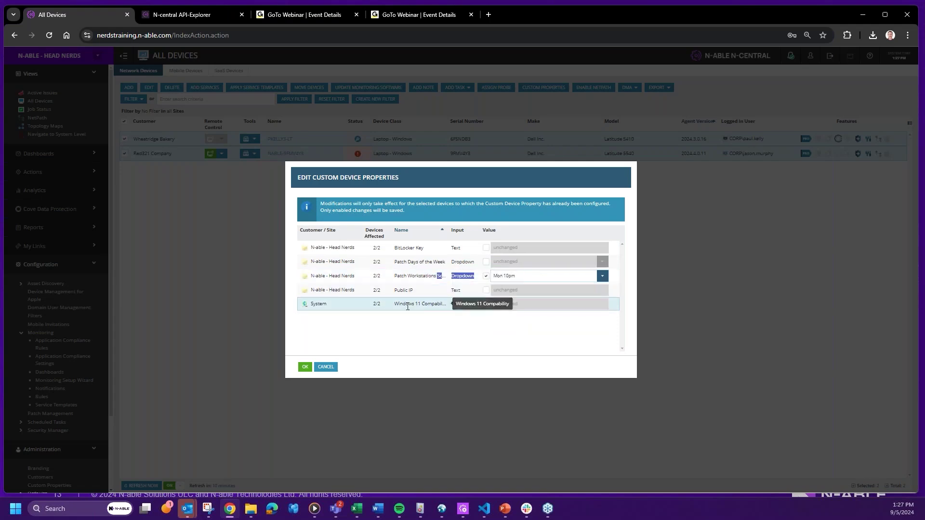
pyautogui.click(520, 276)
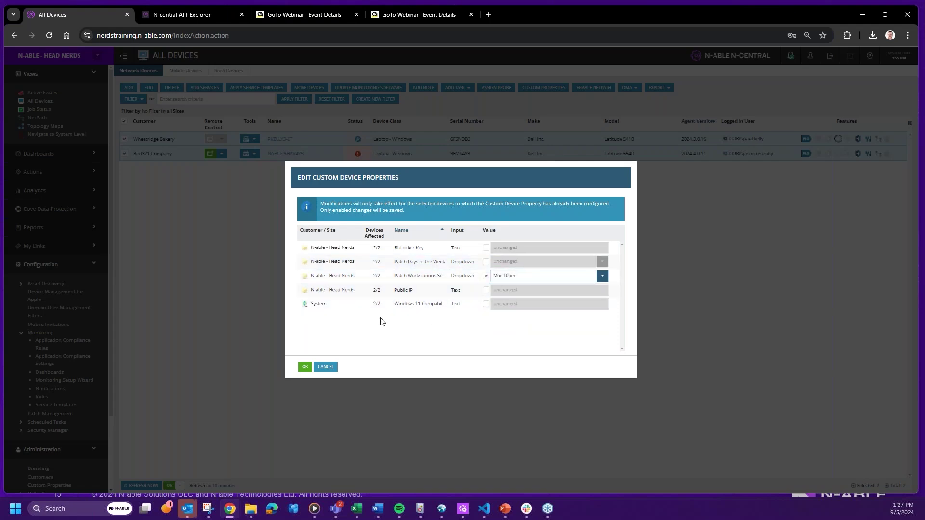
pyautogui.click(331, 367)
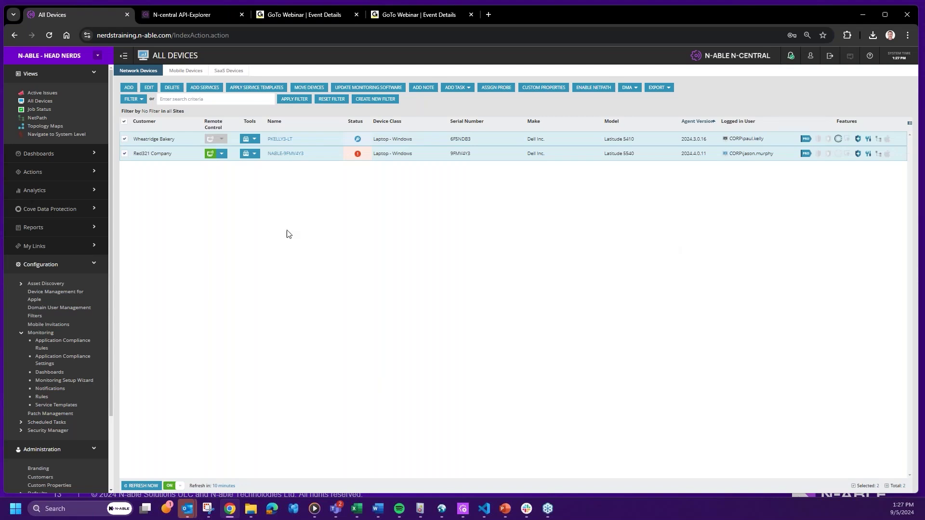
# Step: Open the list of scheduled task profiles
pyautogui.click(40, 101)
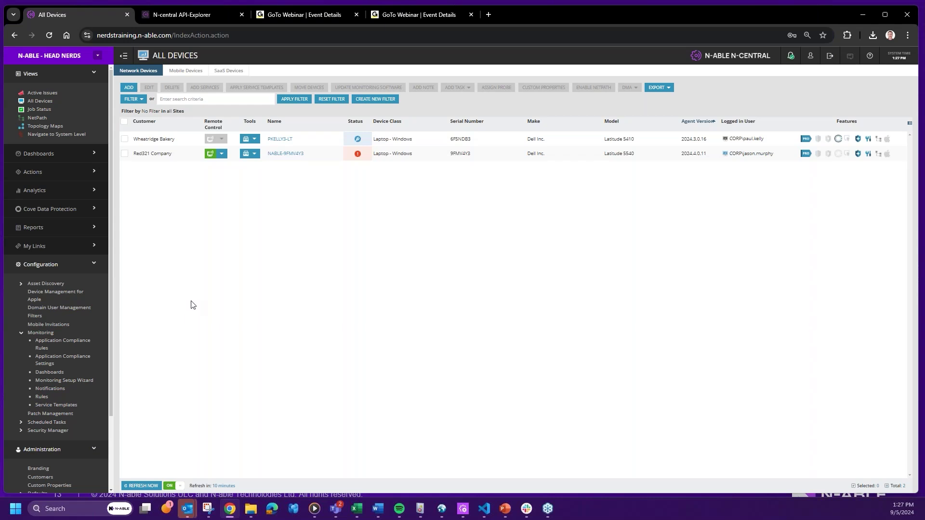
pyautogui.click(56, 264)
pyautogui.click(36, 74)
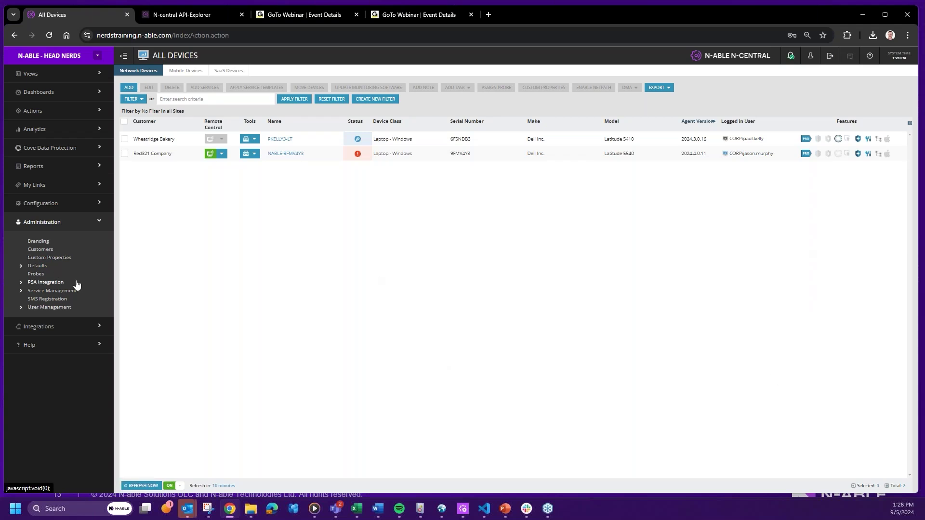
pyautogui.click(70, 227)
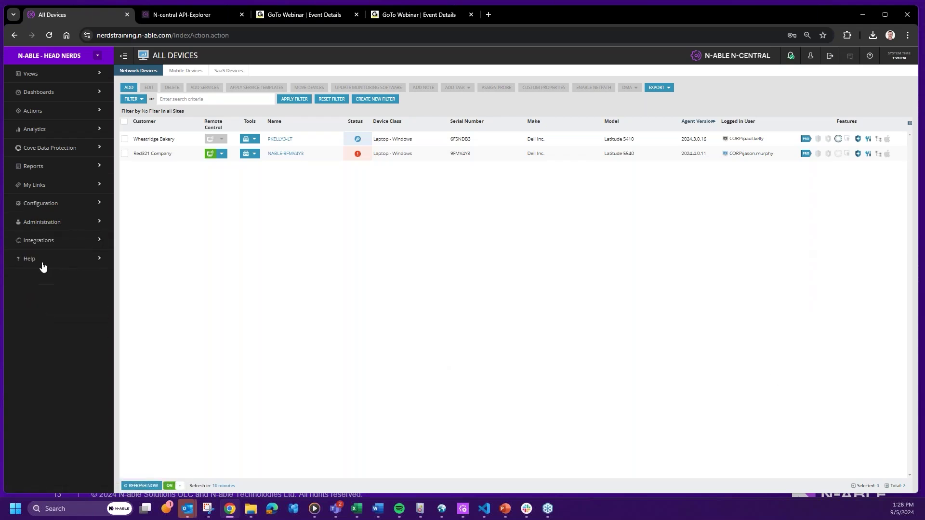
pyautogui.click(40, 203)
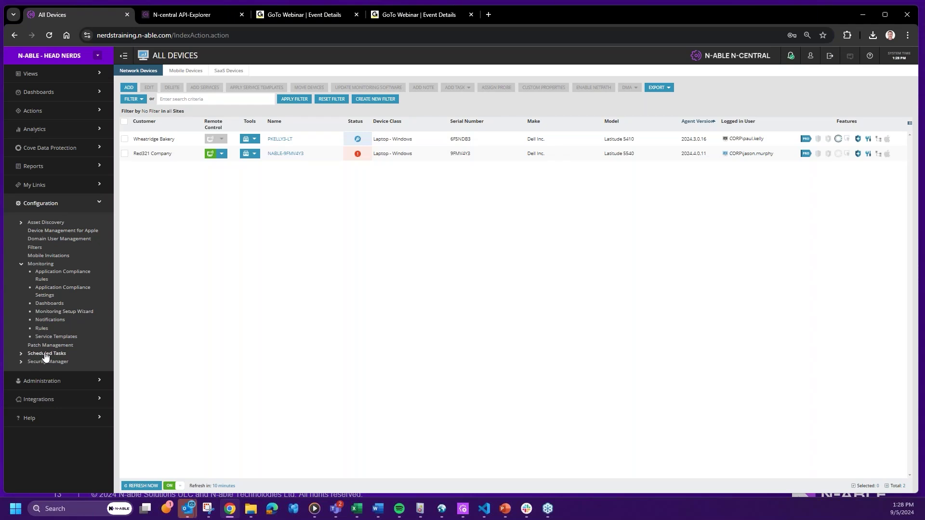
pyautogui.click(46, 354)
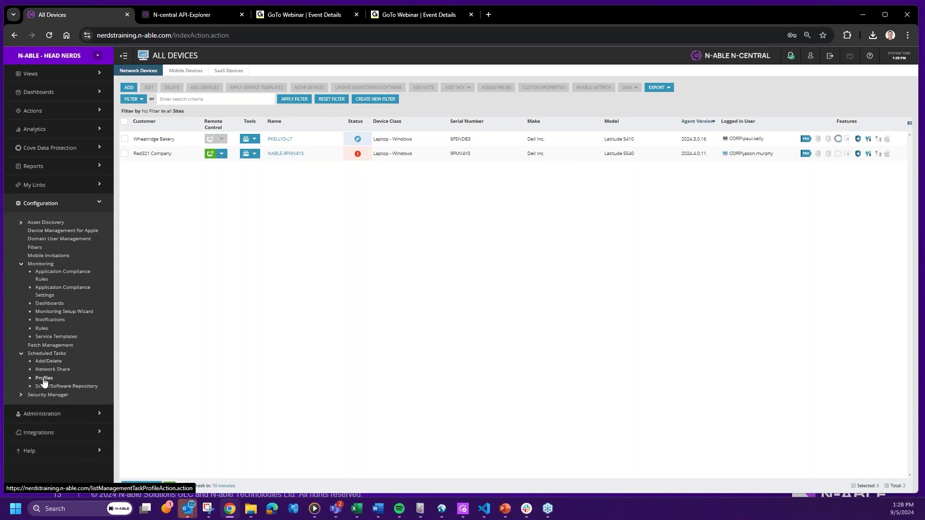
pyautogui.click(43, 378)
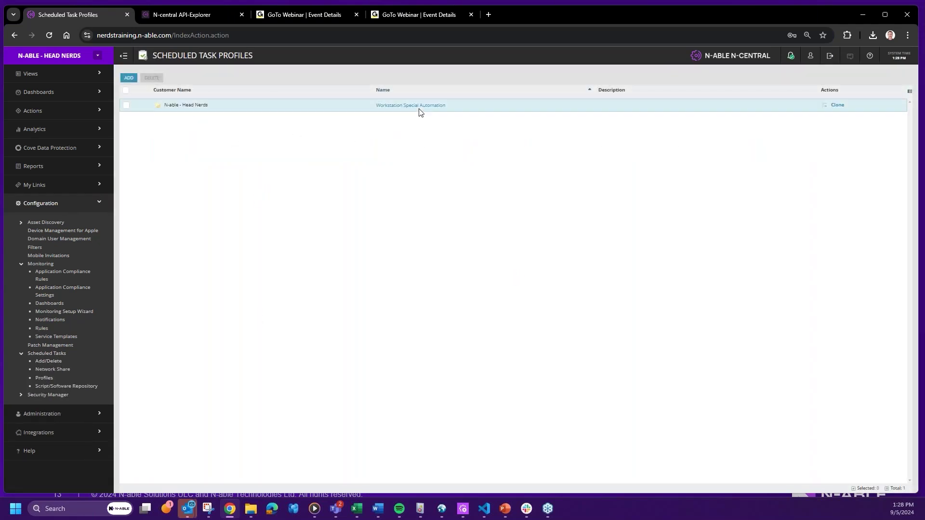
# Step: Start a new scheduled task profile and name it "Server Special Automation"
pyautogui.click(129, 78)
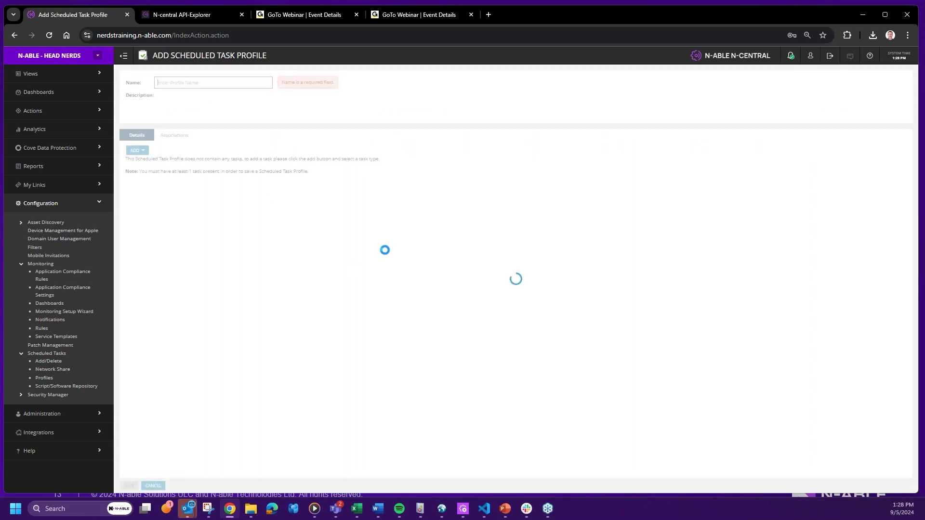
pyautogui.click(205, 84)
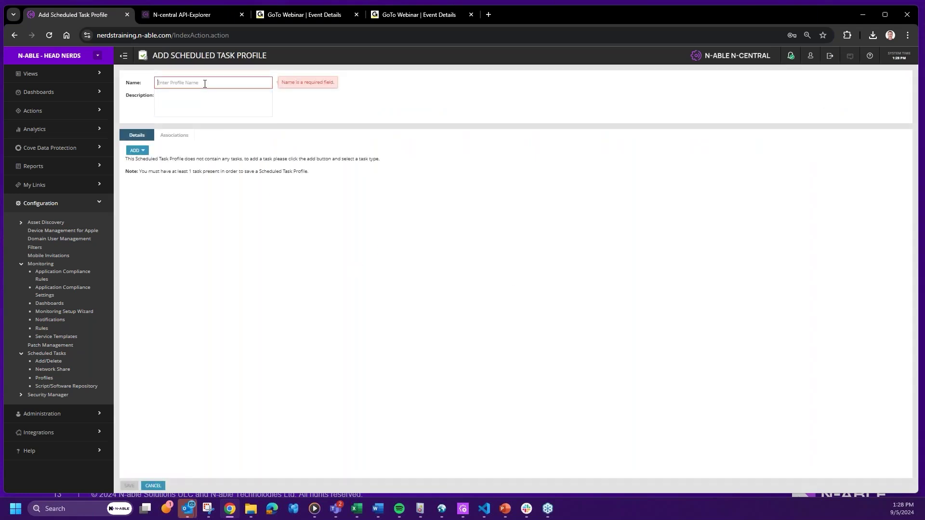
pyautogui.write('Server Special Autumation')
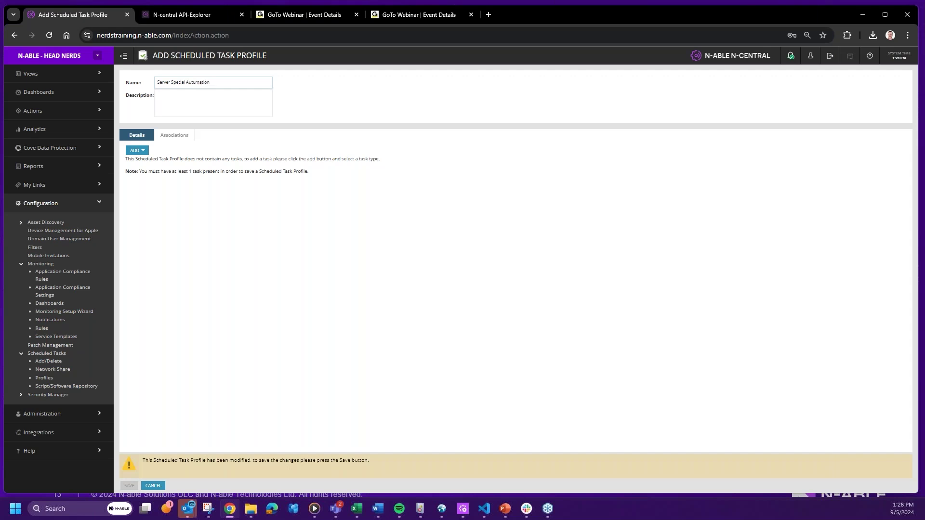
pyautogui.click(241, 82)
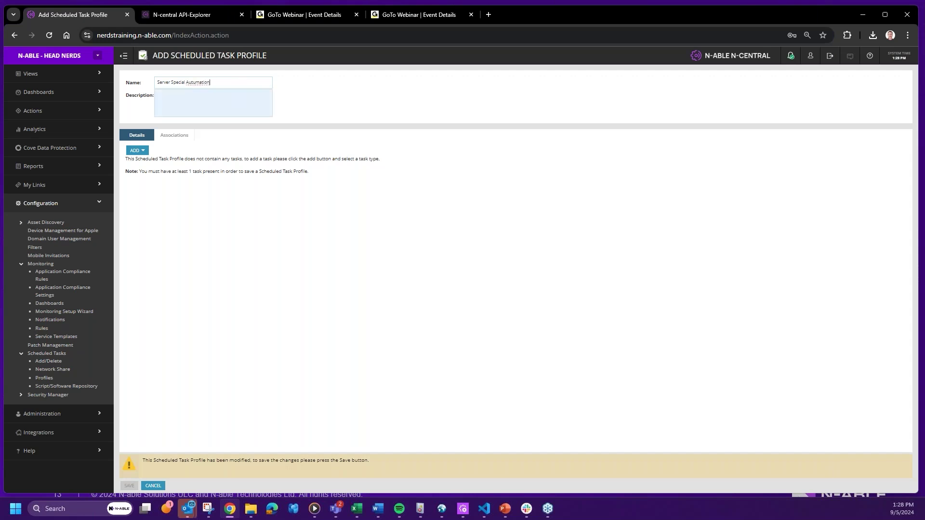
pyautogui.rightClick(202, 79)
pyautogui.press('Escape')
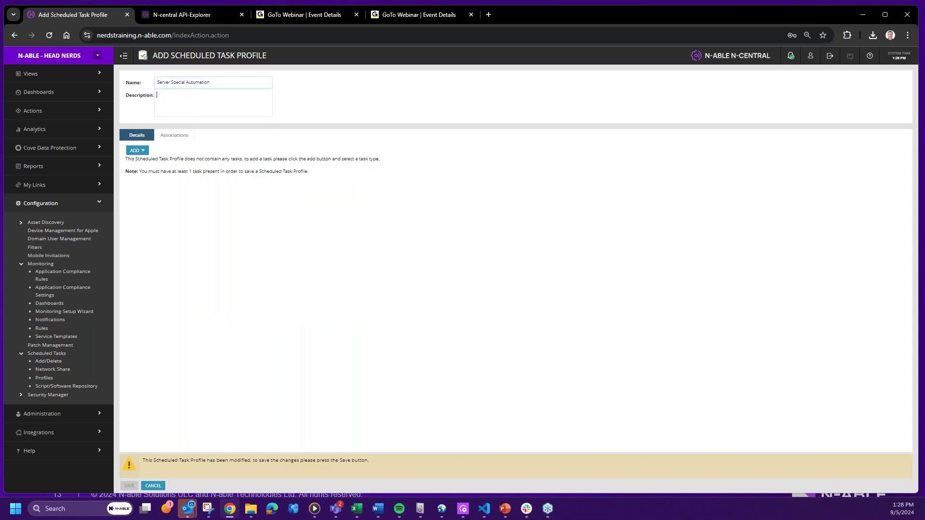
pyautogui.click(193, 82)
pyautogui.press('Delete')
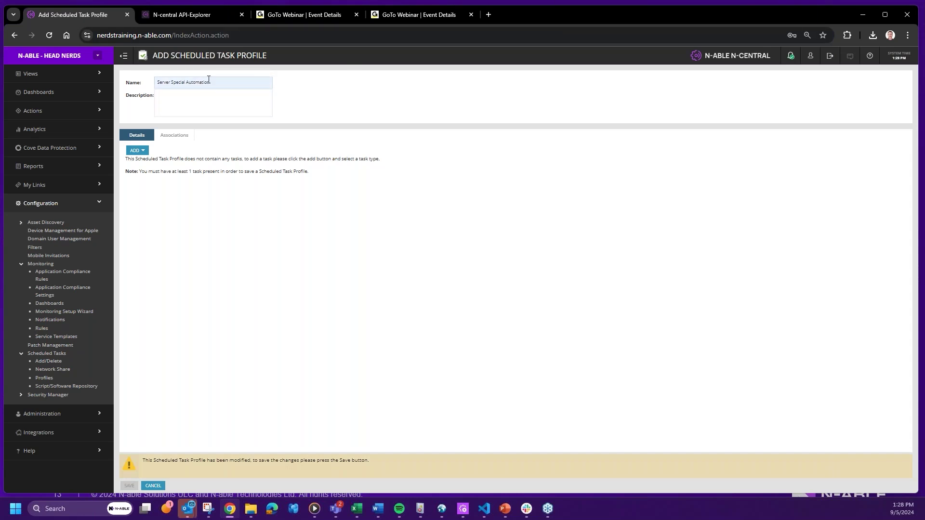
# Step: Reuse the profile's name as its description and add an Automation Policy task to the profile
pyautogui.hotkey('ctrl', 'a')
pyautogui.hotkey('ctrl', 'c')
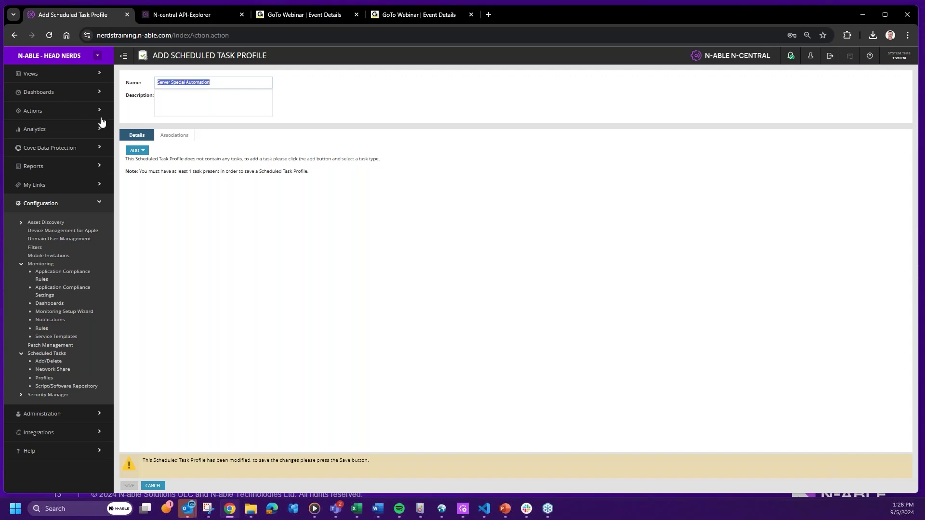
pyautogui.press('Tab')
pyautogui.hotkey('ctrl', 'v')
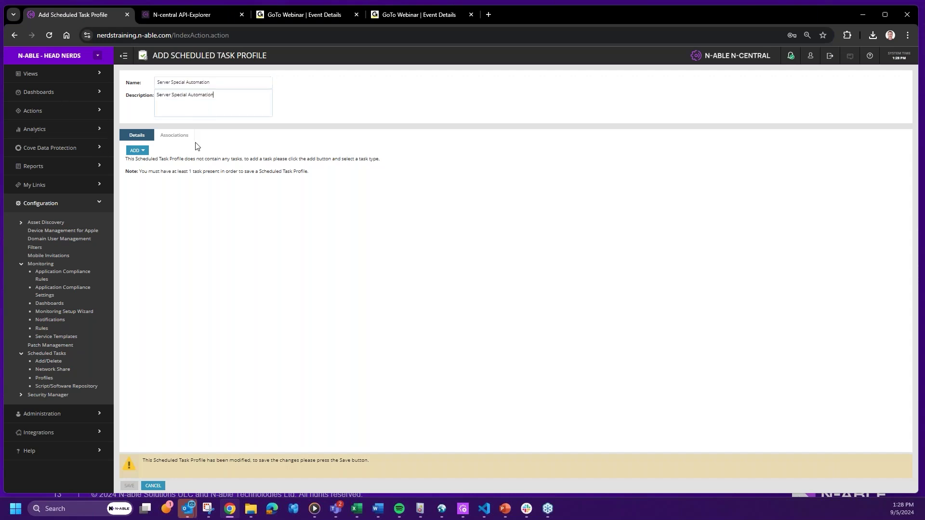
pyautogui.click(137, 150)
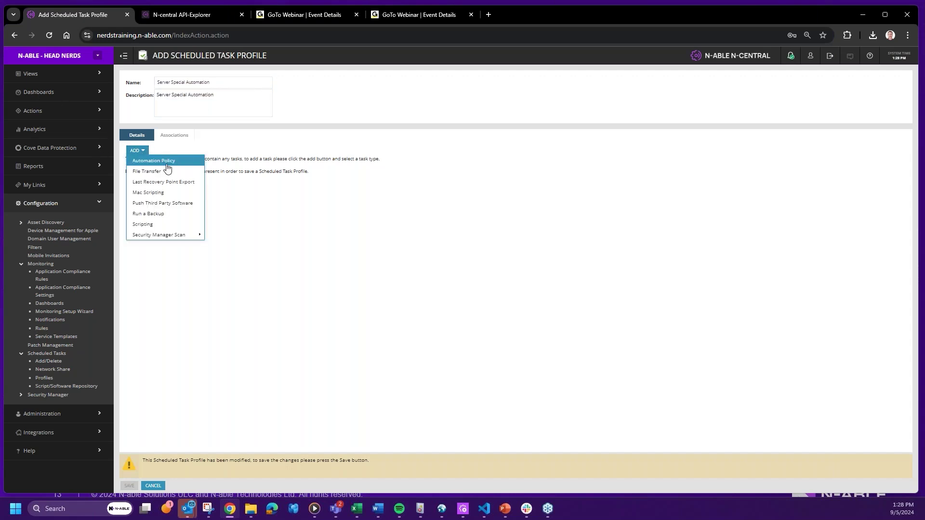
pyautogui.click(166, 165)
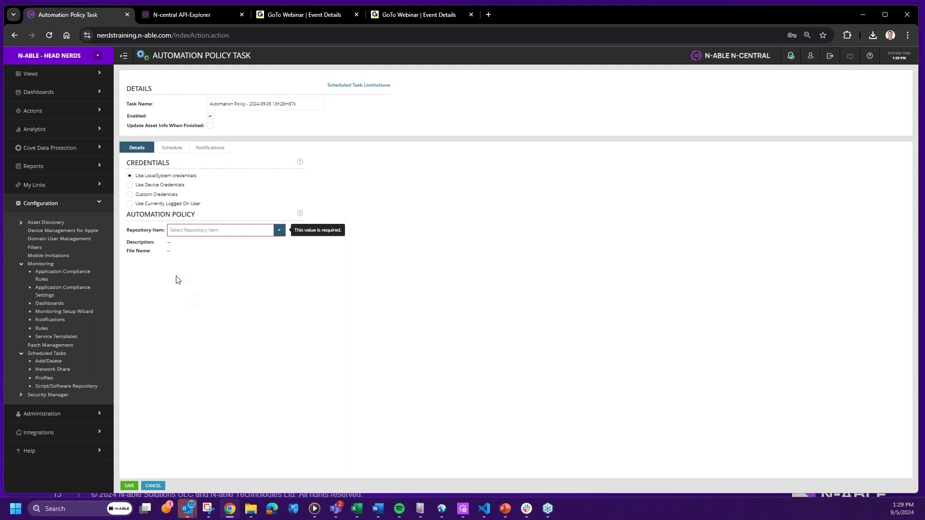
# Step: Go to the N-ableMe site in another browser tab and open its Automation Cookbook
pyautogui.click(407, 16)
pyautogui.click(437, 33)
pyautogui.write('cookbook')
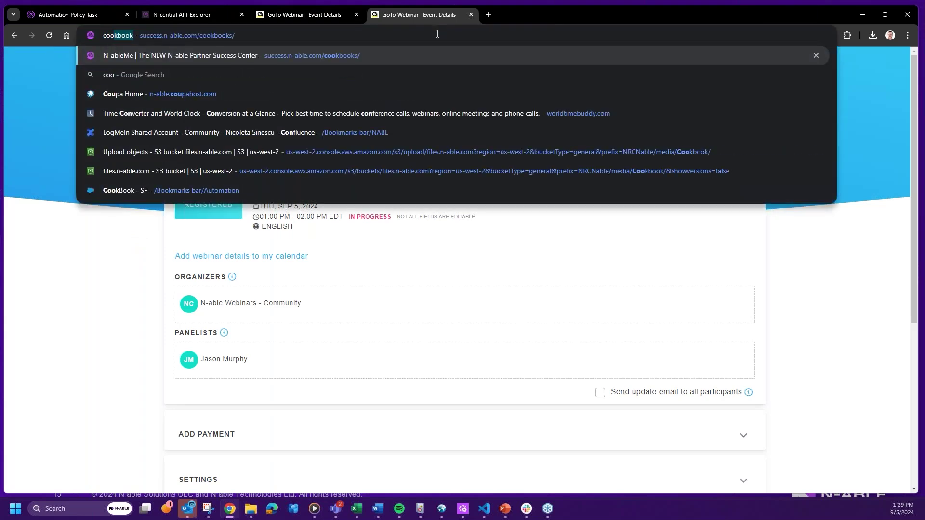
pyautogui.press('Return')
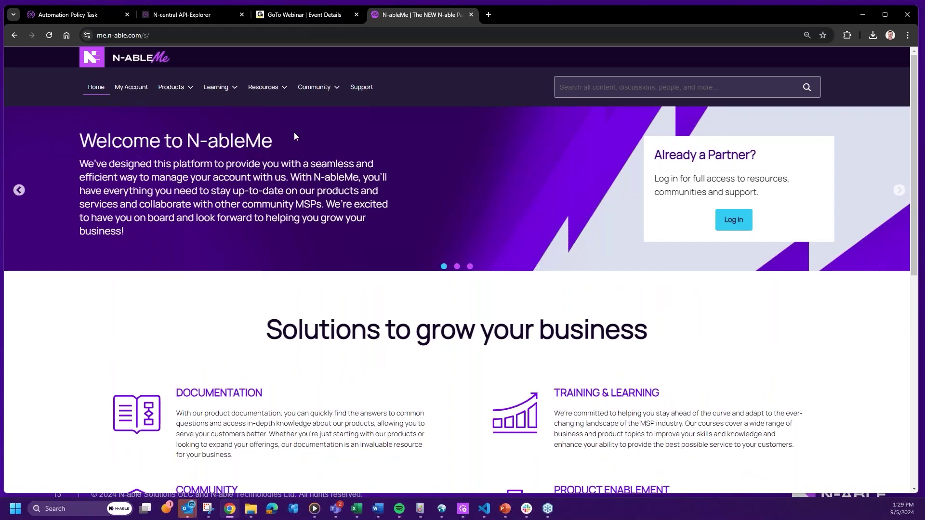
pyautogui.click(284, 88)
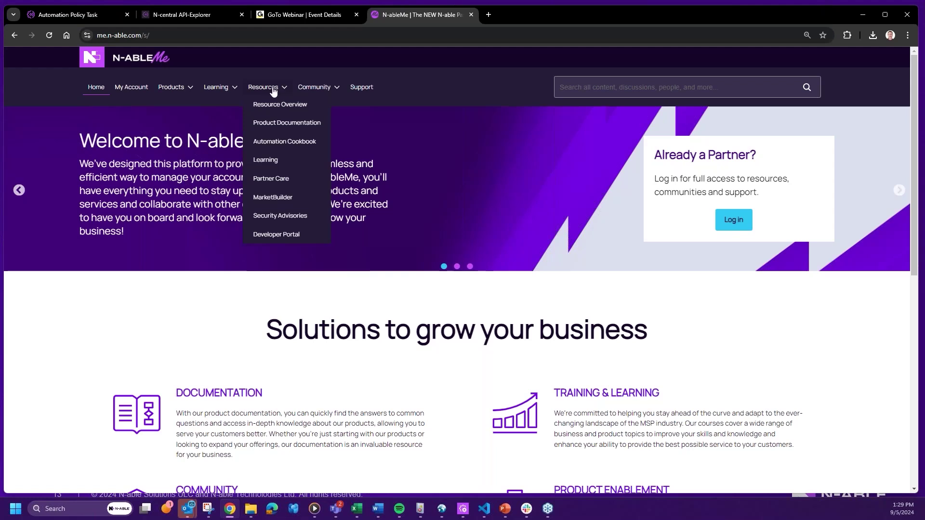
pyautogui.click(284, 142)
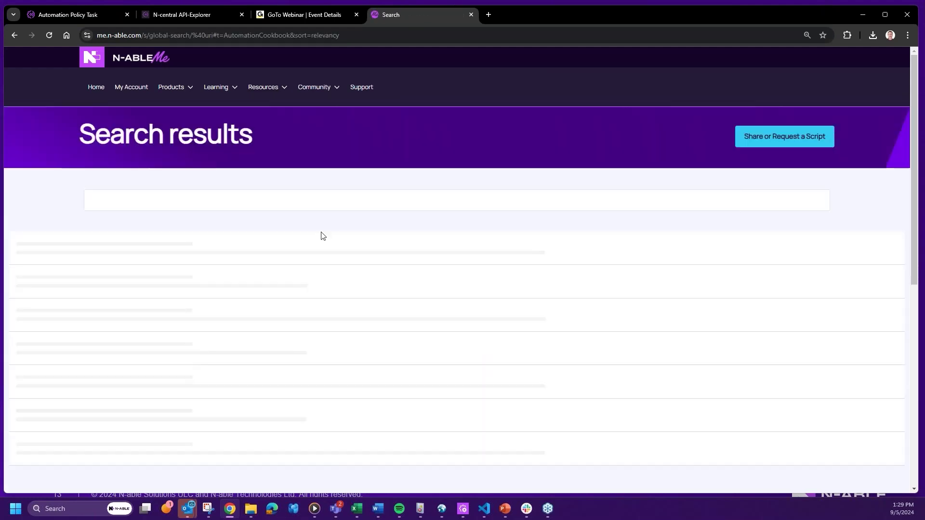
# Step: Search the Automation Cookbook for "Public IP" and open the Get Public IP Address V2 article
pyautogui.click(240, 206)
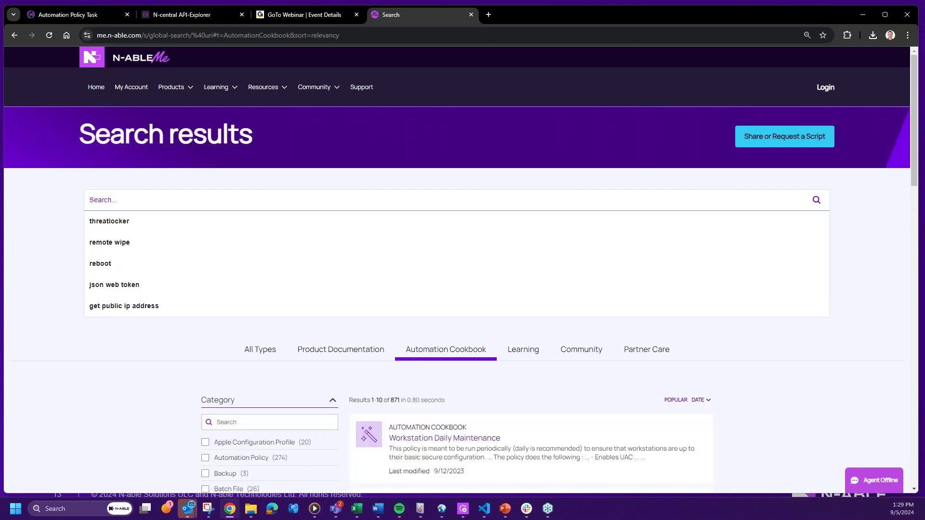
pyautogui.write('Public IP')
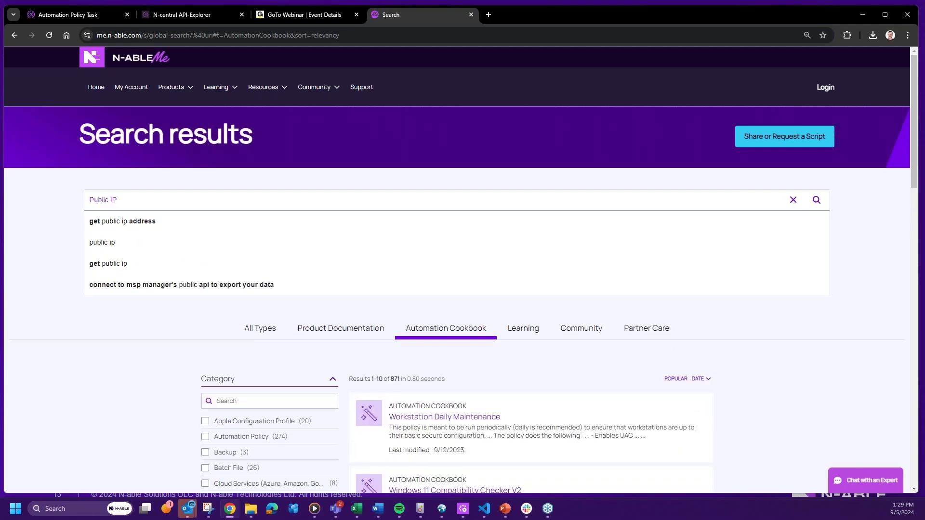
pyautogui.press('Return')
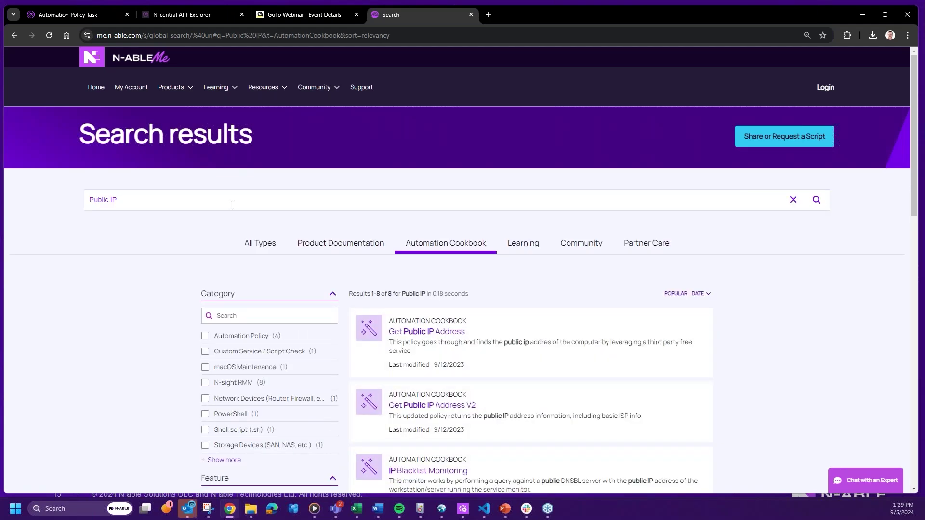
pyautogui.scroll(-4, 575, 369)
pyautogui.scroll(5, 564, 373)
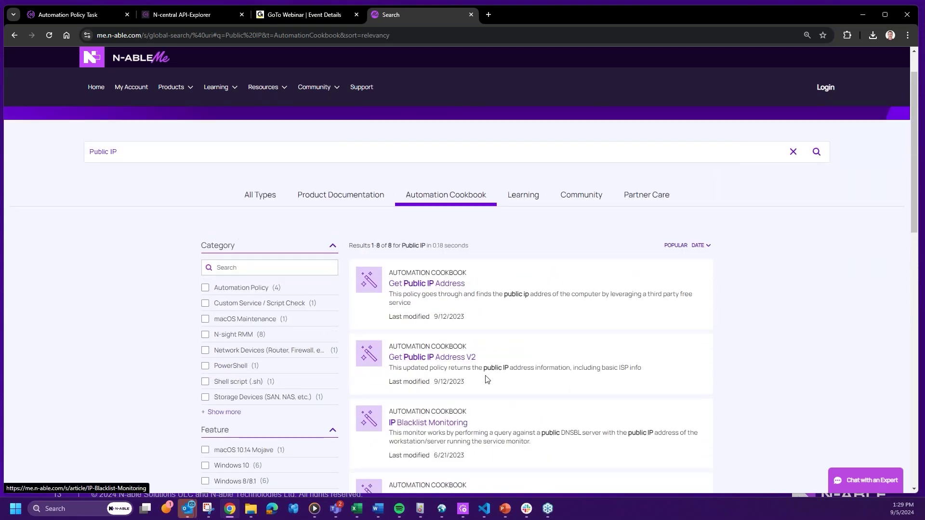
pyautogui.click(439, 359)
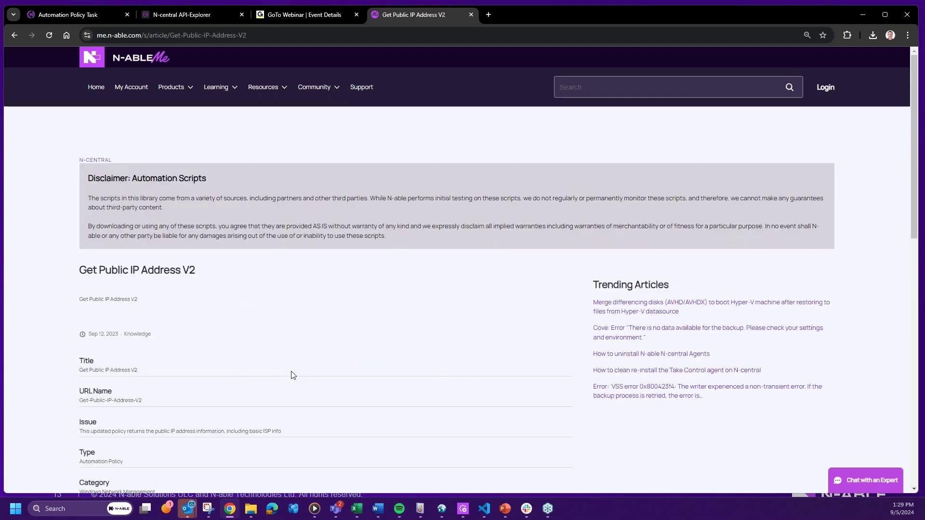
pyautogui.scroll(-3, 290, 375)
pyautogui.scroll(3, 301, 372)
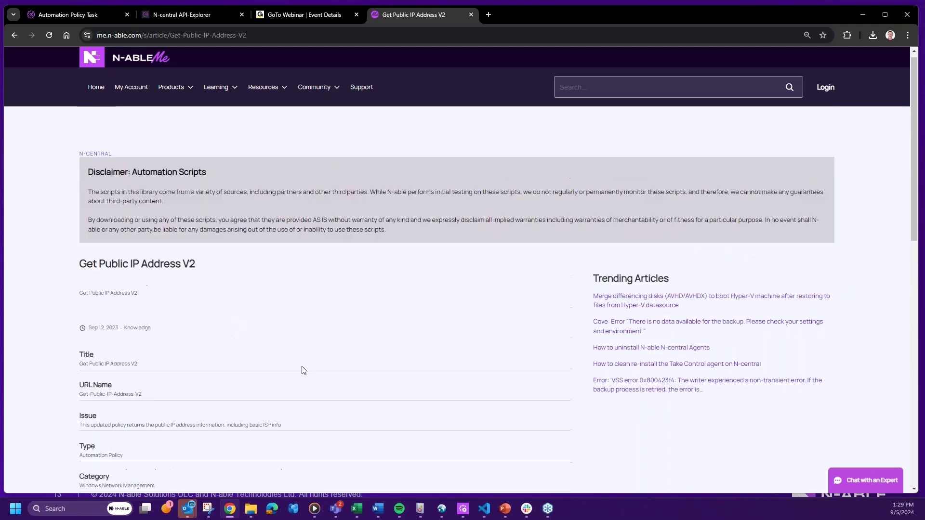
# Step: Return to the search results and search the Automation Cookbook for "Bitlocker" instead
pyautogui.rightClick(103, 150)
pyautogui.click(167, 158)
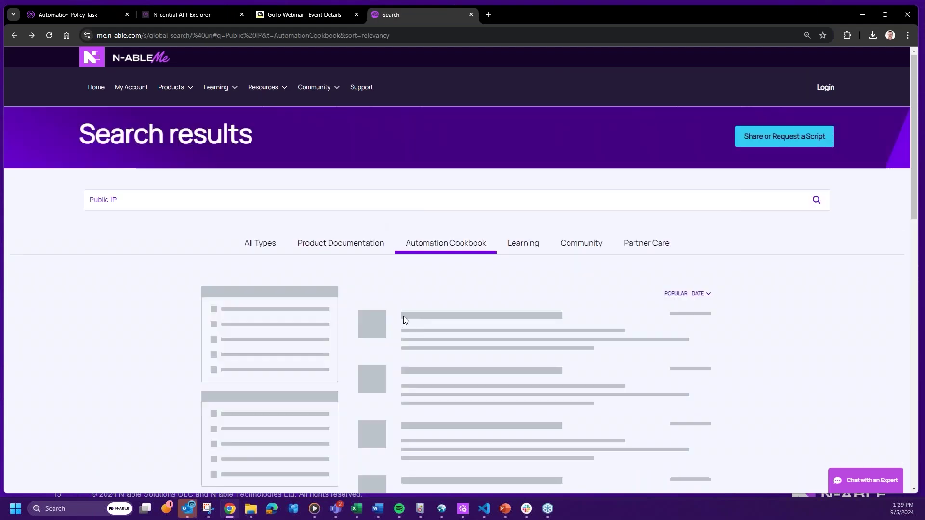
pyautogui.moveTo(161, 199); pyautogui.dragTo(9, 190)
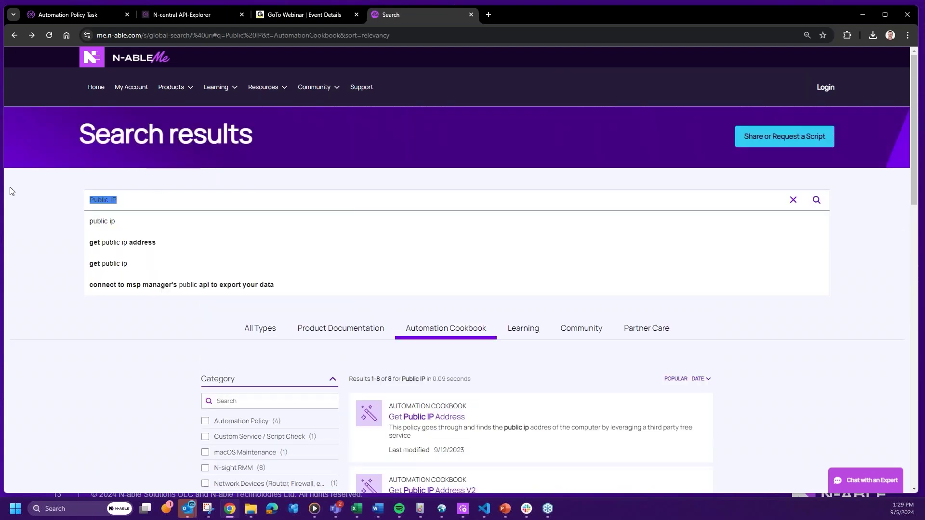
pyautogui.press('BackSpace')
pyautogui.press('Return')
pyautogui.write('Bitlocker')
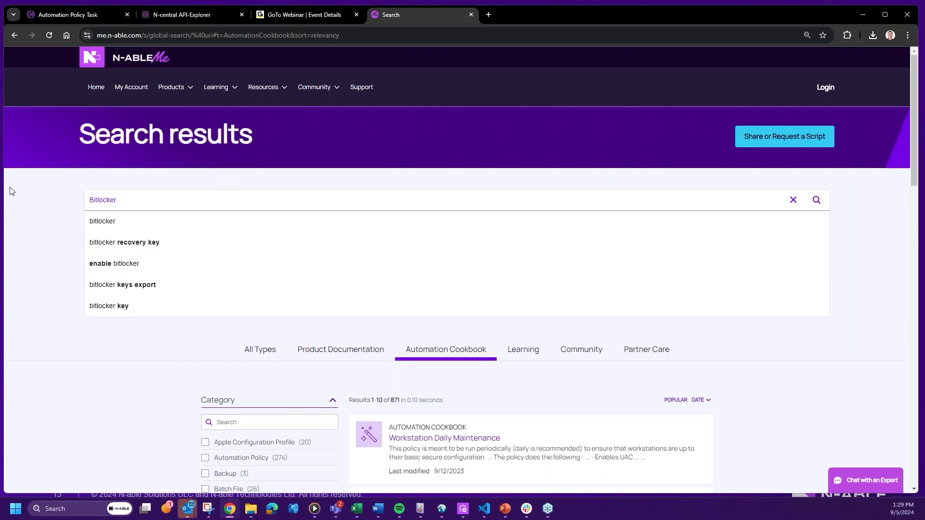
pyautogui.press('Return')
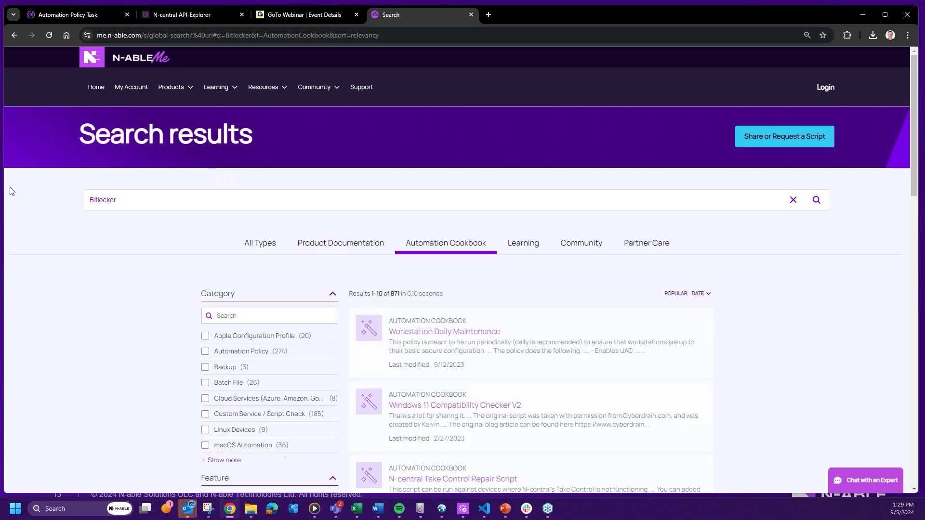
# Step: Look through the Bitlocker scripts and policies listed in the Automation Cookbook results
pyautogui.scroll(-3, 570, 304)
pyautogui.scroll(-3, 570, 303)
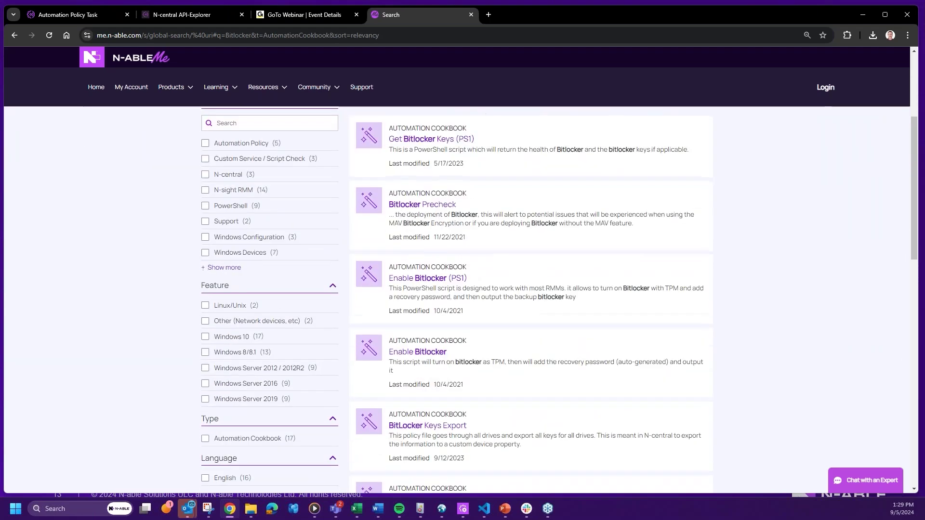
pyautogui.scroll(-2, 525, 371)
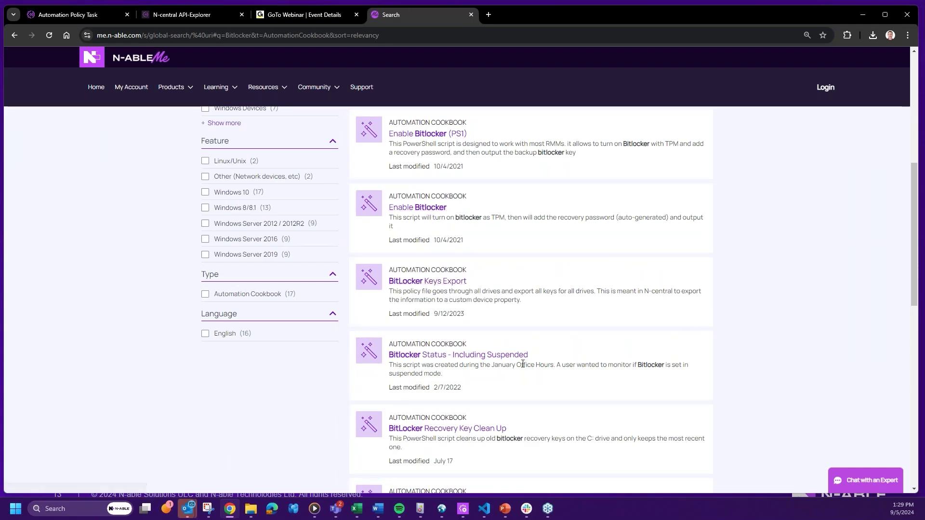
pyautogui.scroll(2, 489, 212)
pyautogui.scroll(1, 462, 239)
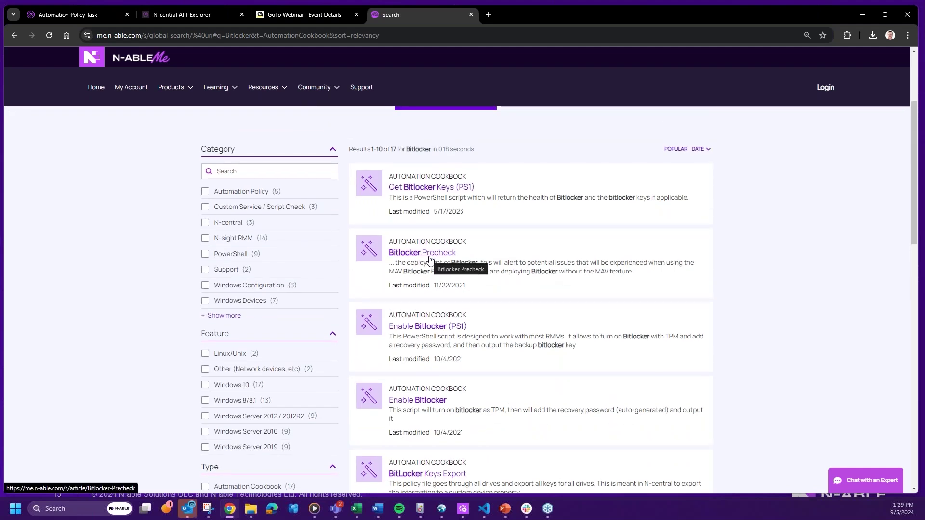
pyautogui.scroll(2, 417, 272)
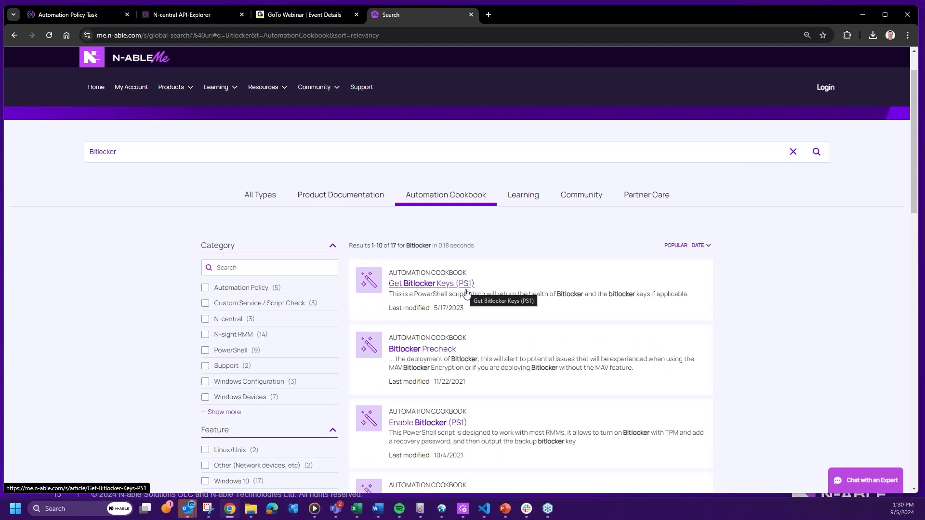
pyautogui.scroll(-2, 583, 316)
pyautogui.scroll(-6, 591, 315)
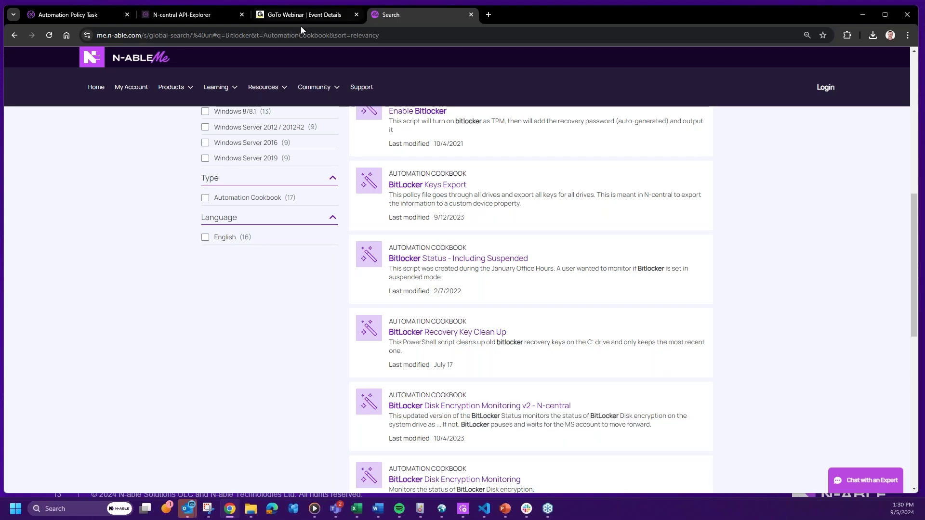
# Step: Switch back to the N-central automation policy task and choose BitlockerKeys as its repository item
pyautogui.click(94, 18)
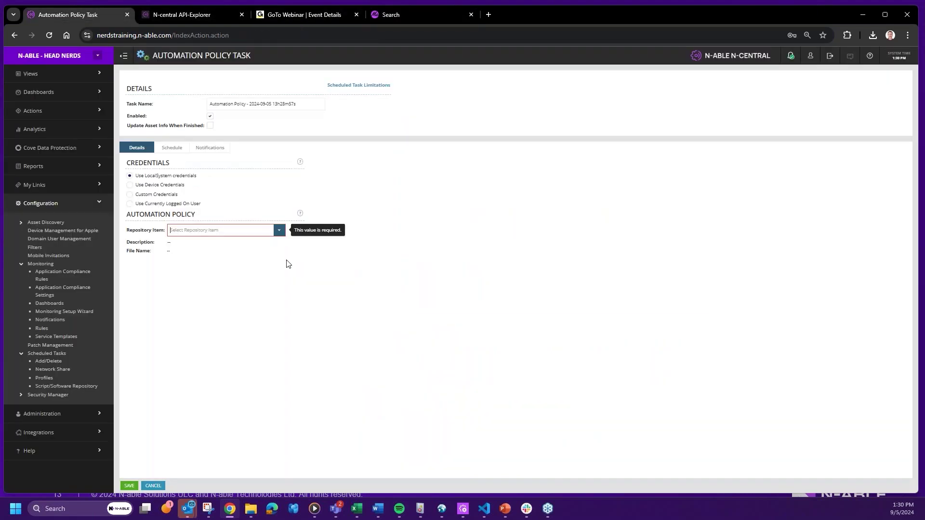
pyautogui.click(230, 229)
pyautogui.write('Bit')
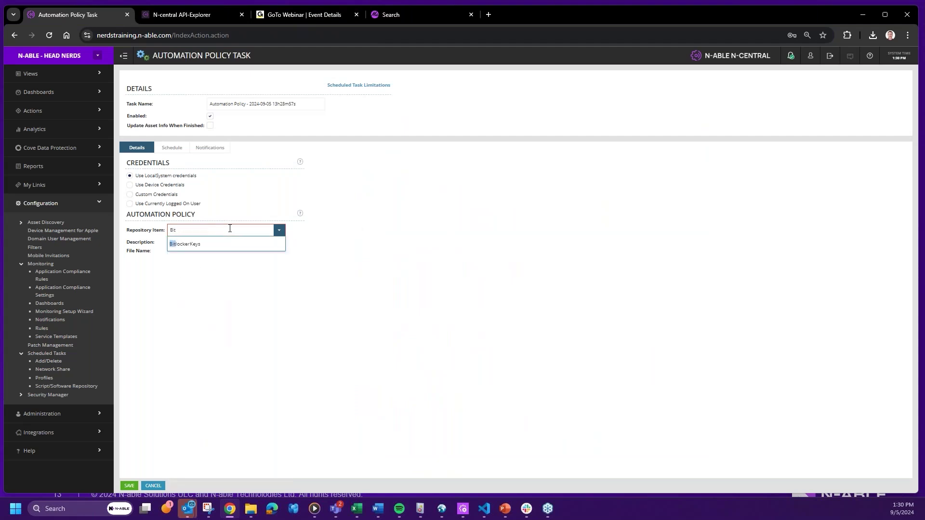
pyautogui.click(193, 245)
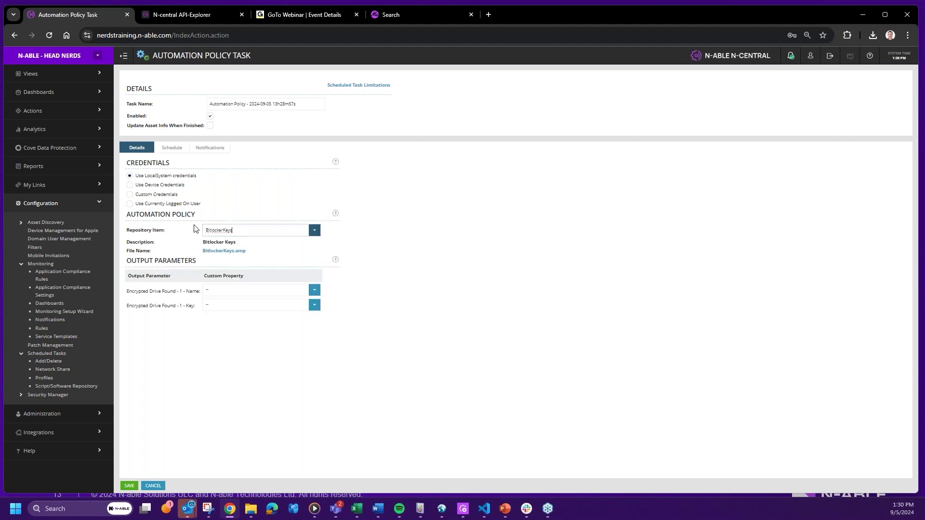
# Step: Assign the "Encrypted Drive Found - 1 - Key" output parameter to the BitLocker Key custom property
pyautogui.moveTo(128, 295); pyautogui.dragTo(199, 293)
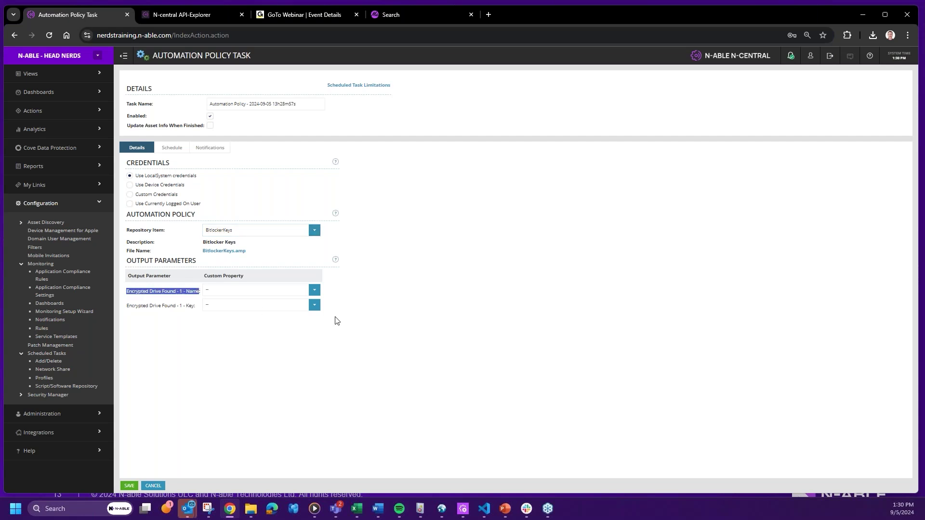
pyautogui.click(314, 289)
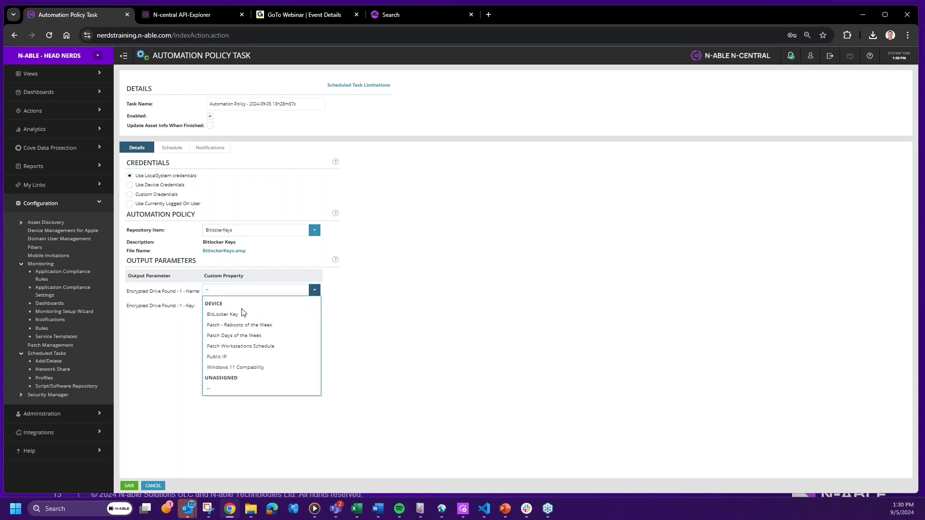
pyautogui.click(164, 335)
pyautogui.click(314, 306)
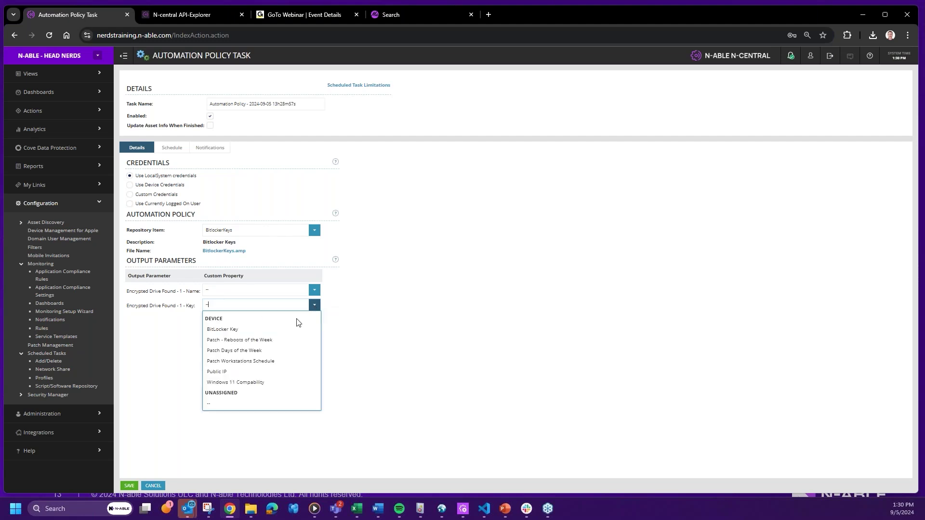
pyautogui.click(225, 330)
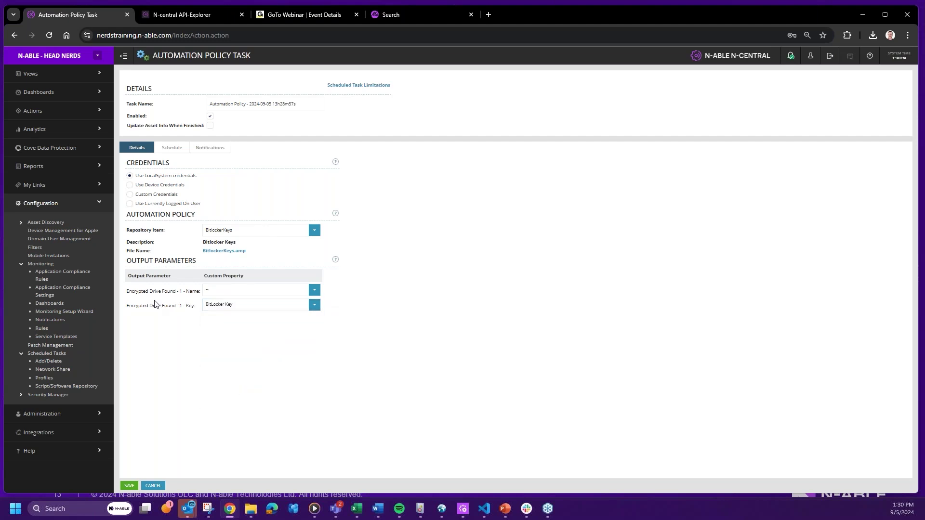
# Step: Set the automation policy task's schedule type to Recurring with an Hourly interval
pyautogui.click(172, 149)
pyautogui.click(395, 192)
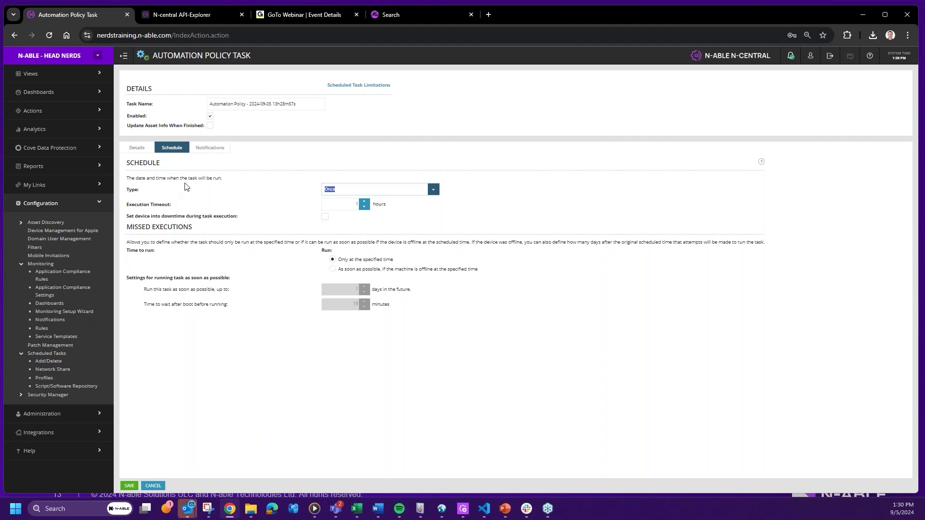
pyautogui.click(433, 191)
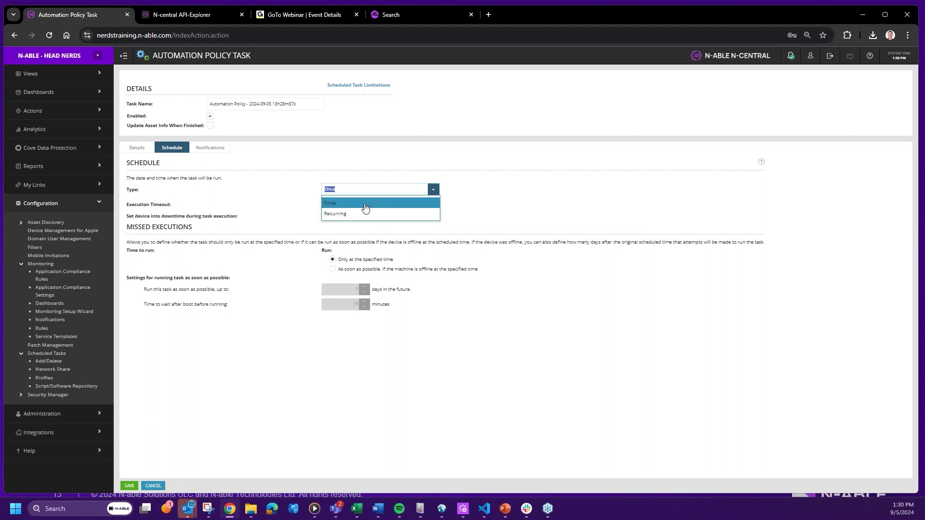
pyautogui.click(355, 213)
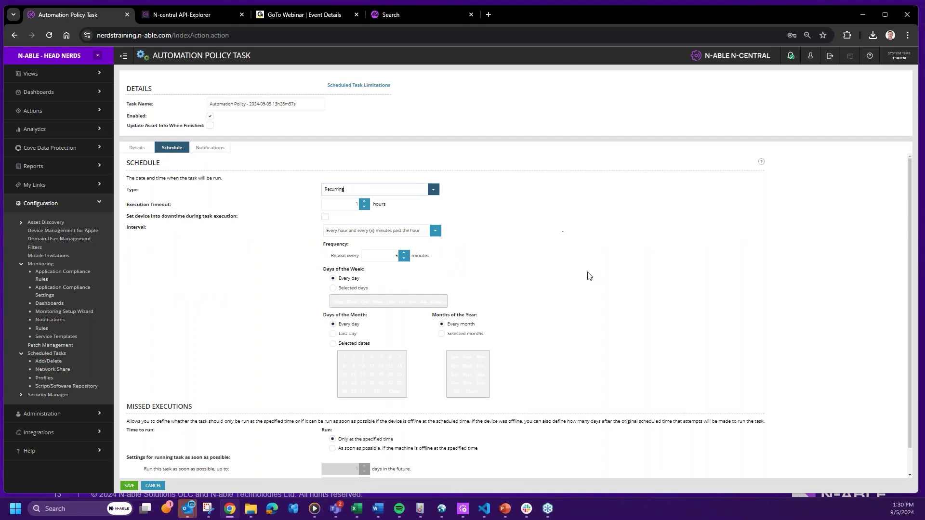
pyautogui.doubleClick(393, 256)
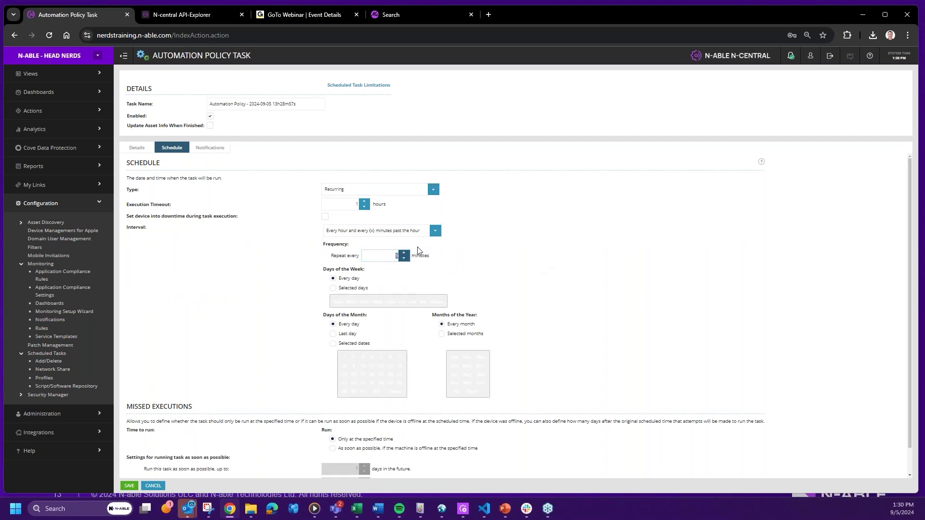
pyautogui.click(434, 231)
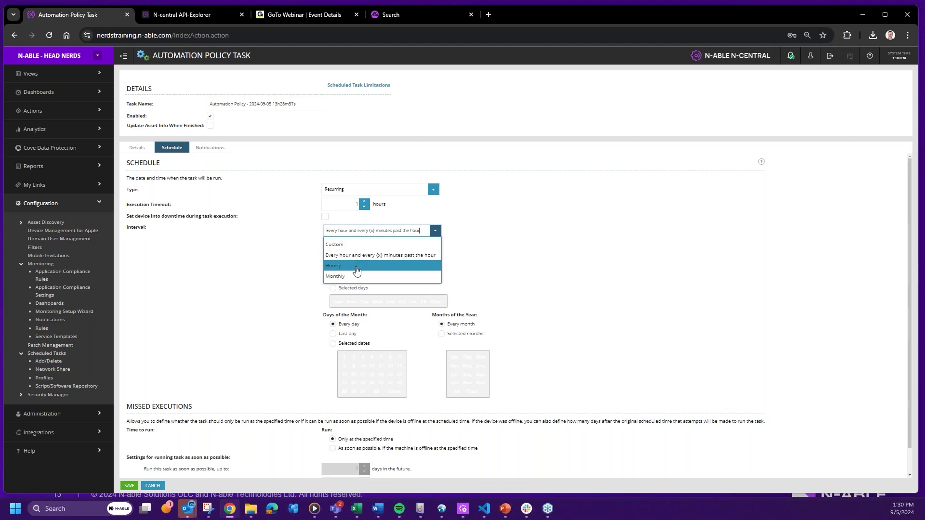
pyautogui.click(341, 265)
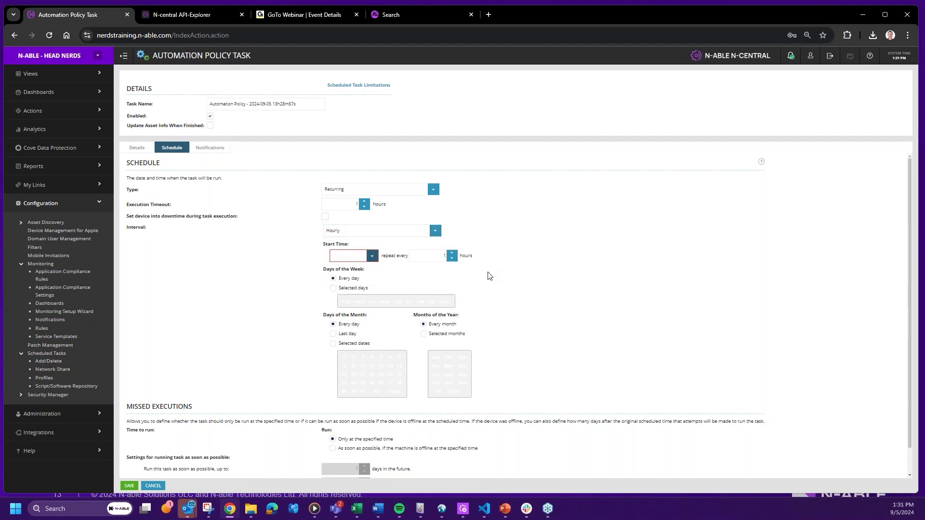
# Step: Set the hourly schedule's start time to 16:00 and its repetition to every 12 hours
pyautogui.write('12')
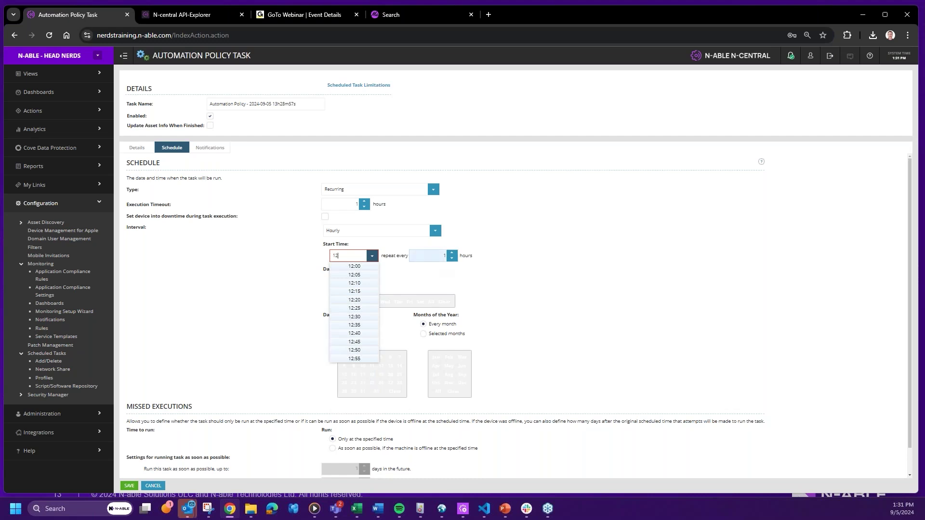
pyautogui.press('Tab')
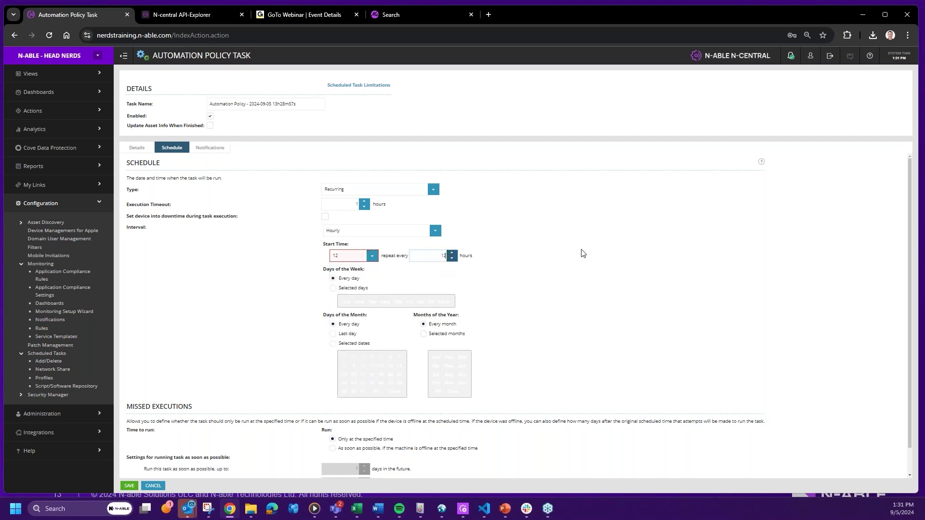
pyautogui.write('12')
pyautogui.hotkey('shift', 'Tab')
pyautogui.hotkey('shift', 'Tab')
pyautogui.click(372, 256)
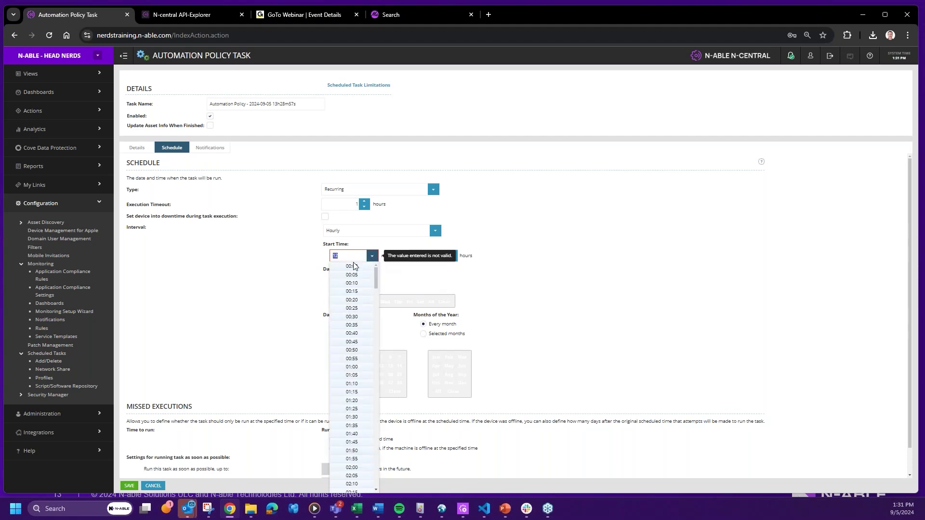
pyautogui.scroll(-5, 354, 376)
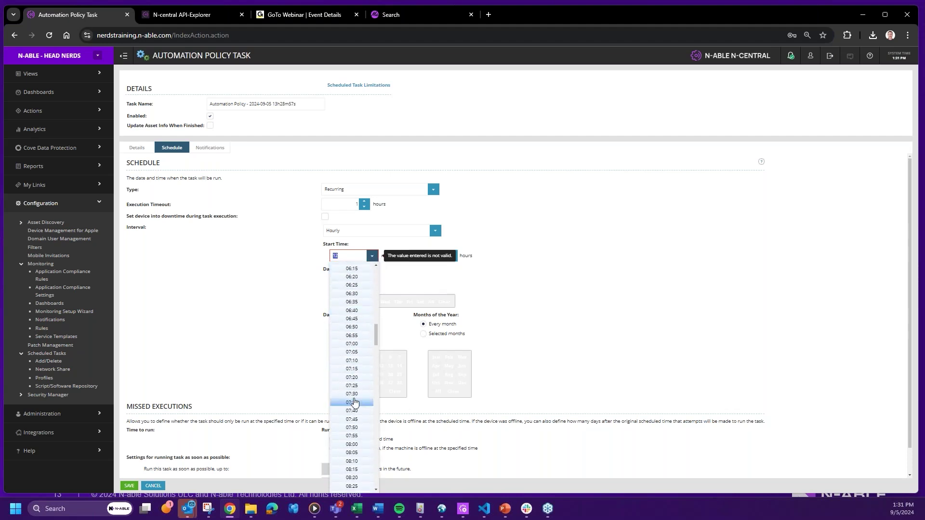
pyautogui.click(354, 371)
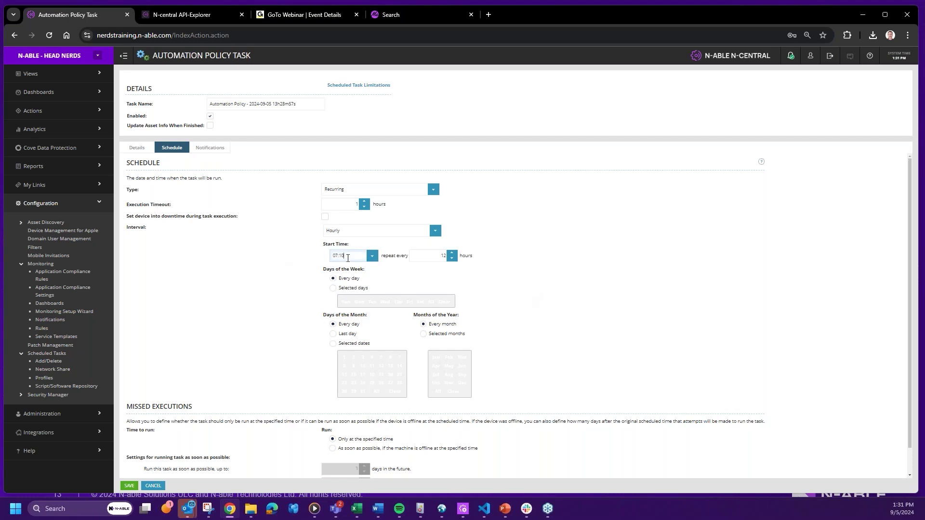
pyautogui.moveTo(347, 256); pyautogui.dragTo(236, 255)
pyautogui.write('16')
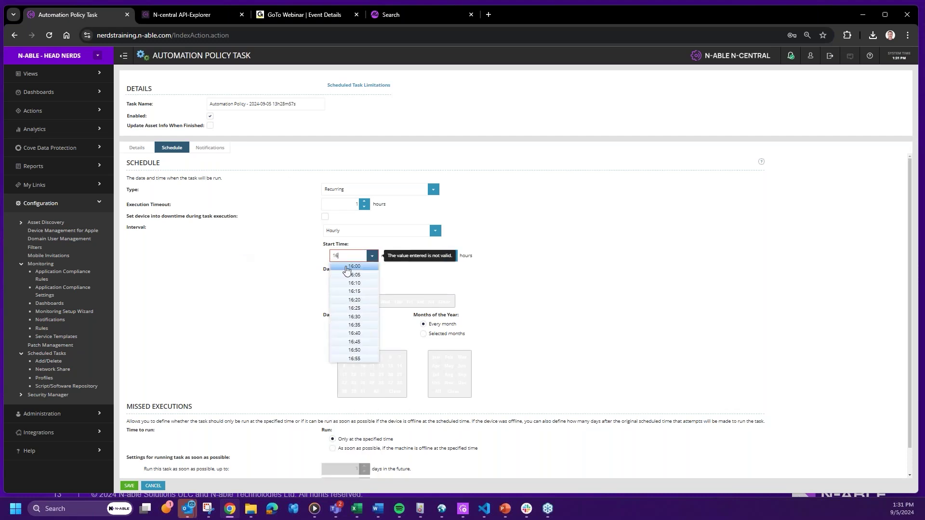
pyautogui.click(353, 266)
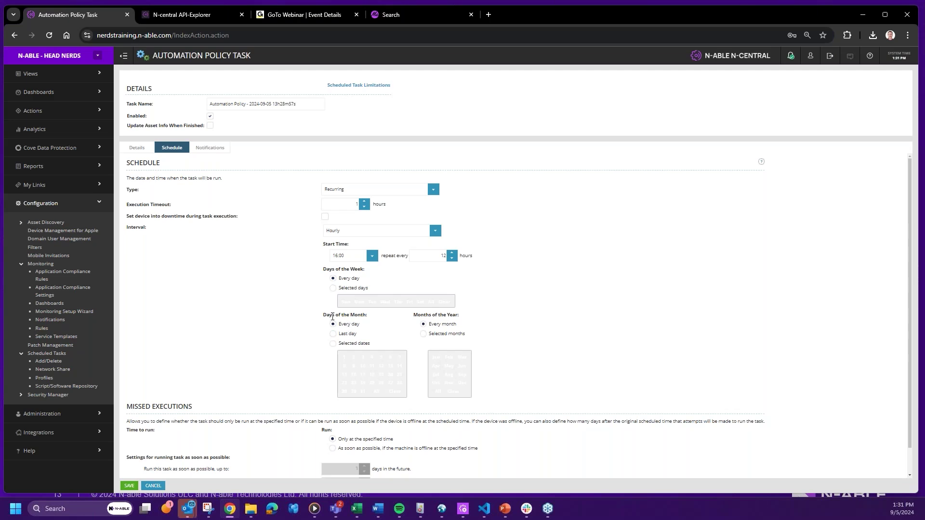
# Step: Open the automation policy task's name for editing
pyautogui.scroll(-1, 207, 267)
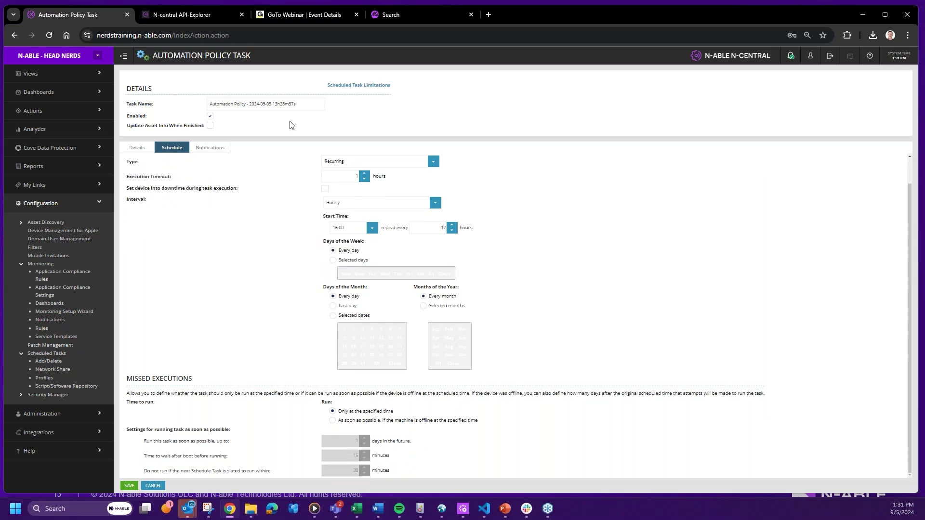
pyautogui.moveTo(298, 104); pyautogui.dragTo(104, 102)
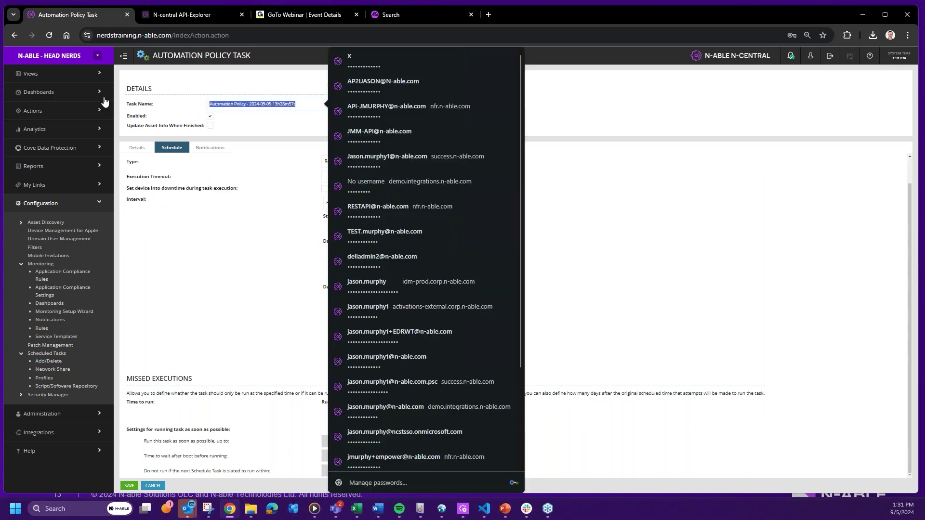
# Step: Name the automation policy task "Bit locker Keys" using the suggested spelling correction and save the task
pyautogui.write('Bitlocker Keys')
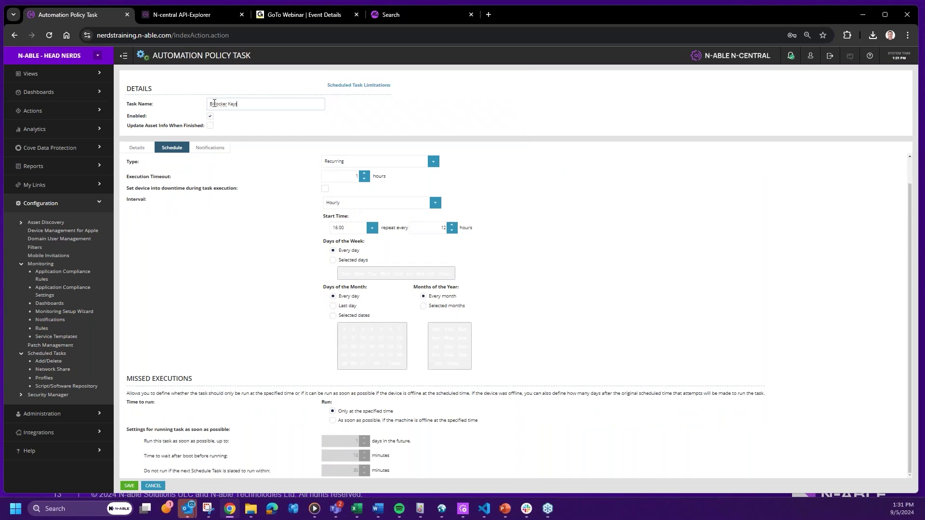
pyautogui.rightClick(215, 104)
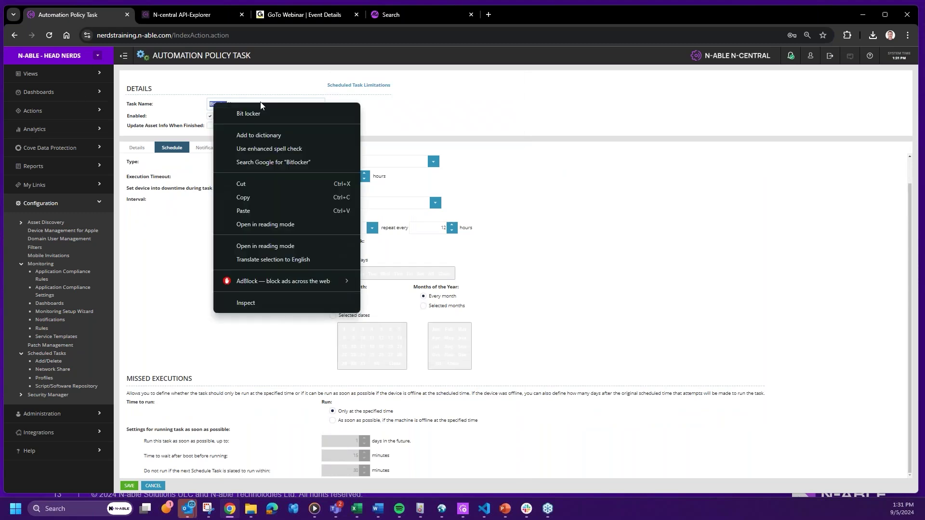
pyautogui.click(258, 114)
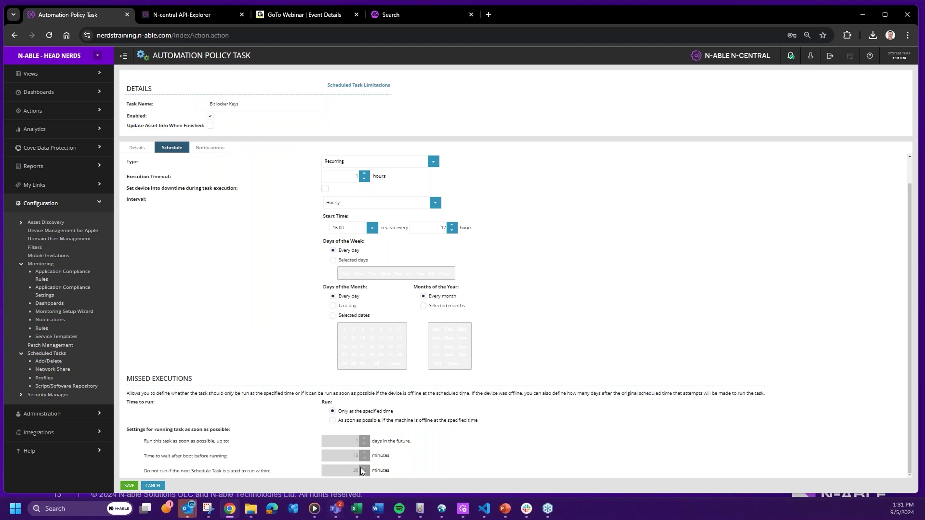
pyautogui.click(129, 486)
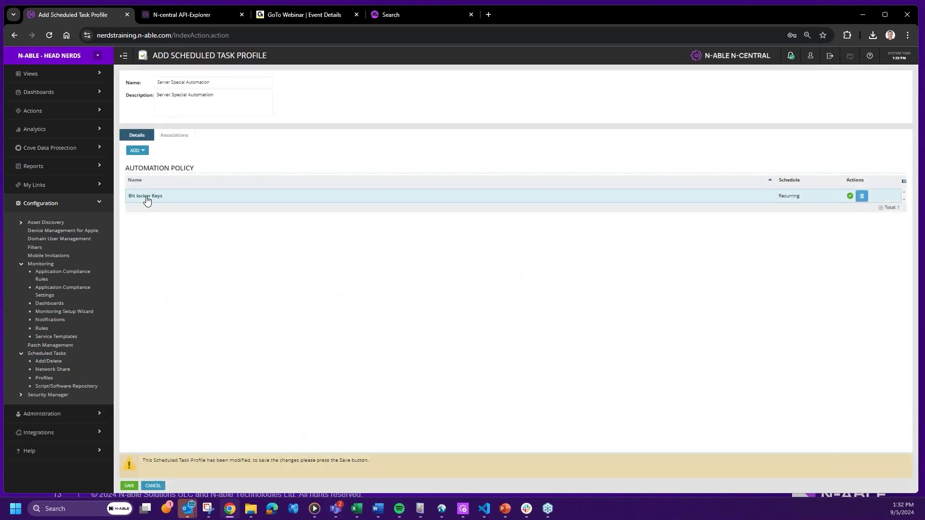
# Step: Add another automation policy task to the profile with Get Public IP Address as its repository item
pyautogui.click(136, 151)
pyautogui.click(147, 159)
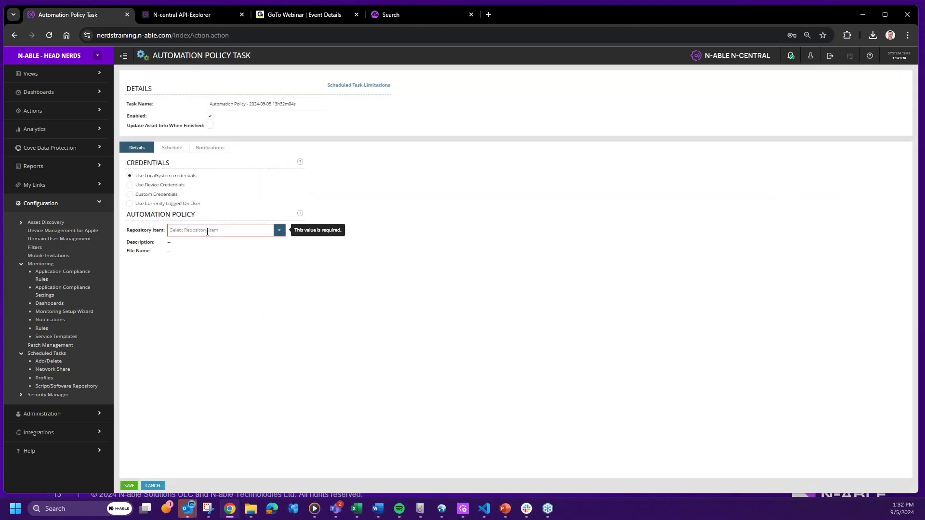
pyautogui.click(207, 232)
pyautogui.write('Public')
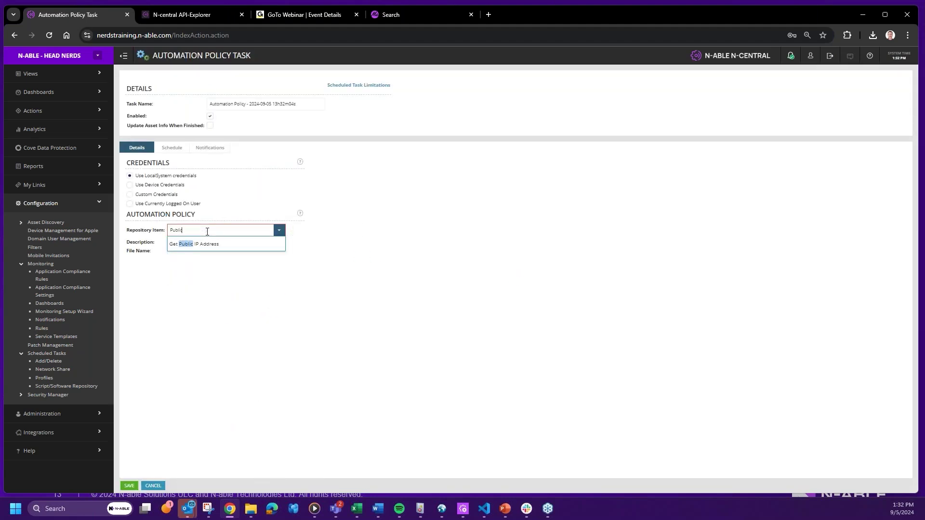
pyautogui.click(262, 246)
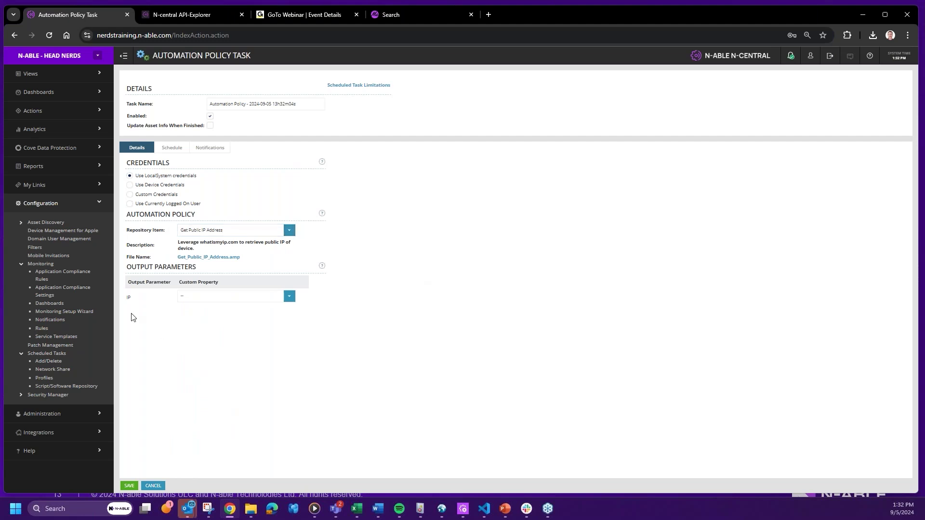
# Step: Assign the task's IP output parameter to the Public IP custom property
pyautogui.click(289, 295)
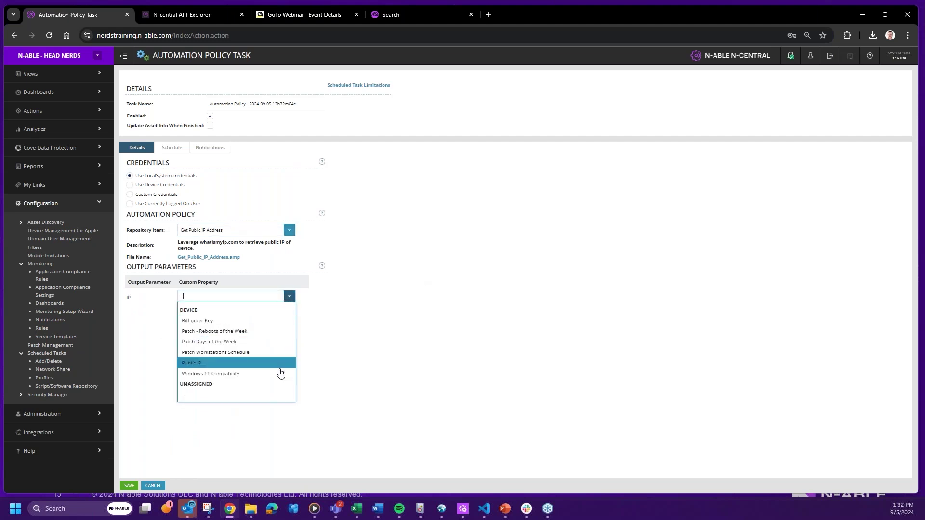
pyautogui.click(236, 373)
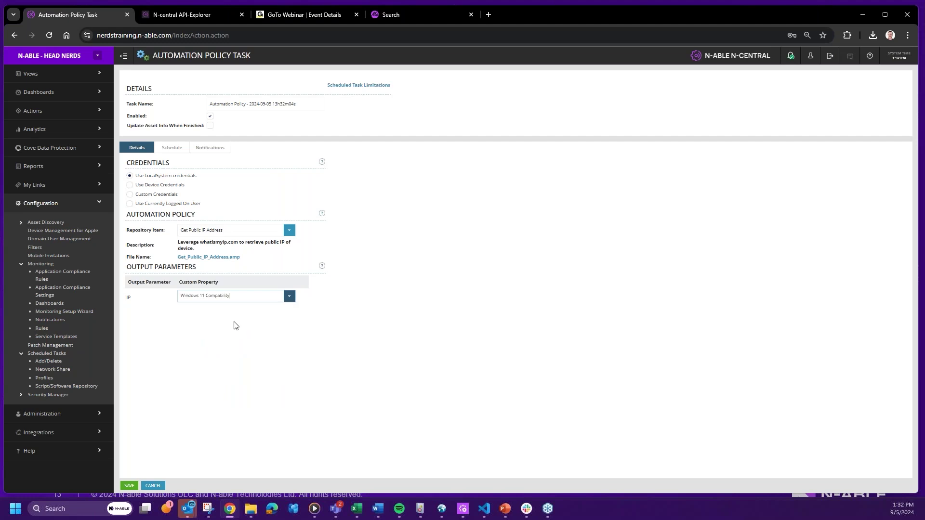
pyautogui.click(289, 297)
pyautogui.click(203, 363)
pyautogui.click(173, 148)
pyautogui.click(136, 150)
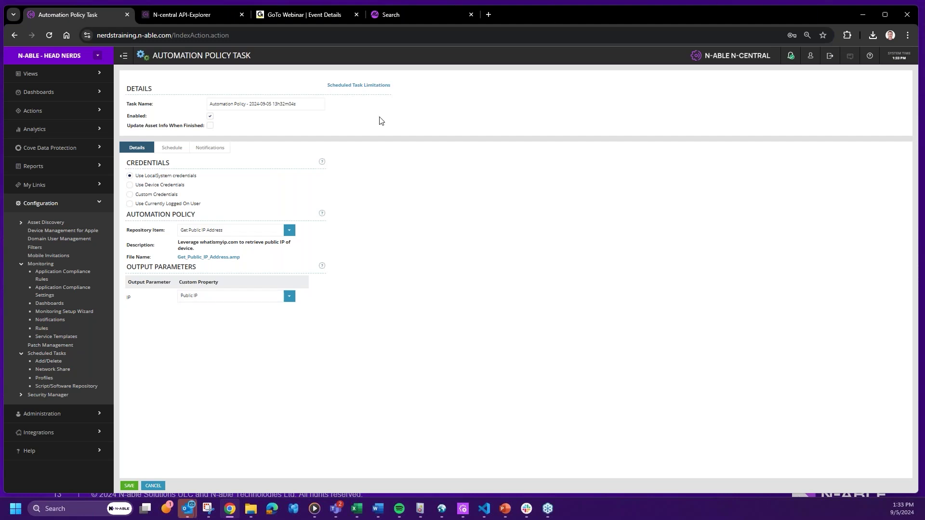
# Step: Name the task "Public IP" and save both the task and the Server Special Automation profile
pyautogui.tripleClick(309, 104)
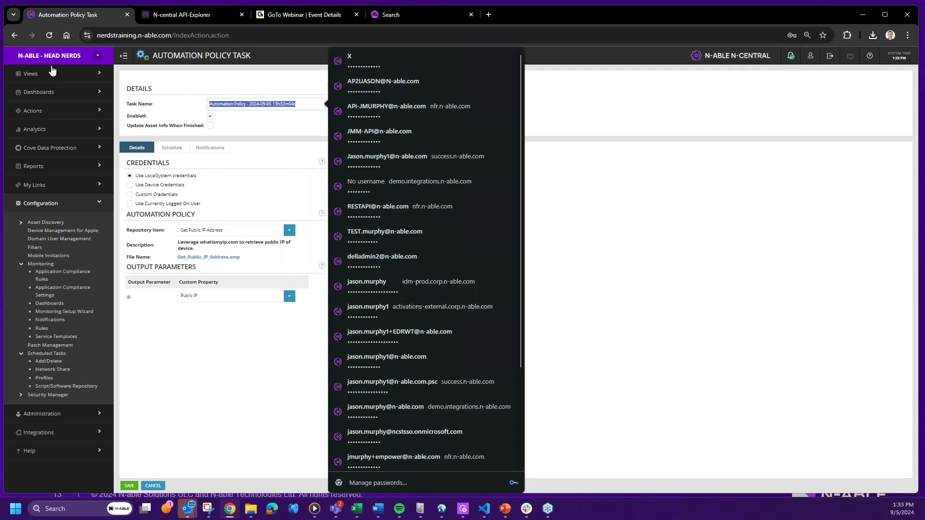
pyautogui.write('Public IP')
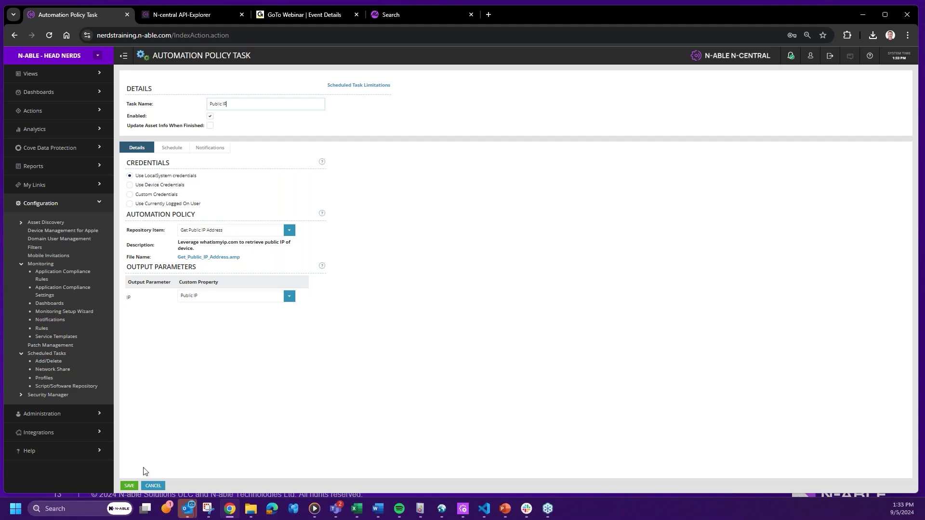
pyautogui.click(129, 485)
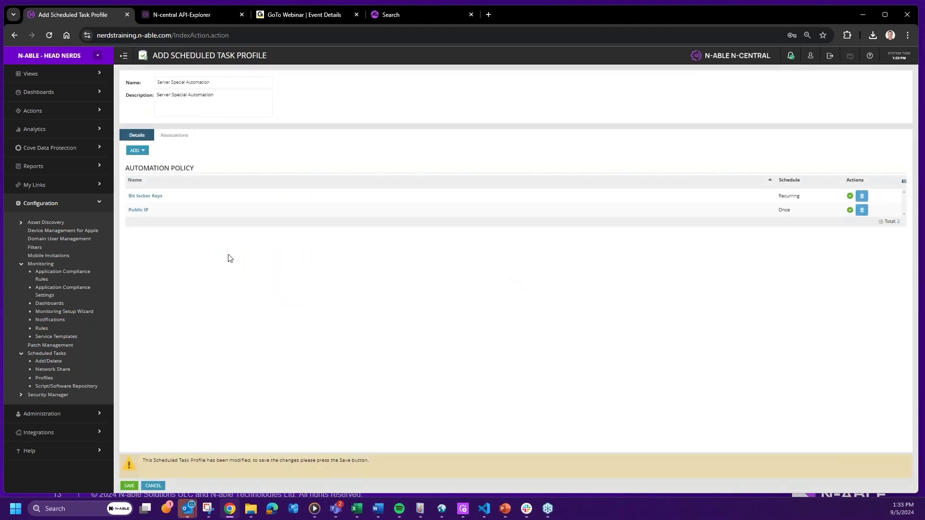
pyautogui.tripleClick(223, 94)
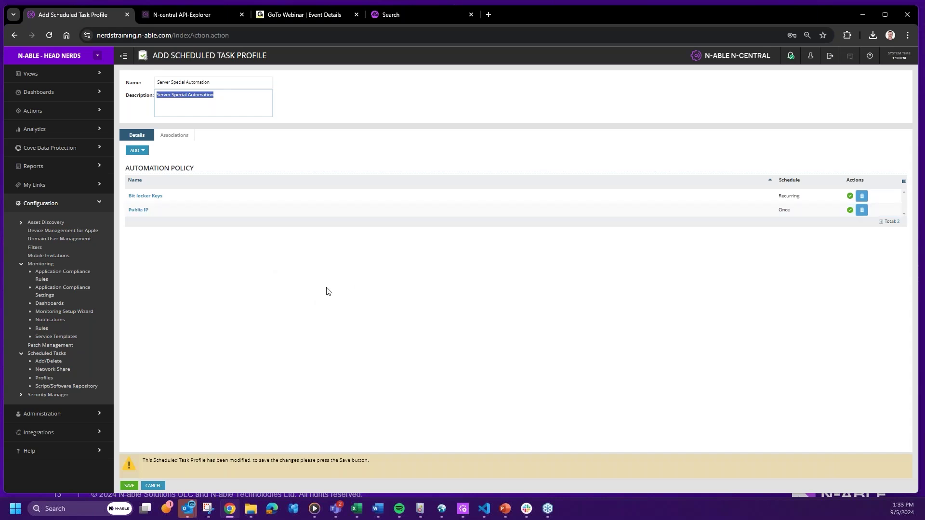
pyautogui.click(129, 485)
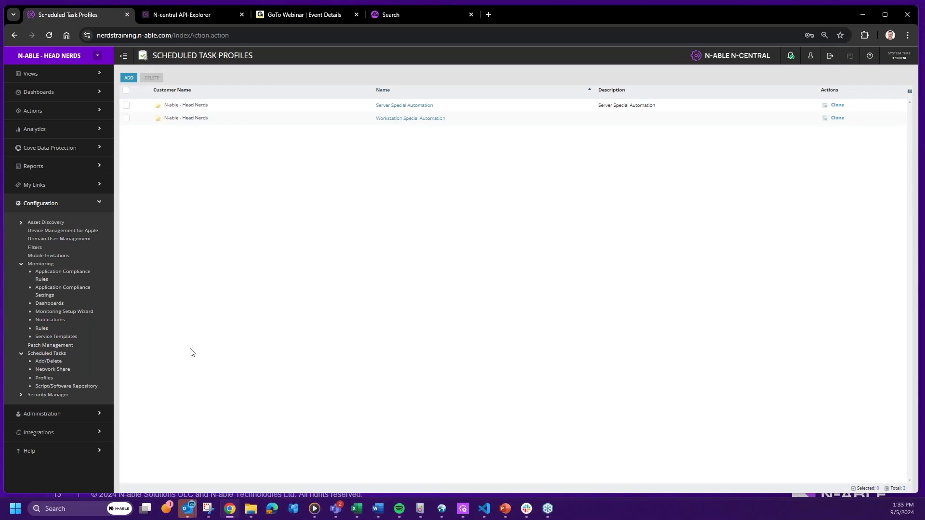
# Step: Open the Red321 Company laptop's custom properties from the device list and examine its BitLocker Key and Public IP entries
pyautogui.click(30, 73)
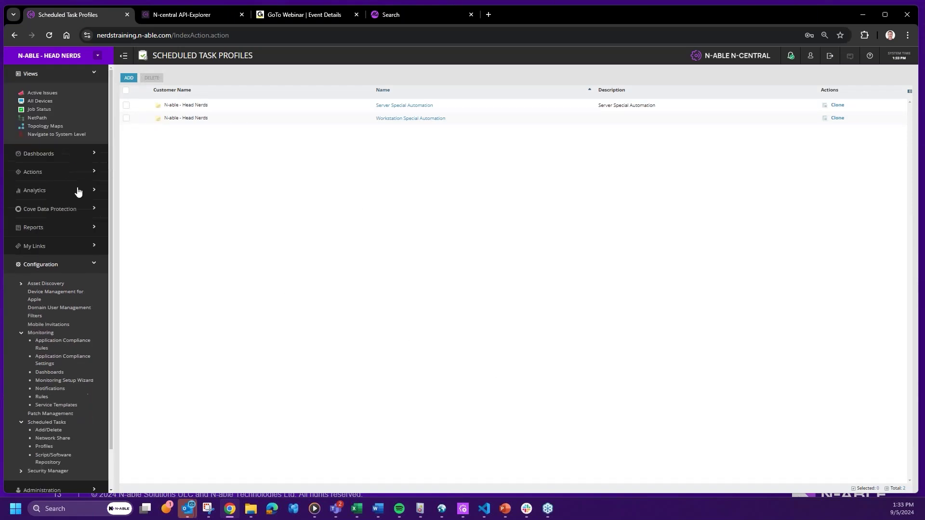
pyautogui.click(39, 101)
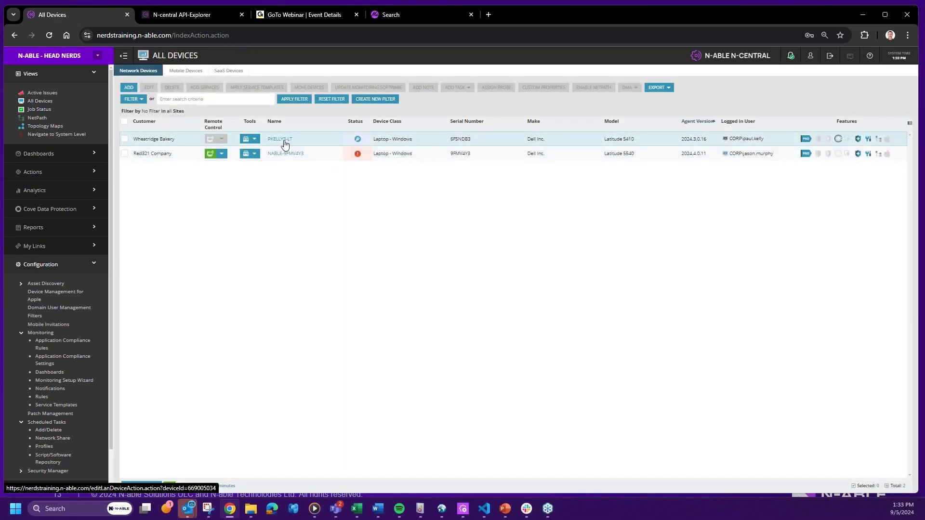
pyautogui.click(281, 155)
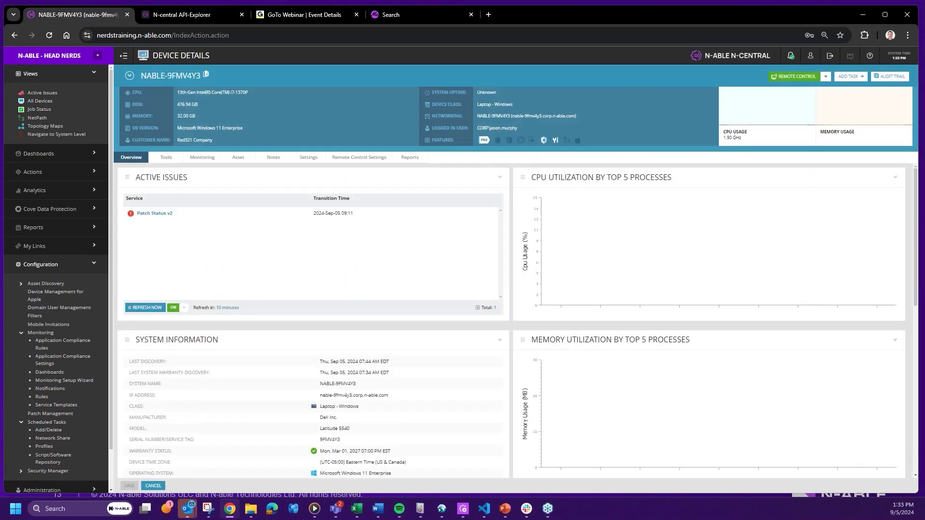
pyautogui.click(308, 157)
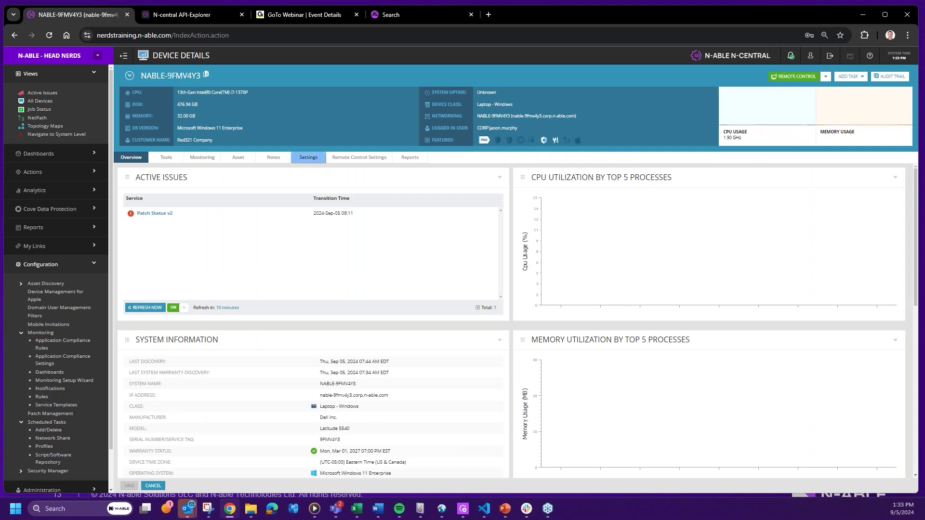
pyautogui.click(692, 169)
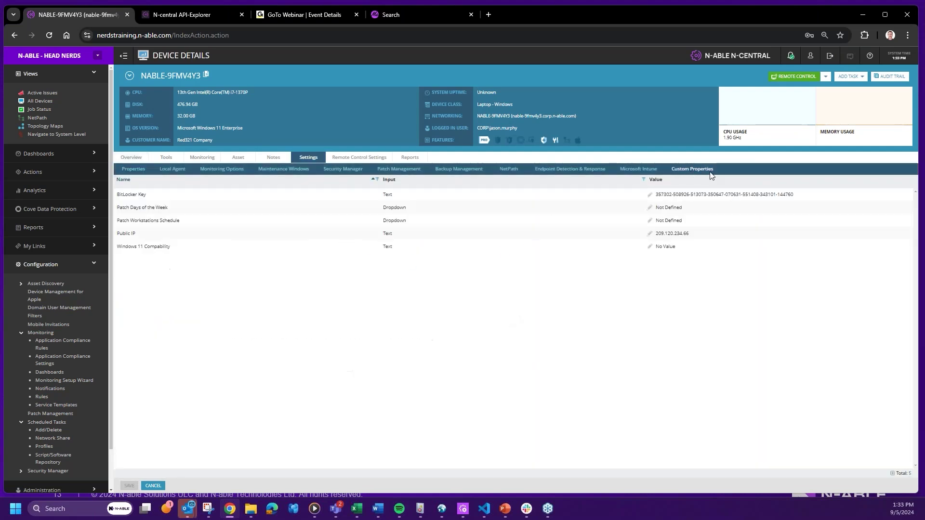
pyautogui.click(708, 235)
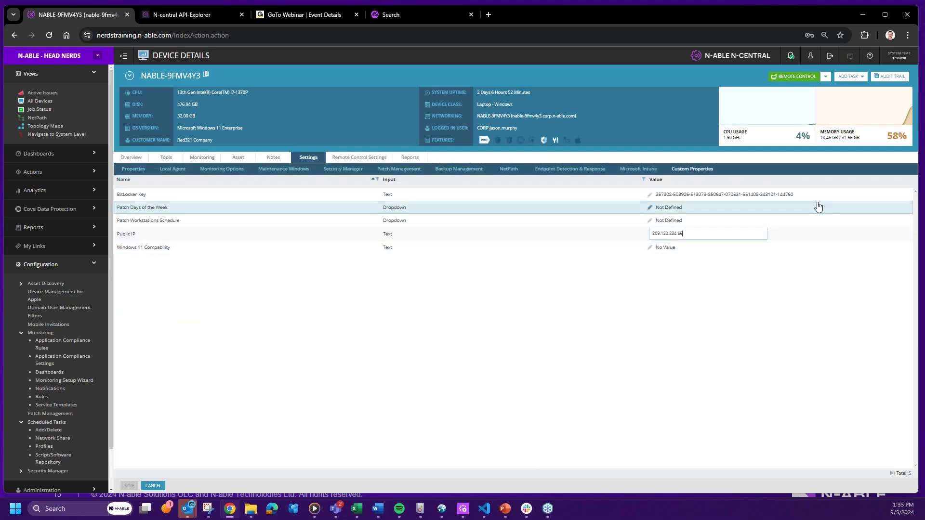
pyautogui.click(758, 199)
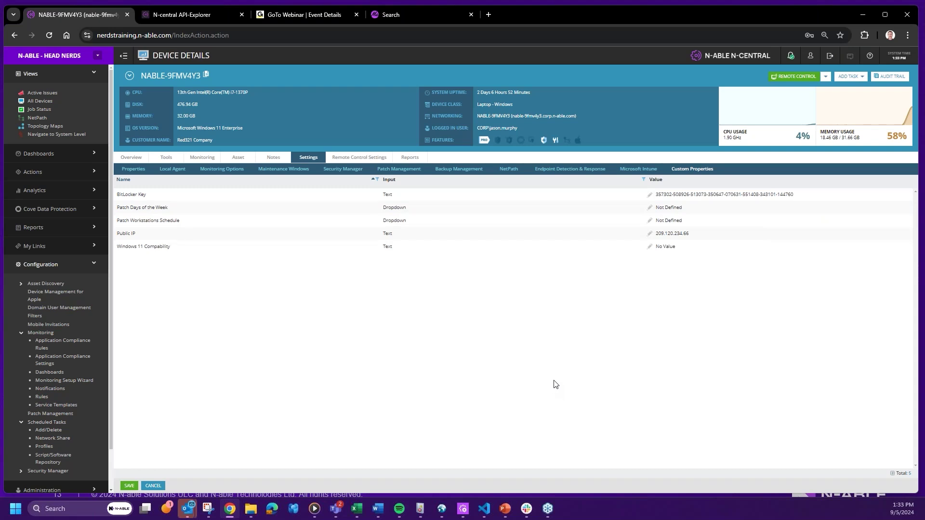
pyautogui.click(456, 190)
pyautogui.click(458, 169)
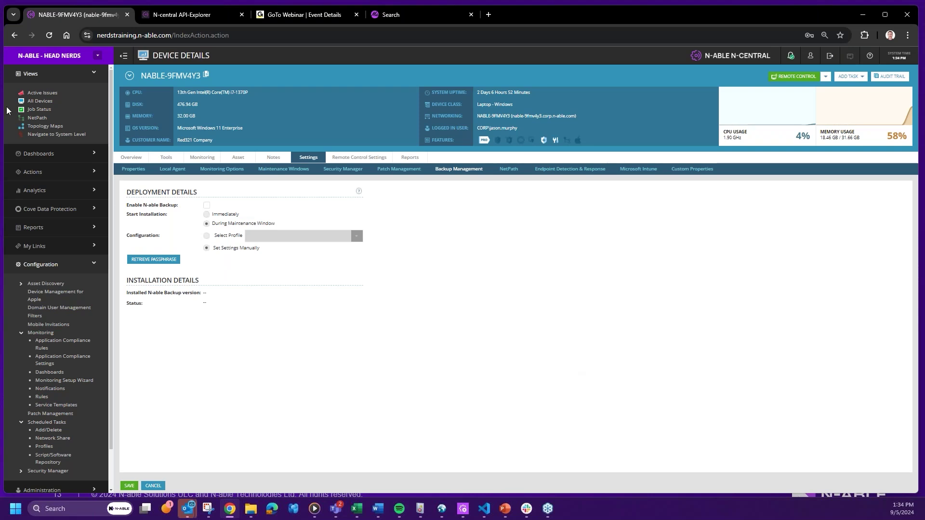
# Step: Look through the script/software repository and the Server Special Automation profile, including the task types it can add, and close the profile unsaved
pyautogui.click(23, 102)
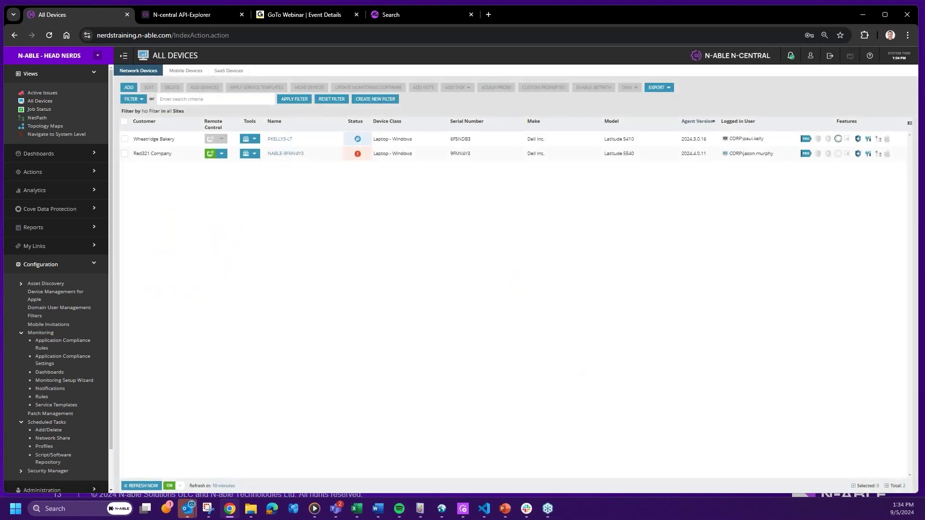
pyautogui.press('super+shift+s')
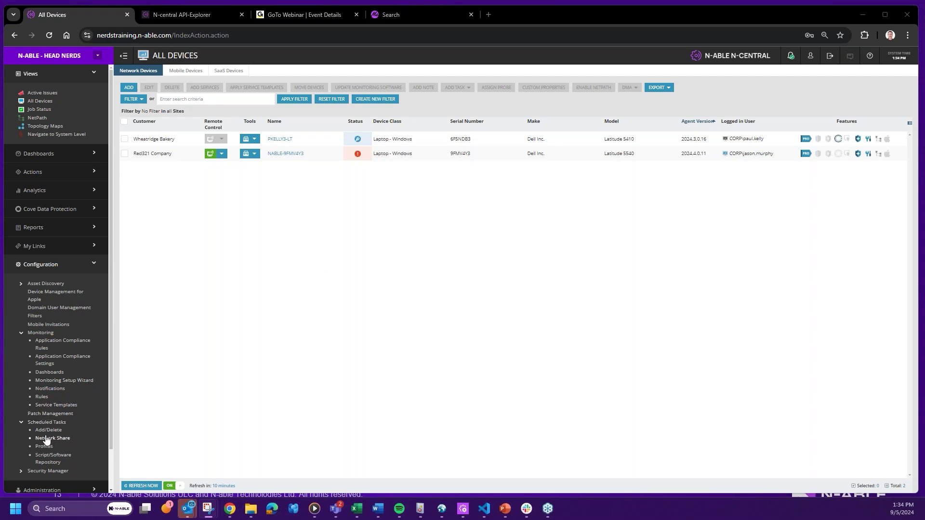
pyautogui.click(53, 458)
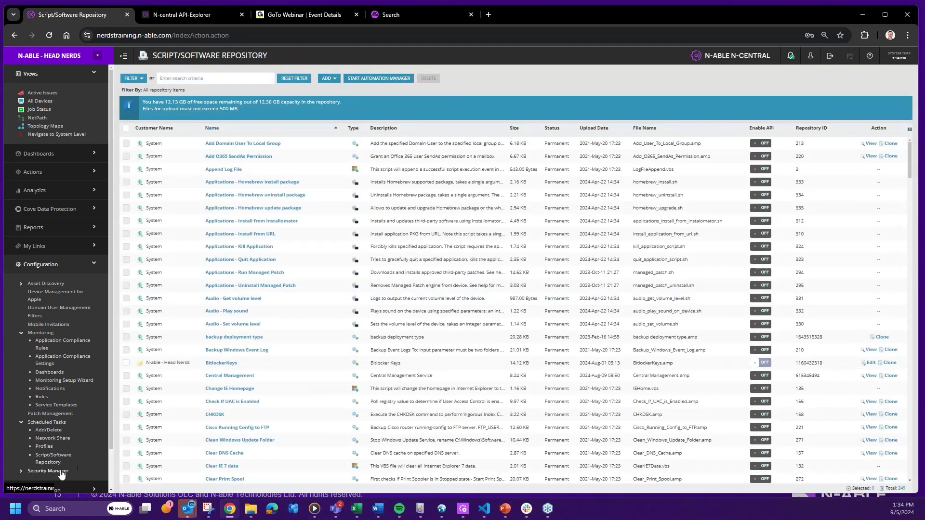
pyautogui.click(44, 446)
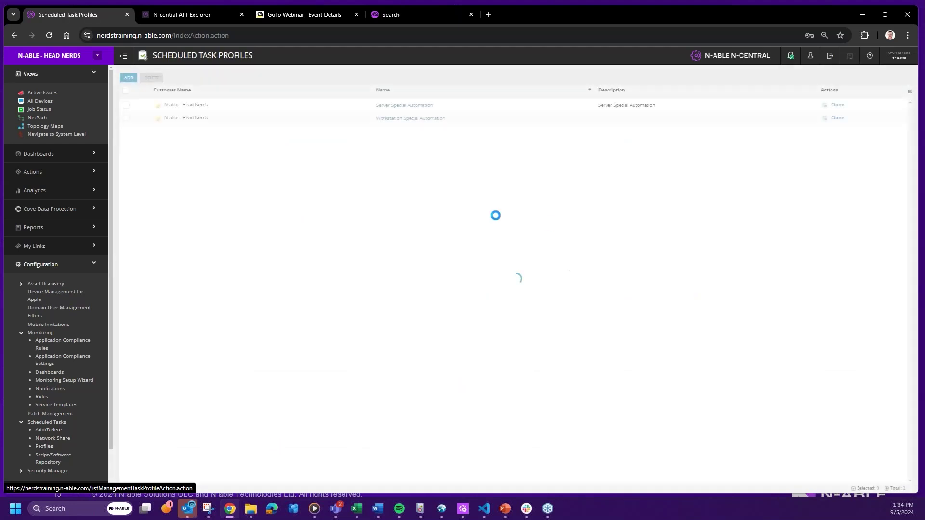
pyautogui.click(401, 106)
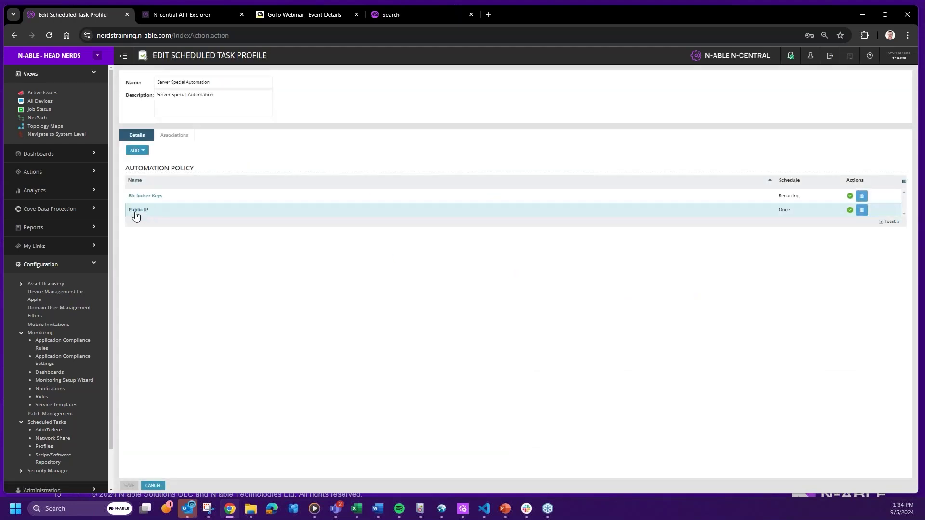
pyautogui.click(136, 150)
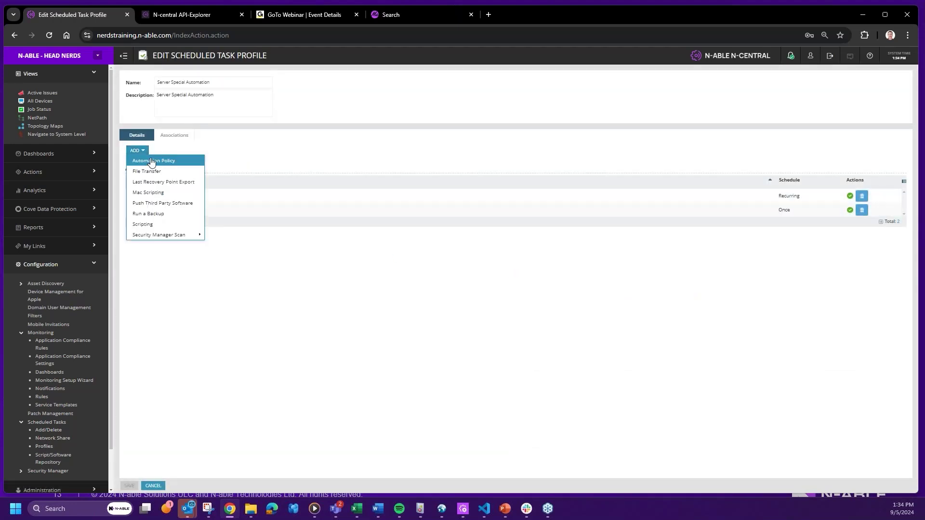
pyautogui.click(311, 333)
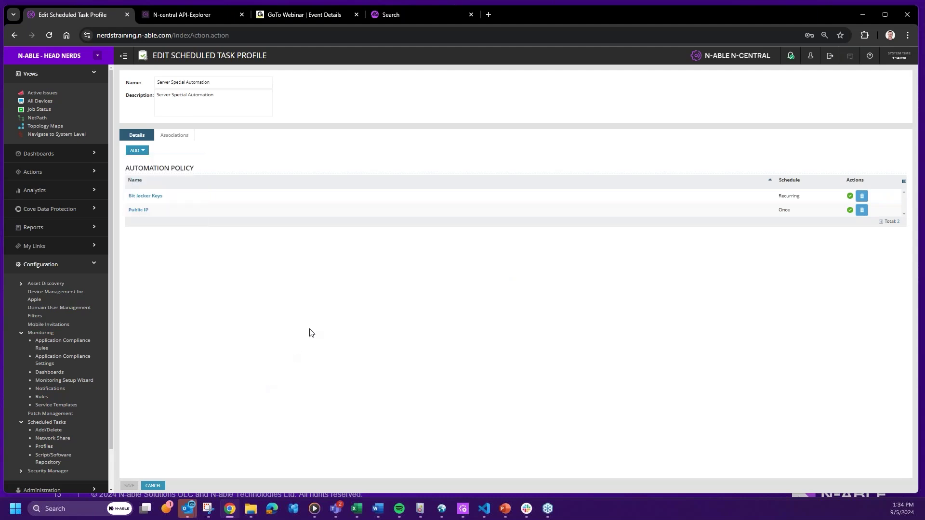
pyautogui.click(154, 486)
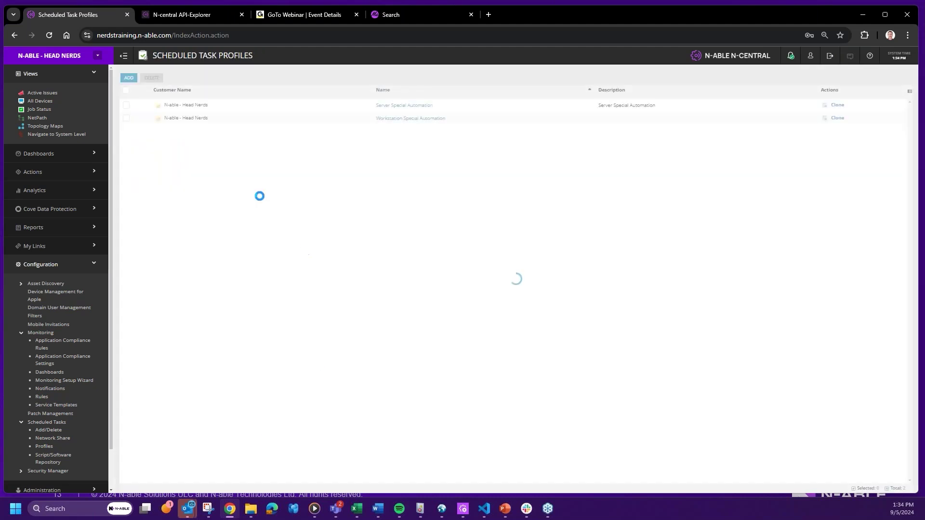
# Step: Add an automation policy task to the Workstation Special Automation profile, using the ThreatLocker Deployment repository item
pyautogui.click(404, 119)
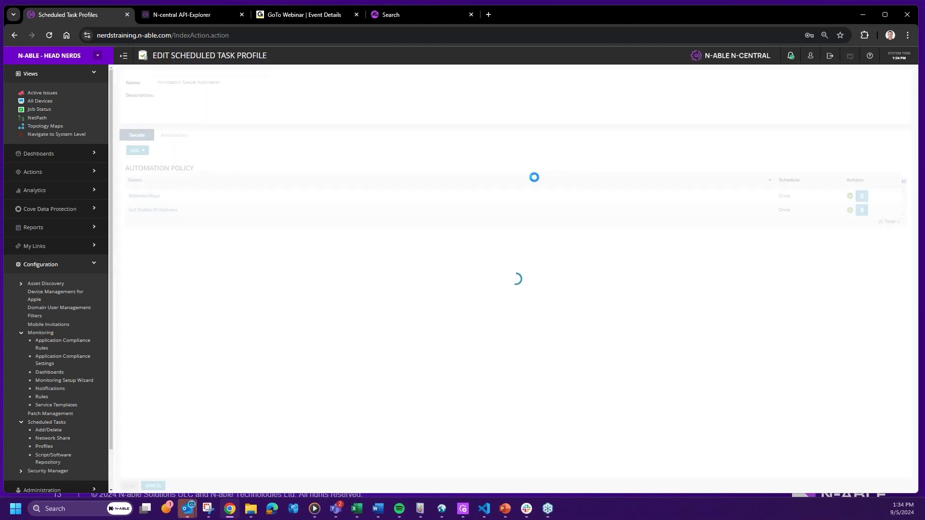
pyautogui.click(137, 150)
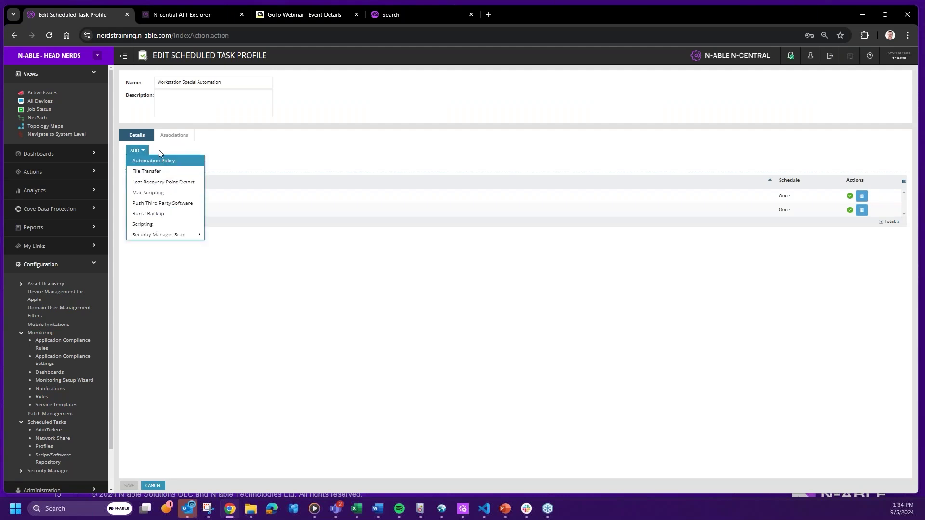
pyautogui.click(156, 160)
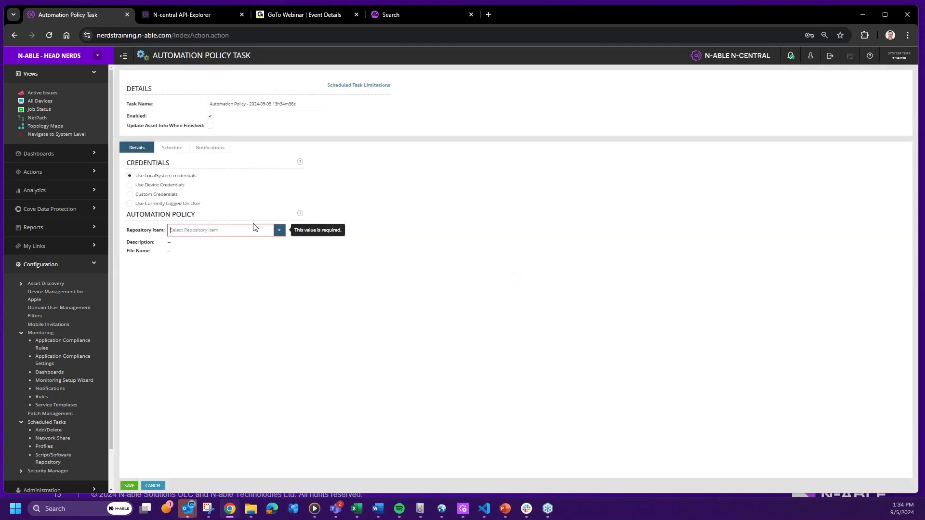
pyautogui.click(254, 227)
pyautogui.write('Threat')
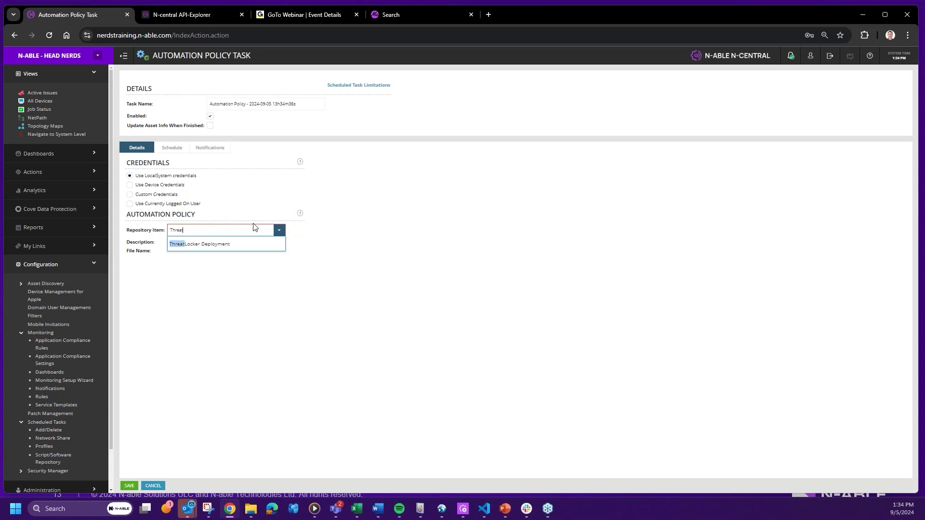
pyautogui.click(248, 244)
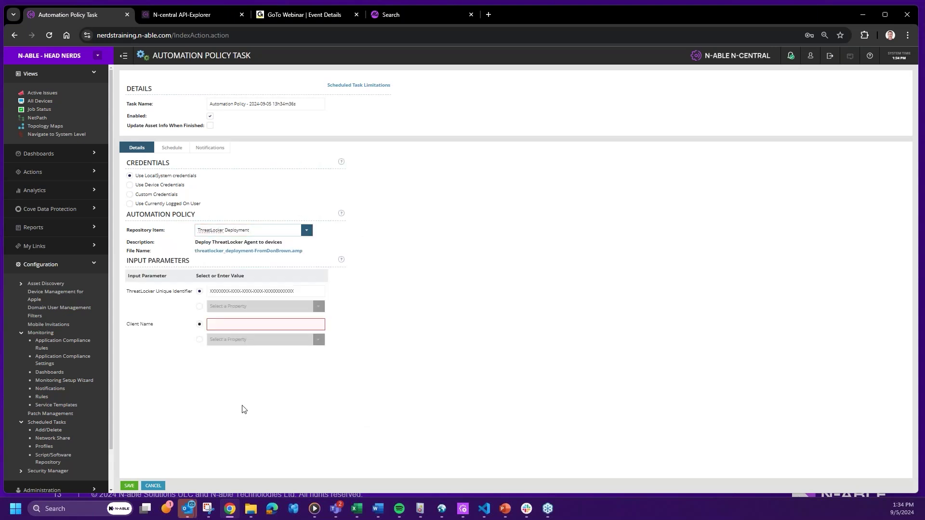
# Step: Assign the ThreatLocker Install Key organization property to the ThreatLocker Unique Identifier parameter and set the Client Name to "RED321 Company"
pyautogui.moveTo(127, 292); pyautogui.dragTo(192, 291)
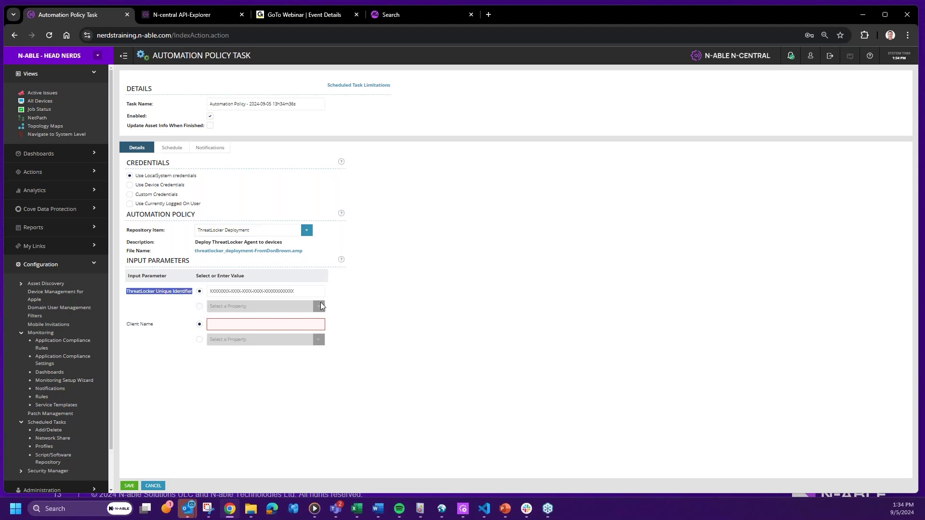
pyautogui.click(199, 307)
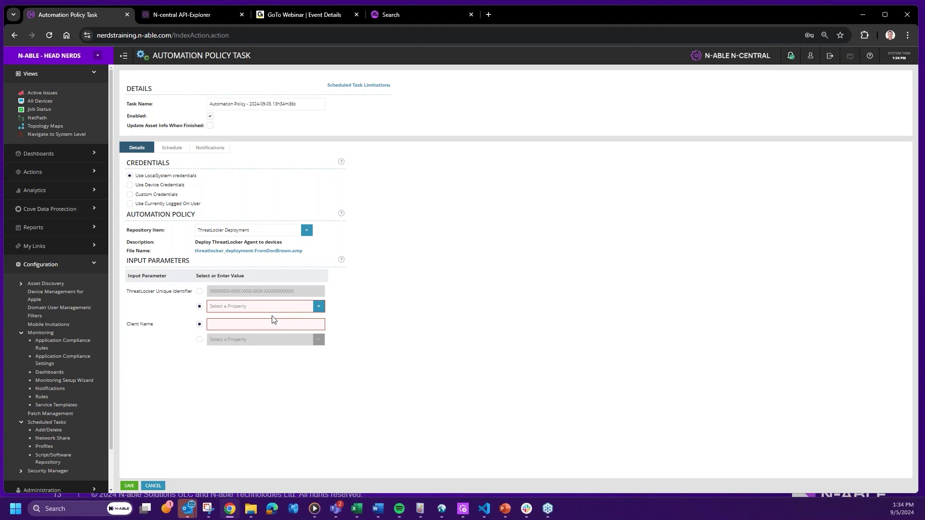
pyautogui.click(310, 306)
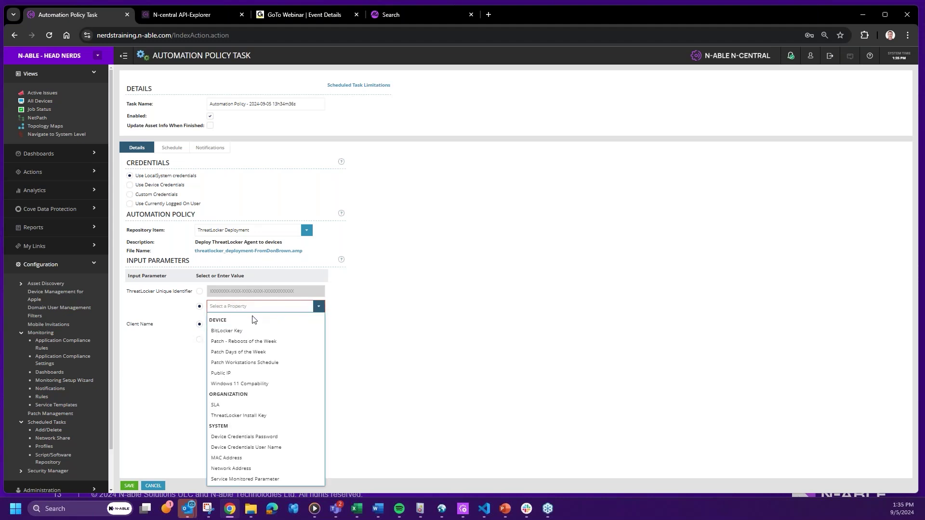
pyautogui.click(231, 416)
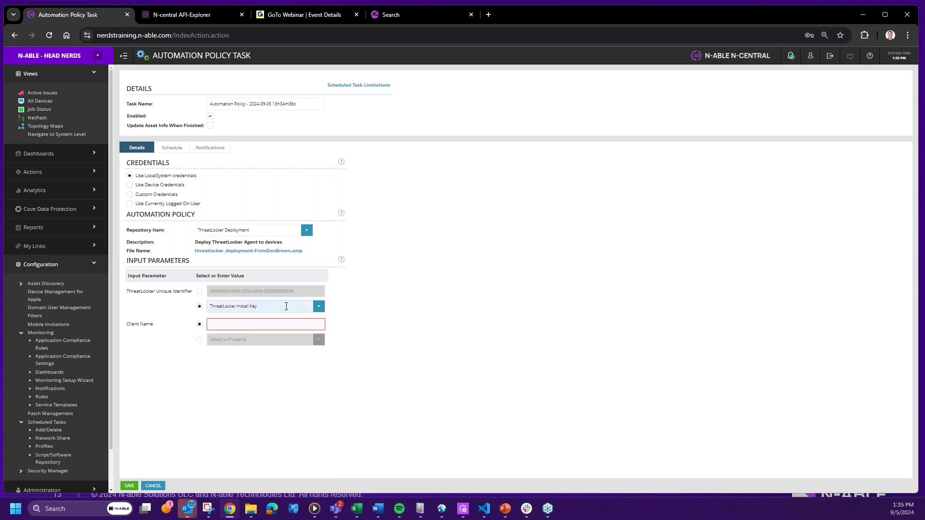
pyautogui.click(210, 325)
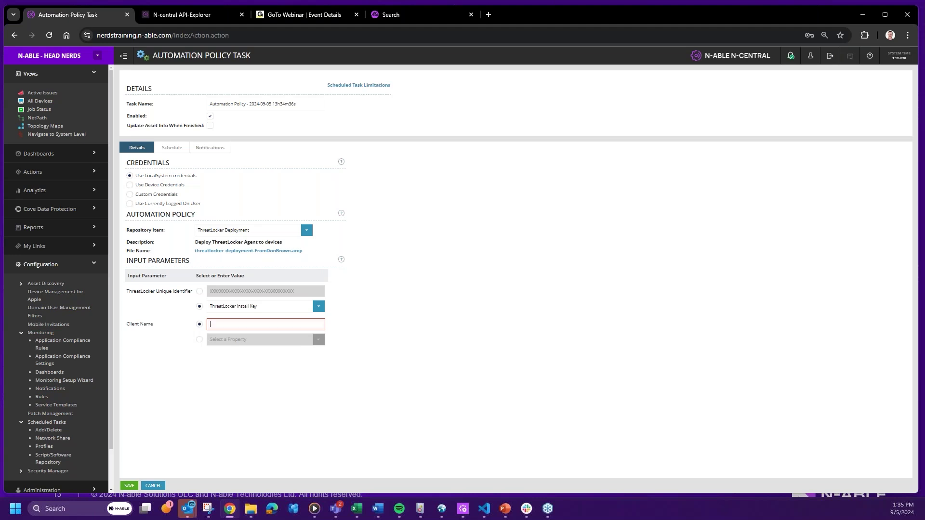
pyautogui.write('RED321')
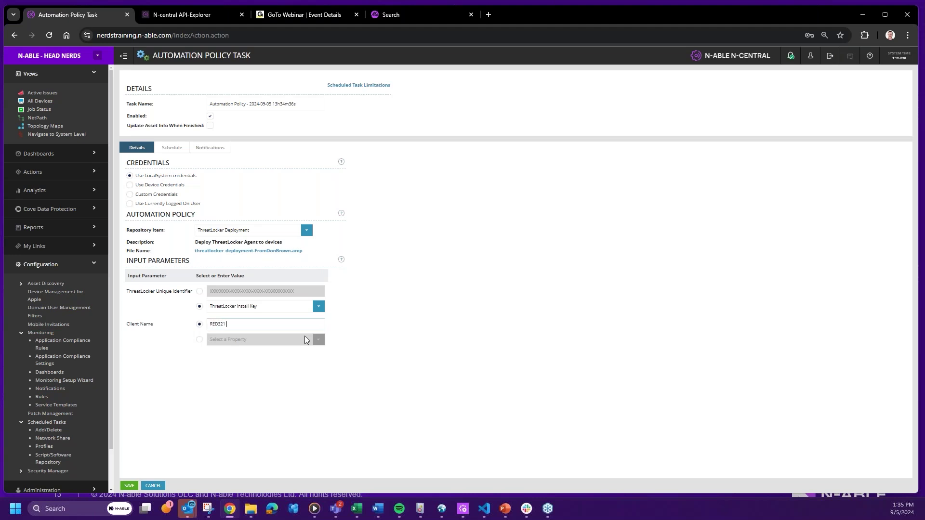
pyautogui.write(' Company')
# Step: Set the task's schedule type to Recurring and save the task into the profile
pyautogui.click(168, 149)
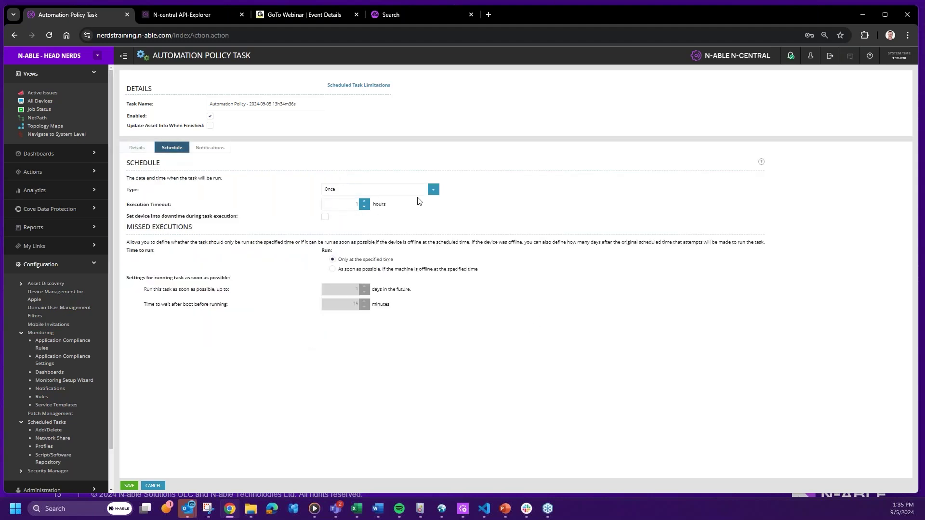
pyautogui.click(433, 191)
pyautogui.click(405, 213)
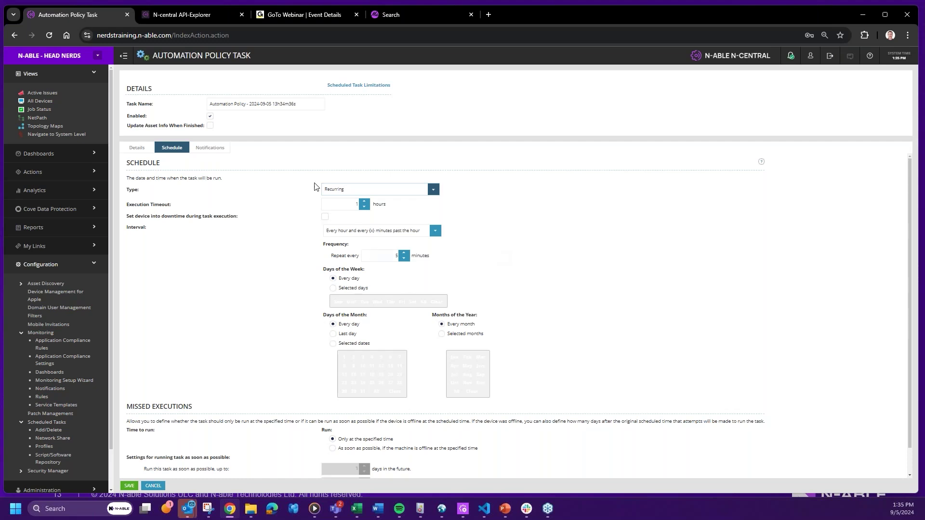
pyautogui.doubleClick(355, 203)
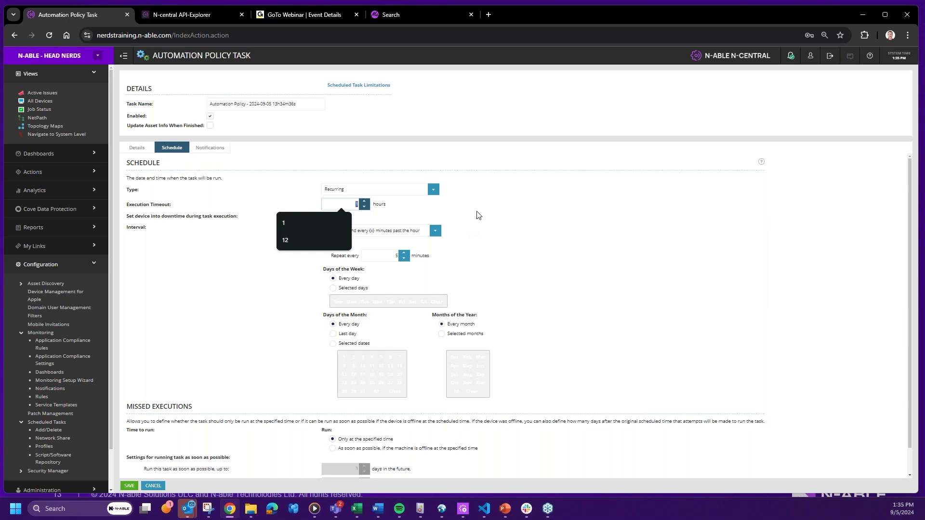
pyautogui.click(215, 289)
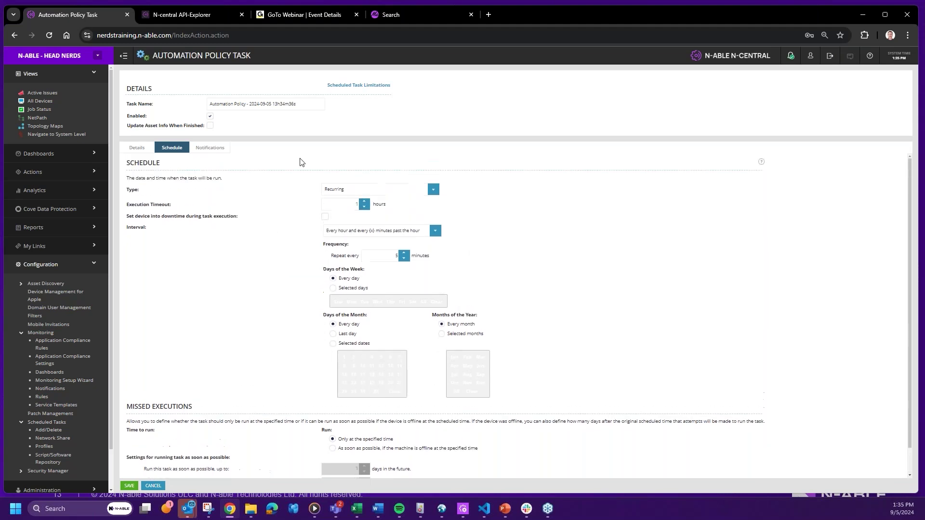
pyautogui.click(129, 485)
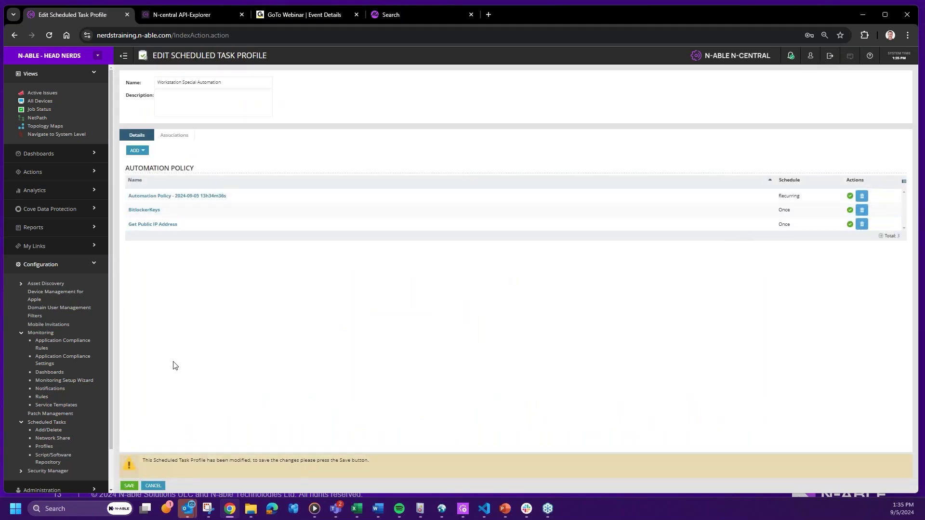
pyautogui.tripleClick(212, 83)
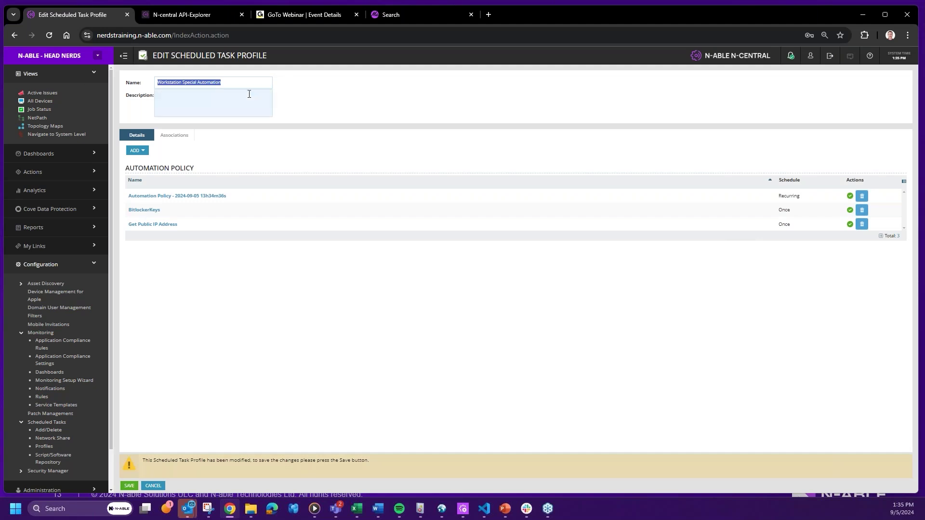
pyautogui.click(433, 108)
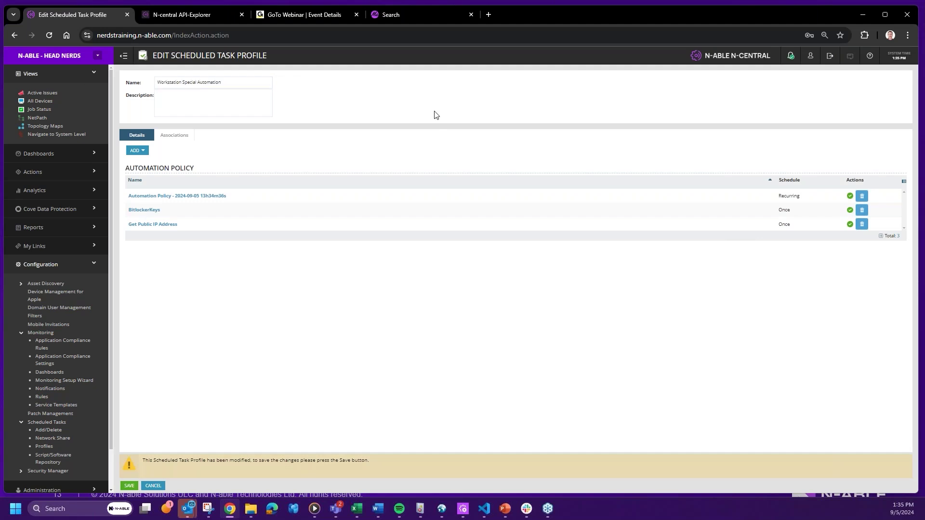
# Step: Open the *Special Automation rule and deselect Wheatridge Bakery in its customer and site access
pyautogui.click(42, 397)
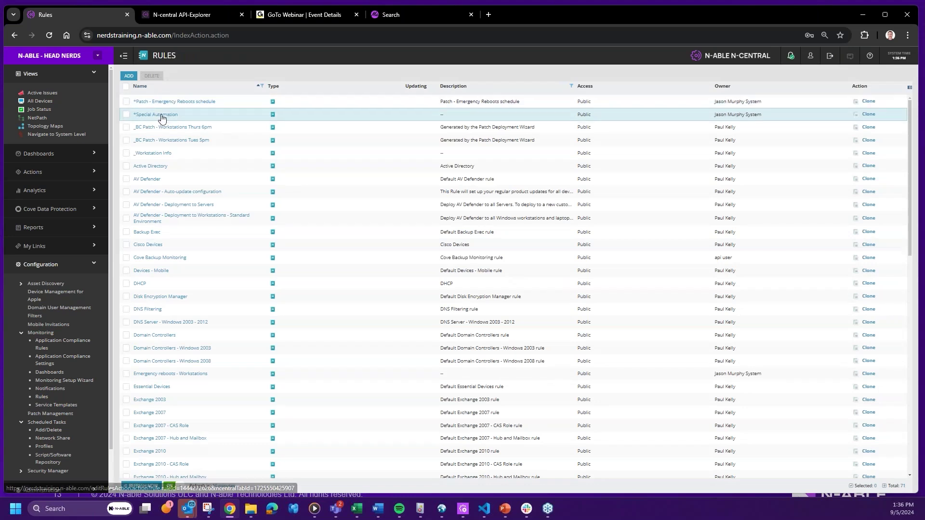
pyautogui.click(182, 118)
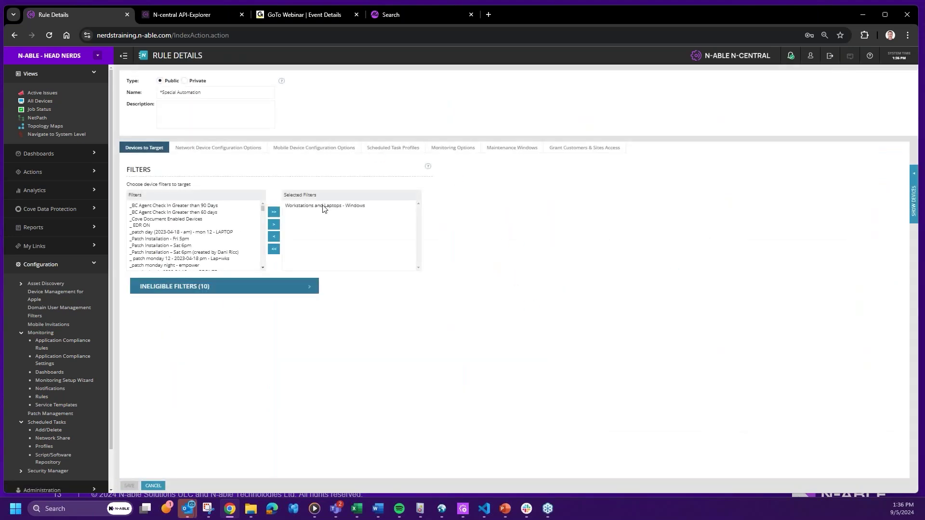
pyautogui.click(324, 206)
pyautogui.click(595, 148)
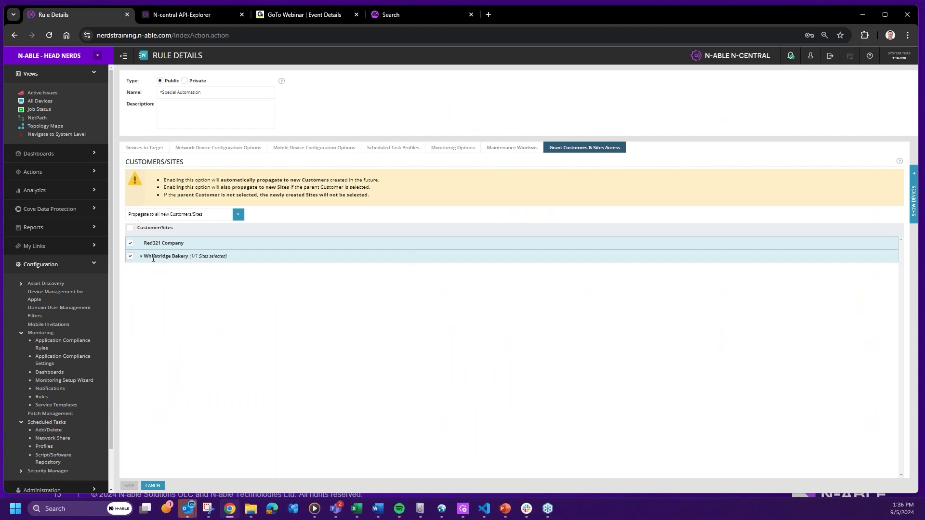
pyautogui.click(130, 256)
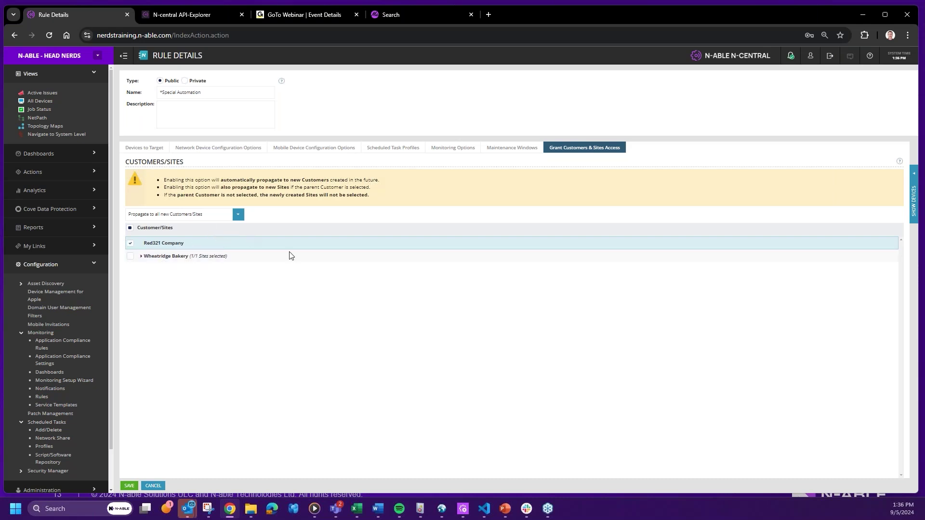
# Step: Check the rule's selected scheduled task profile and target device filter, and save the rule
pyautogui.click(399, 151)
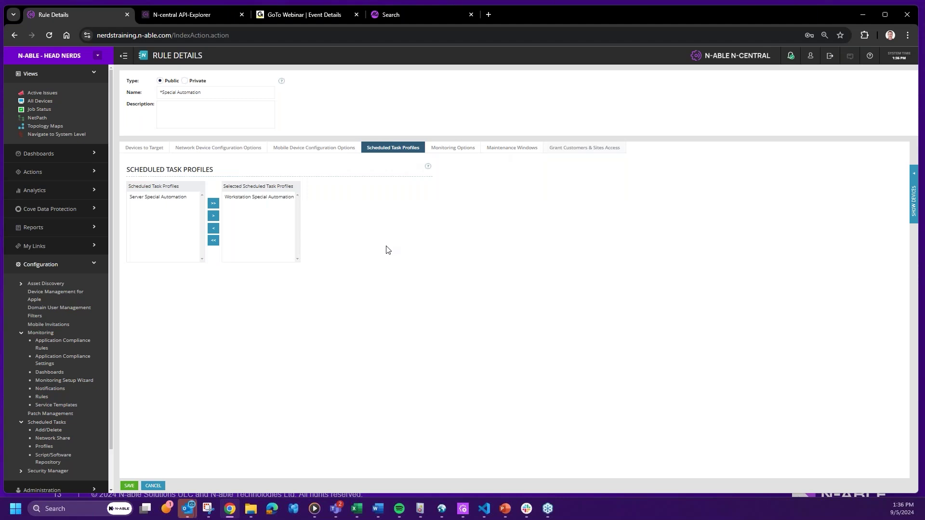
pyautogui.click(241, 197)
pyautogui.click(145, 148)
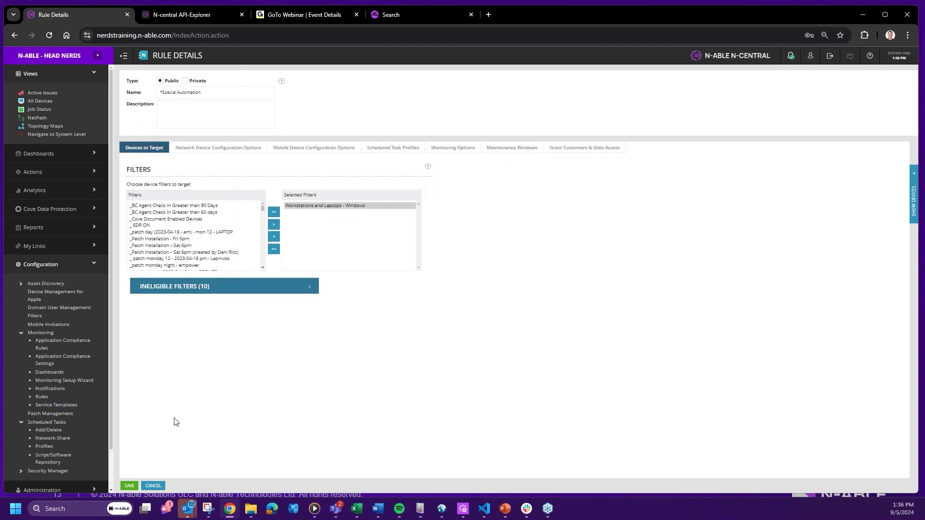
pyautogui.click(129, 485)
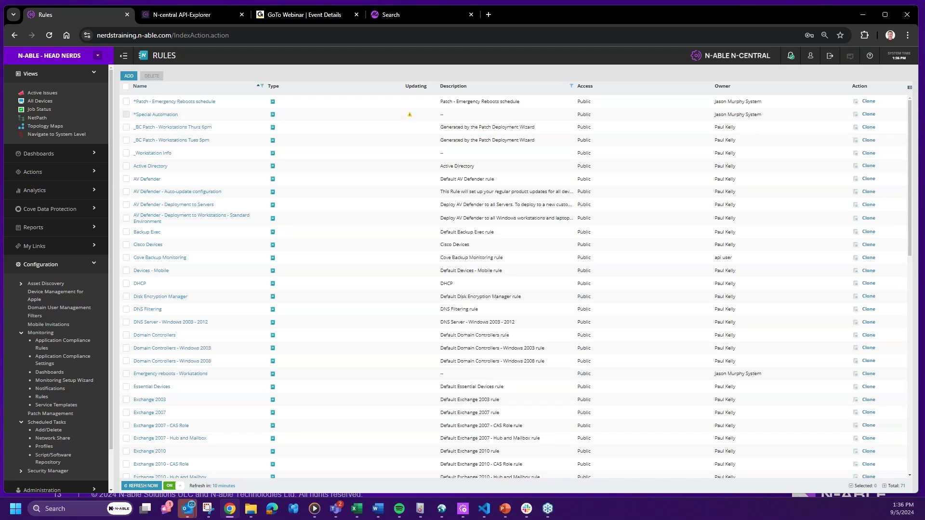
pyautogui.hotkey('alt', 'Tab')
pyautogui.click(556, 241)
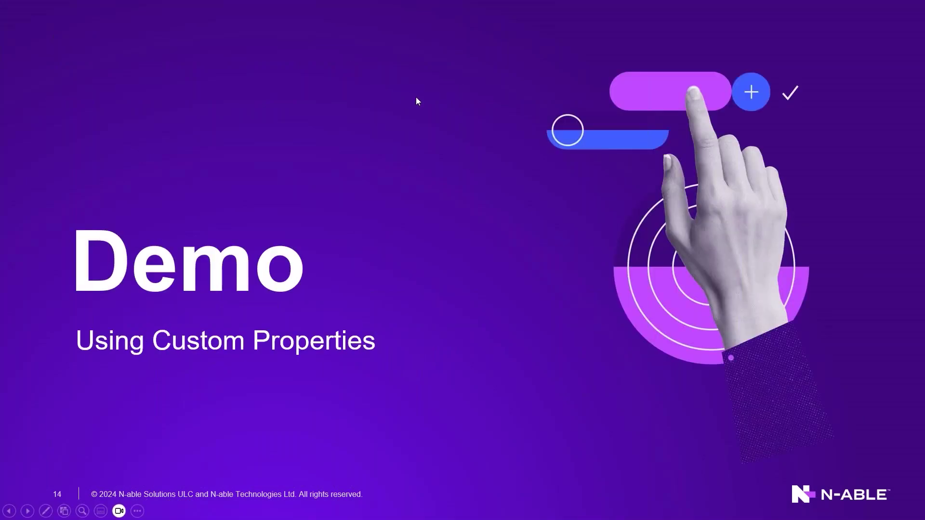
pyautogui.click(492, 278)
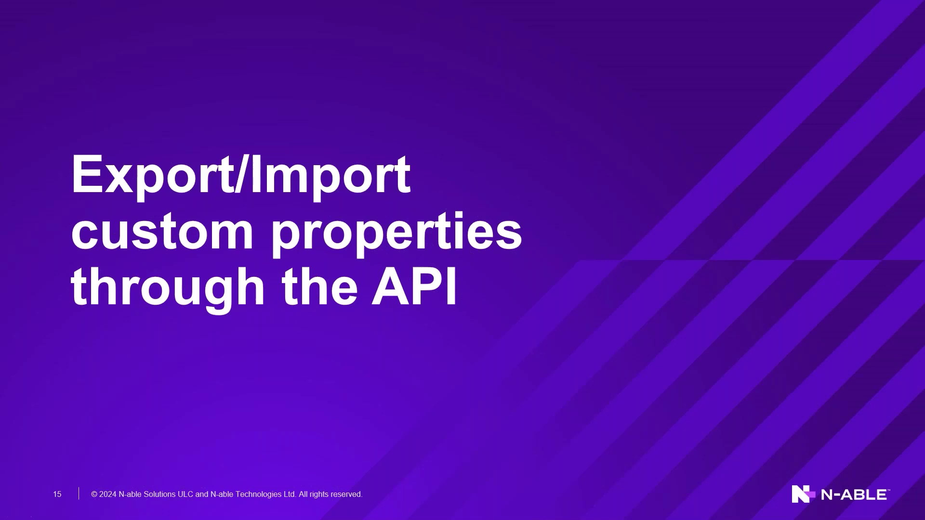
pyautogui.hotkey('alt', 'Tab')
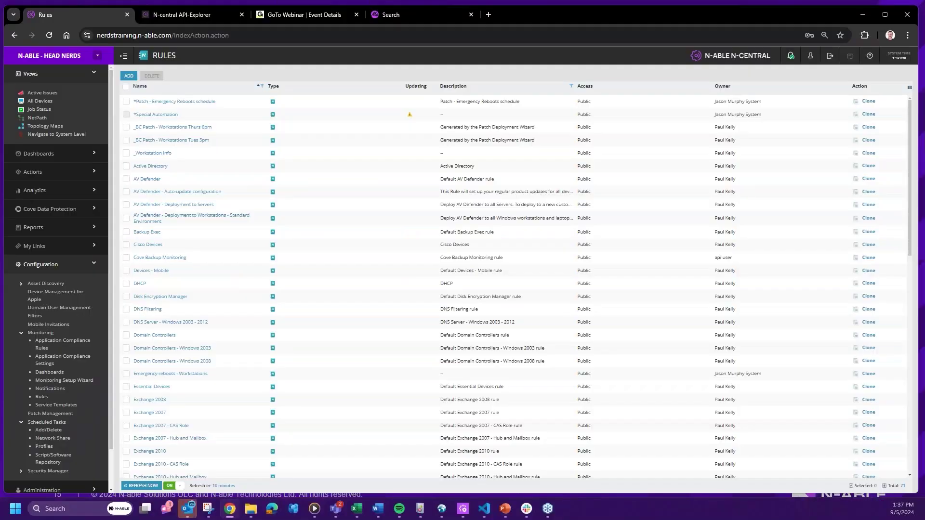
# Step: Search the N-ableMe Automation Cookbook for "API" in place of the Bitlocker search
pyautogui.click(398, 16)
pyautogui.scroll(10, 237, 320)
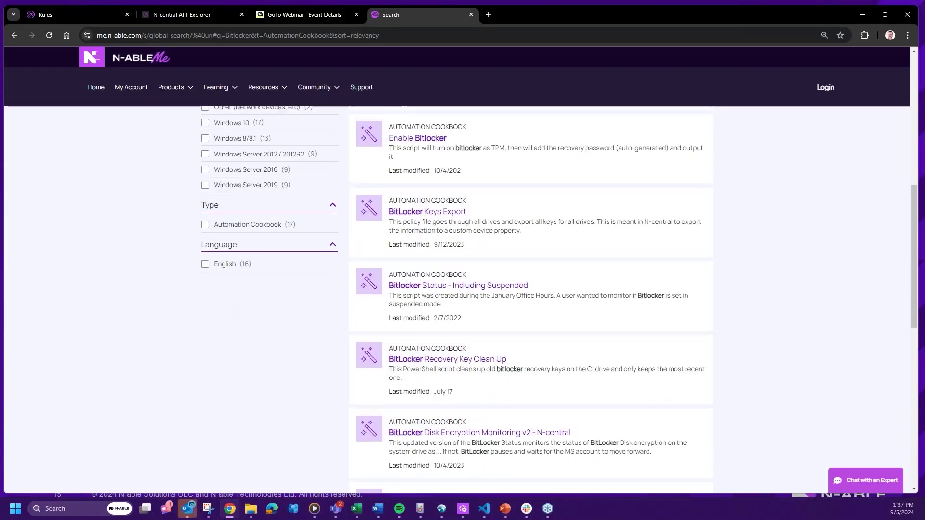
pyautogui.click(217, 200)
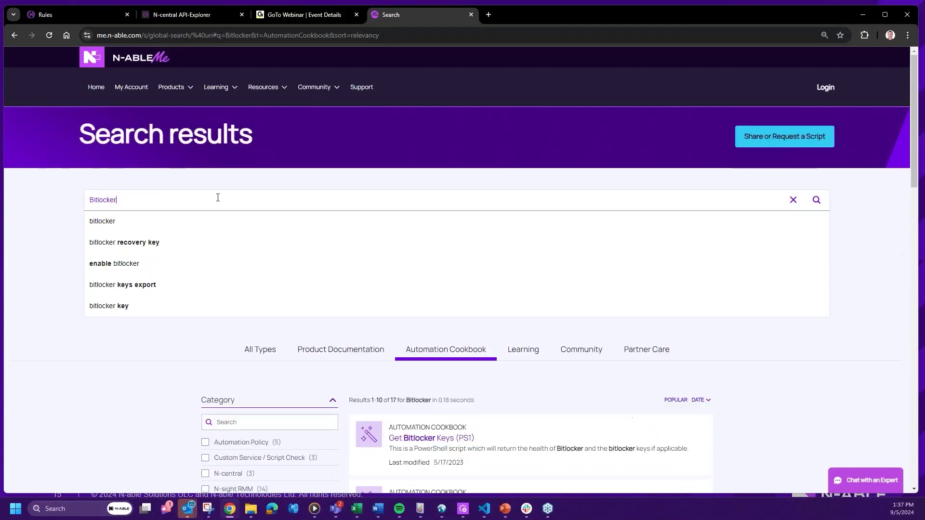
pyautogui.hotkey('ctrl', 'a')
pyautogui.write('API')
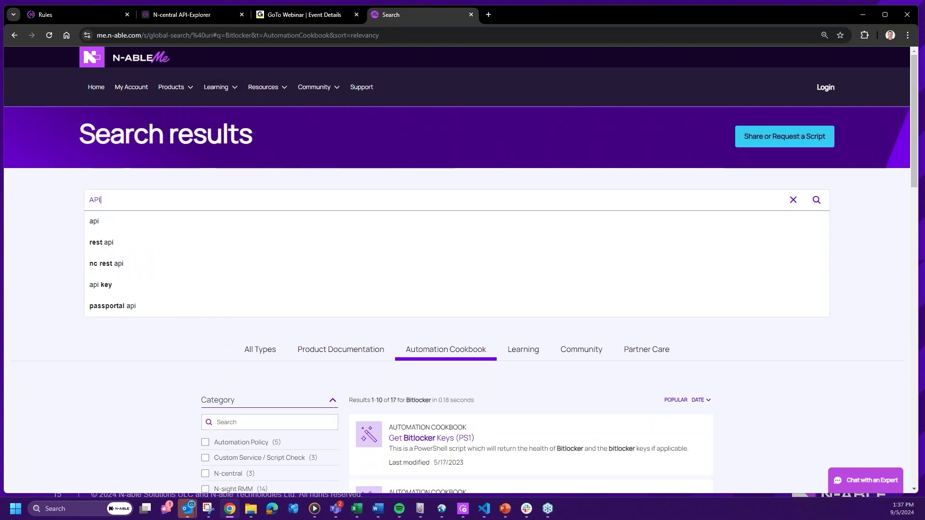
pyautogui.click(816, 200)
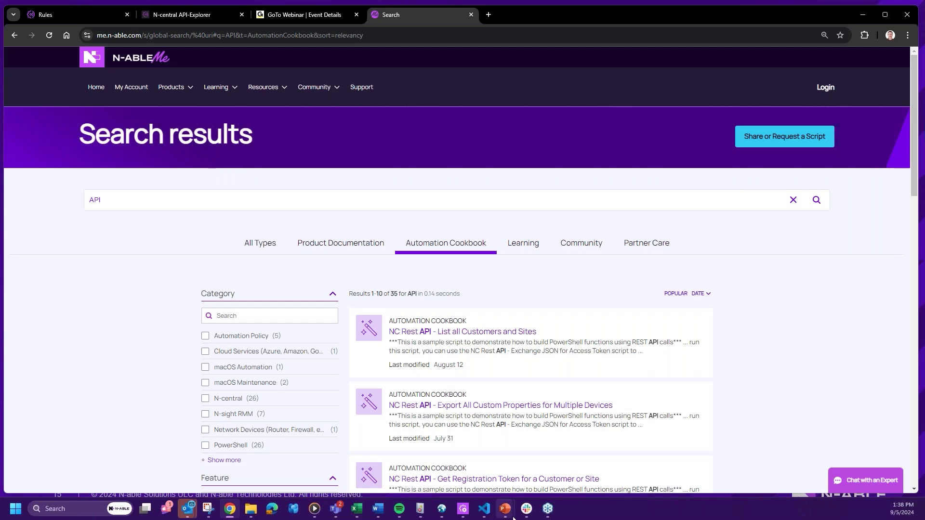
# Step: Open the N-central API-Explorer and examine its address path, API access instructions and list of endpoint groups
pyautogui.moveTo(505, 509)
pyautogui.click(96, 12)
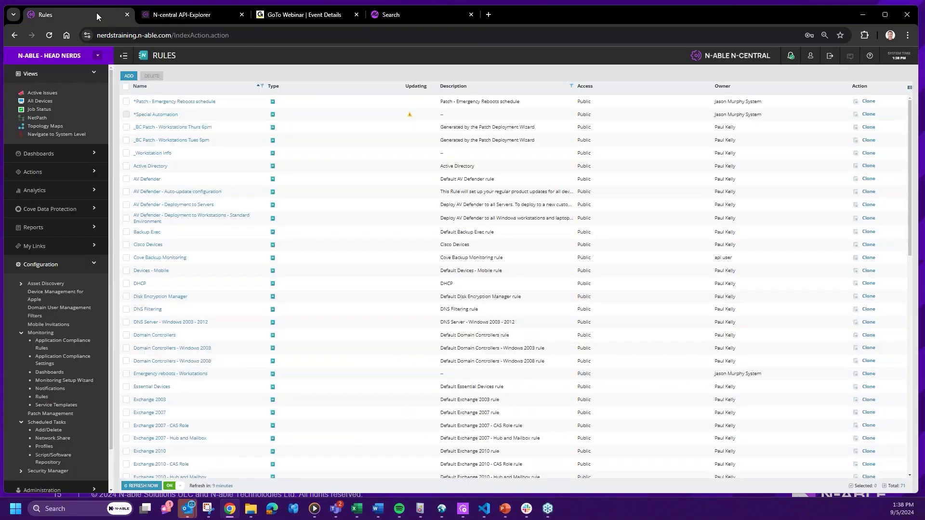
pyautogui.click(159, 16)
pyautogui.moveTo(98, 37); pyautogui.dragTo(230, 37)
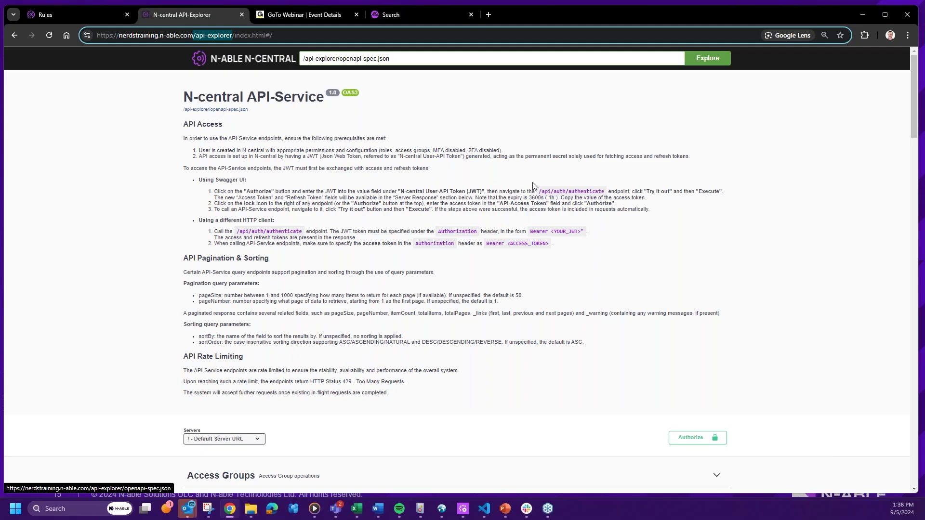
pyautogui.scroll(-6, 620, 217)
pyautogui.scroll(6, 615, 265)
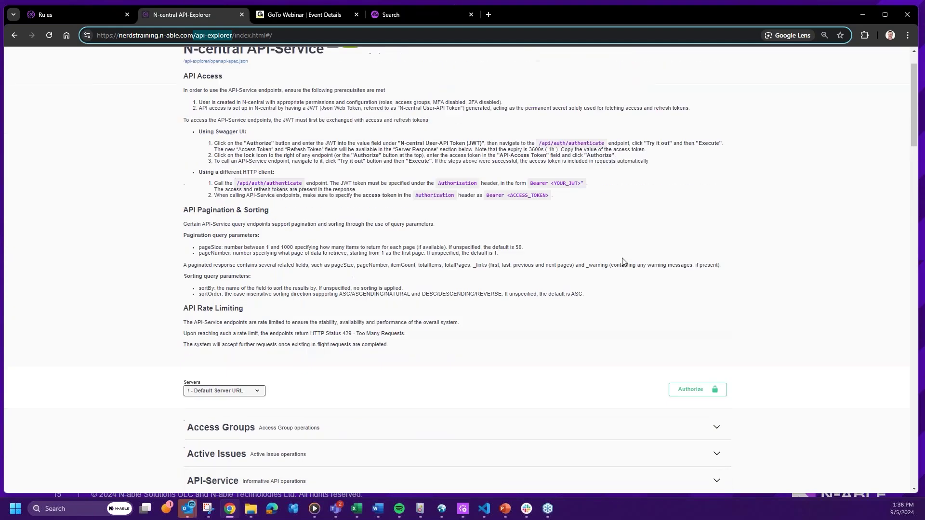
# Step: Expand the Active Issues, API-Service, Authentication, Custom Properties and Device Filters groups to examine their endpoints
pyautogui.scroll(-6, 618, 265)
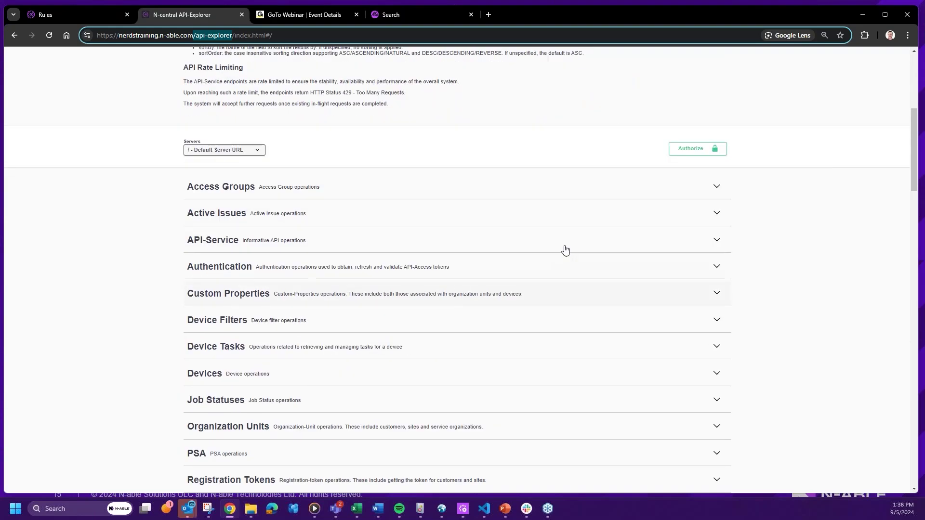
pyautogui.scroll(-5, 471, 221)
pyautogui.scroll(2, 455, 273)
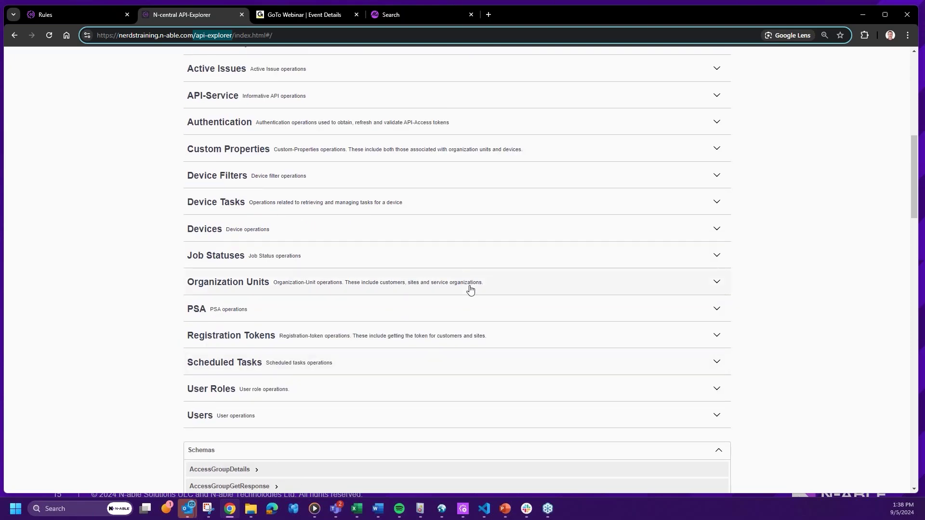
pyautogui.click(301, 69)
pyautogui.click(214, 117)
pyautogui.click(219, 248)
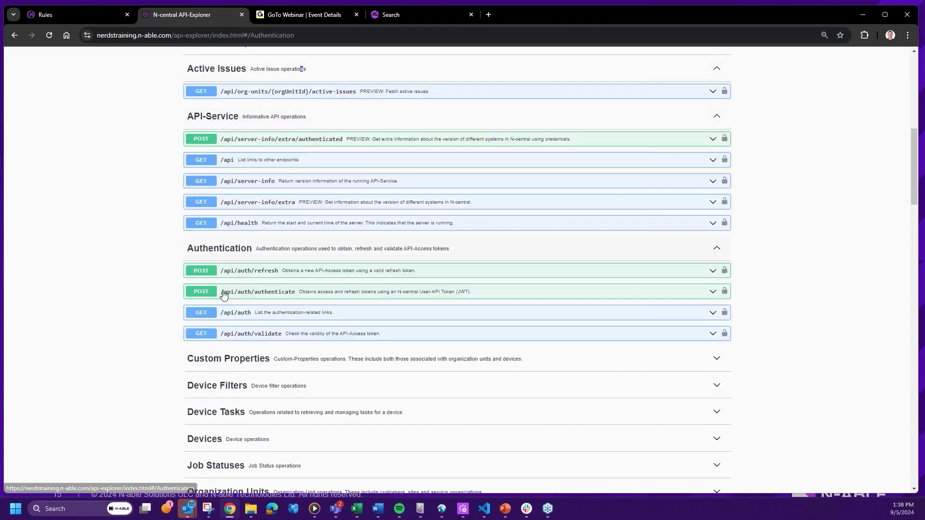
pyautogui.click(220, 359)
pyautogui.scroll(-5, 230, 328)
pyautogui.click(231, 289)
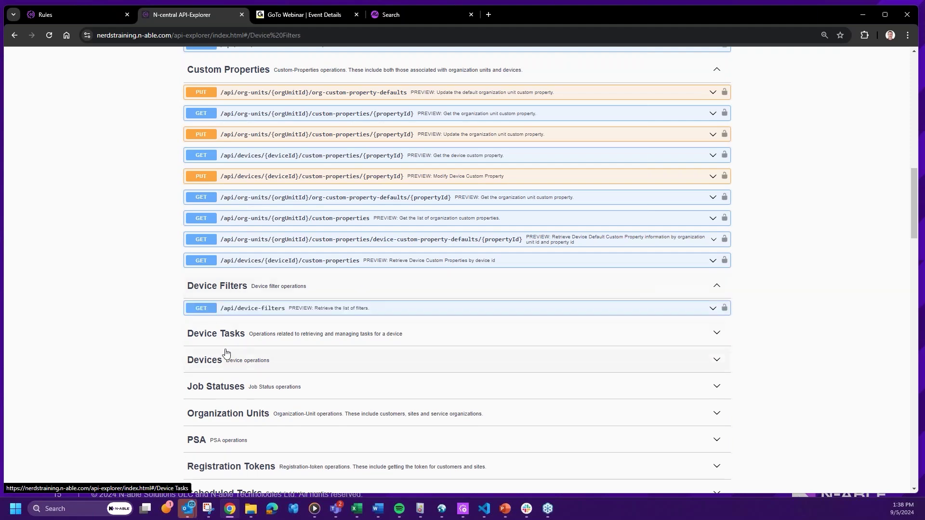
# Step: Expand the Device Tasks, Devices, Job Statuses, Organization Units and PSA groups to examine their endpoints
pyautogui.scroll(-1, 213, 320)
pyautogui.scroll(-1, 229, 354)
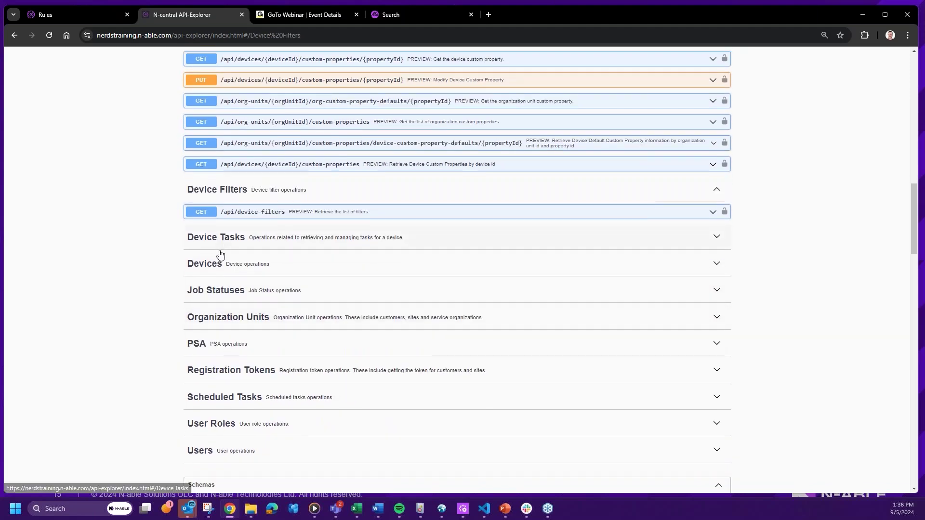
pyautogui.click(217, 243)
pyautogui.click(210, 295)
pyautogui.scroll(-4, 217, 375)
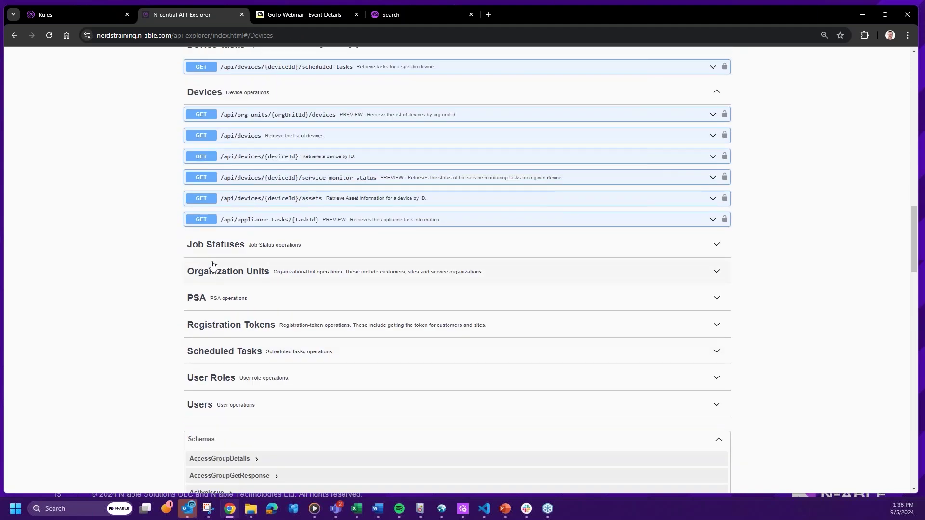
pyautogui.click(212, 251)
pyautogui.click(212, 295)
pyautogui.scroll(-6, 206, 366)
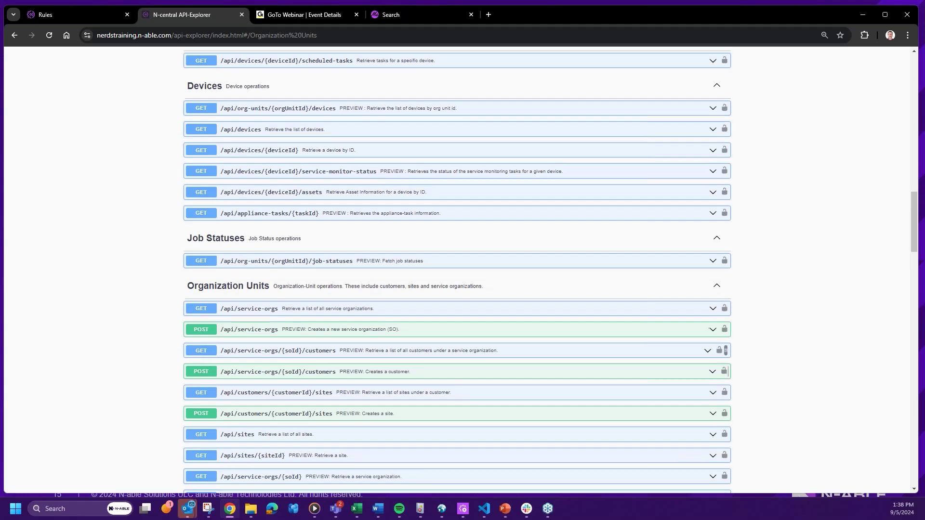
pyautogui.click(200, 326)
pyautogui.scroll(-5, 206, 298)
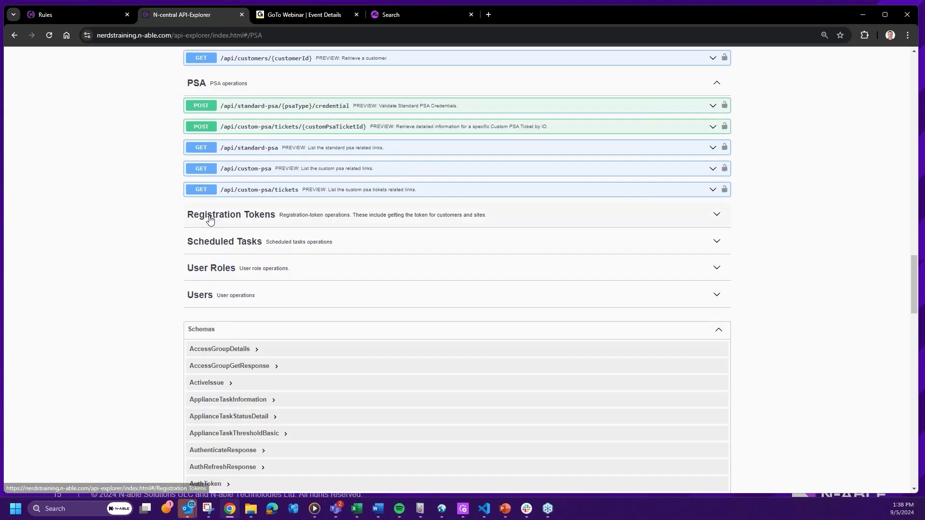
# Step: Expand the Registration Tokens, Scheduled Tasks, User Roles and Users groups, and return to the Custom Properties endpoints
pyautogui.click(208, 215)
pyautogui.scroll(-1, 223, 276)
pyautogui.scroll(-2, 222, 276)
pyautogui.click(213, 162)
pyautogui.scroll(-1, 213, 162)
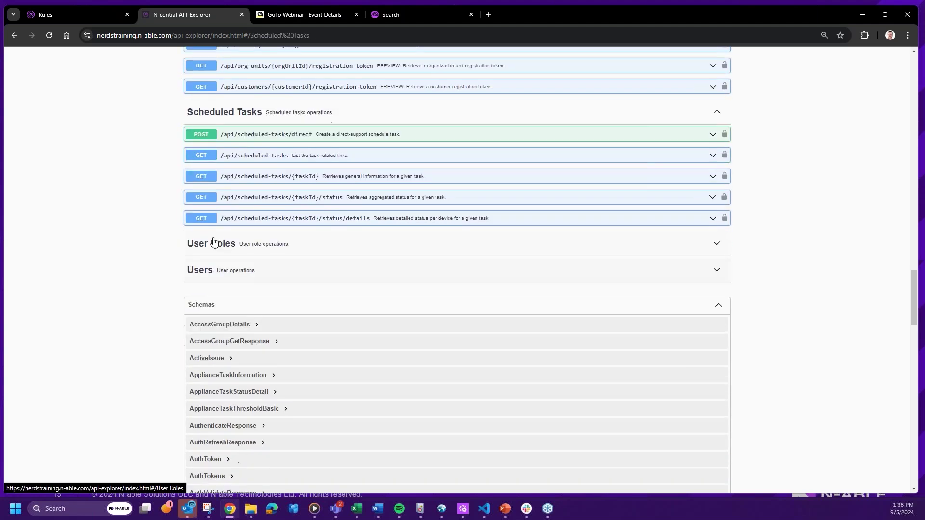
pyautogui.click(213, 242)
pyautogui.scroll(-1, 209, 295)
pyautogui.click(208, 291)
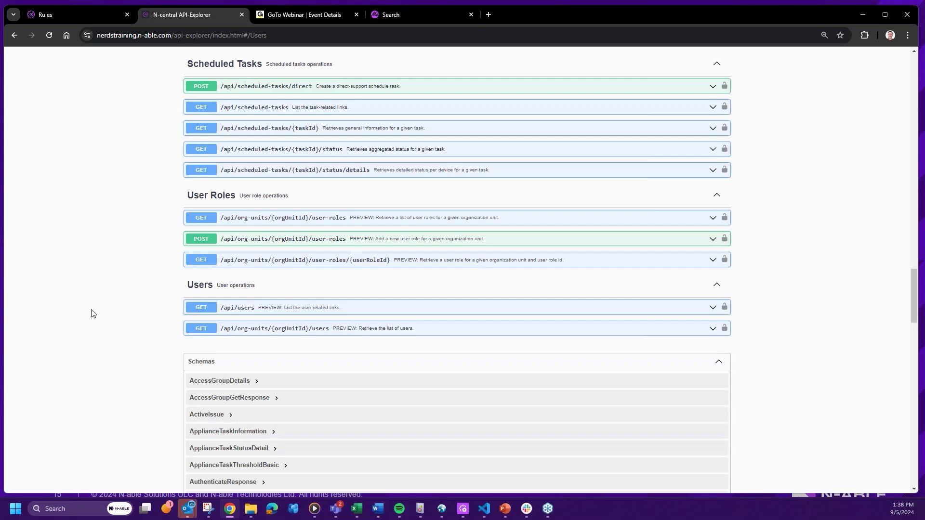
pyautogui.scroll(20, 111, 320)
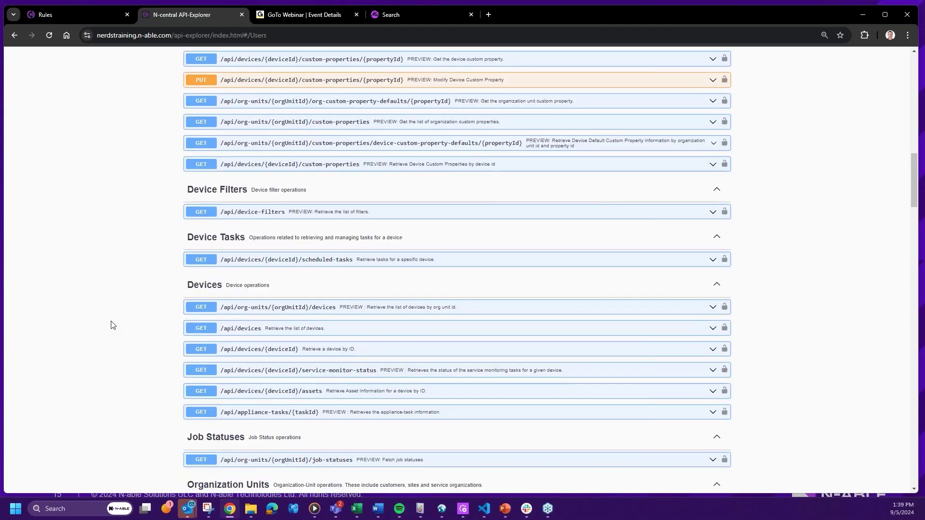
pyautogui.scroll(6, 112, 325)
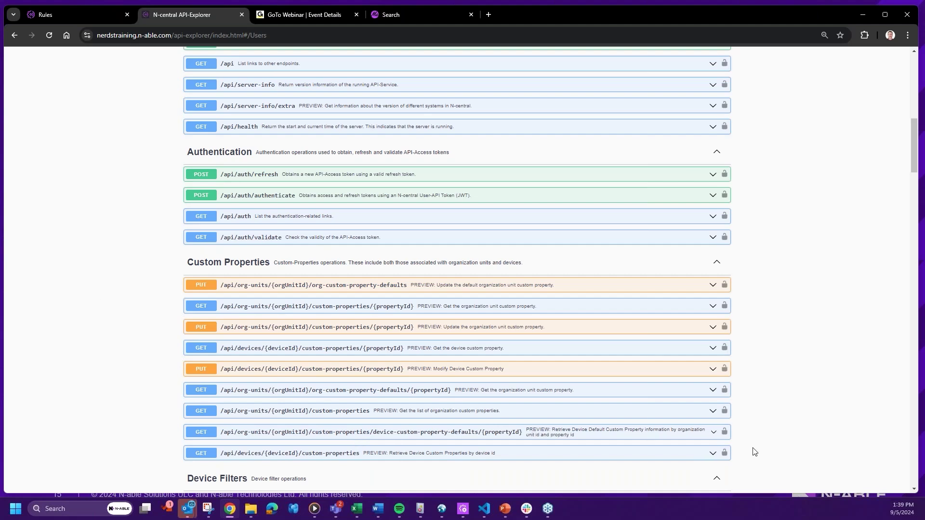
# Step: Switch to Visual Studio Code, bring up the Exchange JSON for Access Token script and close the Ask for reboot (1).amp file
pyautogui.click(484, 509)
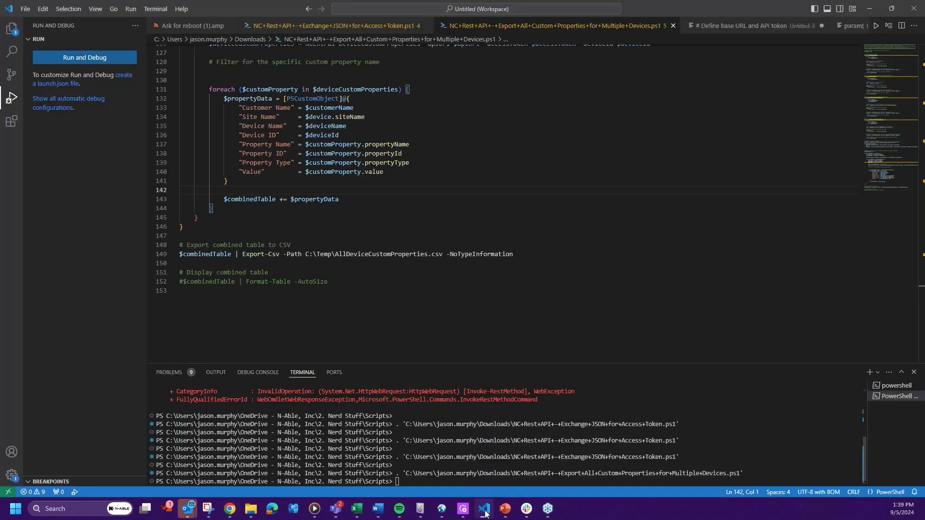
pyautogui.scroll(5, 602, 293)
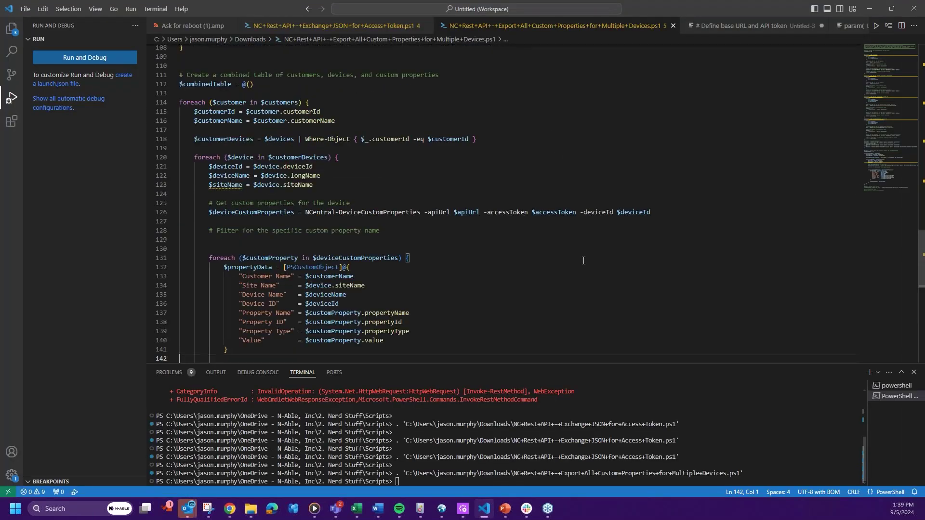
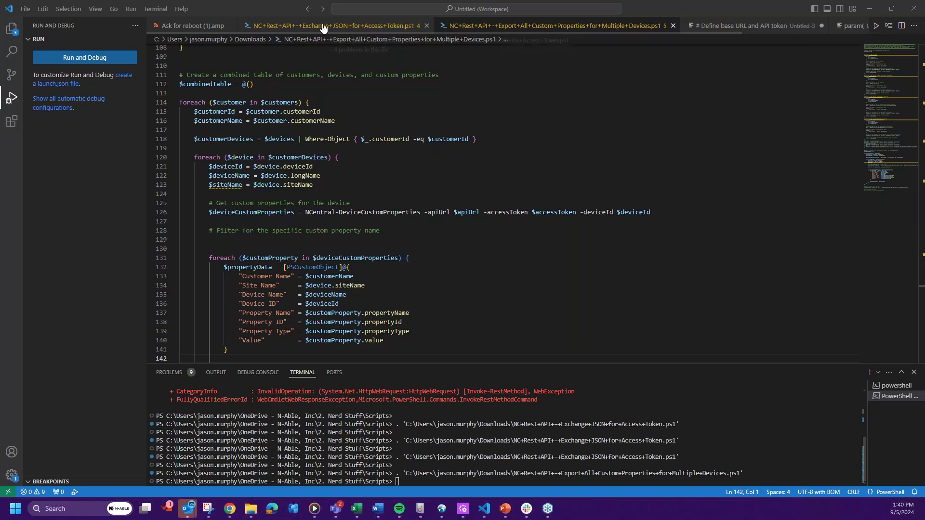
pyautogui.click(353, 28)
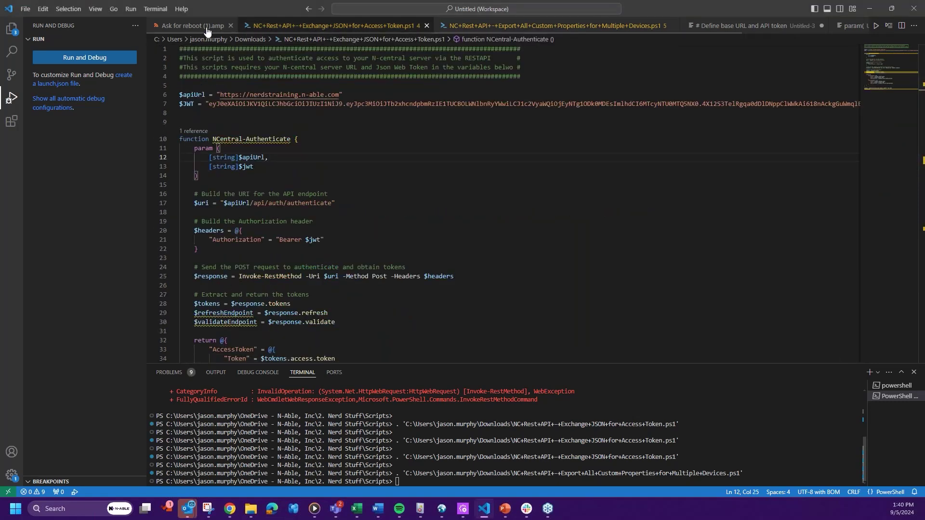
pyautogui.click(230, 26)
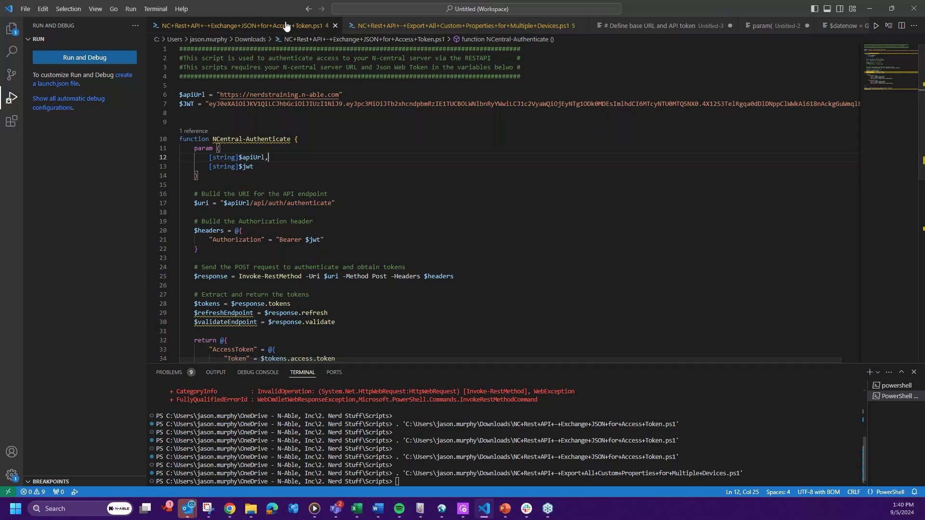
# Step: Switch to the browser, look through the Automation Cookbook's API scripts and return to the N-central Rules page
pyautogui.hotkey('alt', 'Tab')
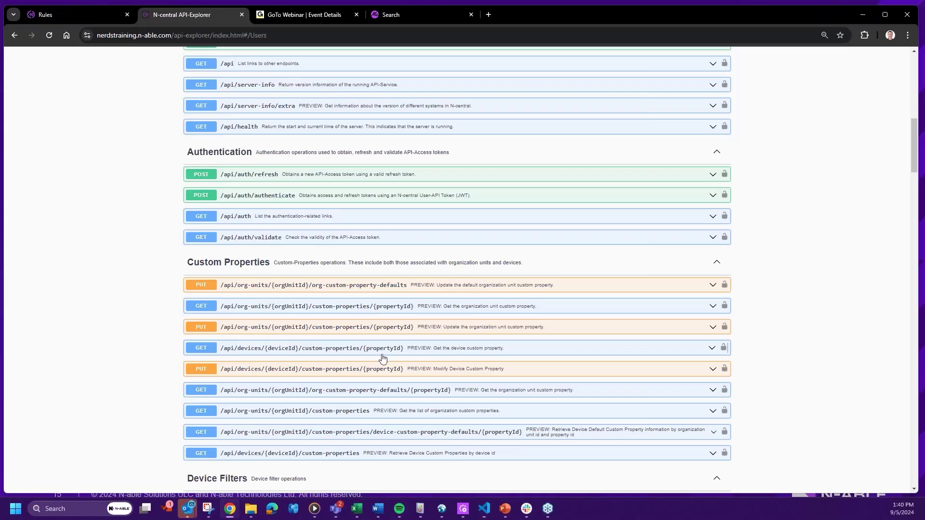
pyautogui.click(378, 15)
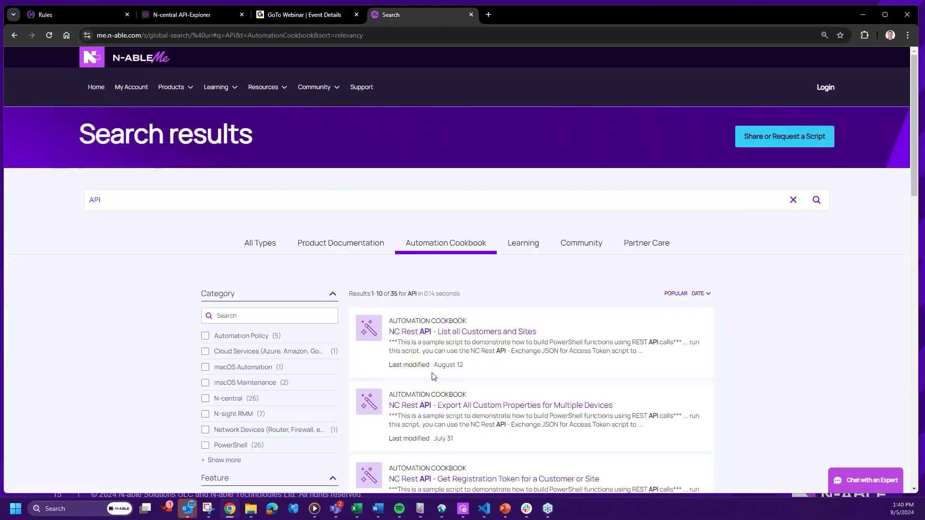
pyautogui.scroll(-4, 596, 332)
pyautogui.scroll(-3, 593, 340)
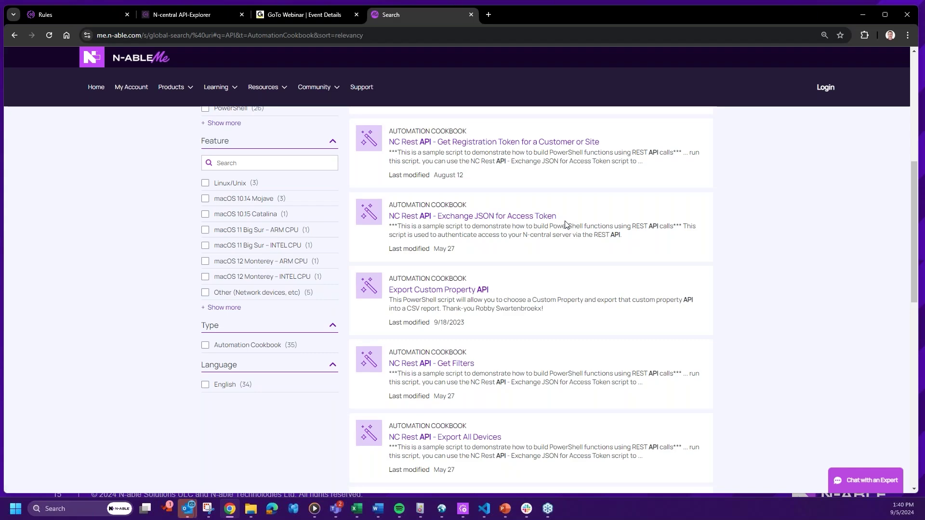
pyautogui.click(64, 14)
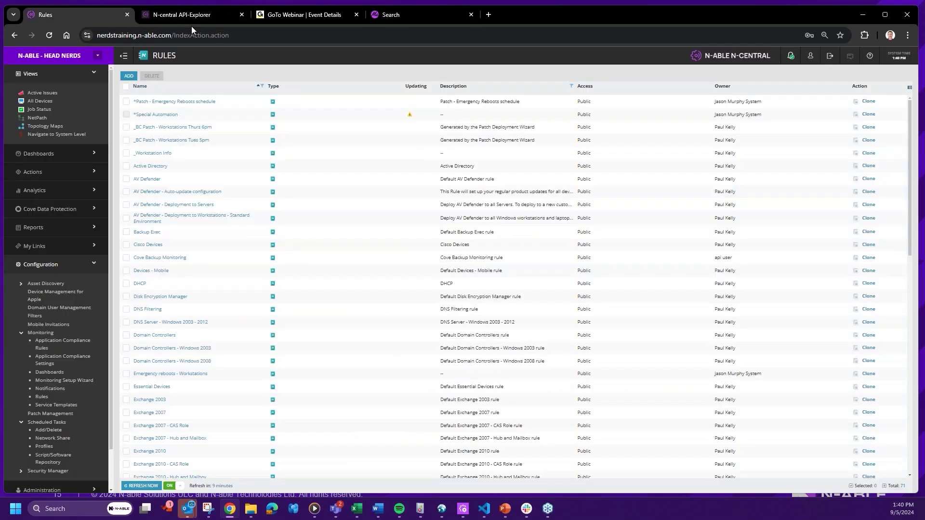
# Step: Back in Visual Studio Code, check the JWT variable and token output of the Exchange JSON for Access Token script, and run it
pyautogui.click(483, 508)
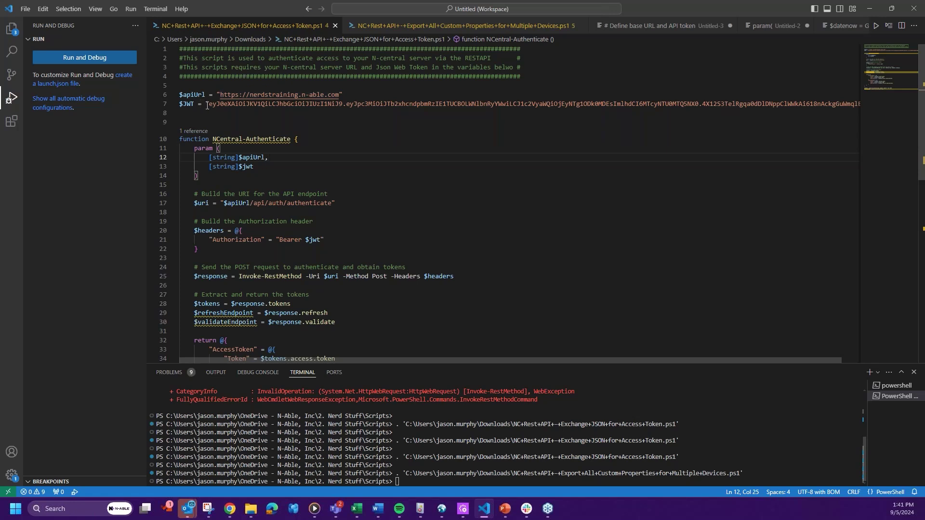
pyautogui.moveTo(206, 103); pyautogui.dragTo(709, 110)
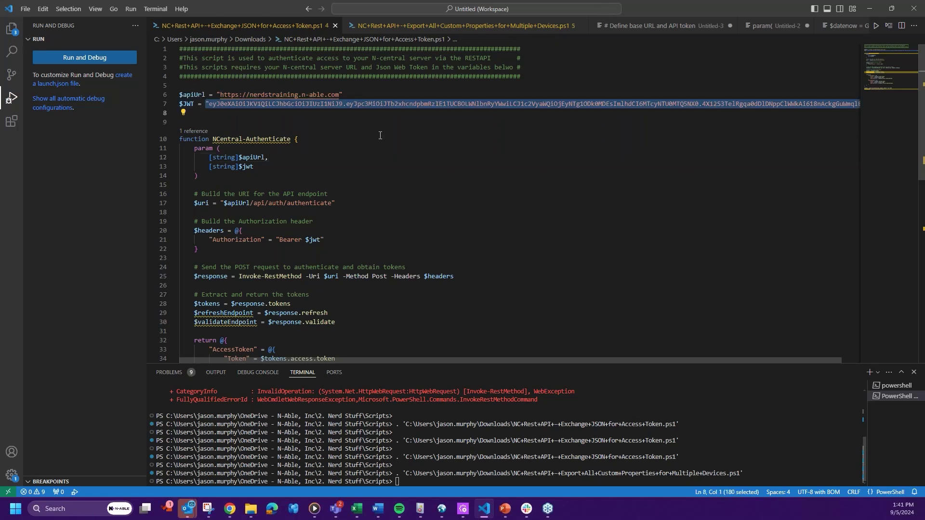
pyautogui.scroll(-5, 376, 139)
pyautogui.scroll(-2, 587, 208)
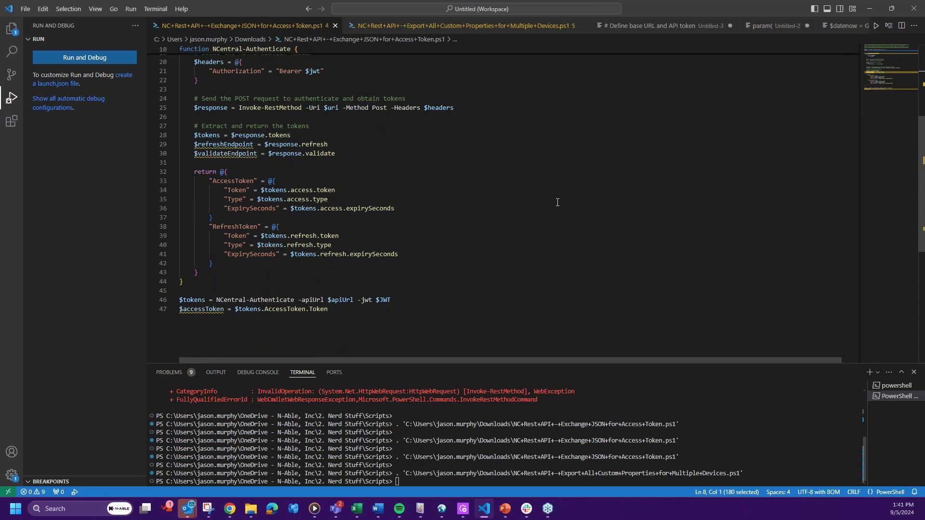
pyautogui.press('F5')
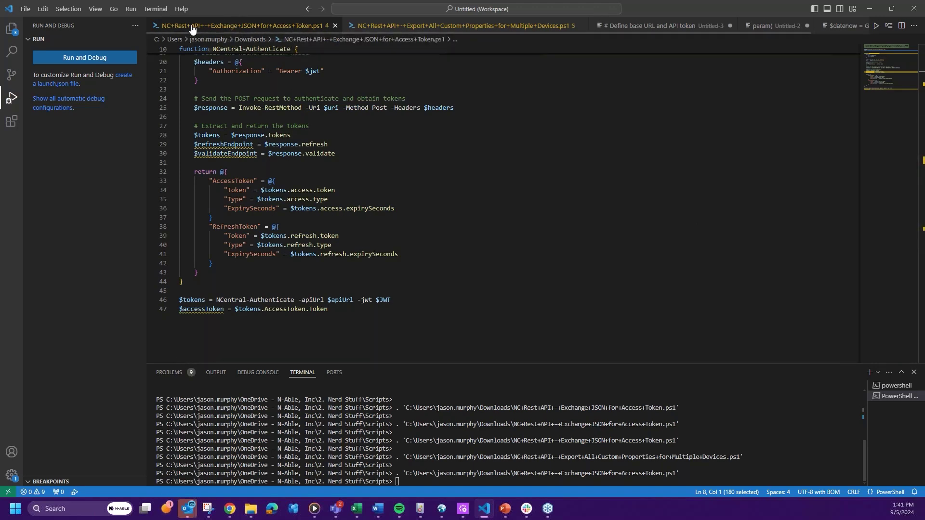
# Step: Open the Export All Custom Properties for Multiple Devices script and read its header comments about the customerID setting
pyautogui.scroll(5, 525, 206)
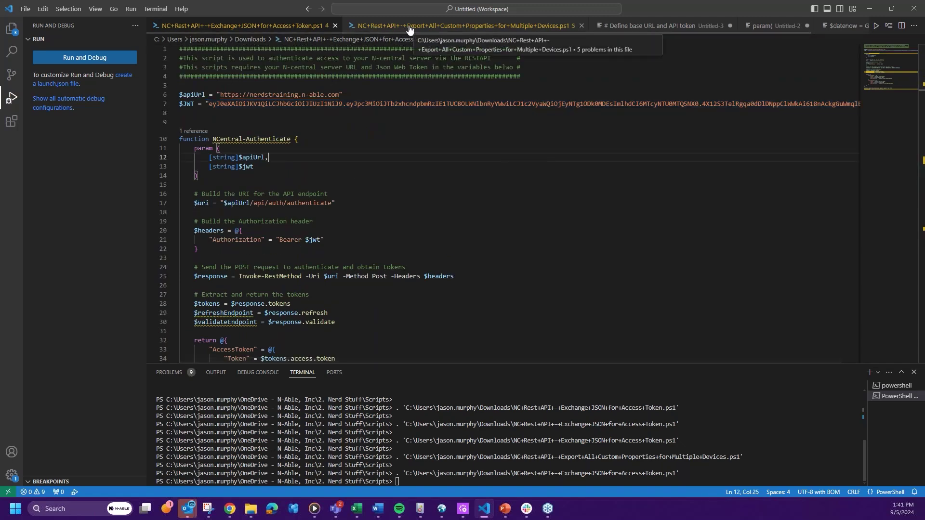
pyautogui.click(459, 29)
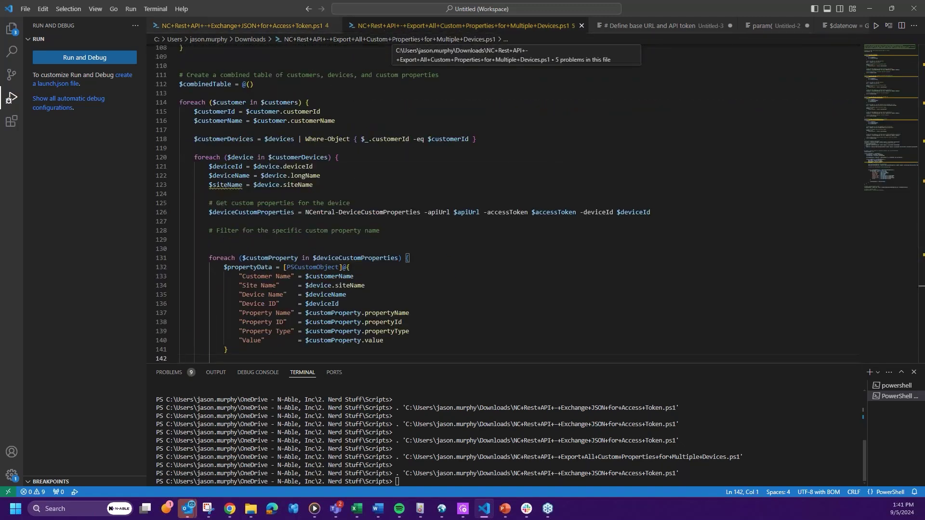
pyautogui.scroll(10, 397, 236)
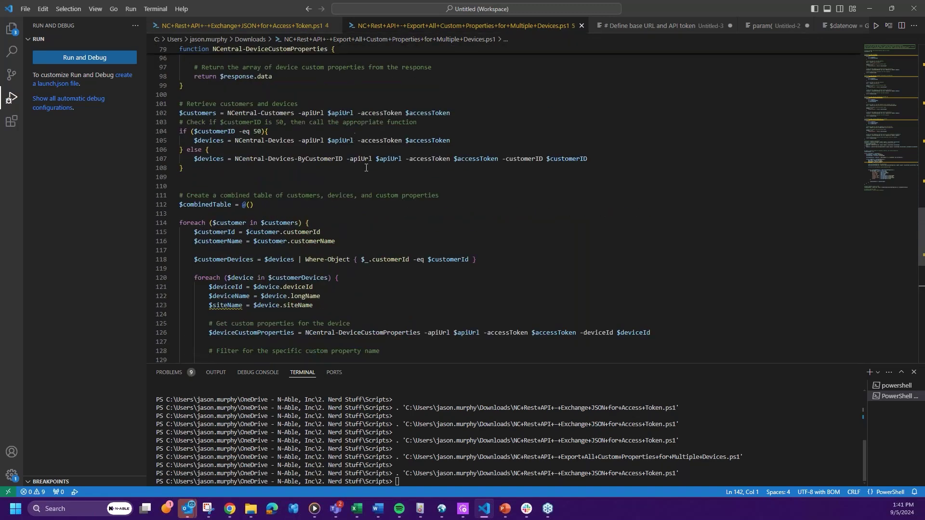
pyautogui.scroll(11, 397, 236)
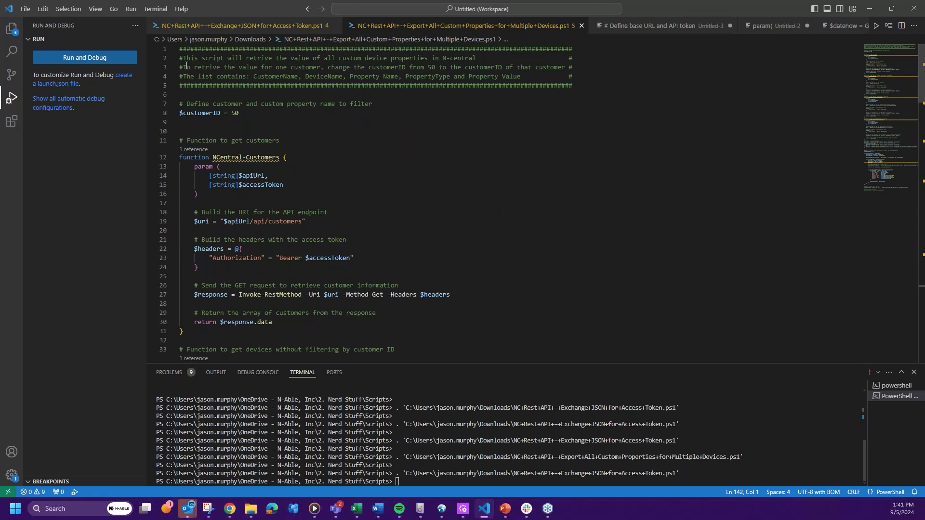
pyautogui.moveTo(179, 58); pyautogui.dragTo(435, 68)
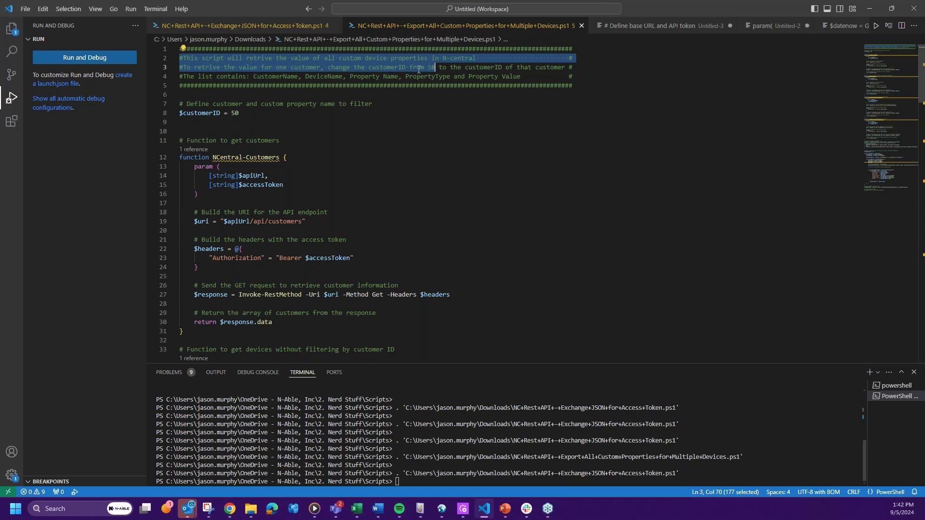
pyautogui.click(419, 74)
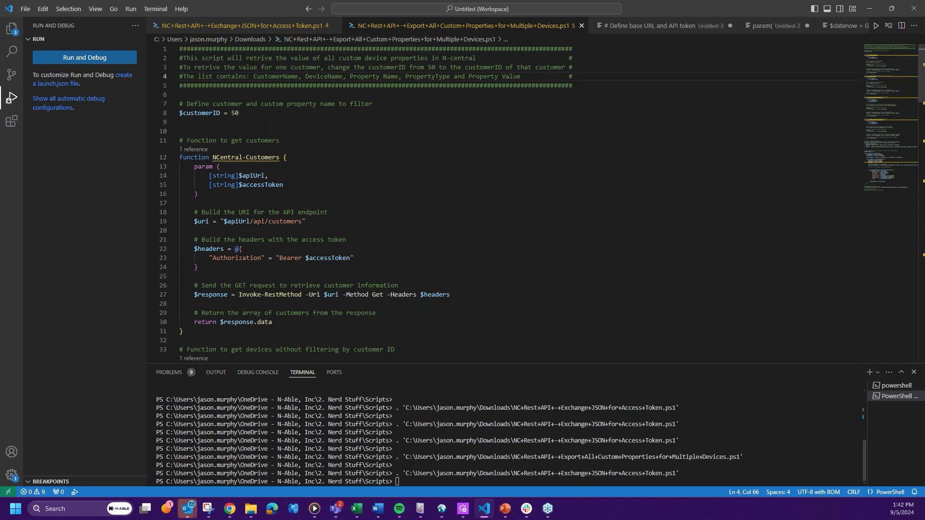
# Step: Switch to the browser, open the Customers list in N-central's administration area and sort it by Access Code to examine the customers' codes
pyautogui.hotkey('alt', 'Tab')
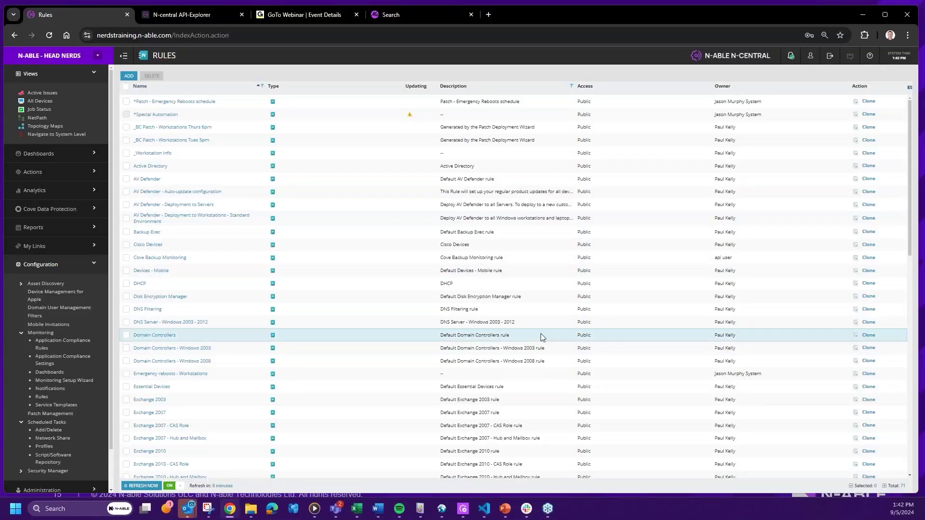
pyautogui.click(43, 333)
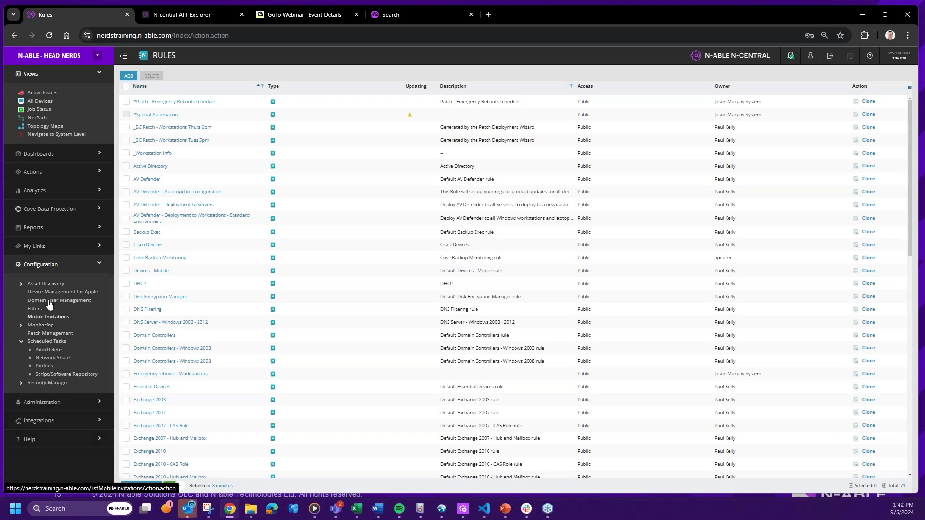
pyautogui.click(44, 341)
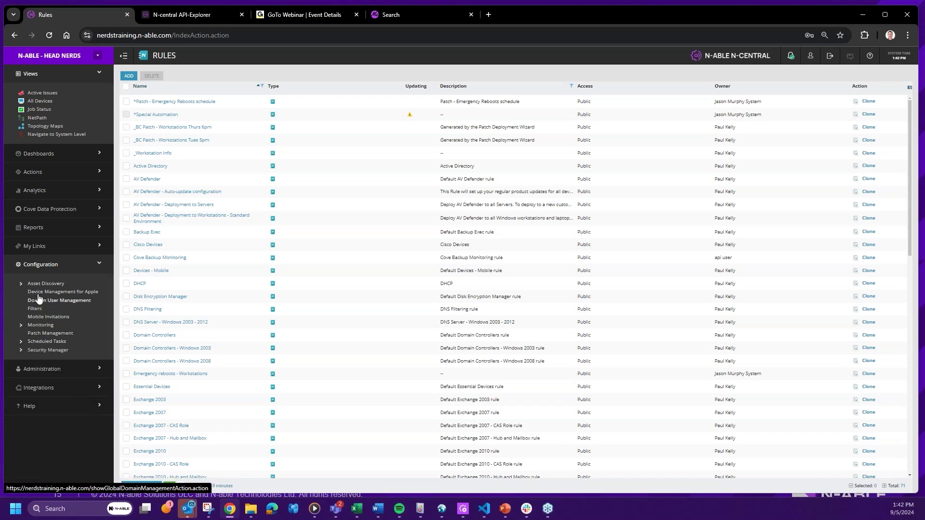
pyautogui.click(42, 264)
pyautogui.click(43, 283)
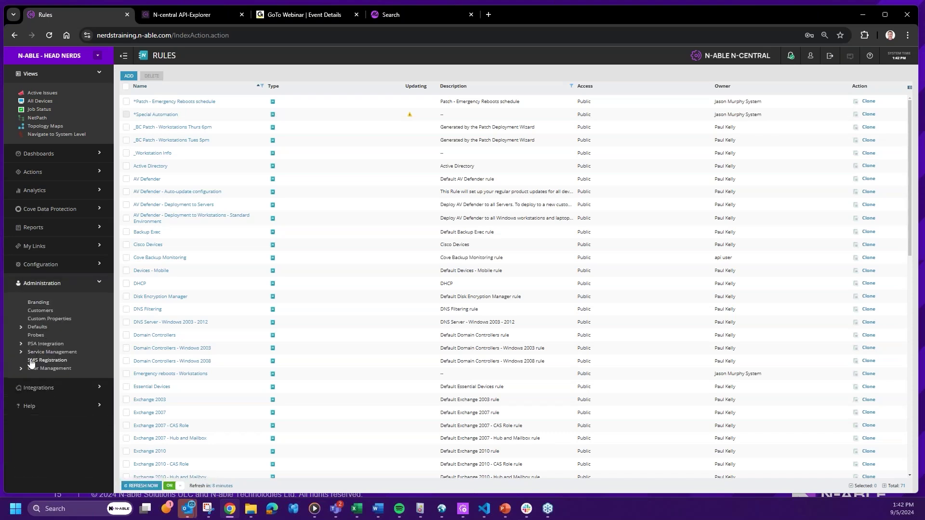
pyautogui.click(40, 310)
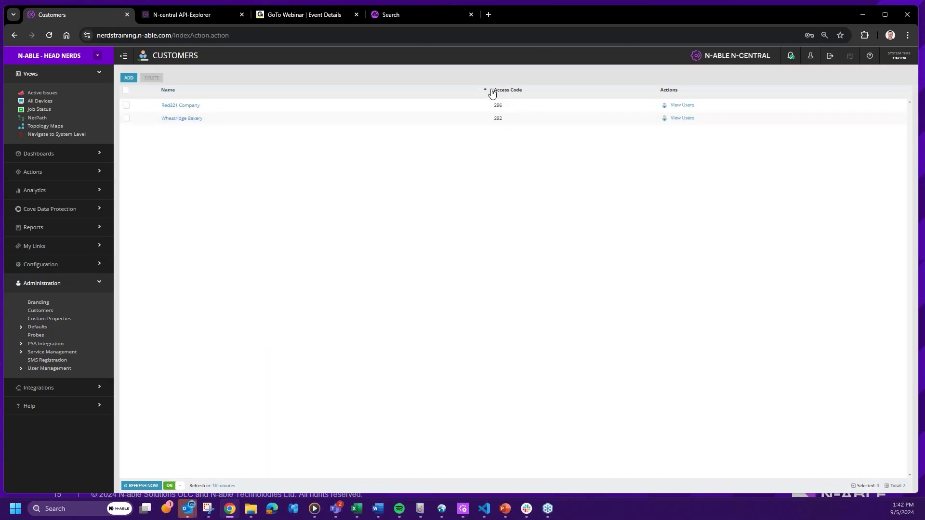
pyautogui.moveTo(491, 91); pyautogui.dragTo(531, 95)
pyautogui.click(523, 92)
pyautogui.click(497, 105)
pyautogui.doubleClick(497, 118)
pyautogui.click(302, 188)
# Step: Change to the System level and check the custom properties and details of the N-able - Head Nerds service organization
pyautogui.click(98, 56)
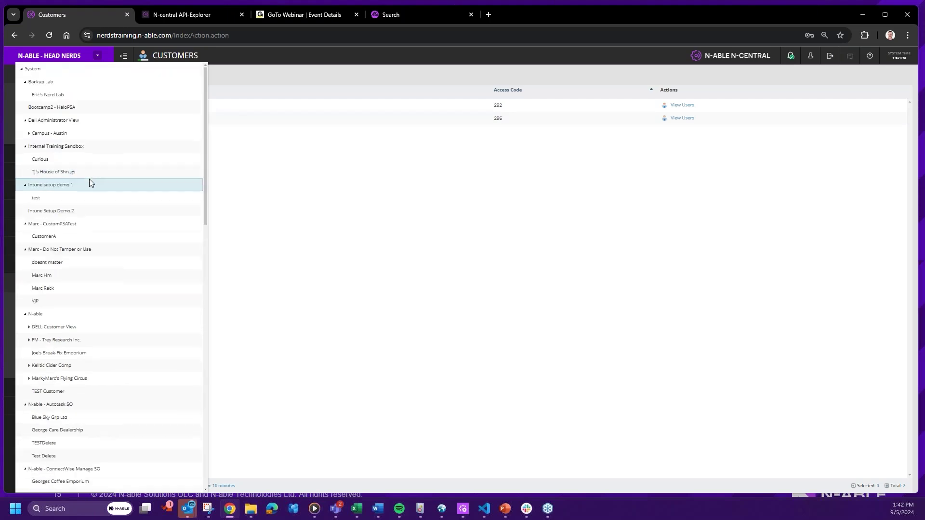
pyautogui.click(35, 69)
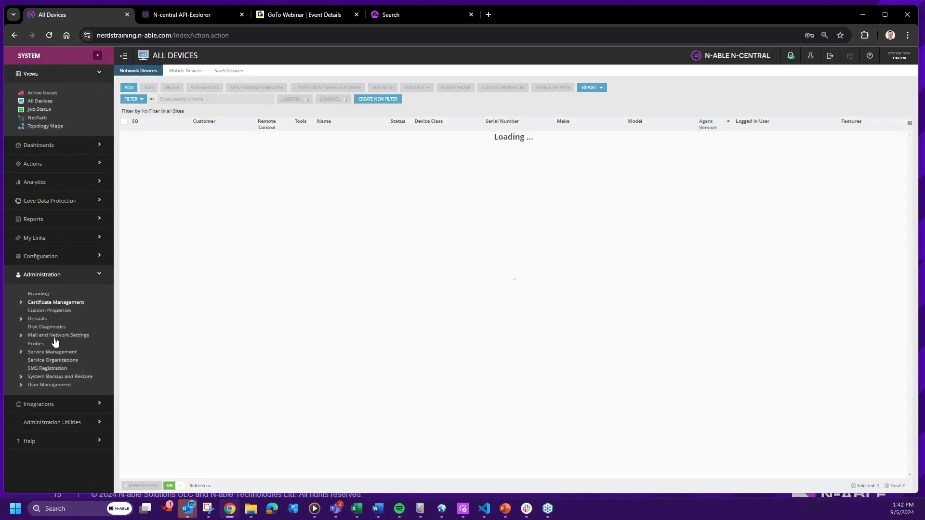
pyautogui.click(52, 360)
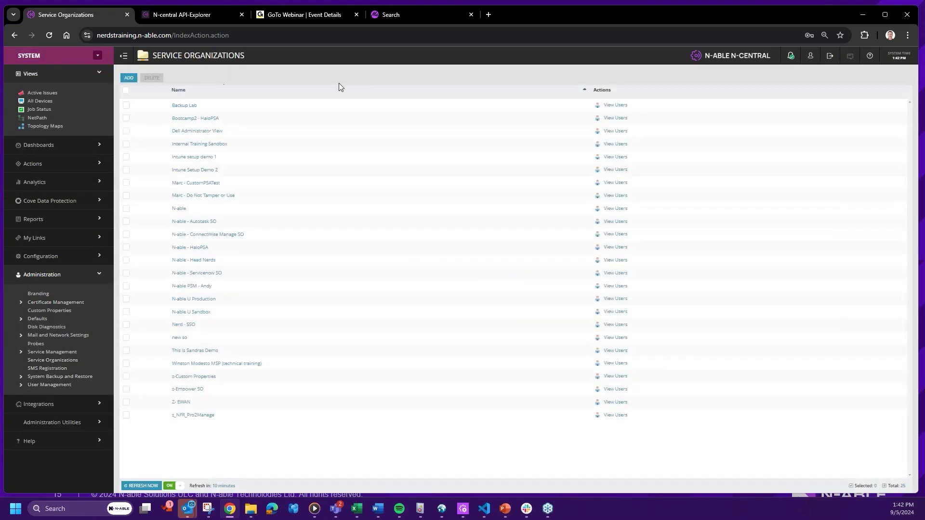
pyautogui.click(194, 261)
pyautogui.click(349, 107)
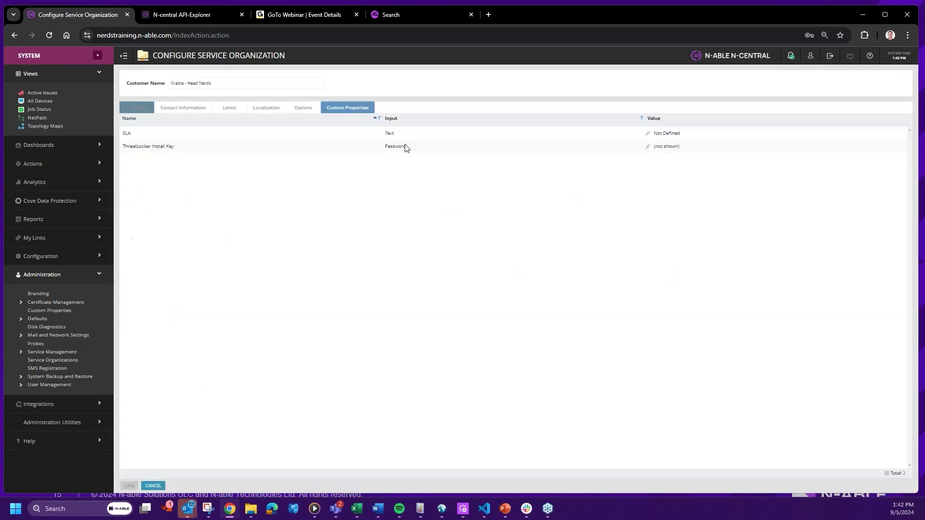
pyautogui.click(137, 108)
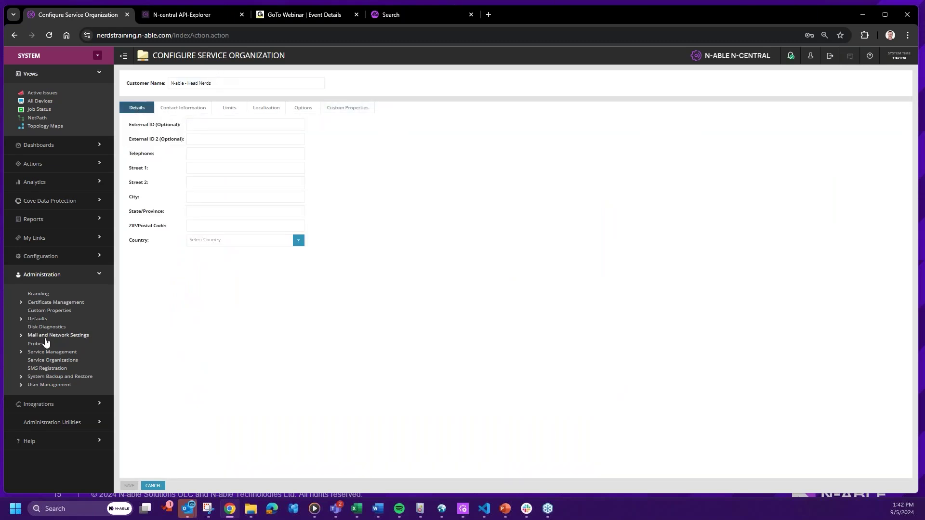
# Step: Look through the system-level Custom Properties and the Service Organizations list for an organization ID, and minimize the browser
pyautogui.click(44, 355)
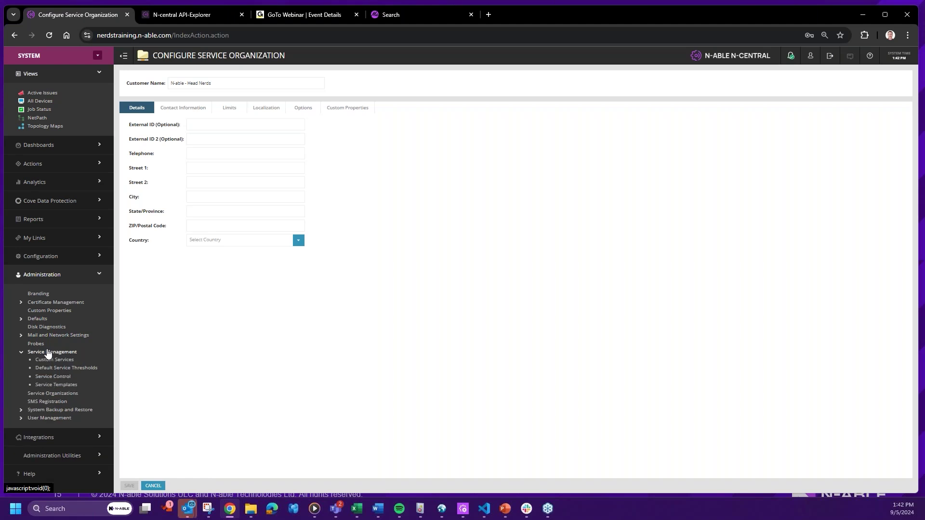
pyautogui.click(41, 312)
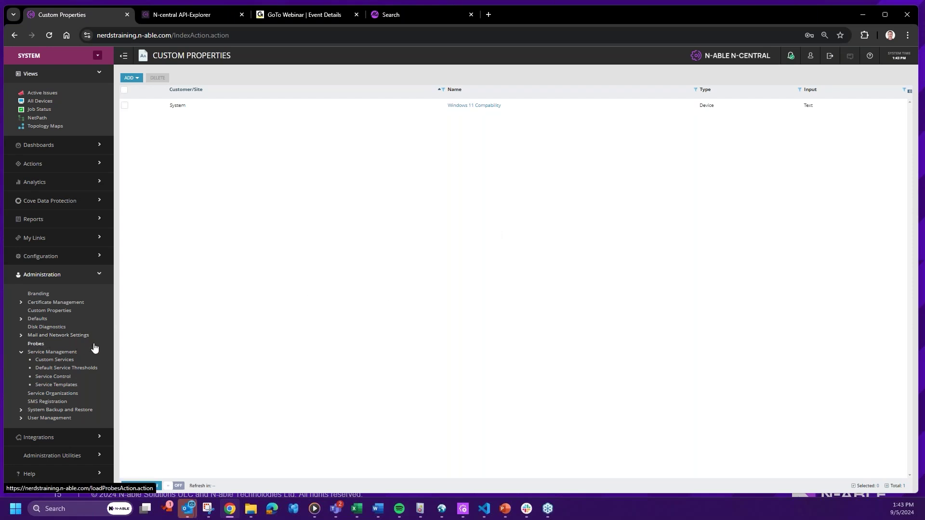
pyautogui.click(52, 392)
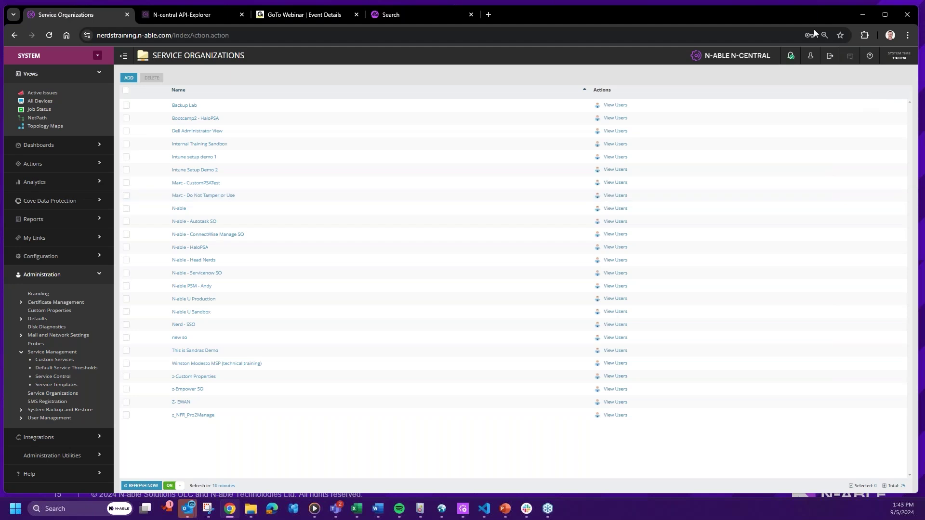
pyautogui.click(862, 17)
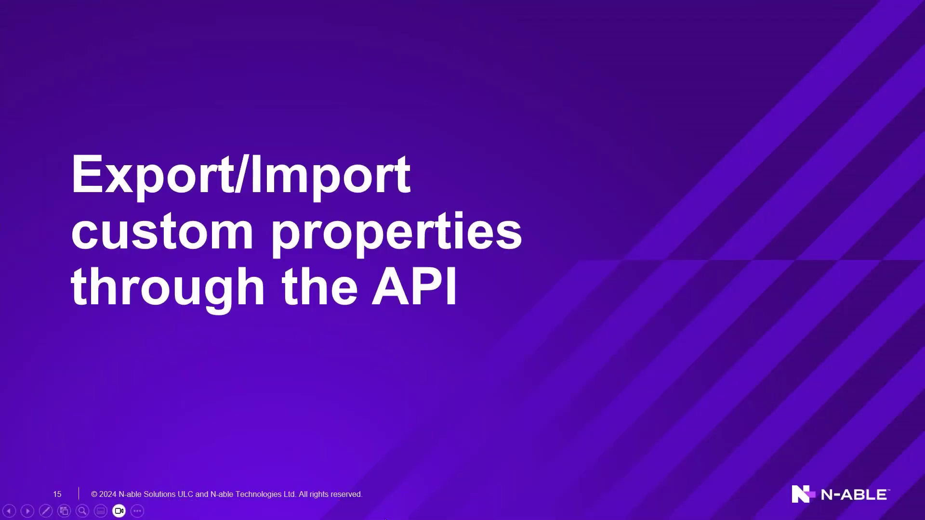
# Step: Switch back to Visual Studio Code and review the export script's customerID setting and its customer, device and custom property functions
pyautogui.hotkey('alt', 'Tab')
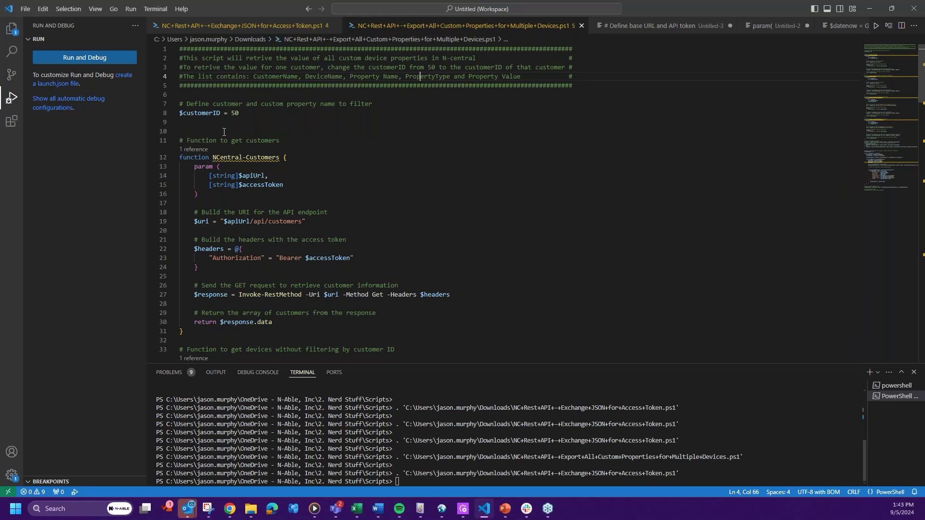
pyautogui.moveTo(241, 114); pyautogui.dragTo(231, 114)
pyautogui.moveTo(180, 157); pyautogui.dragTo(288, 157)
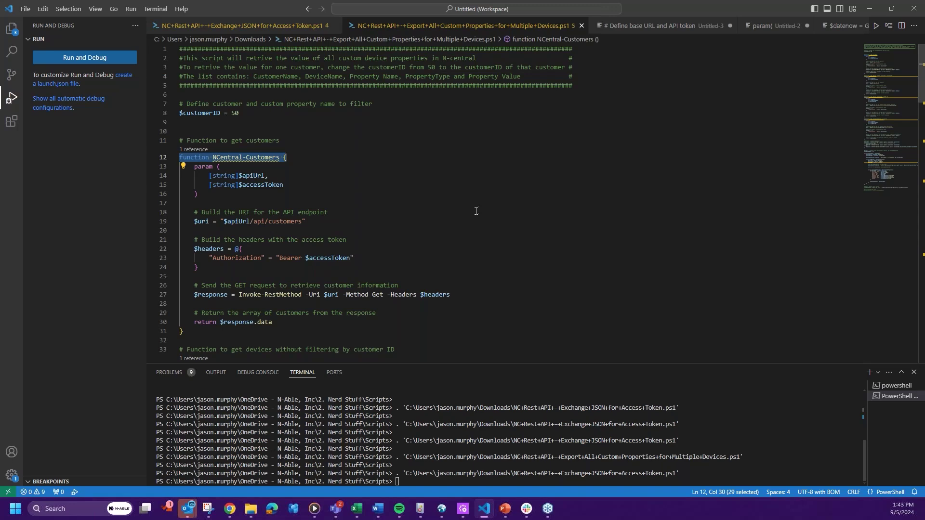
pyautogui.scroll(-10, 477, 214)
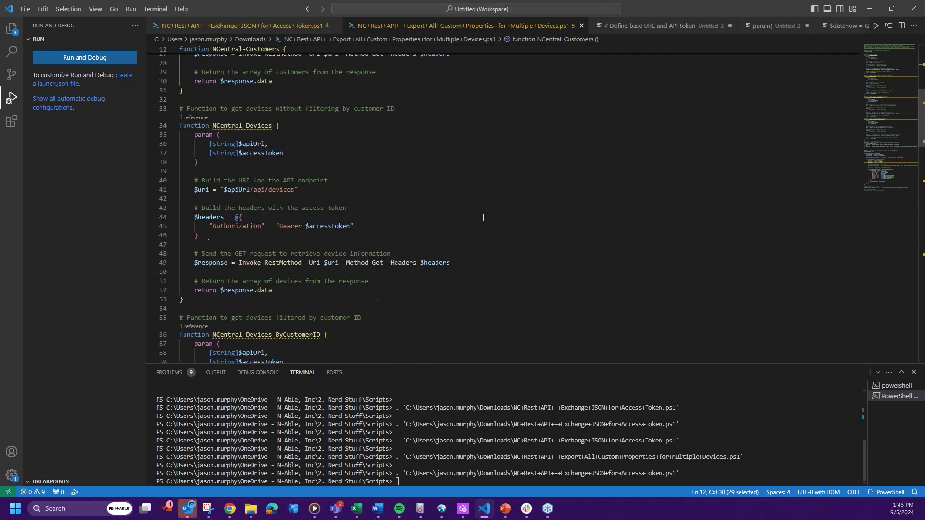
pyautogui.scroll(-15, 484, 219)
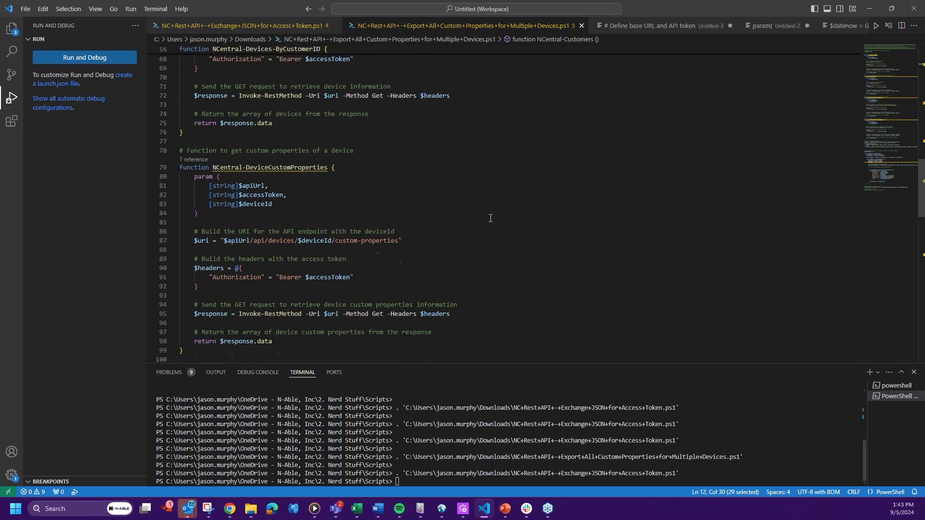
pyautogui.scroll(-5, 491, 218)
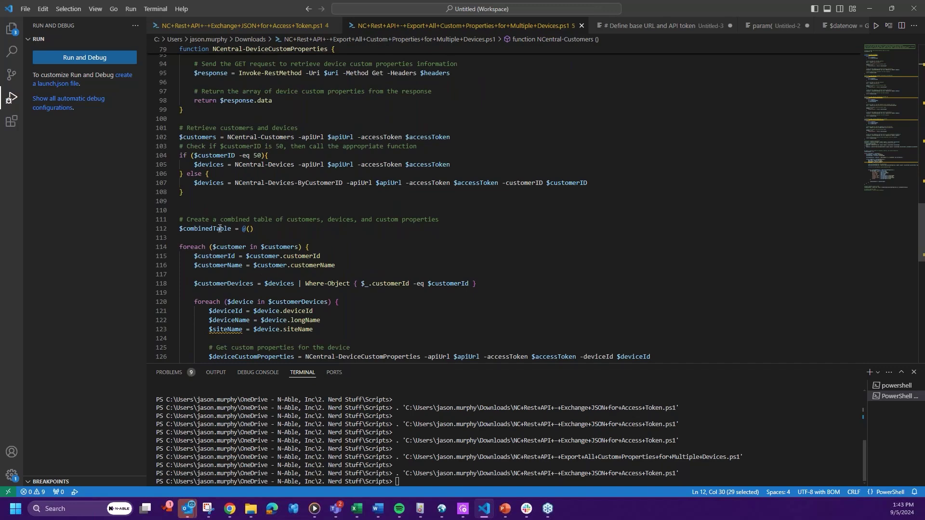
# Step: Examine the script's combined table section, the property fields it collects and the Export-Csv command
pyautogui.moveTo(191, 221); pyautogui.dragTo(440, 221)
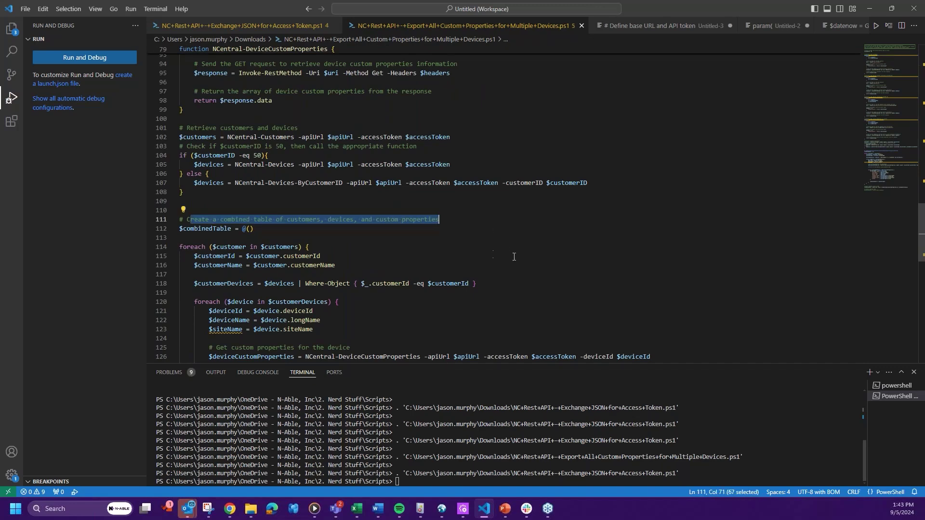
pyautogui.scroll(-8, 514, 257)
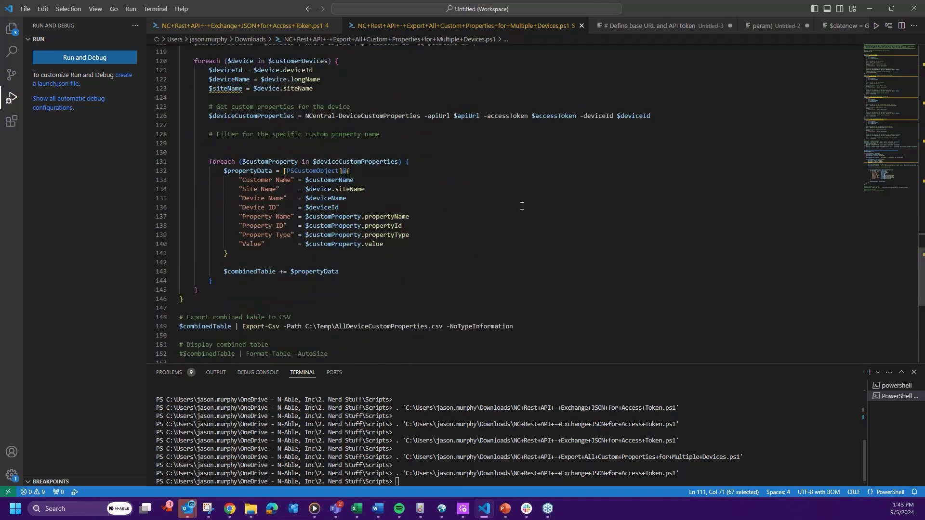
pyautogui.moveTo(240, 181); pyautogui.dragTo(384, 244)
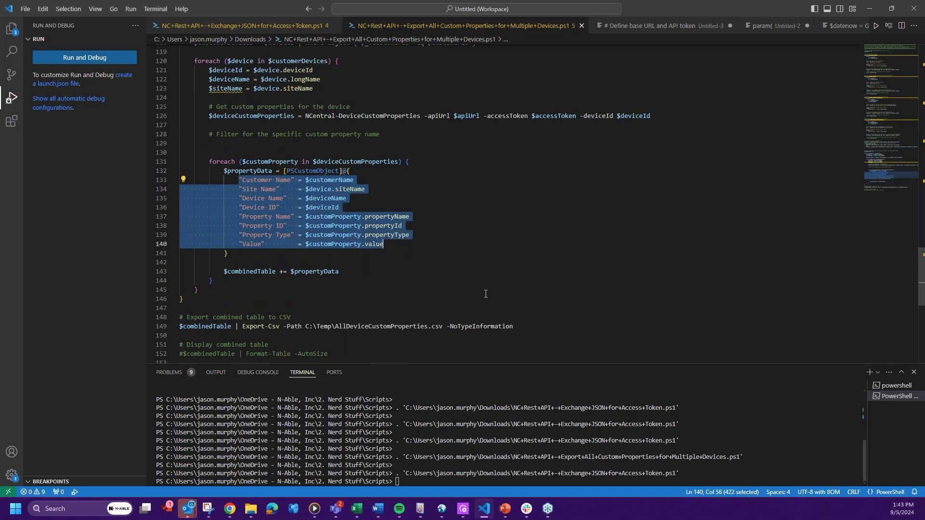
pyautogui.click(552, 273)
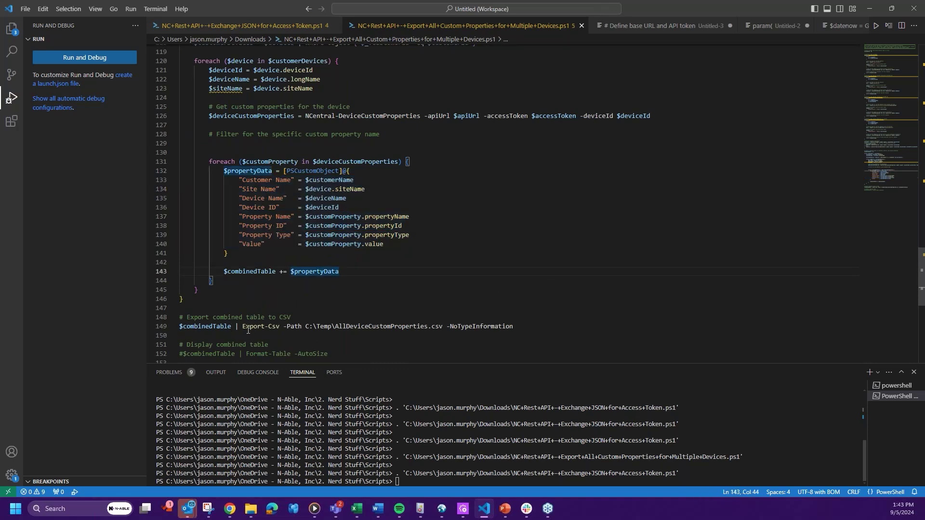
pyautogui.moveTo(243, 329); pyautogui.dragTo(246, 328)
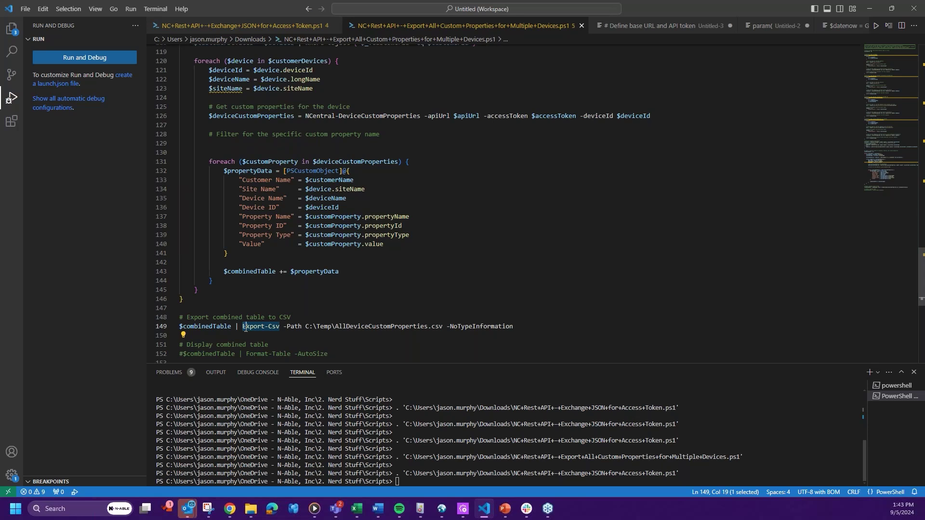
pyautogui.moveTo(277, 329)
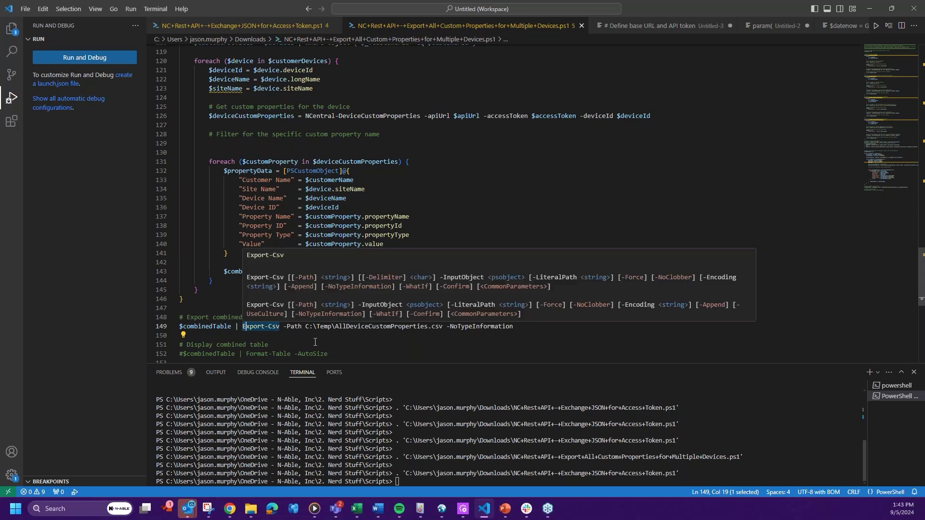
# Step: Change the Export-Csv output path to C:\Temp\DEVICECDPs.csv and run the script
pyautogui.moveTo(307, 327); pyautogui.dragTo(444, 327)
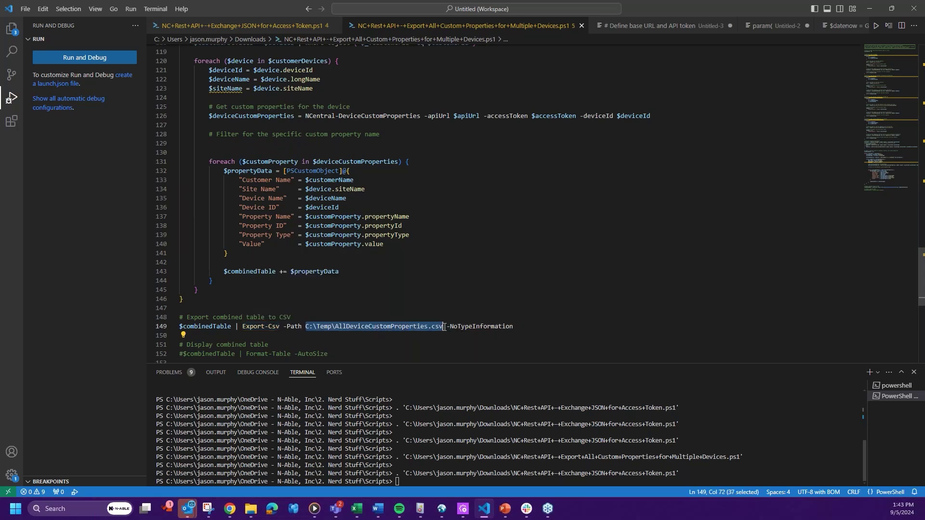
pyautogui.click(392, 327)
pyautogui.moveTo(336, 327); pyautogui.dragTo(429, 327)
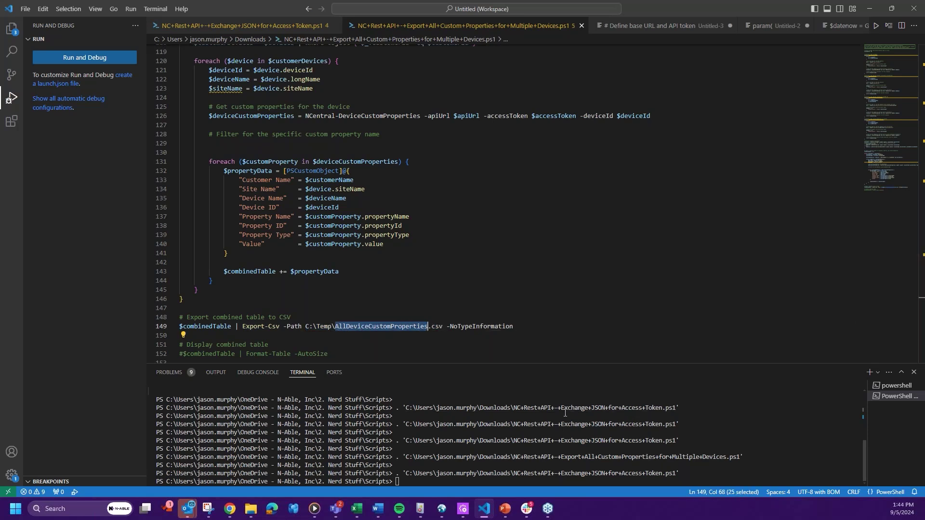
pyautogui.write('DEVICE')
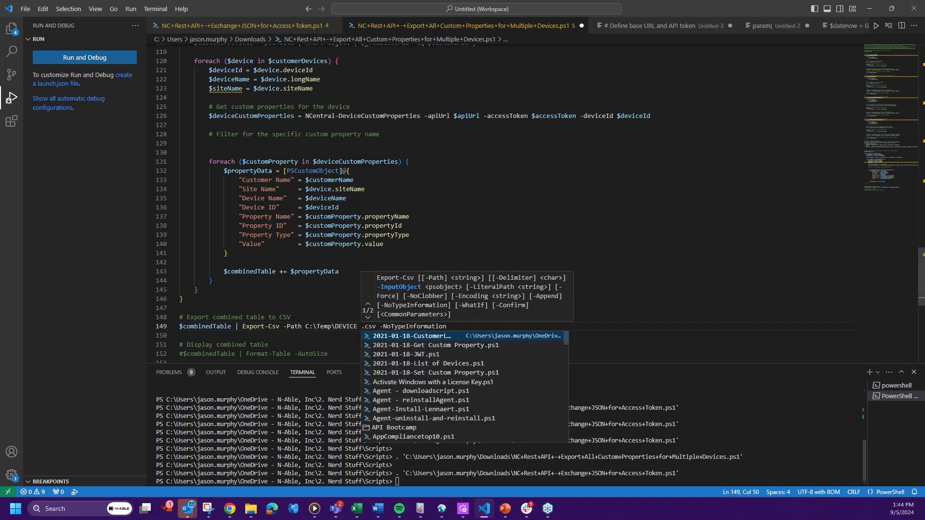
pyautogui.press('BackSpace')
pyautogui.write('C')
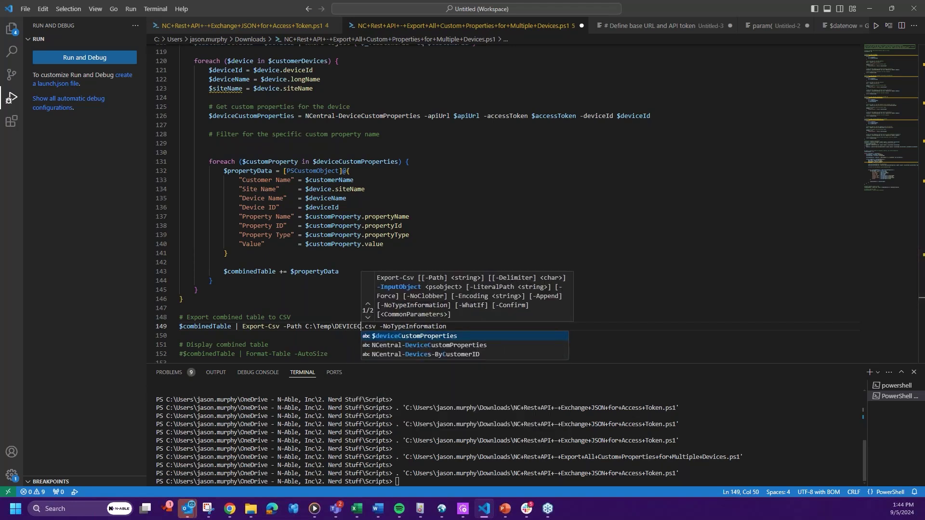
pyautogui.write('DPs')
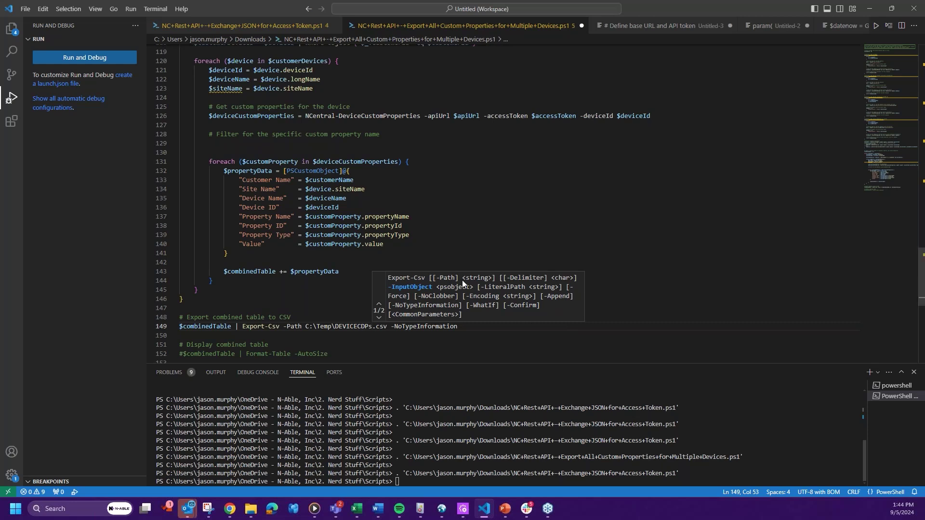
pyautogui.click(410, 216)
pyautogui.click(566, 335)
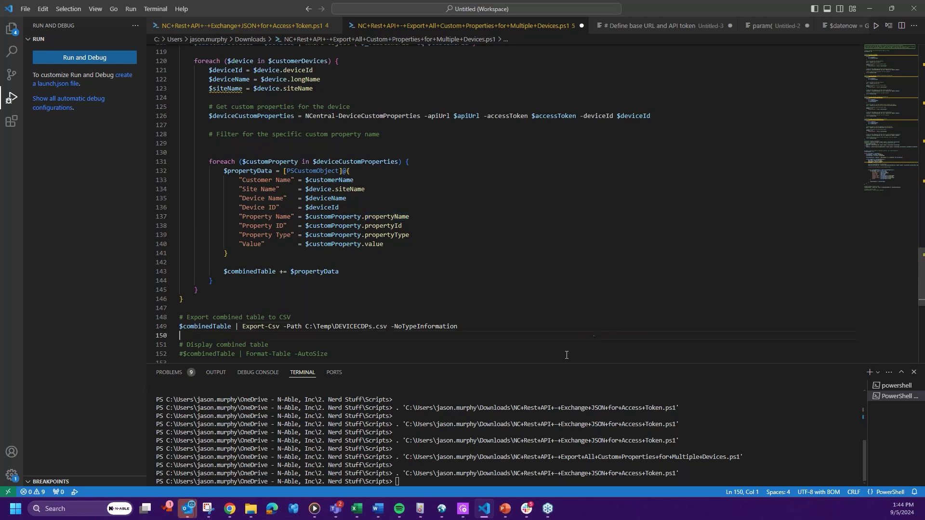
pyautogui.click(876, 26)
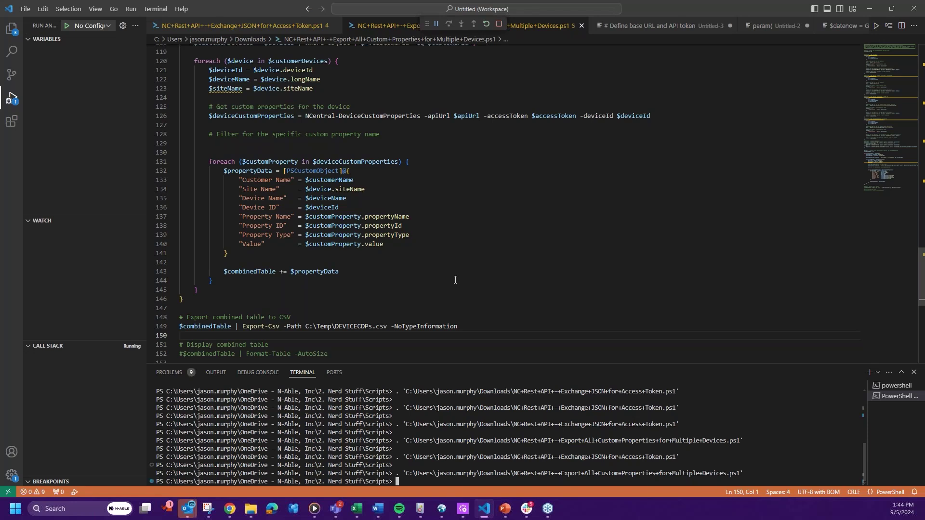
# Step: Browse to C:\Temp in File Explorer and open the exported DEVICECDPs.csv in Excel
pyautogui.click(250, 509)
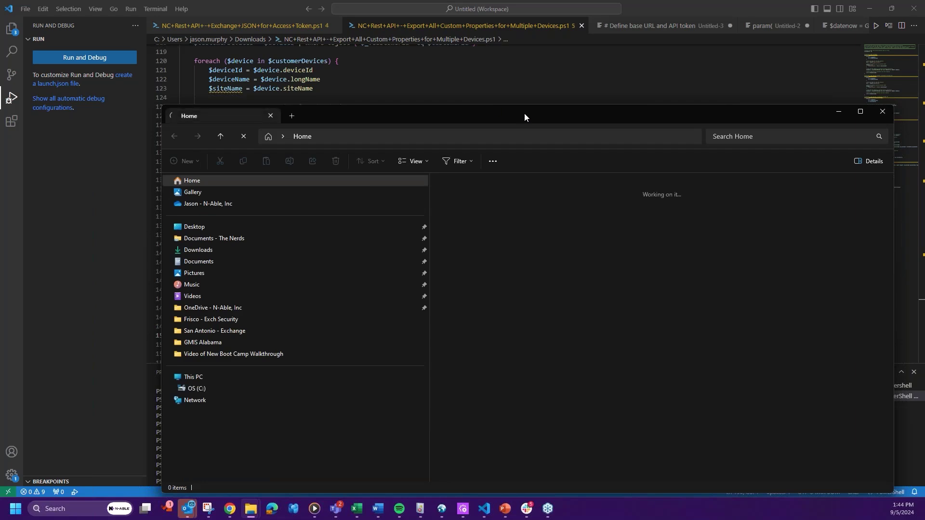
pyautogui.doubleClick(525, 114)
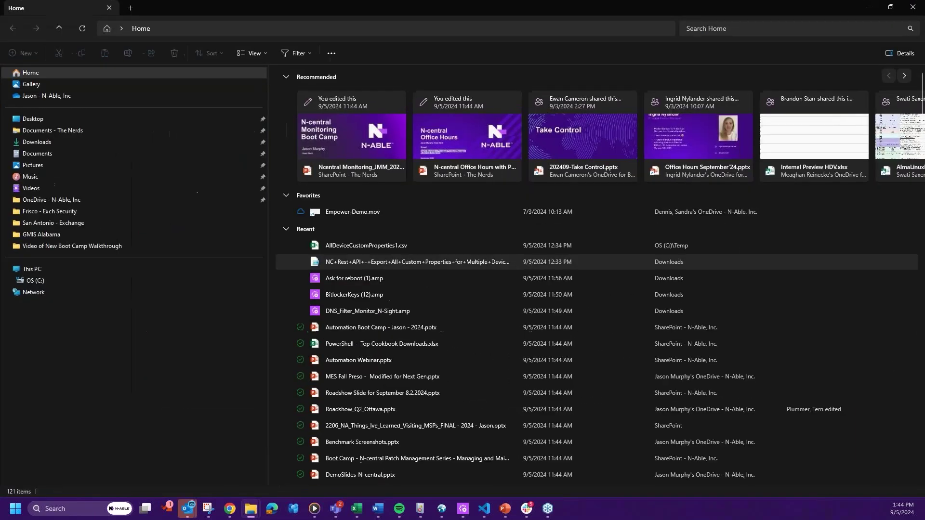
pyautogui.click(35, 280)
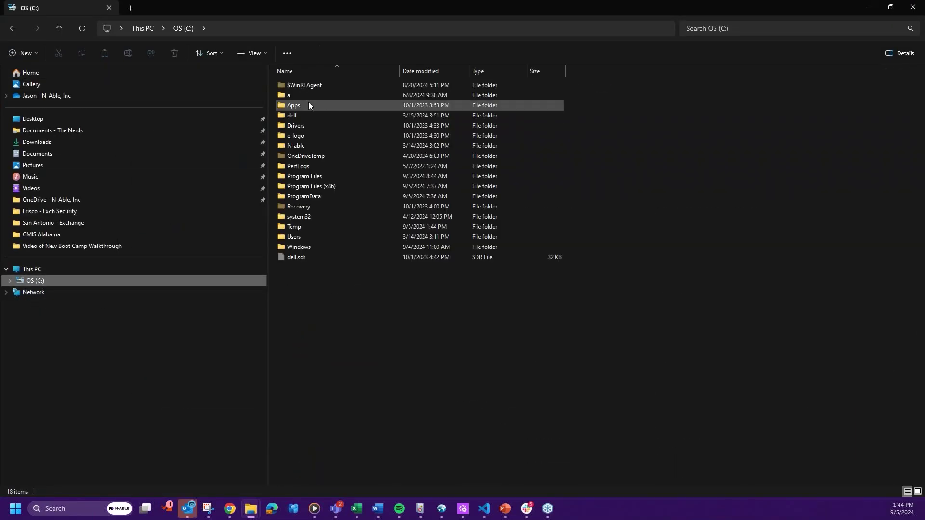
pyautogui.doubleClick(298, 227)
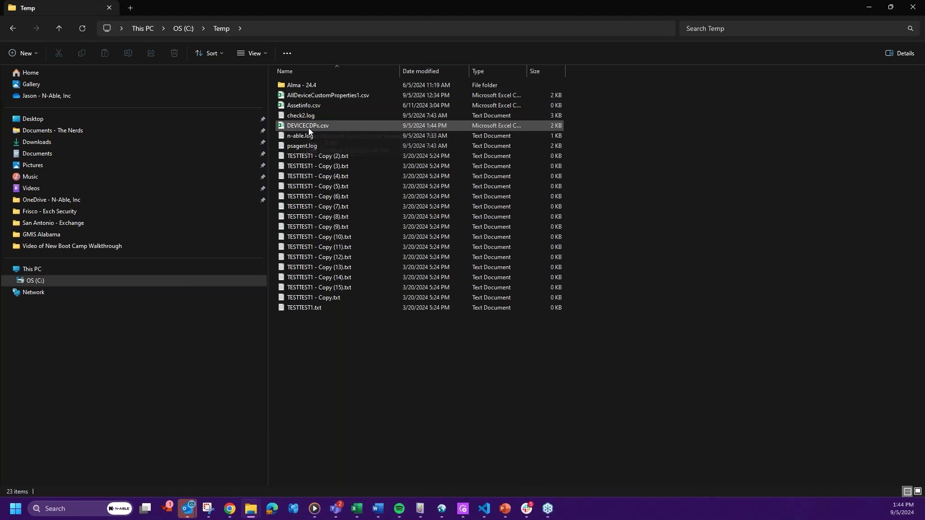
pyautogui.doubleClick(310, 125)
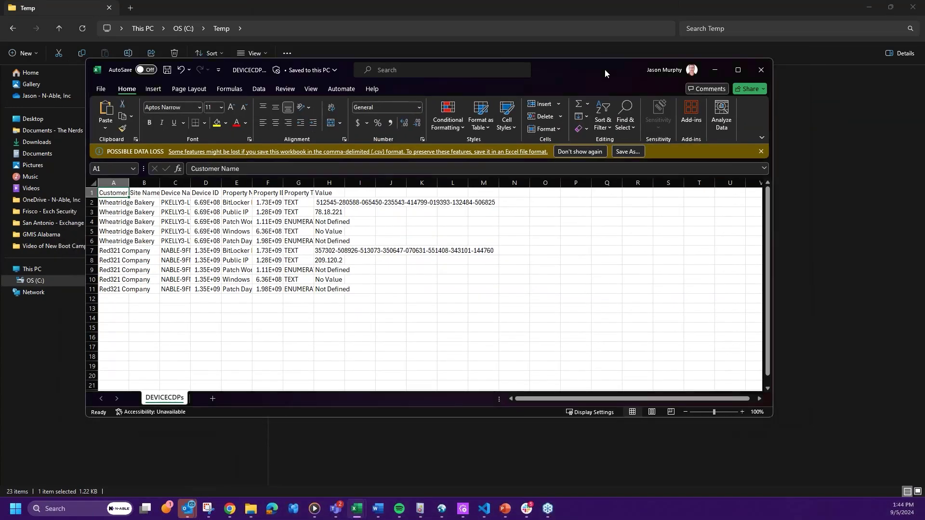
# Step: Maximize the workbook and widen the Device Name, Device ID, Property Name, Property Type and Property ID columns to fit their contents
pyautogui.doubleClick(605, 68)
pyautogui.moveTo(43, 125); pyautogui.dragTo(77, 125)
pyautogui.doubleClick(108, 125)
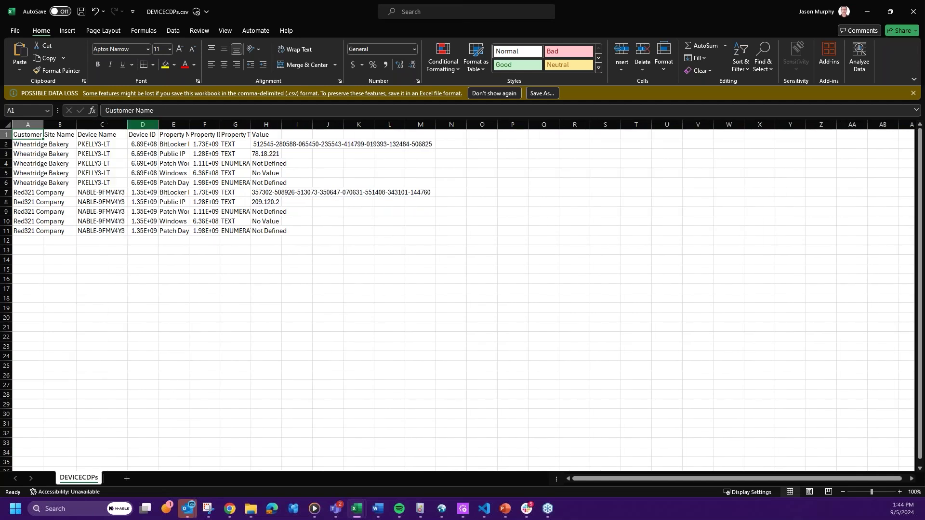
pyautogui.doubleClick(159, 125)
pyautogui.doubleClick(196, 126)
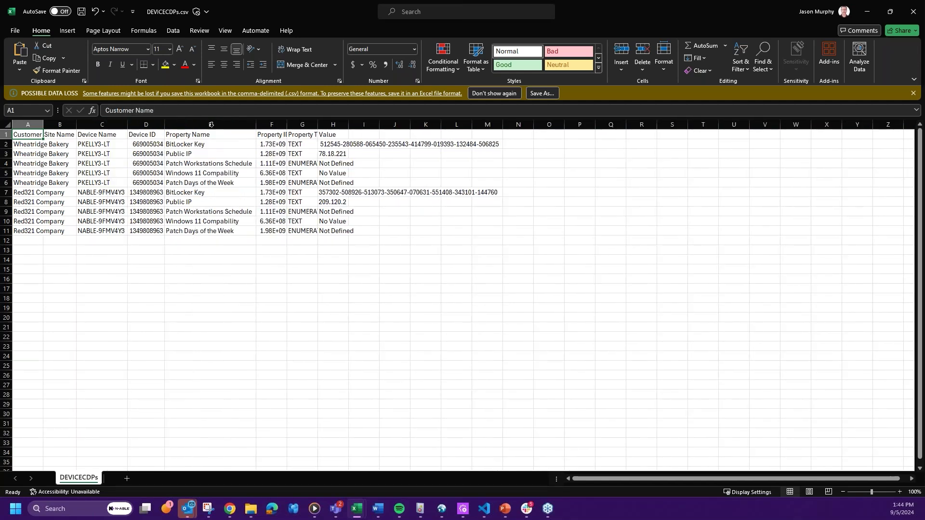
pyautogui.moveTo(317, 123); pyautogui.dragTo(317, 122)
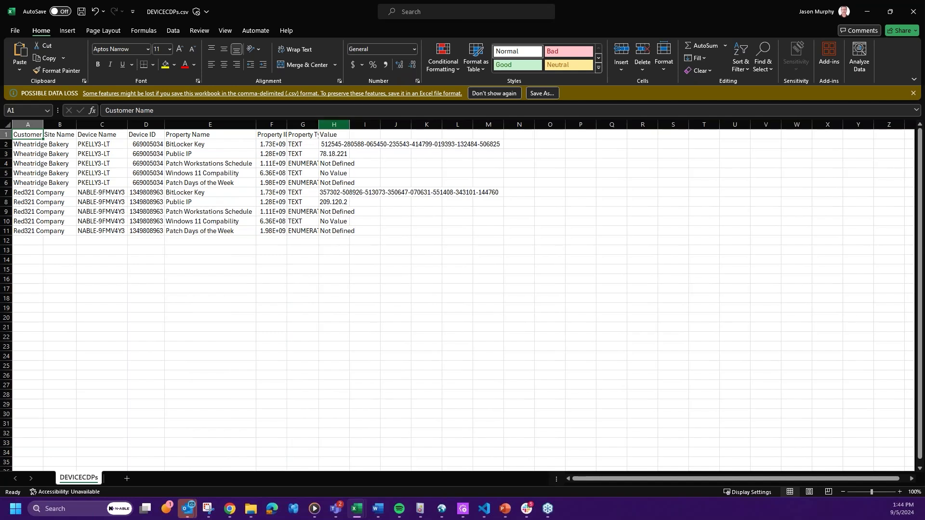
pyautogui.doubleClick(317, 125)
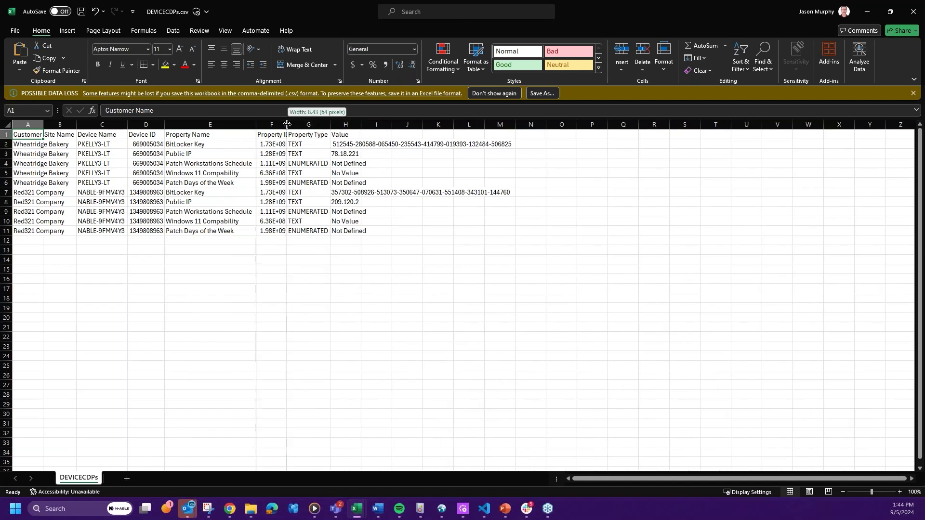
pyautogui.doubleClick(289, 124)
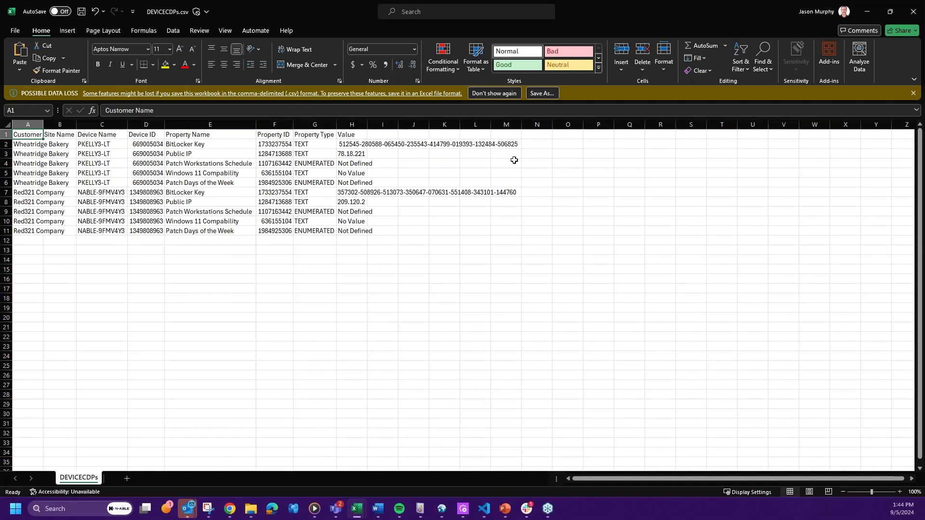
# Step: Inspect the first device's BitLocker Key and Public IP values and fit the Value column's width to its contents
pyautogui.click(399, 144)
pyautogui.moveTo(399, 144); pyautogui.dragTo(356, 145)
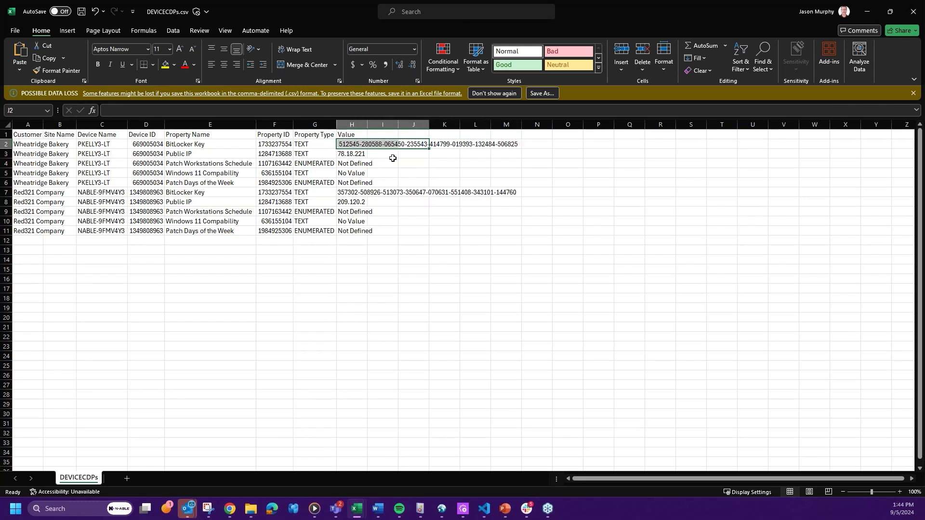
pyautogui.click(356, 153)
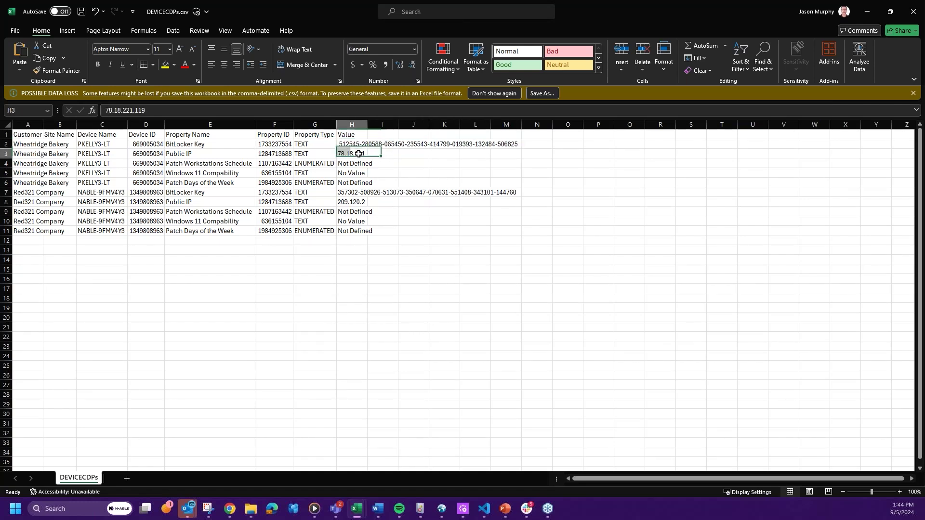
pyautogui.doubleClick(367, 124)
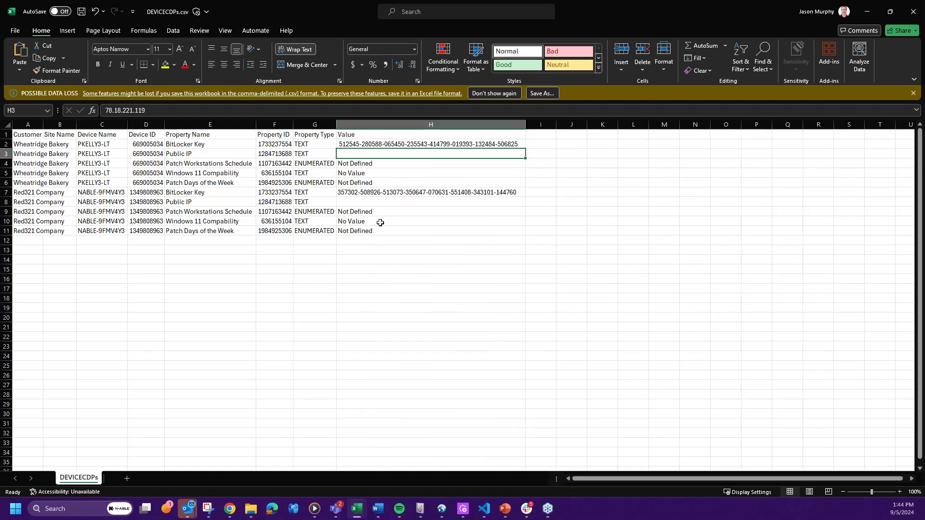
# Step: Examine the exported BitLocker Key, Public IP, Windows 11 and patch property values of both devices
pyautogui.click(358, 192)
pyautogui.click(352, 221)
pyautogui.click(352, 230)
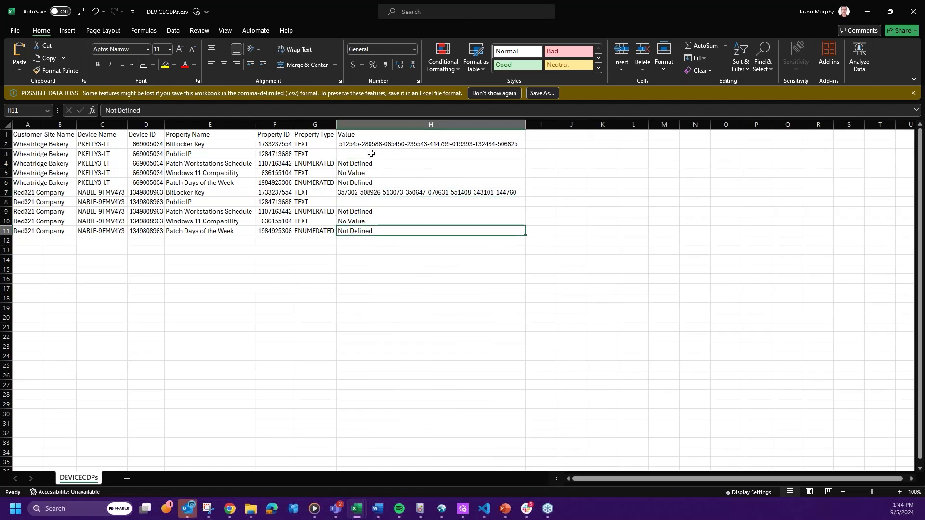
pyautogui.click(57, 153)
pyautogui.click(176, 153)
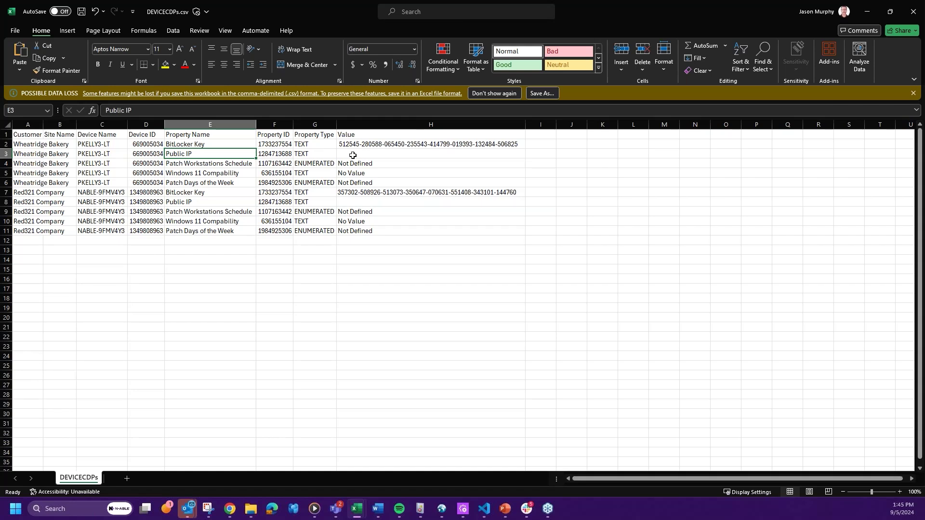
pyautogui.moveTo(352, 154); pyautogui.dragTo(193, 152)
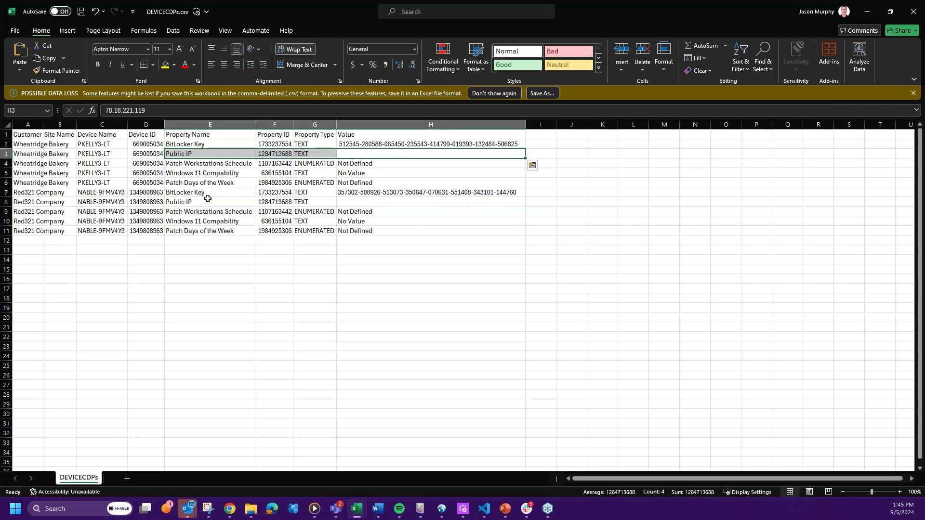
pyautogui.click(202, 202)
pyautogui.click(347, 203)
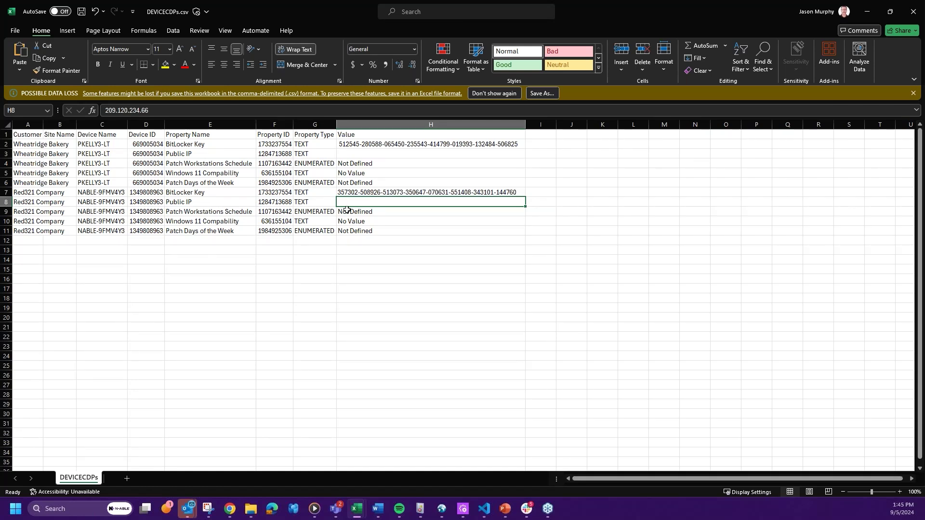
pyautogui.click(361, 154)
pyautogui.click(354, 229)
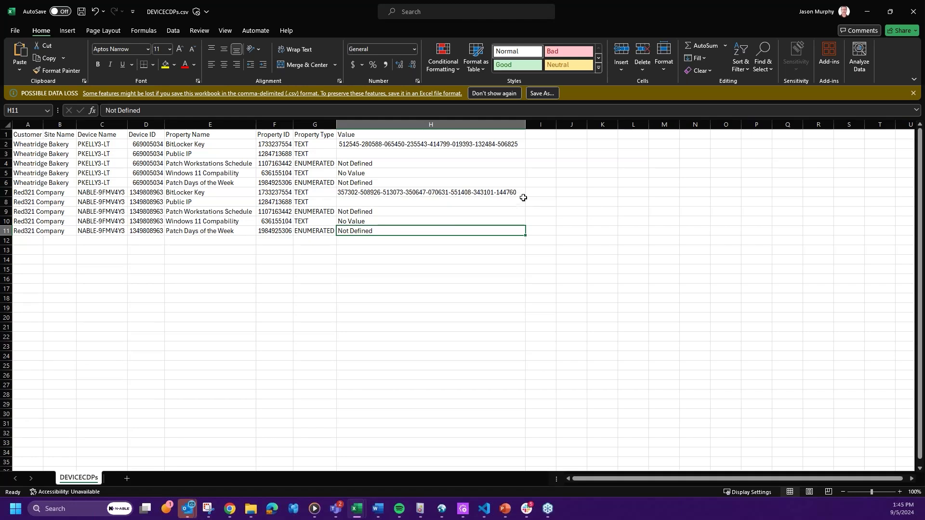
pyautogui.click(358, 202)
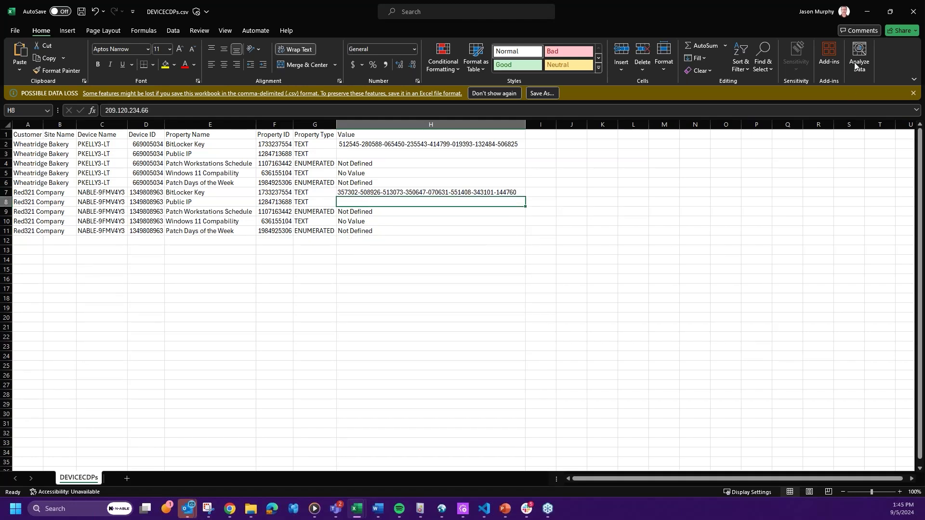
# Step: Minimize the spreadsheet, switch to the PowerPoint slideshow and check the slides on exporting and importing custom properties
pyautogui.click(356, 508)
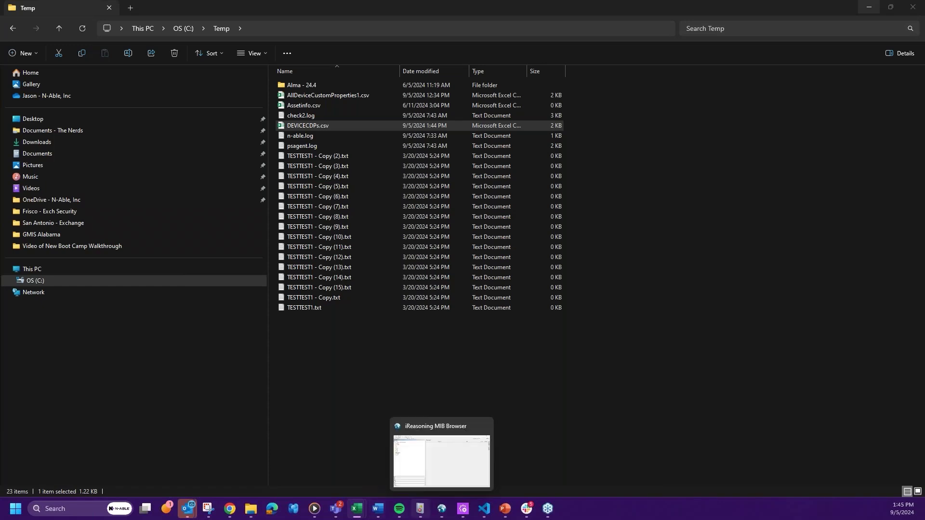
pyautogui.moveTo(527, 508)
pyautogui.moveTo(507, 451)
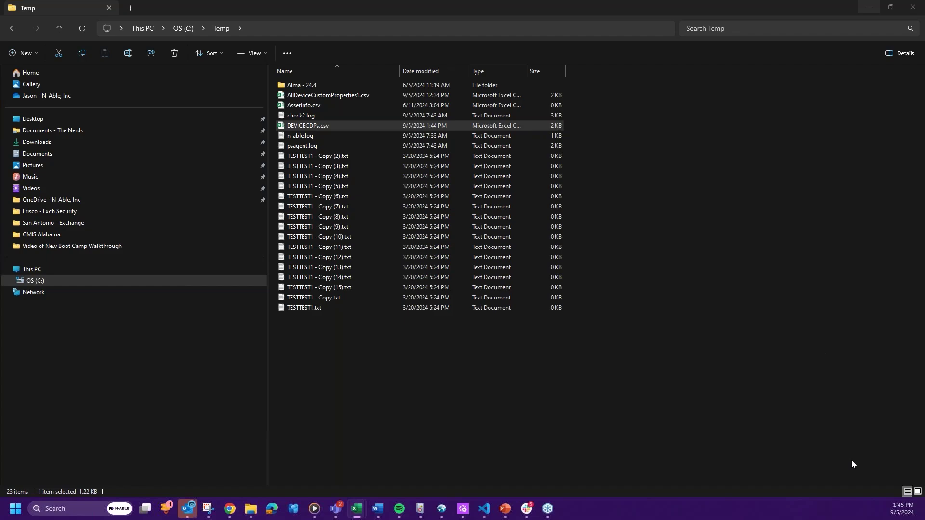
pyautogui.hotkey('alt', 'Tab')
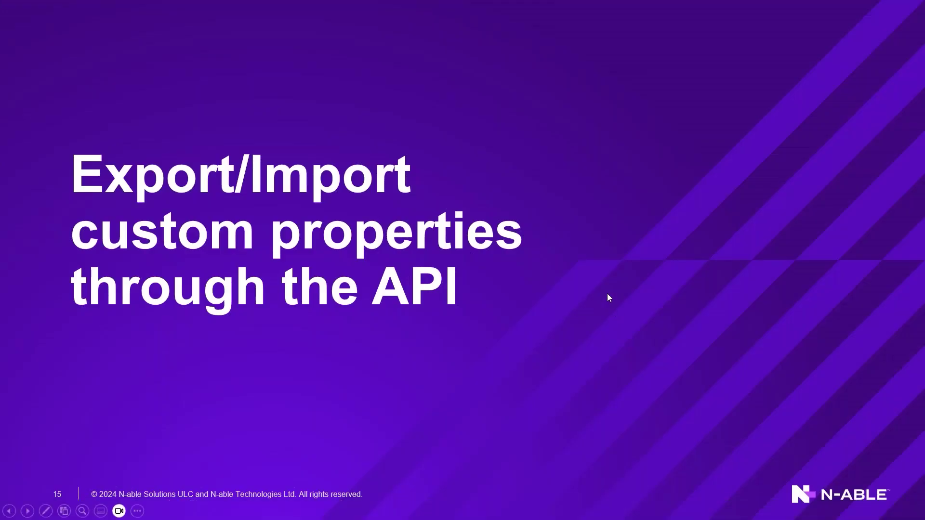
pyautogui.press('Right')
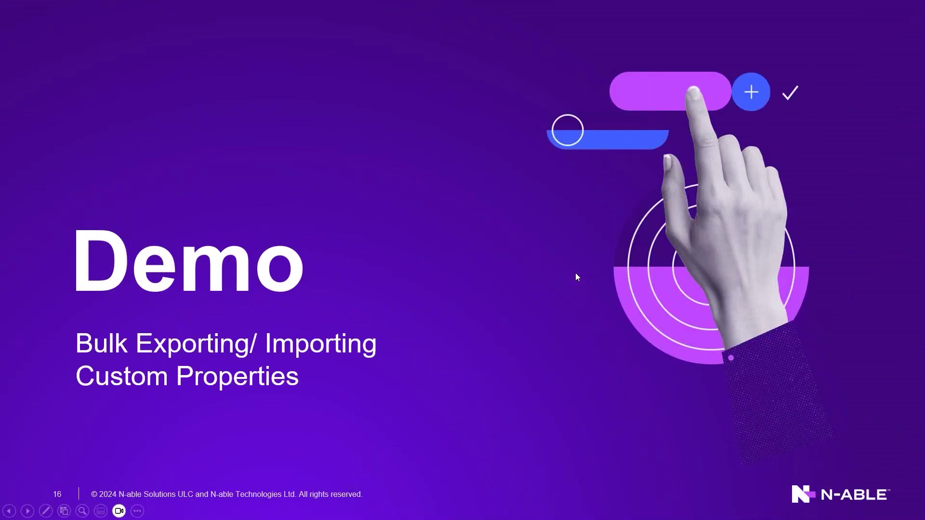
pyautogui.press('Left')
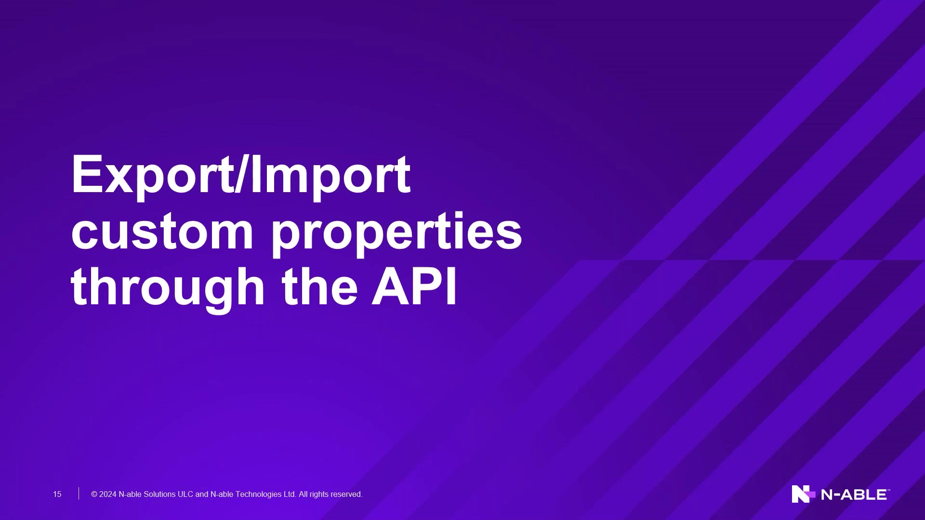
# Step: Switch to N-central in the browser and change the scope to the N-able - Head Nerds service organization
pyautogui.hotkey('alt', 'Tab')
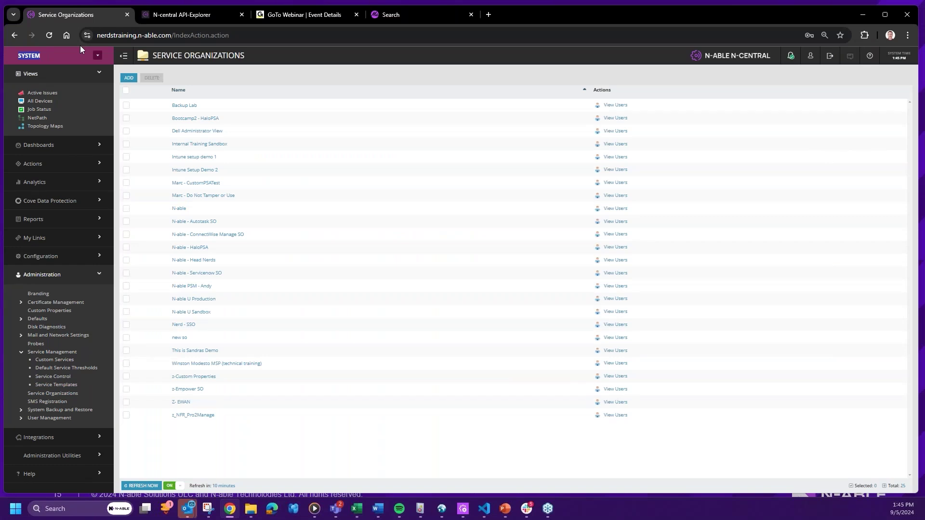
pyautogui.write('nerd')
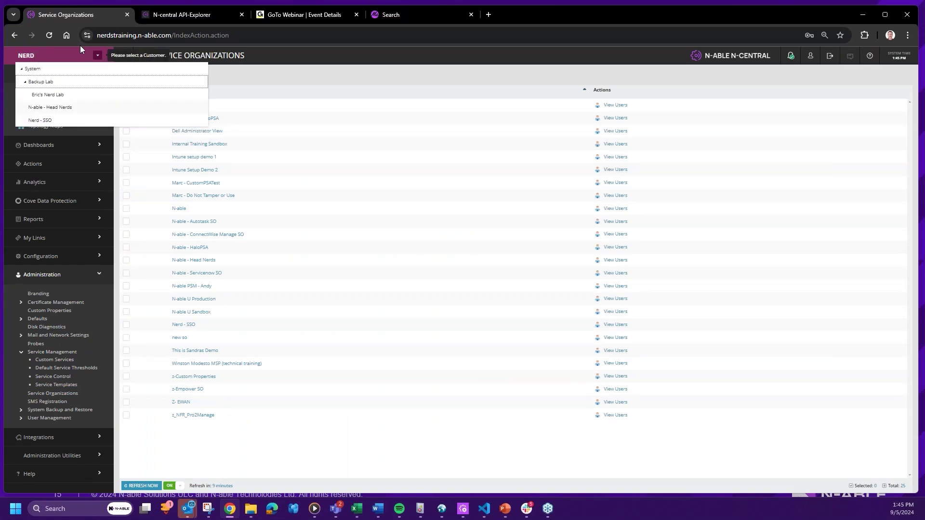
pyautogui.press('Down')
pyautogui.press('Down')
pyautogui.press('Return')
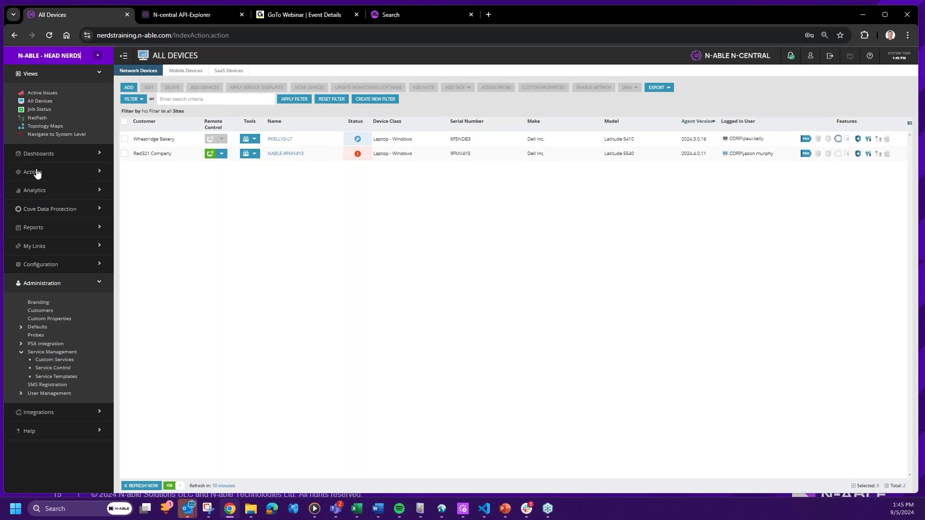
# Step: Start a new automation policy task with Get Public IP Address as its repository item
pyautogui.click(37, 172)
pyautogui.click(48, 283)
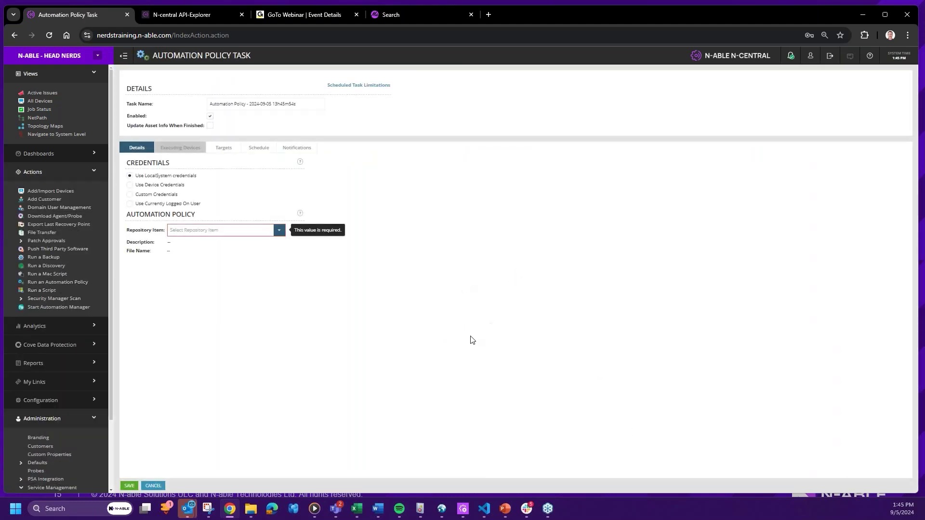
pyautogui.click(247, 232)
pyautogui.write('Pub')
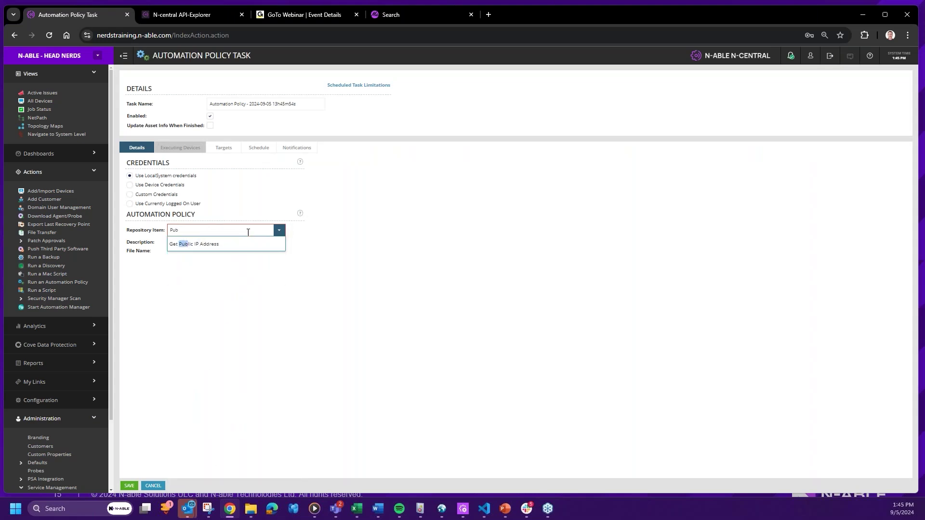
pyautogui.click(239, 245)
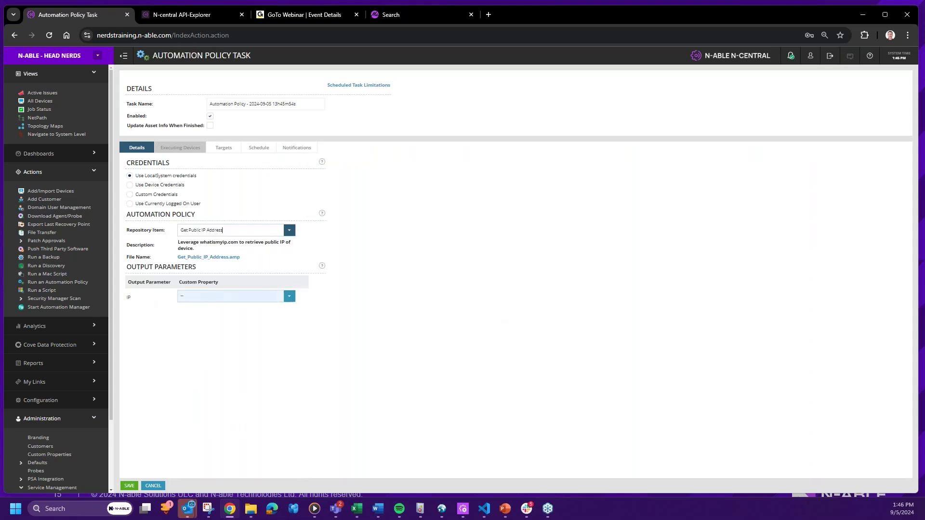
# Step: Map the policy's IP output parameter to the Public IP device custom property
pyautogui.click(289, 297)
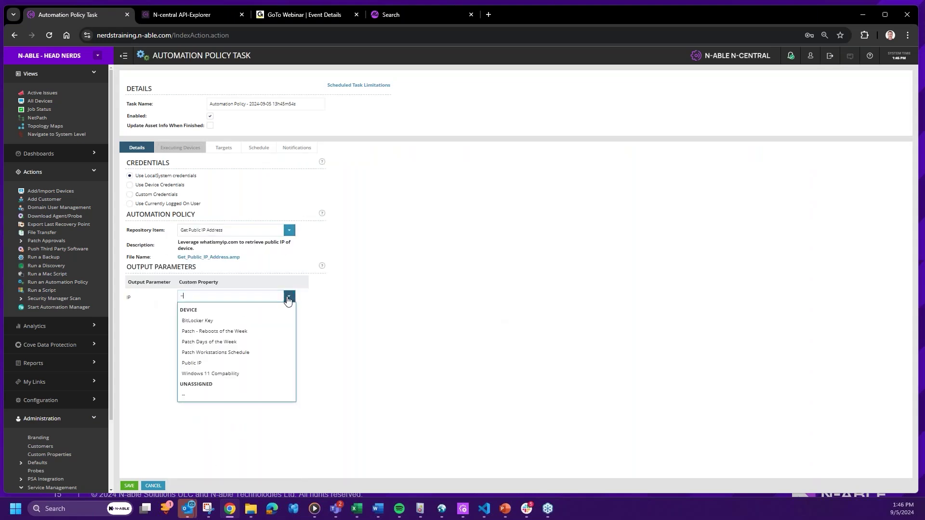
pyautogui.click(202, 363)
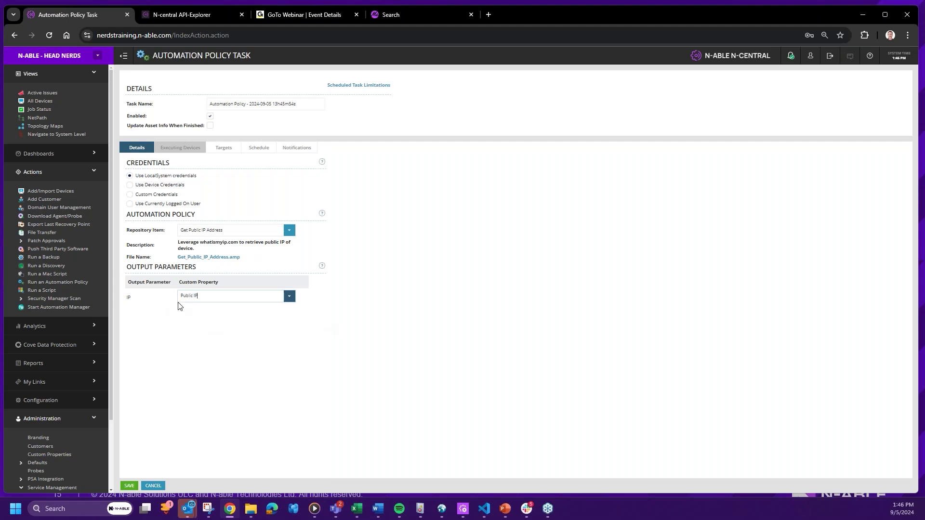
pyautogui.moveTo(130, 268); pyautogui.dragTo(204, 259)
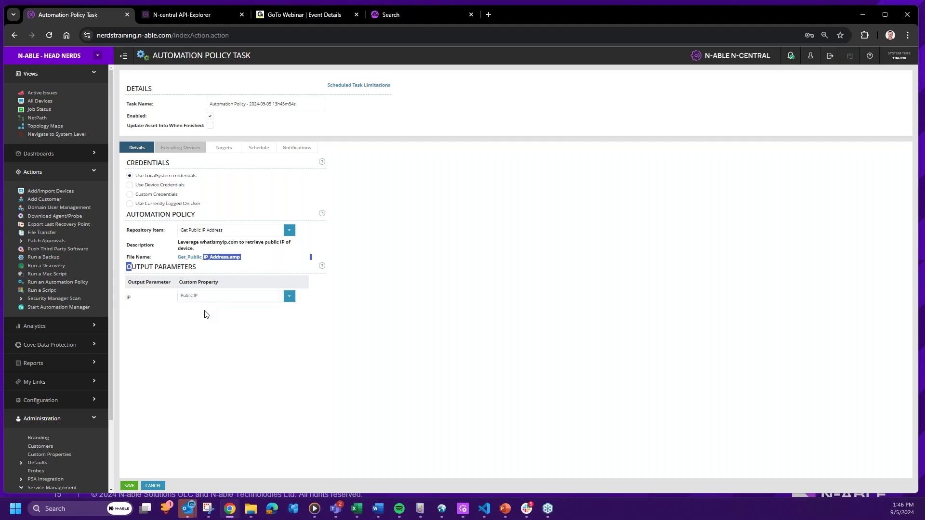
# Step: Change the automation policy task's repository item to BitlockerKeys
pyautogui.click(230, 230)
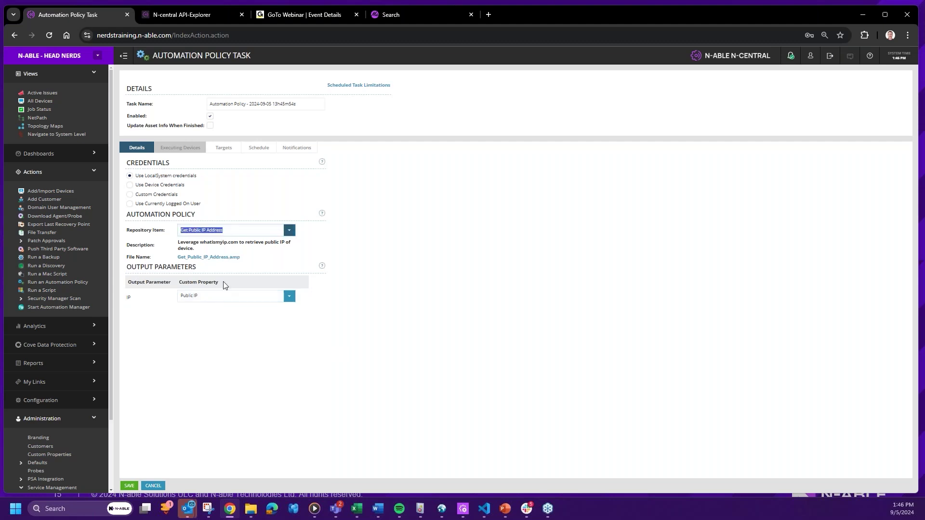
pyautogui.write('Bit')
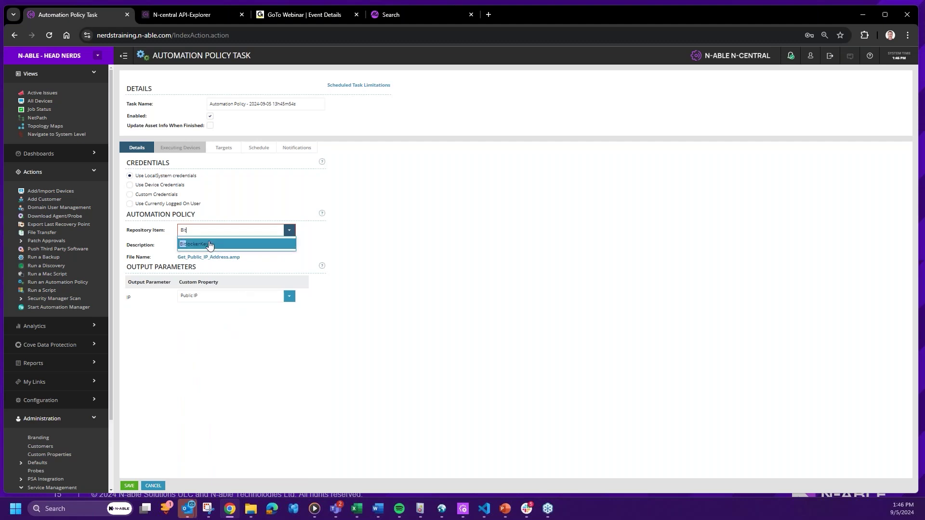
pyautogui.click(210, 245)
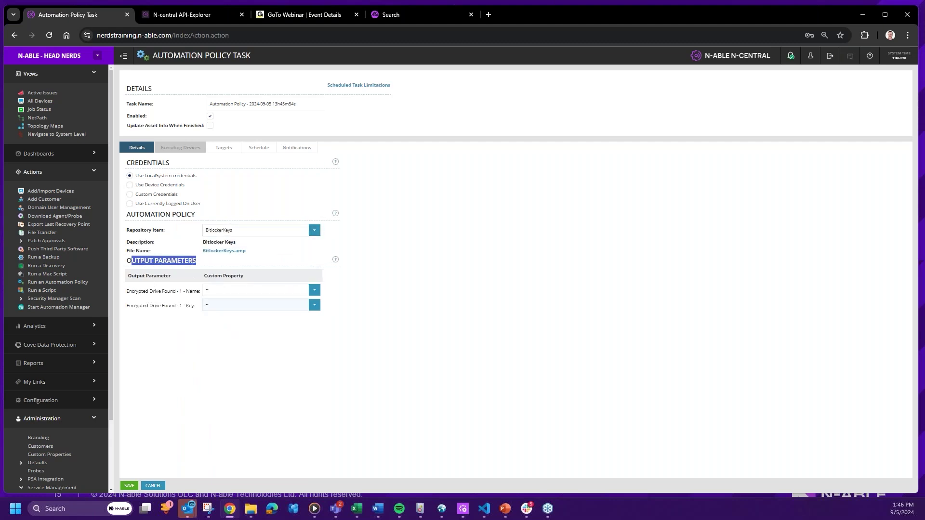
# Step: Replace the task's repository item with the ThreatLocker Deployment policy
pyautogui.click(314, 230)
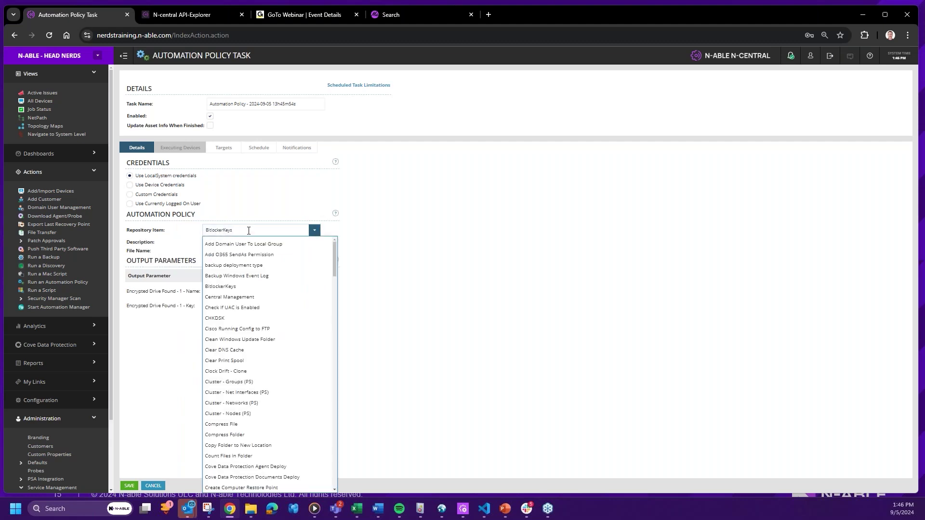
pyautogui.moveTo(248, 231); pyautogui.dragTo(112, 234)
pyautogui.write('Ins')
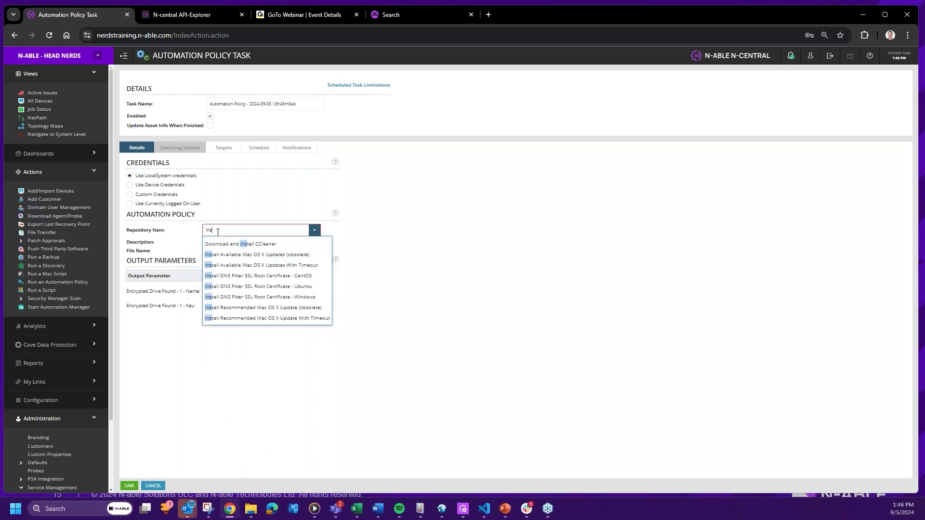
pyautogui.press('BackSpace')
pyautogui.write('Threat')
pyautogui.press('Return')
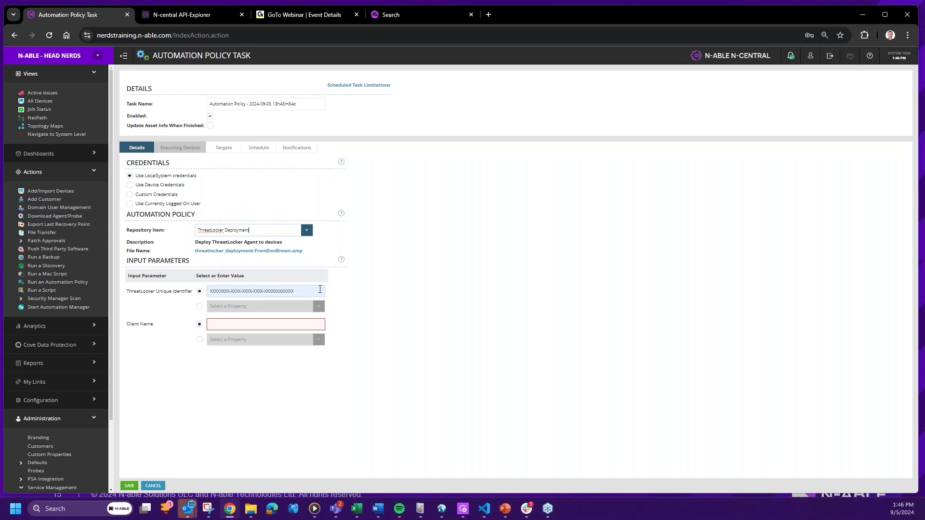
# Step: Have the ThreatLocker Unique Identifier input parameter take its value from the organization property ThreatLocker Install Key
pyautogui.click(199, 306)
pyautogui.click(319, 306)
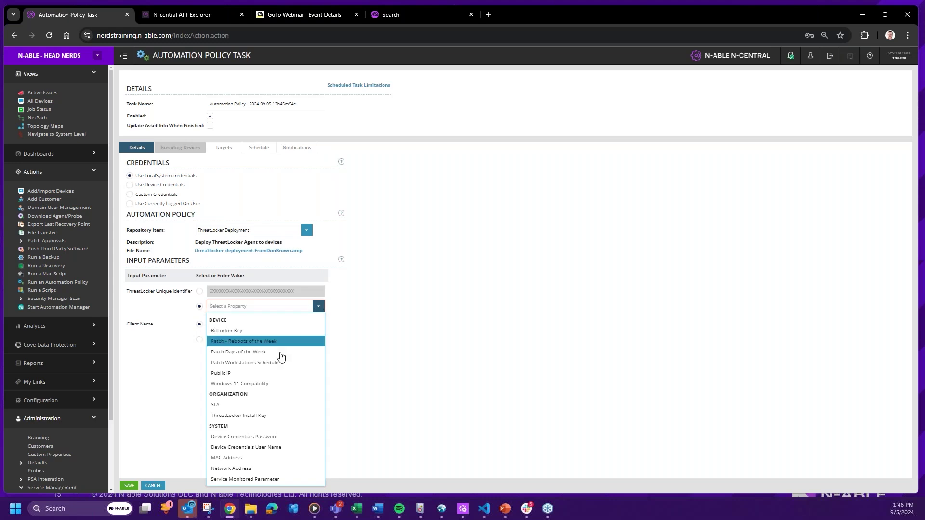
pyautogui.click(243, 416)
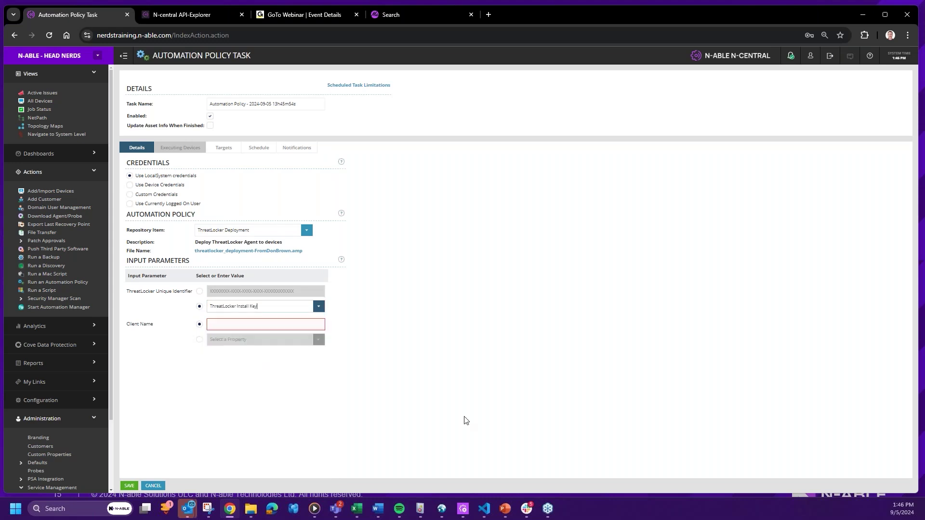
# Step: Change the scope to Red321 Company and start a new automation policy task with ThreatLocker Deployment as its repository item
pyautogui.click(97, 56)
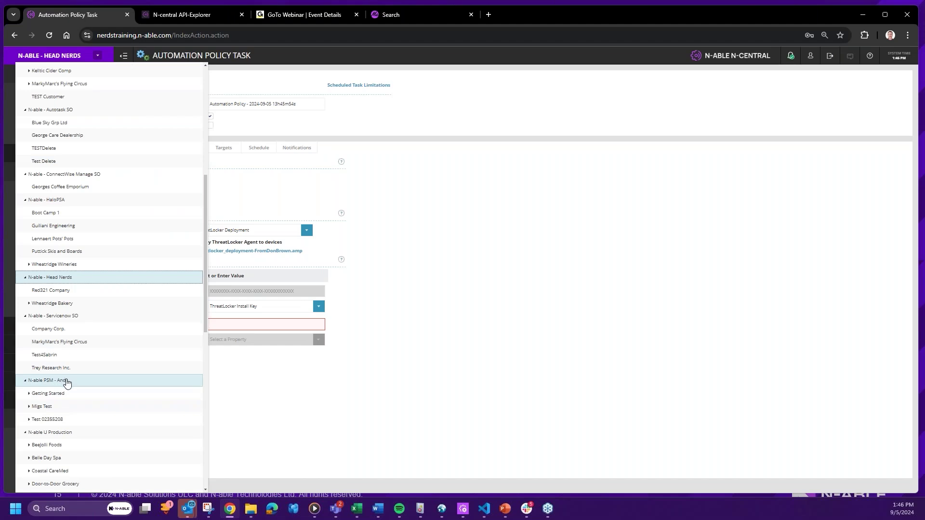
pyautogui.click(53, 291)
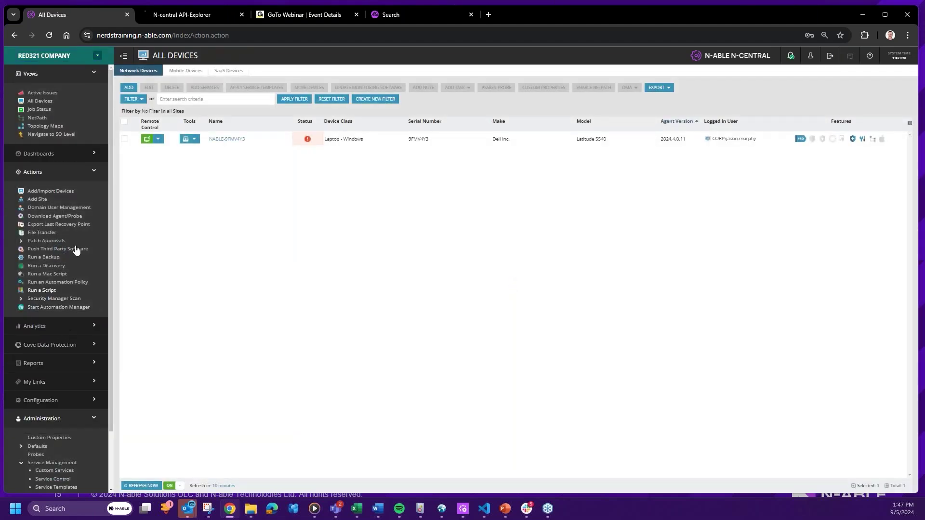
pyautogui.scroll(-2, 62, 347)
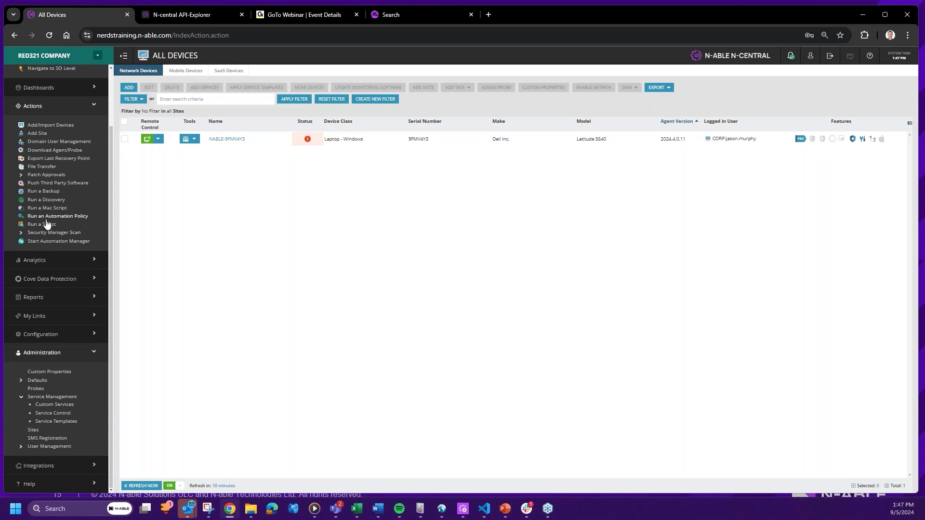
pyautogui.click(72, 216)
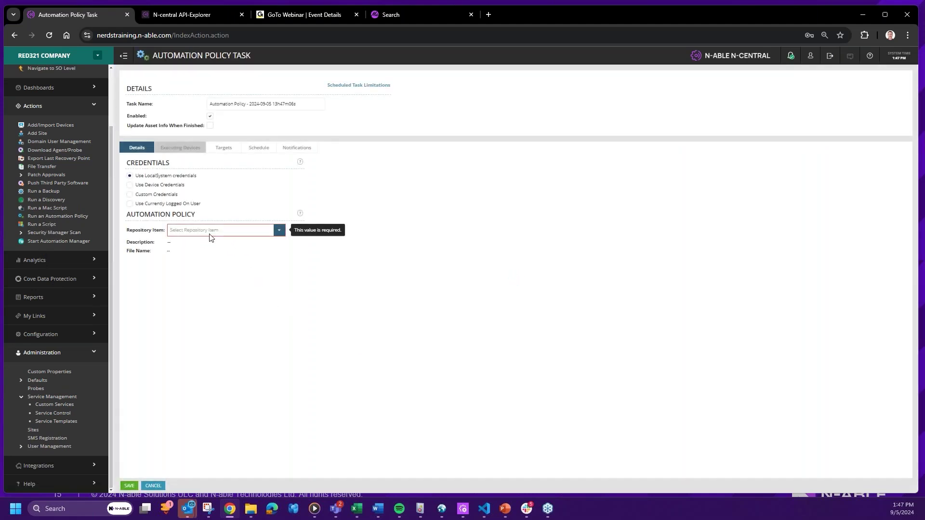
pyautogui.write('Threat')
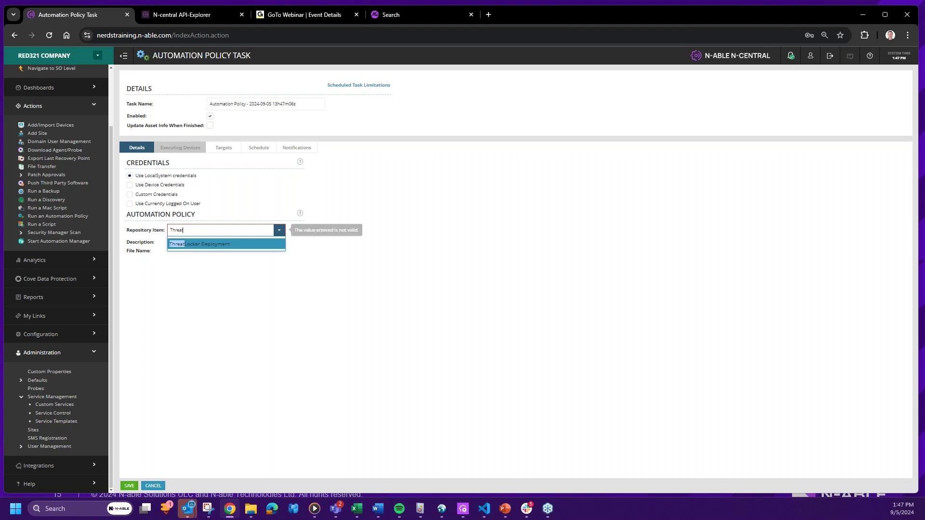
pyautogui.click(226, 246)
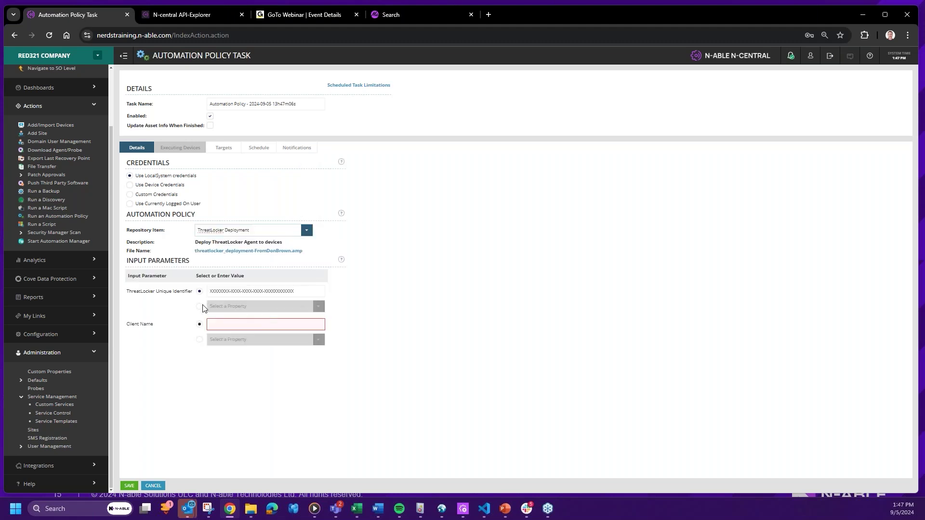
# Step: Fill the ThreatLocker Unique Identifier from the ThreatLocker Install Key organization property and set the Client Name to RED321
pyautogui.click(199, 306)
pyautogui.click(318, 306)
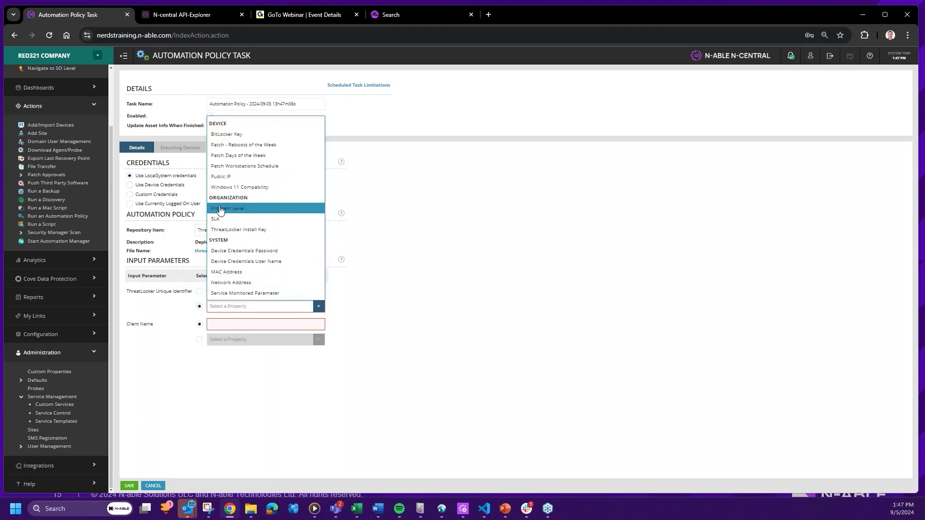
pyautogui.click(245, 231)
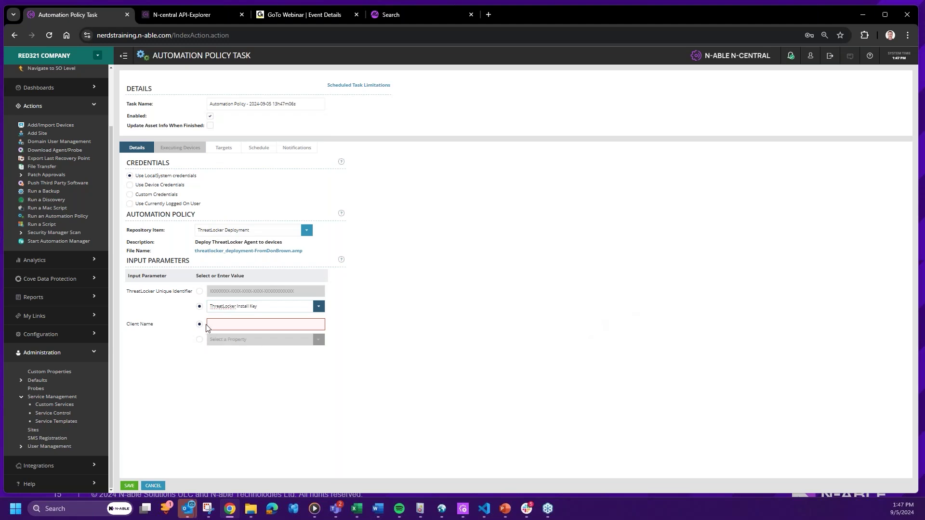
pyautogui.click(230, 324)
pyautogui.write('RED321')
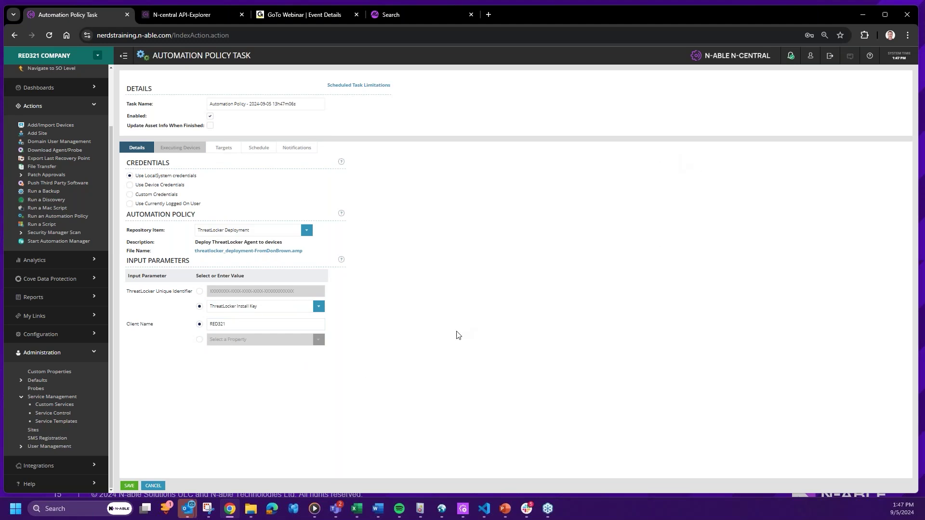
# Step: Minimize the browser to the presentation slide, then return to the browser's N-able Me search results page
pyautogui.click(863, 15)
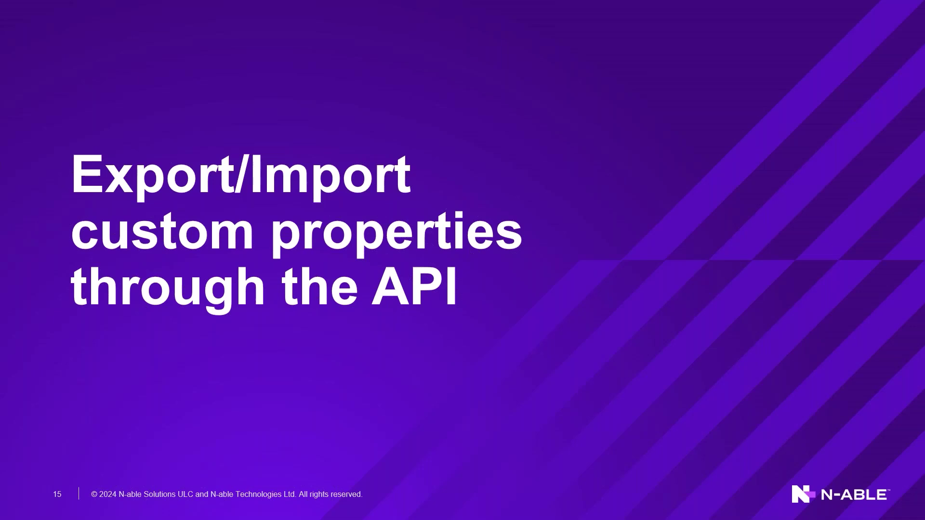
pyautogui.hotkey('alt', 'Tab')
pyautogui.click(423, 14)
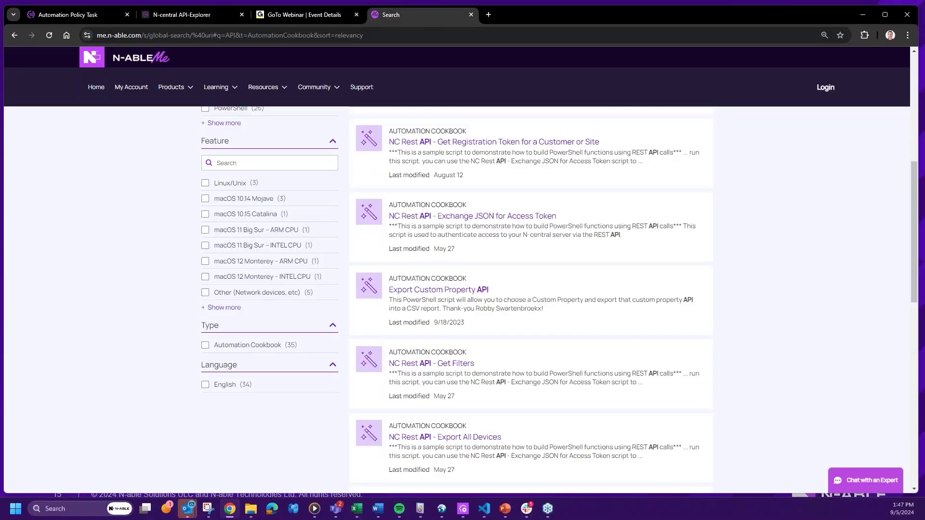
# Step: Search the Automation Cookbook for "API Import" and look through the results for custom property import scripts
pyautogui.scroll(7, 231, 213)
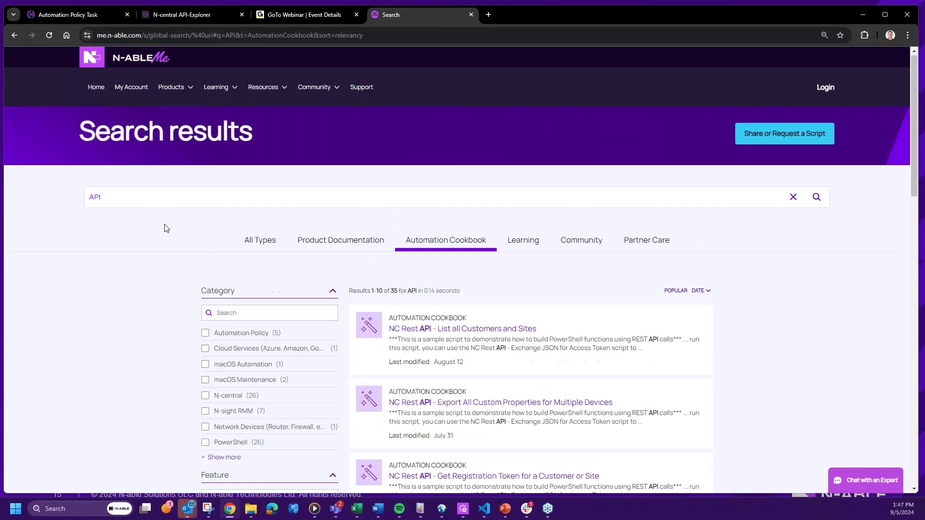
pyautogui.click(242, 198)
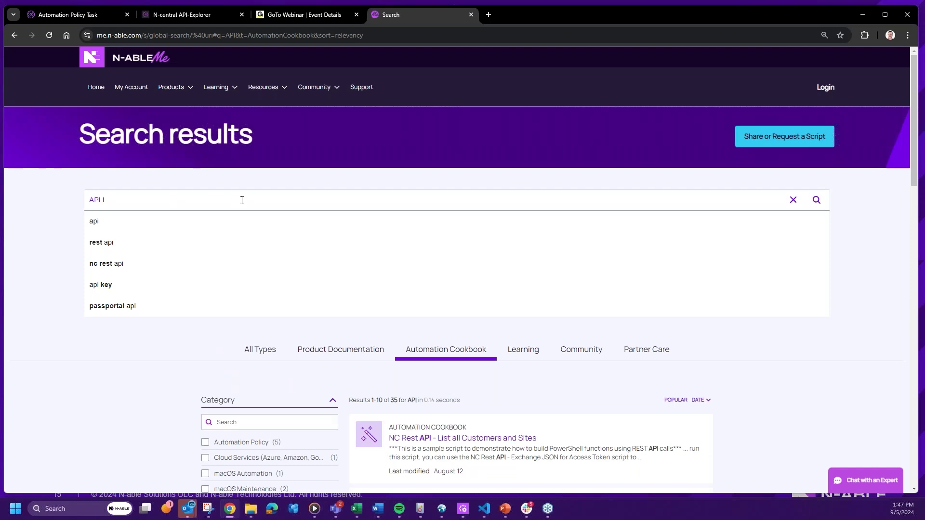
pyautogui.write('Import')
pyautogui.press('Return')
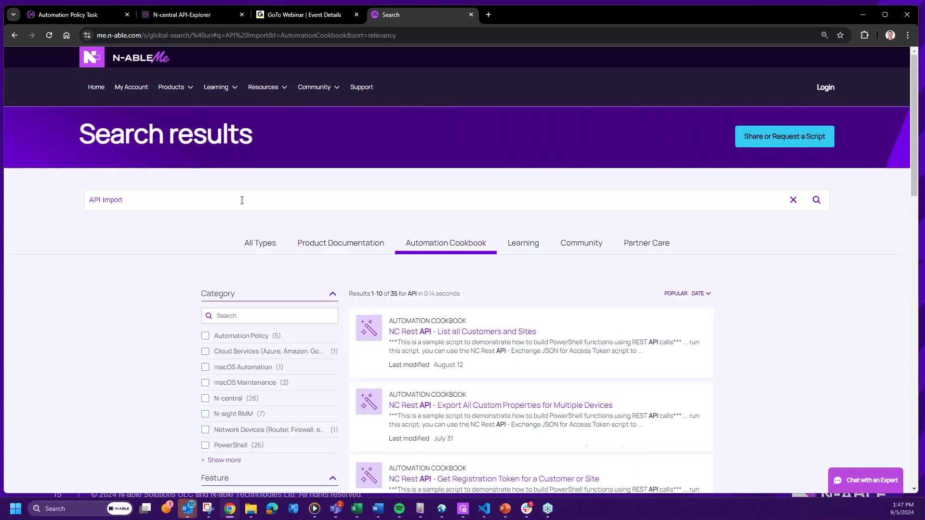
pyautogui.scroll(-1, 605, 282)
pyautogui.scroll(-2, 606, 282)
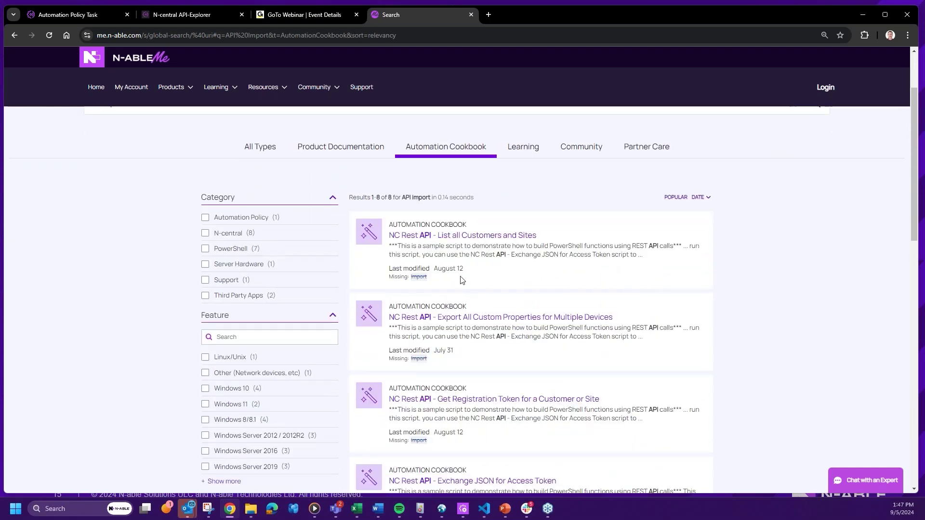
pyautogui.scroll(-2, 620, 309)
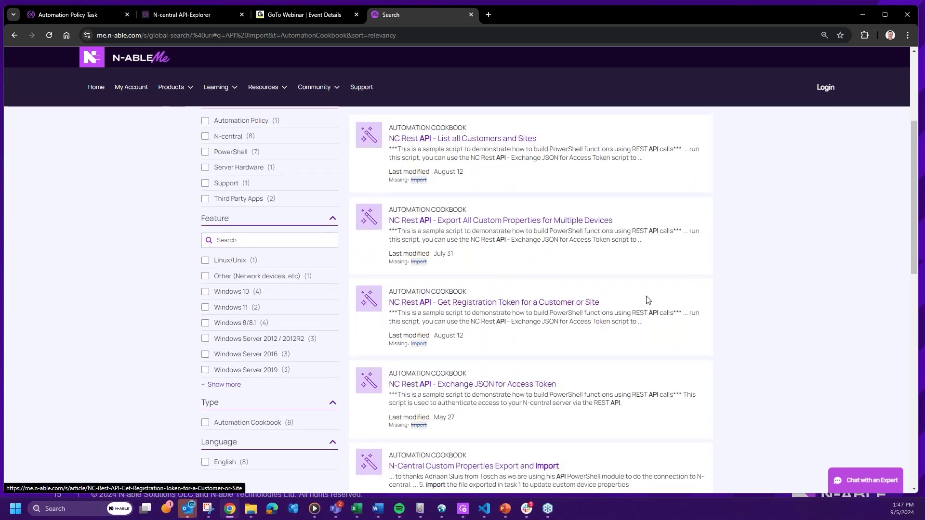
pyautogui.scroll(-2, 578, 296)
pyautogui.scroll(-2, 471, 289)
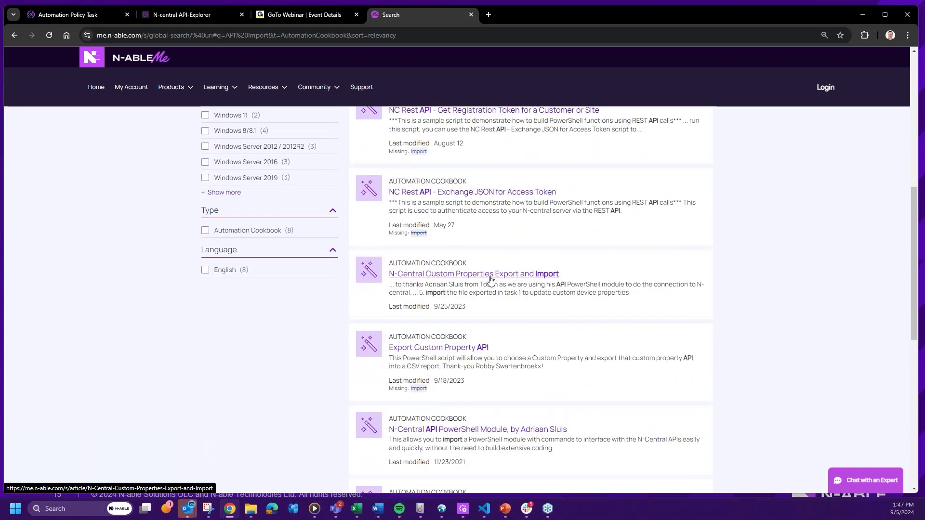
pyautogui.scroll(-2, 594, 370)
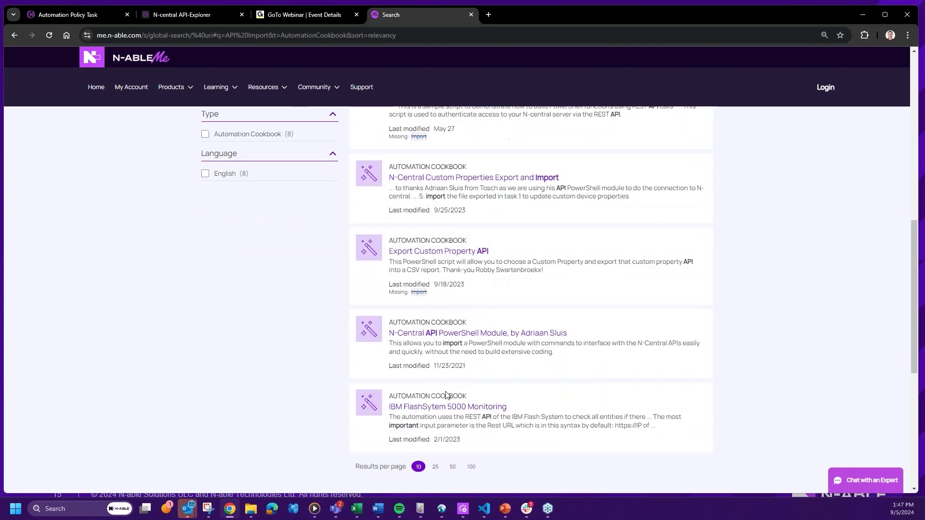
# Step: Change the Automation Cookbook search to "API GET"
pyautogui.scroll(10, 593, 370)
pyautogui.click(213, 196)
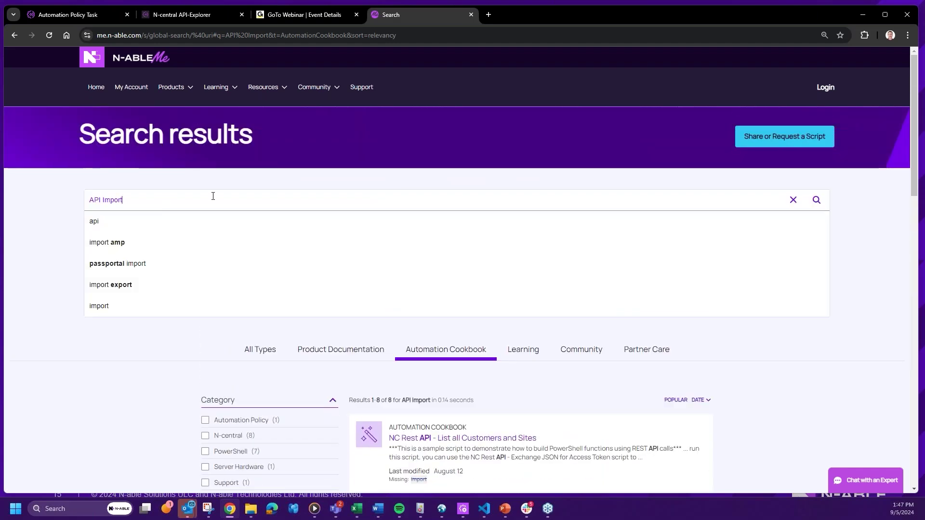
pyautogui.press('BackSpace')
pyautogui.press('BackSpace')
pyautogui.press('BackSpace')
pyautogui.press('BackSpace')
pyautogui.press('BackSpace')
pyautogui.press('BackSpace')
pyautogui.press('BackSpace')
pyautogui.write('GET')
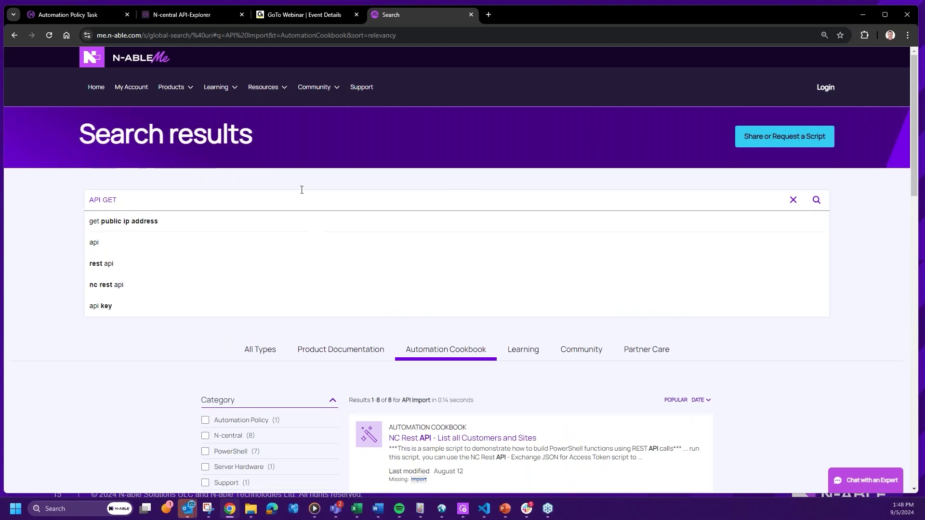
pyautogui.press('Return')
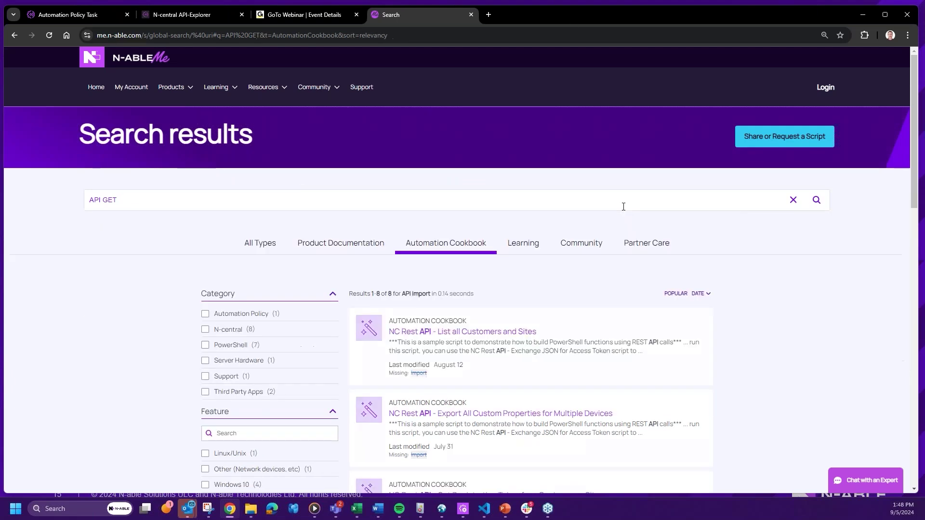
# Step: Shorten the search to "API" and look through the NC Rest API sample scripts in the Automation Cookbook
pyautogui.press('BackSpace')
pyautogui.press('BackSpace')
pyautogui.press('BackSpace')
pyautogui.press('BackSpace')
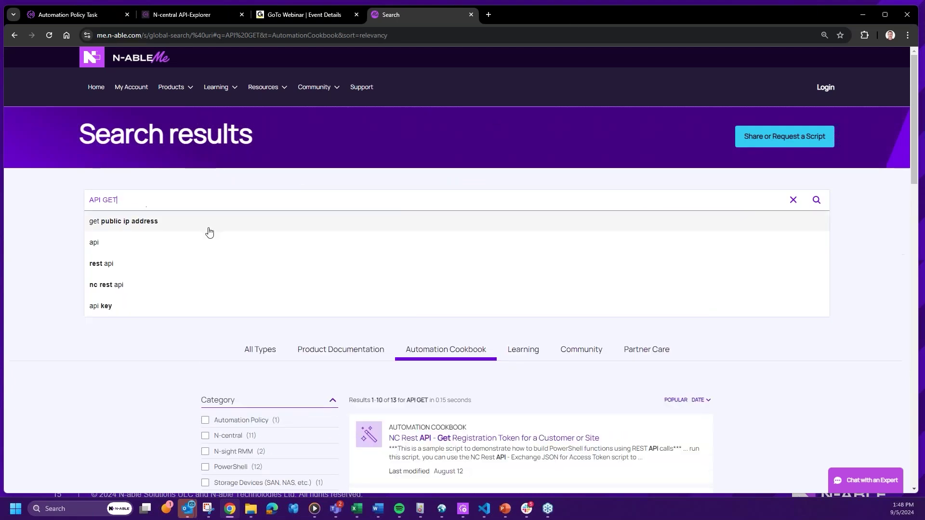
pyautogui.press('Return')
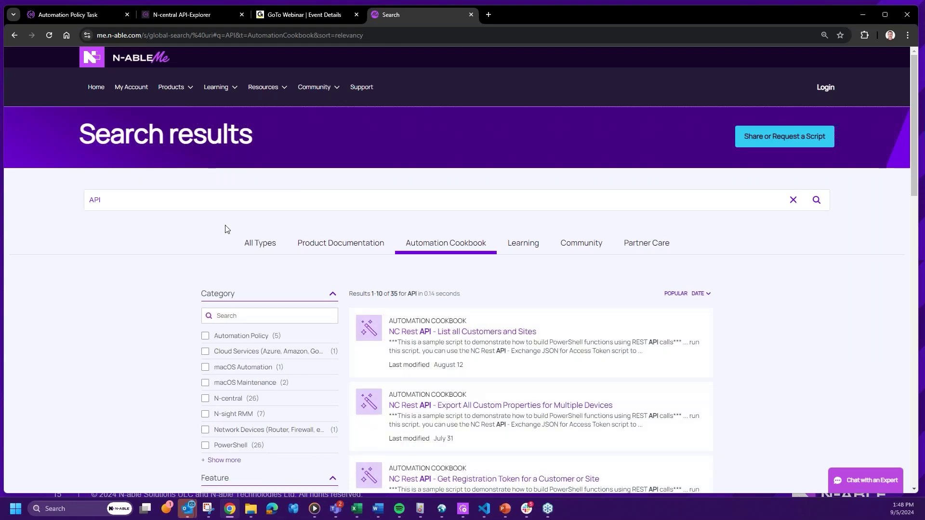
pyautogui.scroll(-4, 588, 384)
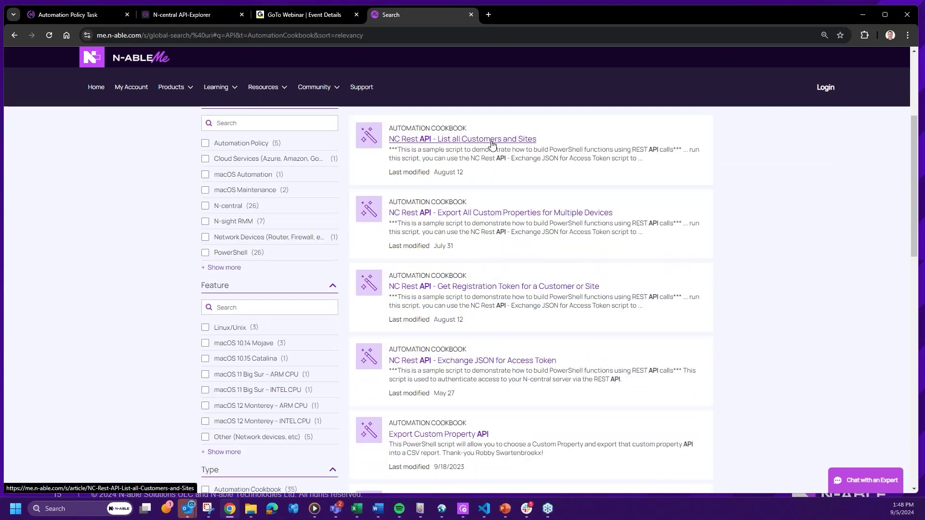
pyautogui.scroll(-5, 626, 318)
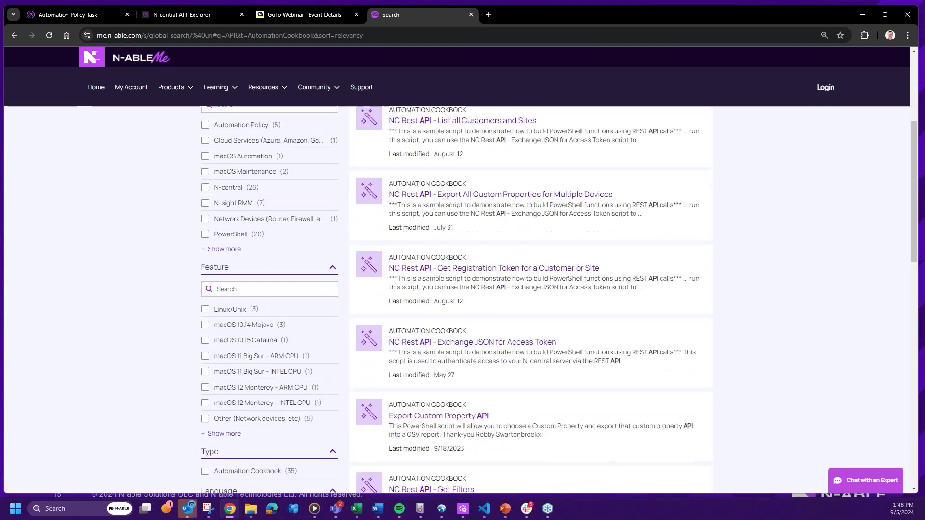
pyautogui.scroll(-1, 532, 255)
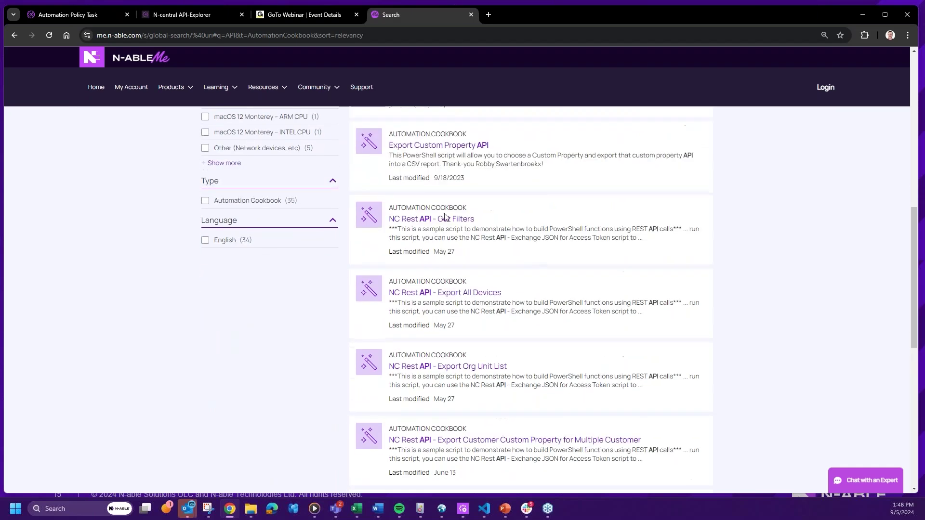
pyautogui.scroll(-1, 590, 292)
pyautogui.scroll(-2, 530, 320)
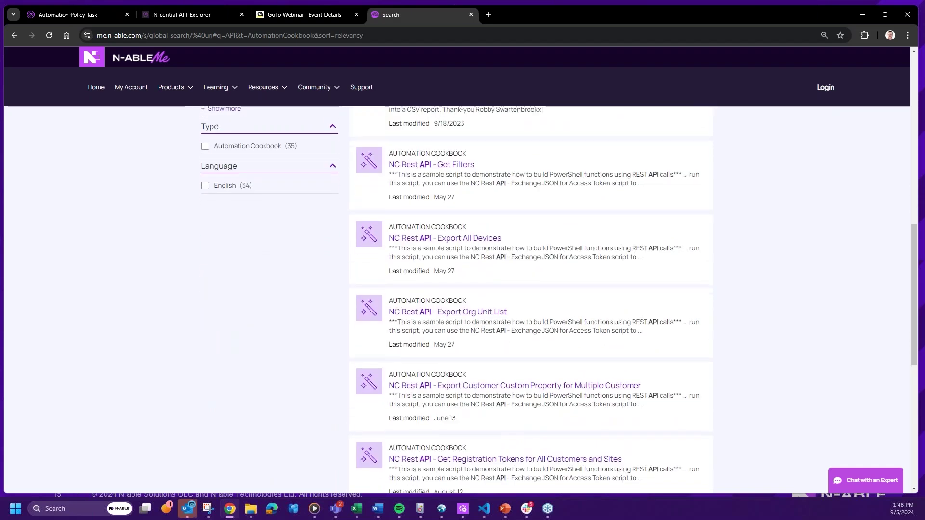
# Step: Show 50 Automation Cookbook results per page and open the article "NC Rest API - Set Custom Property for Multiple Devices"
pyautogui.scroll(-1, 482, 308)
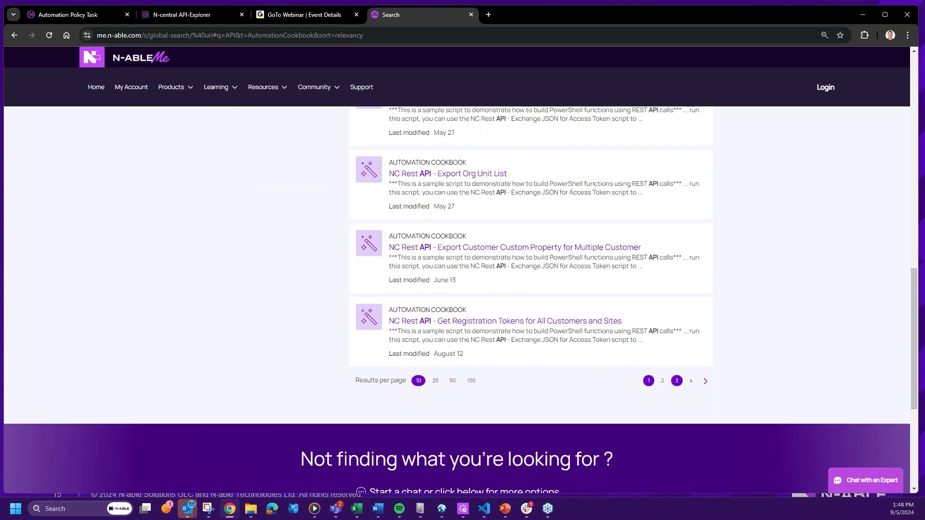
pyautogui.click(452, 380)
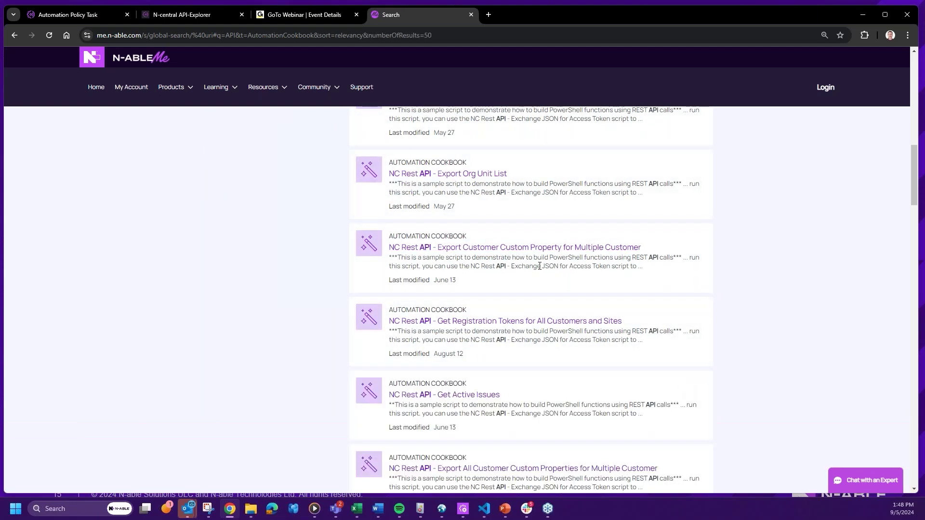
pyautogui.scroll(-4, 543, 269)
pyautogui.scroll(-2, 586, 266)
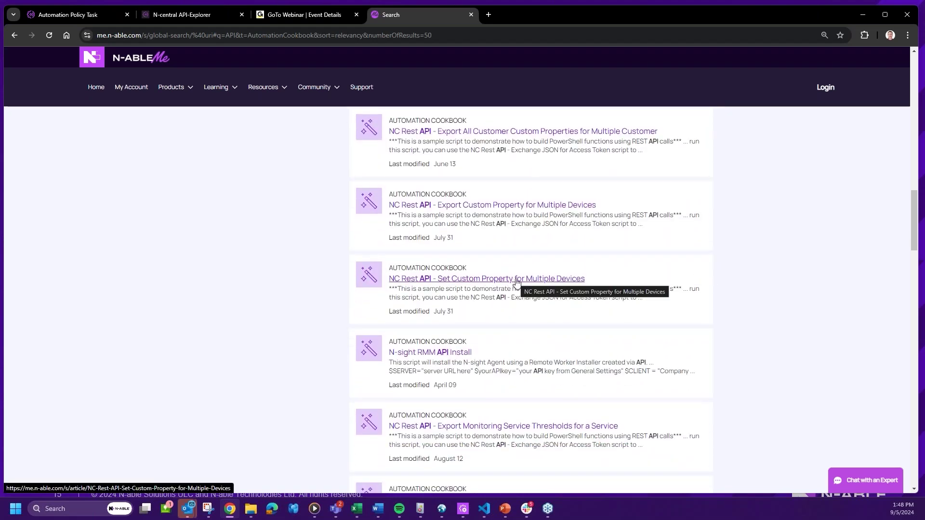
pyautogui.click(517, 279)
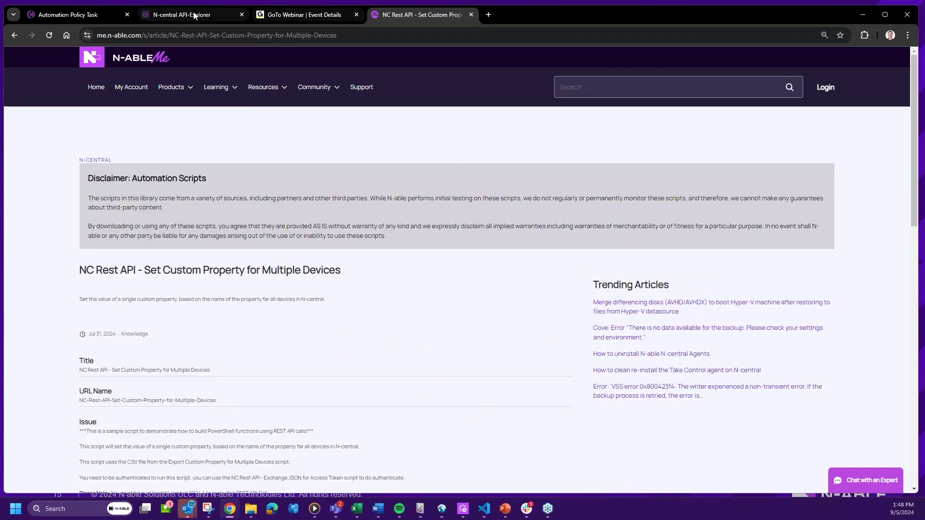
# Step: Switch to DEVICECDPs.csv in Excel and set the Public IP value of the Wheatridge Bakery device to 192.168.1.125
pyautogui.moveTo(358, 512)
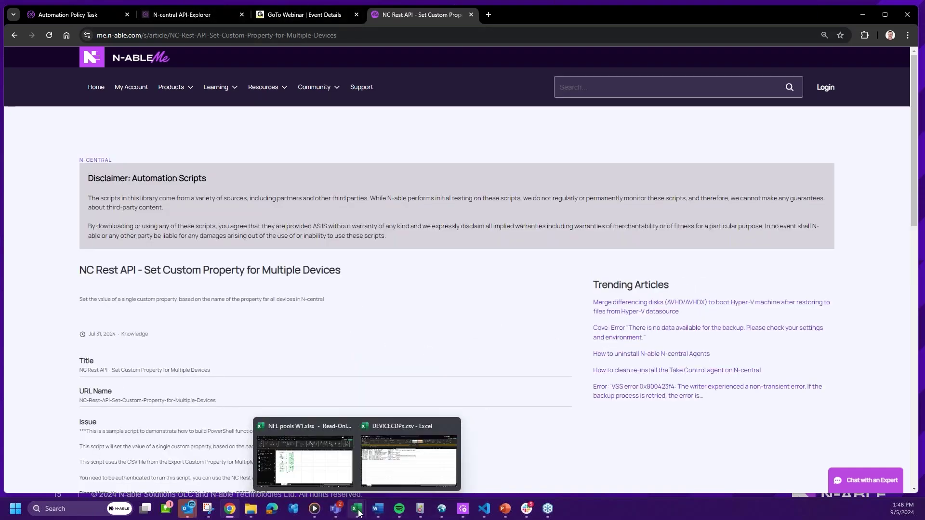
pyautogui.click(412, 463)
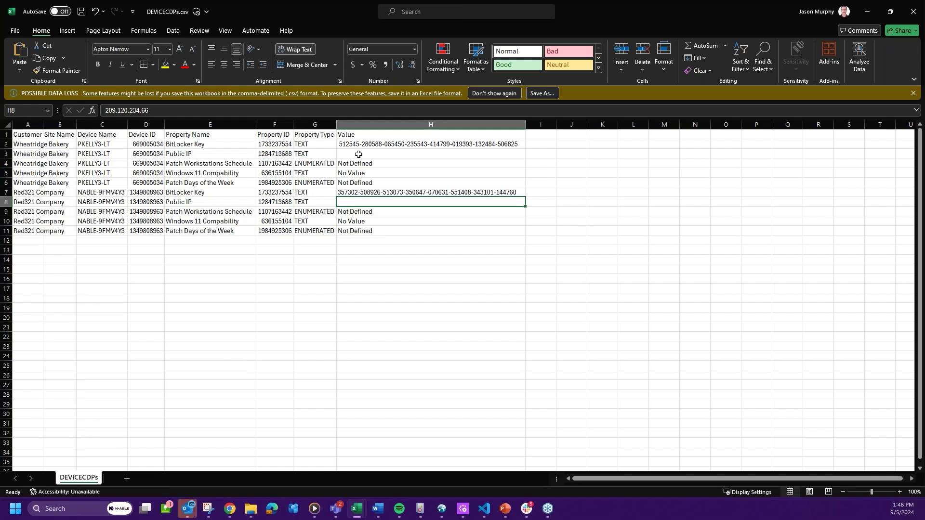
pyautogui.click(480, 153)
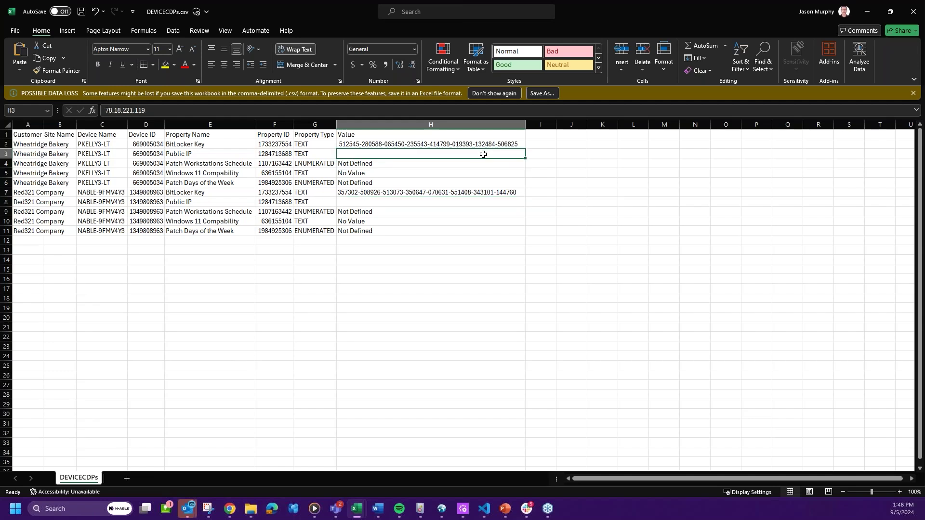
pyautogui.write('192.168.')
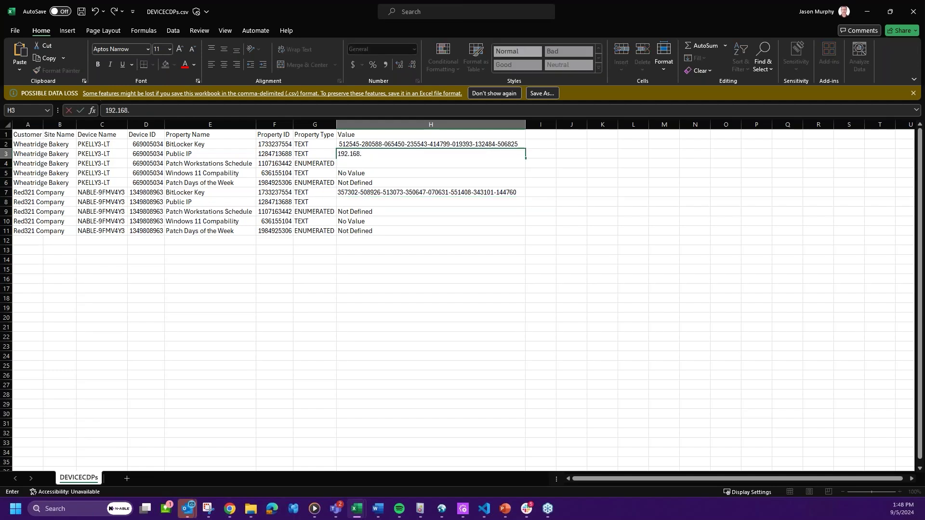
pyautogui.write('1.125')
# Step: Set the Public IP value of the Red321 Company device to 192.168.1.126
pyautogui.moveTo(476, 203); pyautogui.dragTo(476, 201)
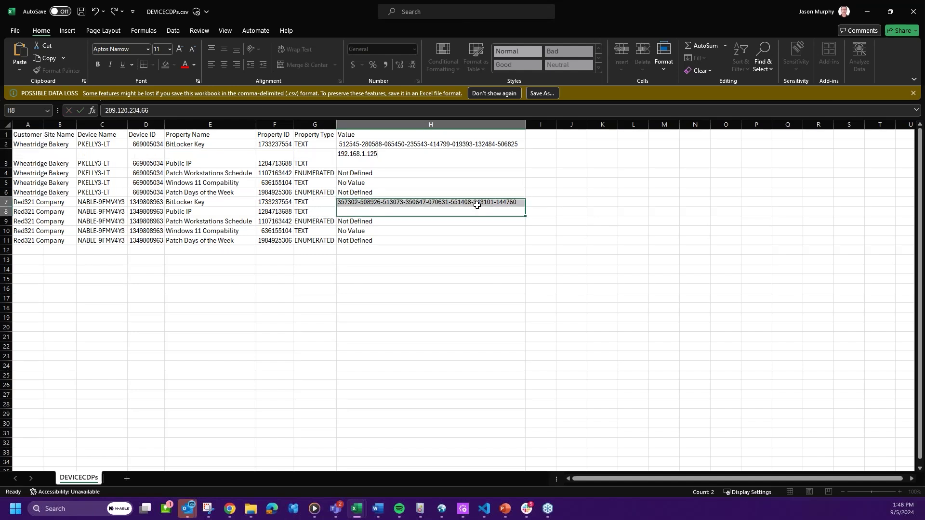
pyautogui.click(374, 213)
pyautogui.write('192.1')
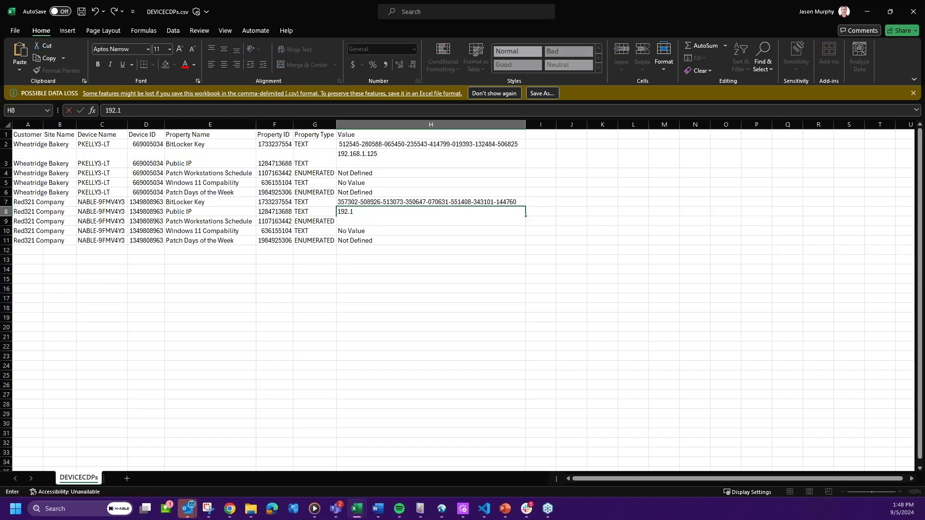
pyautogui.write('68.1.126')
pyautogui.click(390, 295)
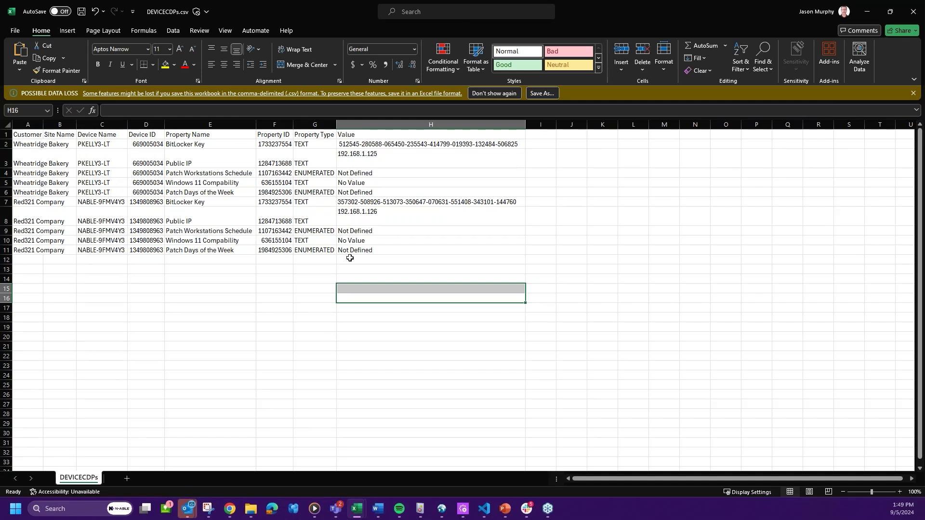
# Step: Review the edited Public IP values, the header row, and the customer, site and device name columns of the CSV
pyautogui.click(386, 216)
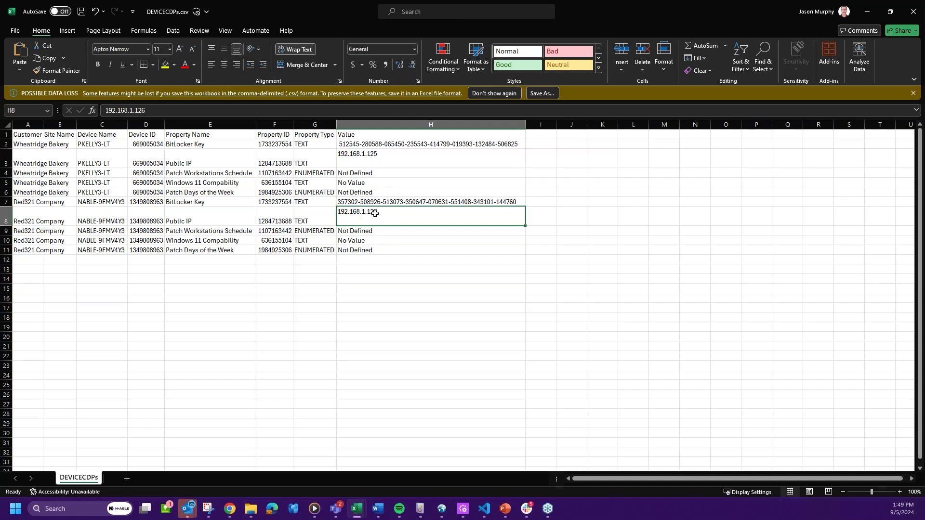
pyautogui.click(392, 162)
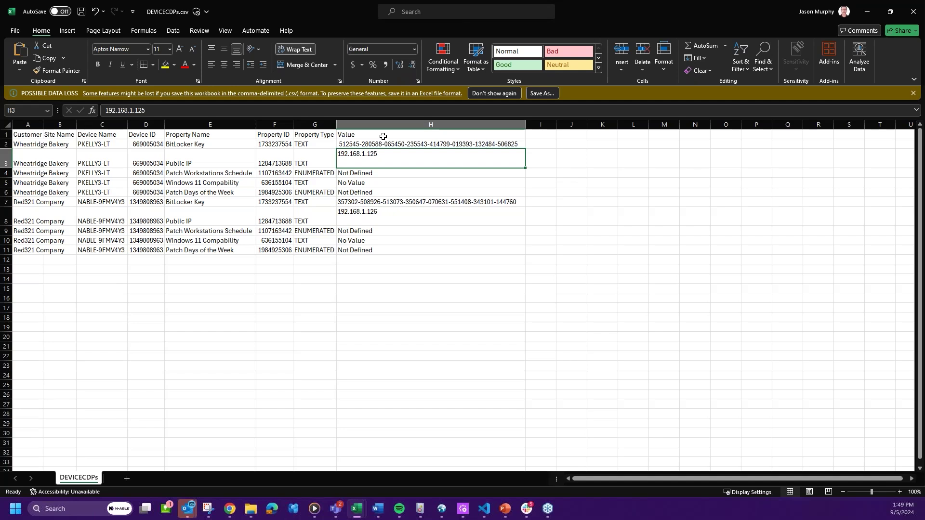
pyautogui.click(541, 270)
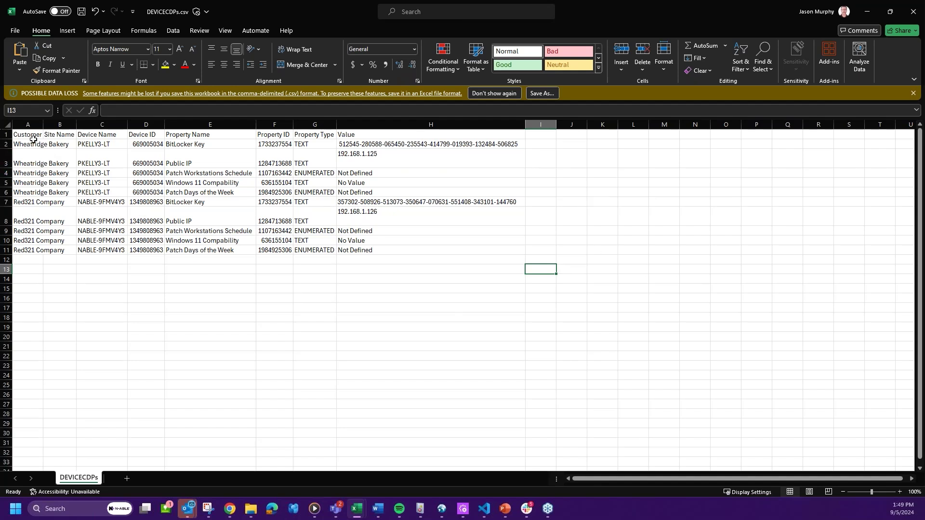
pyautogui.moveTo(30, 135); pyautogui.dragTo(431, 135)
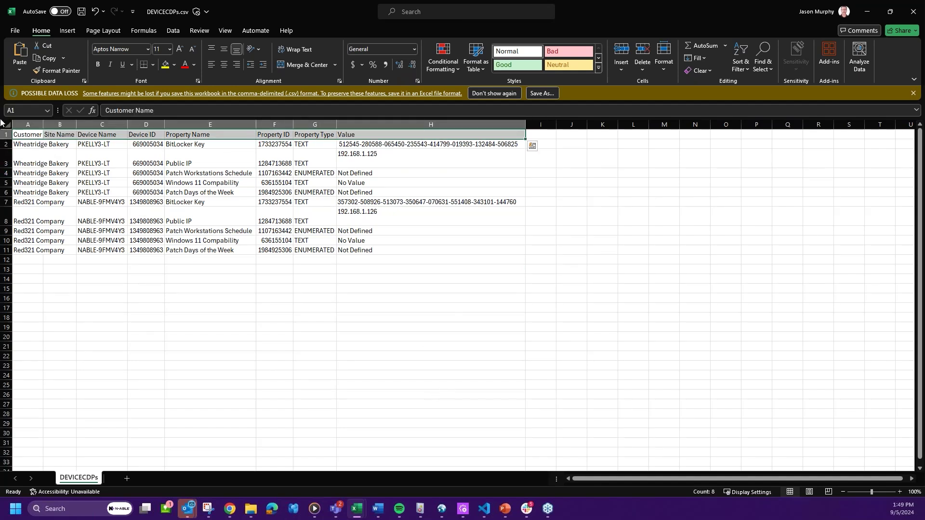
pyautogui.moveTo(30, 137); pyautogui.dragTo(417, 132)
pyautogui.moveTo(42, 147); pyautogui.dragTo(44, 250)
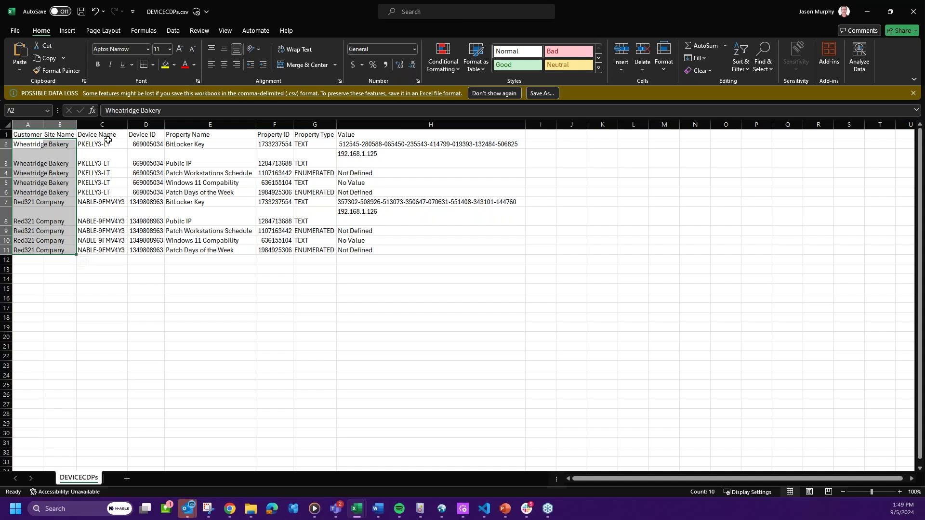
pyautogui.moveTo(109, 143); pyautogui.dragTo(98, 244)
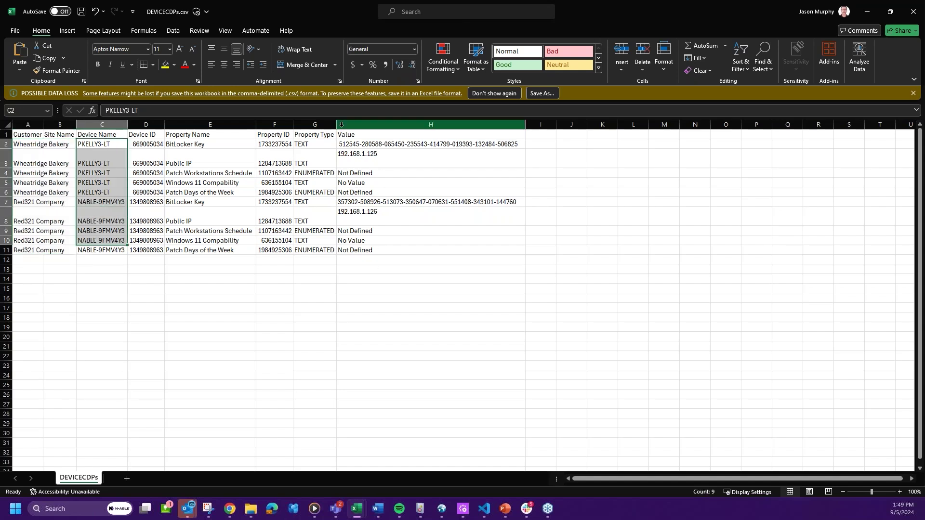
# Step: Return to the browser article and save its linked Set Custom Property for Multiple Devices script to the Downloads folder
pyautogui.click(874, 12)
pyautogui.scroll(-5, 418, 388)
pyautogui.scroll(-5, 433, 388)
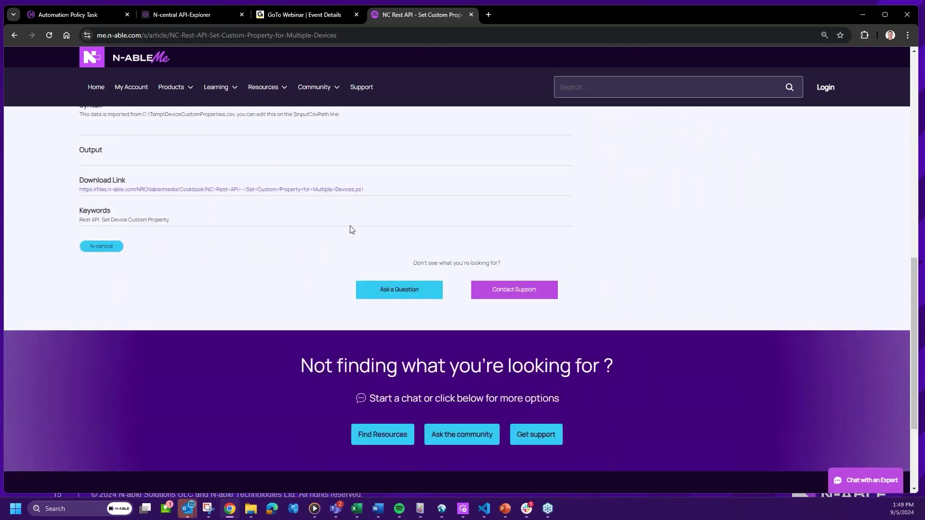
pyautogui.click(331, 191)
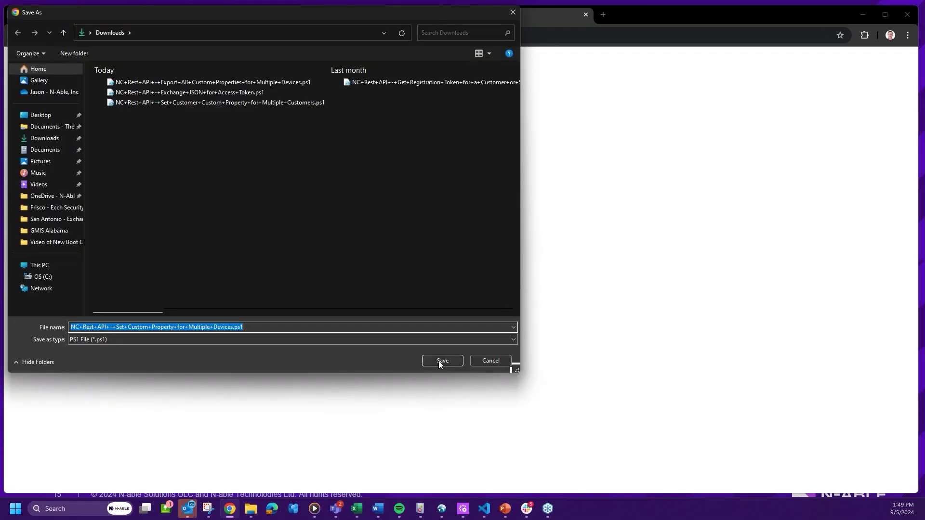
pyautogui.click(440, 360)
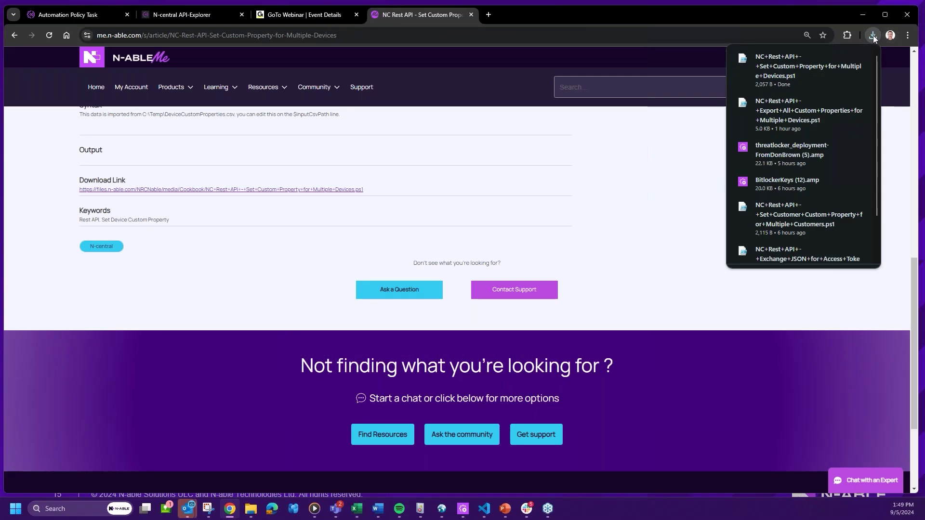
# Step: Show the downloaded Set Custom Property script in its folder and open it in Visual Studio Code, accepting the security warning
pyautogui.click(875, 36)
pyautogui.click(875, 36)
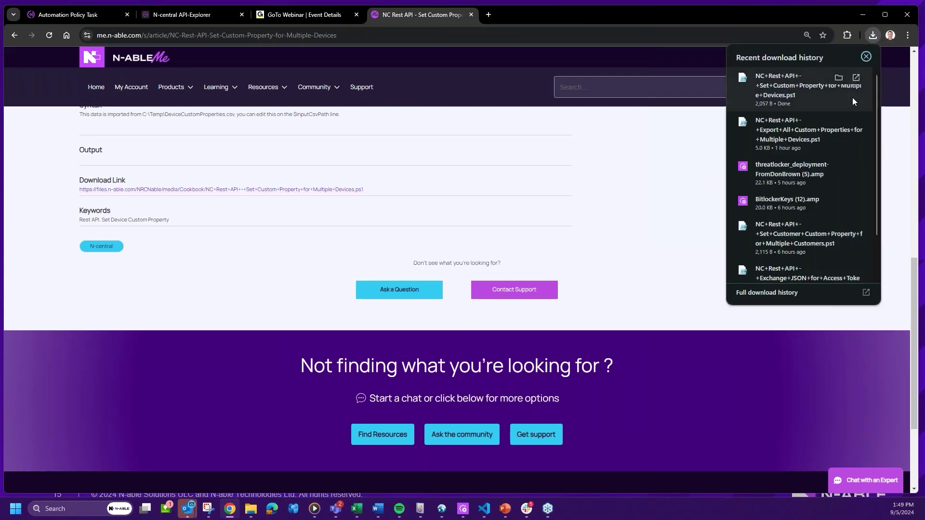
pyautogui.click(839, 77)
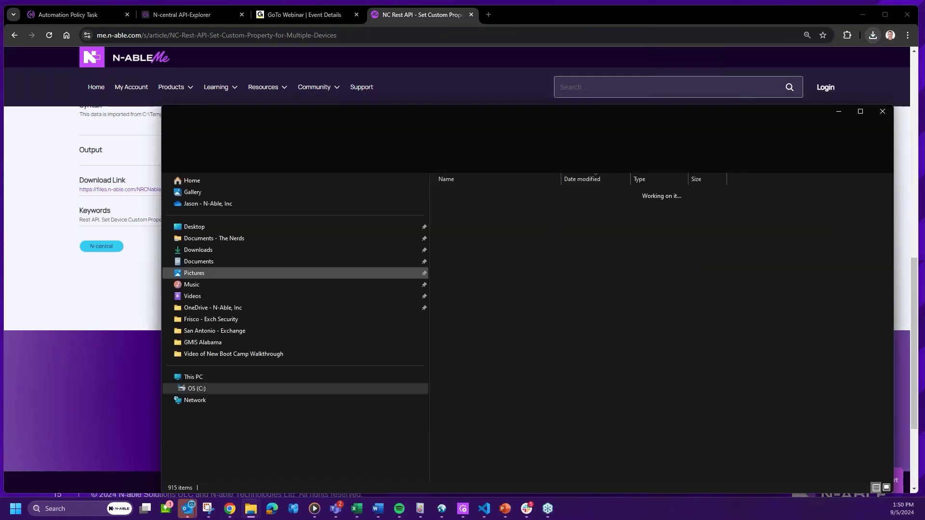
pyautogui.rightClick(487, 206)
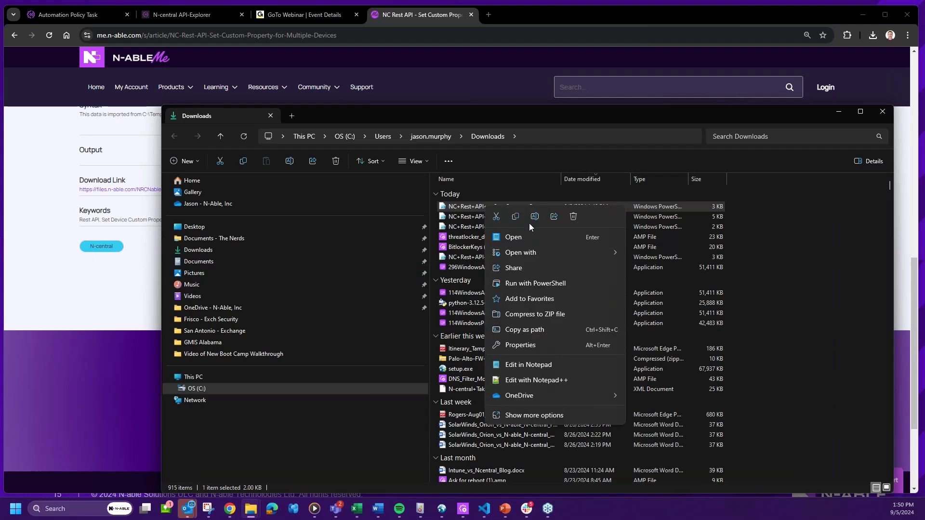
pyautogui.moveTo(533, 250)
pyautogui.click(674, 272)
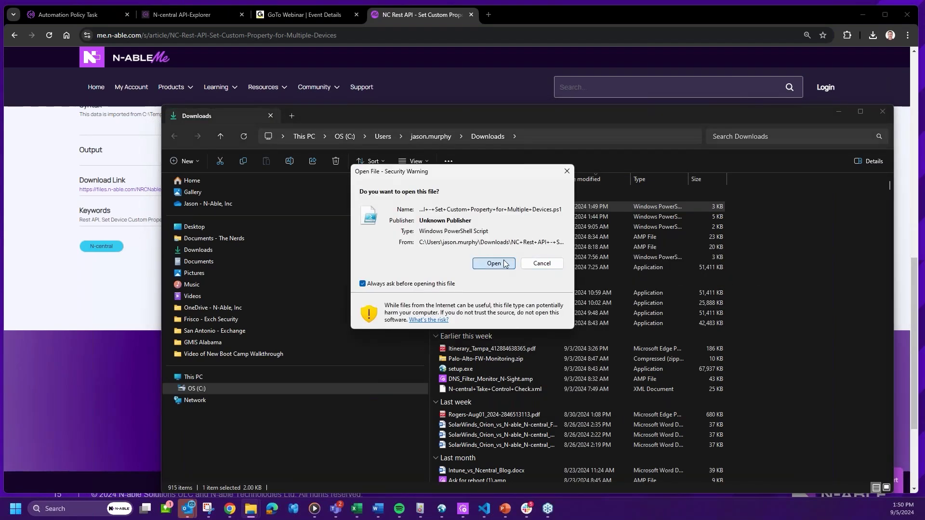
pyautogui.click(496, 264)
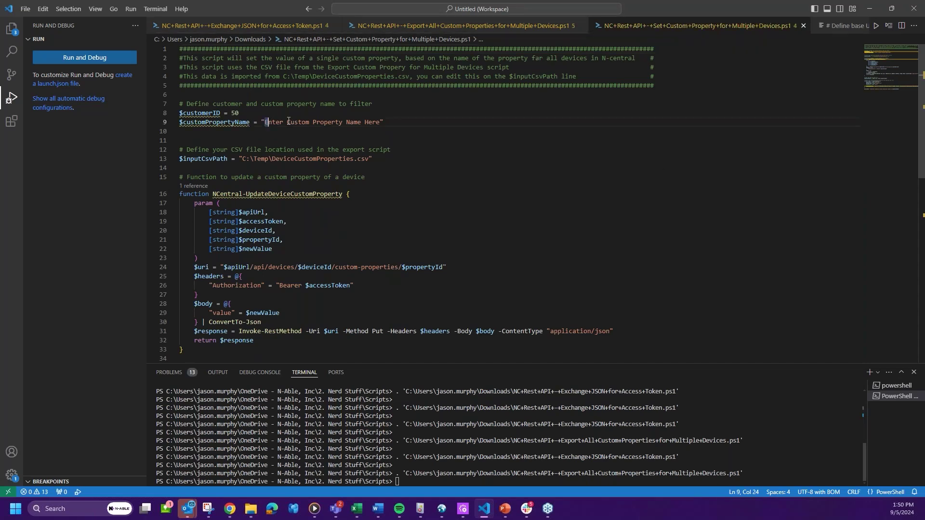
# Step: Set the script's $customPropertyName to "Public IP" and its $inputCsvPath to "C:\Temp\DEVICECDP.csv", then review the rest of the code
pyautogui.moveTo(266, 122); pyautogui.dragTo(381, 122)
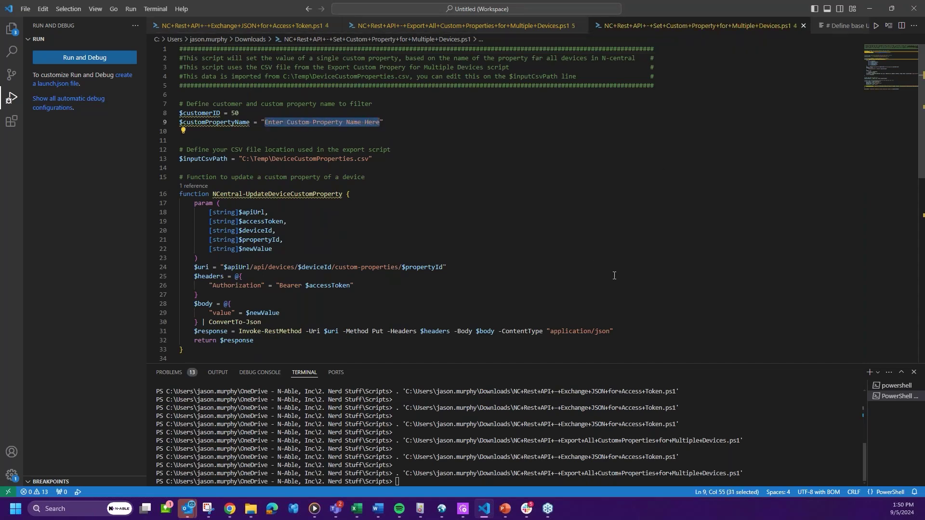
pyautogui.write('Public I')
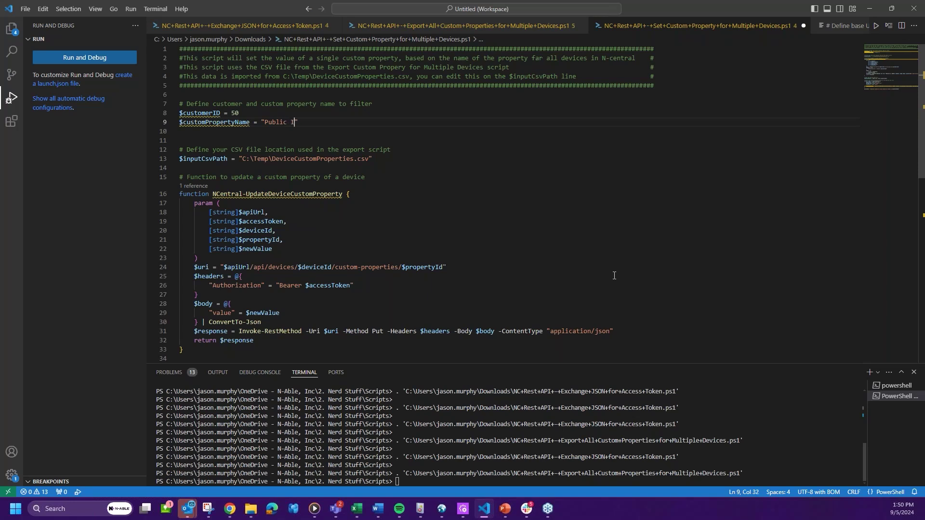
pyautogui.write('P')
pyautogui.moveTo(271, 159); pyautogui.dragTo(355, 159)
pyautogui.write('DEVICE')
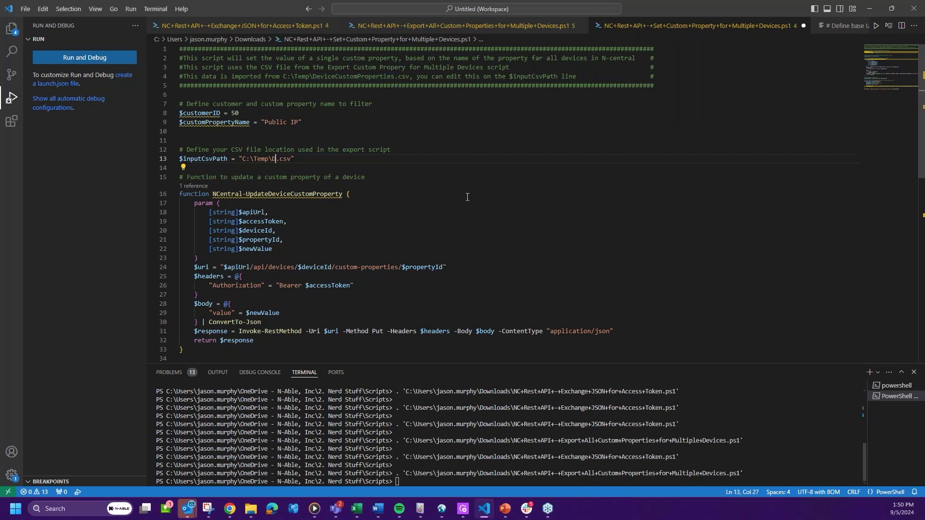
pyautogui.write('CDP')
pyautogui.scroll(-12, 394, 230)
pyautogui.scroll(10, 533, 310)
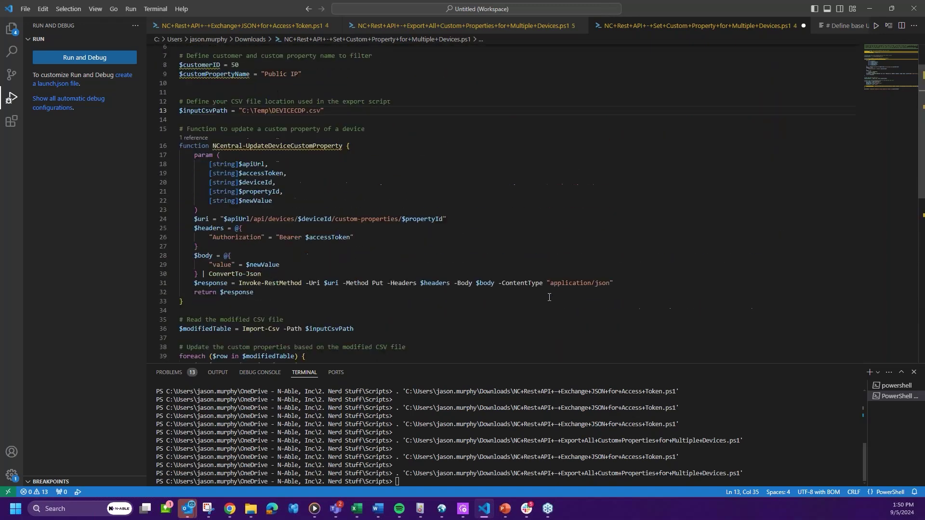
pyautogui.scroll(1, 548, 297)
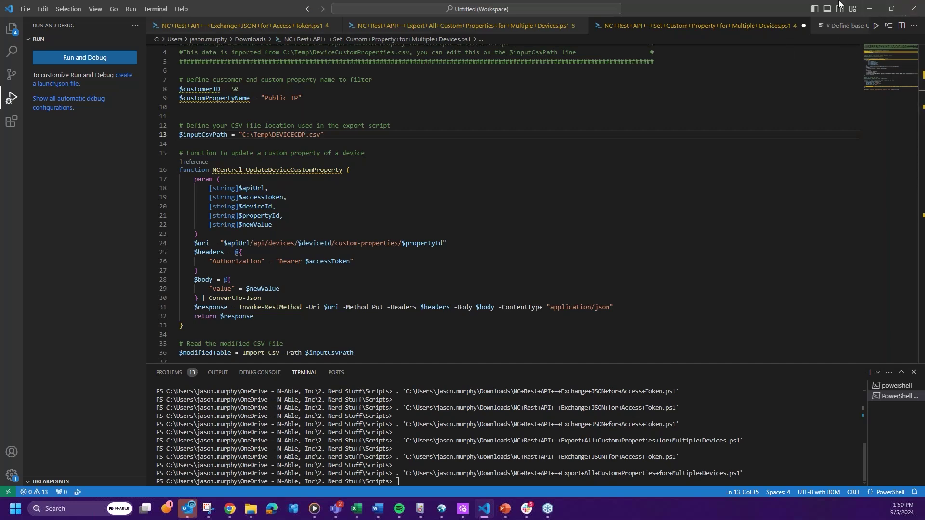
# Step: Minimize the code editor and browser, then return to the slide show at the "Bulk Exporting/ Importing Custom Properties" demo slide
pyautogui.click(869, 8)
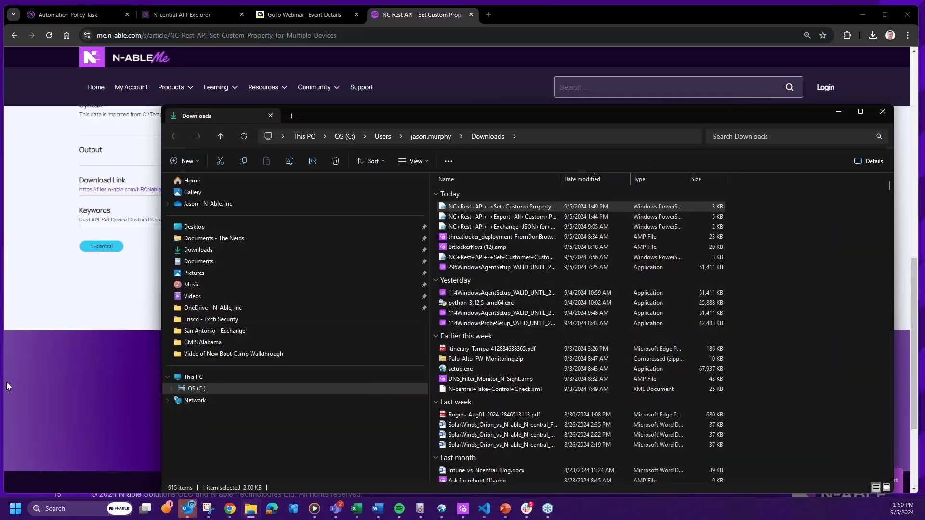
pyautogui.click(839, 111)
pyautogui.click(862, 15)
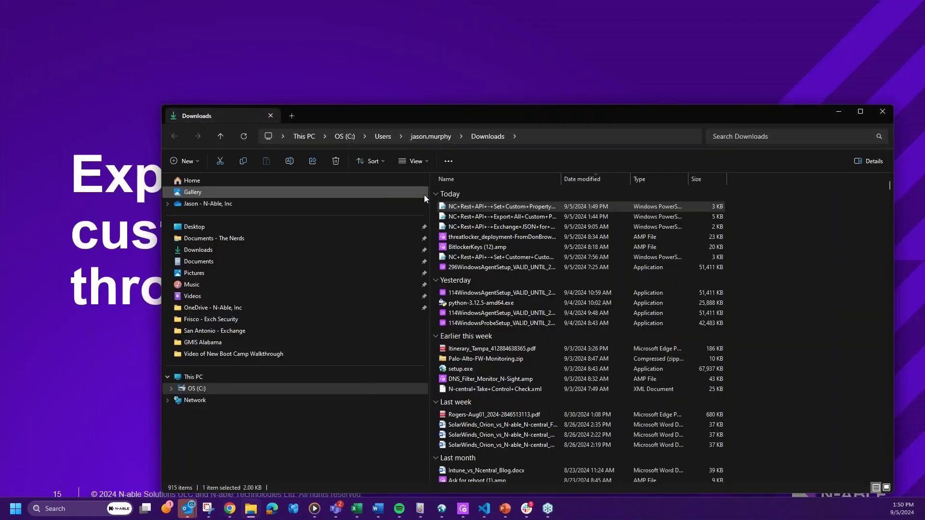
pyautogui.hotkey('alt', 'Tab')
pyautogui.click(480, 152)
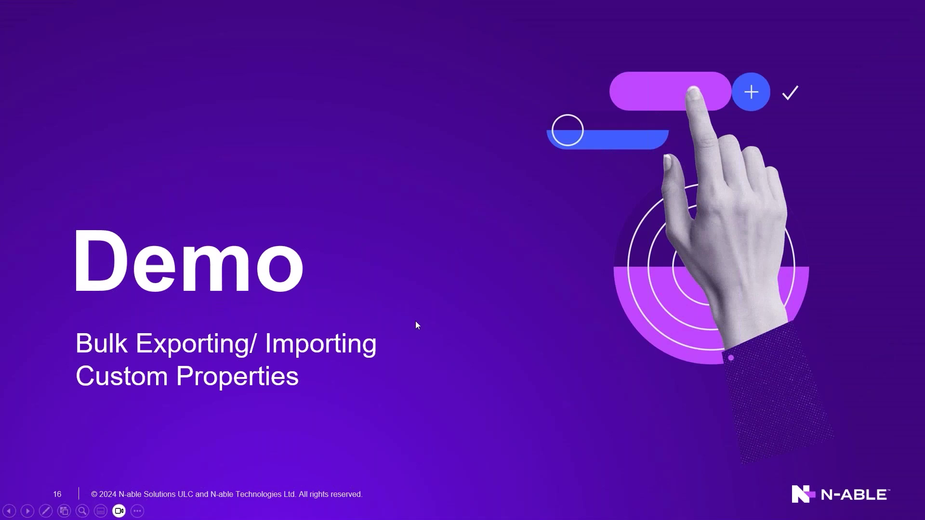
# Step: Go back through the slide show to the "Using Custom Properties" demo slide
pyautogui.press('Right')
pyautogui.press('Left')
pyautogui.press('Left')
pyautogui.press('Left')
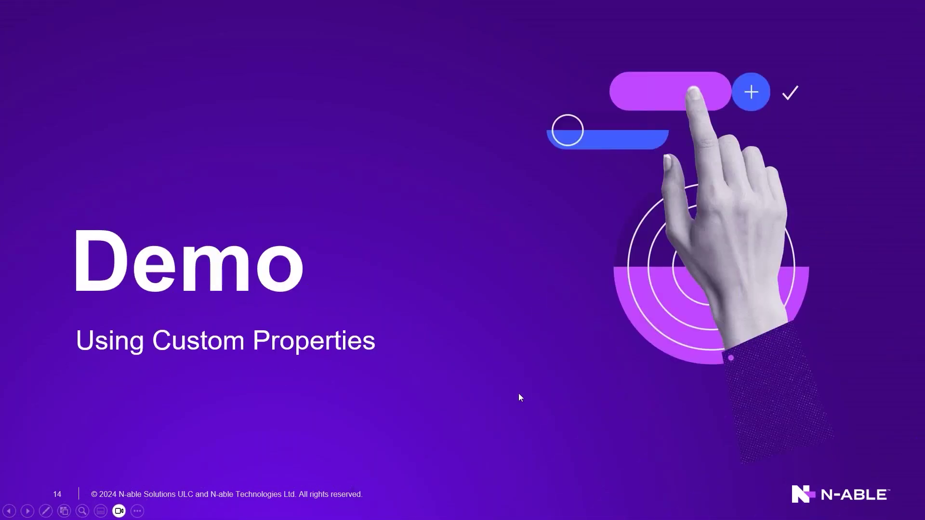